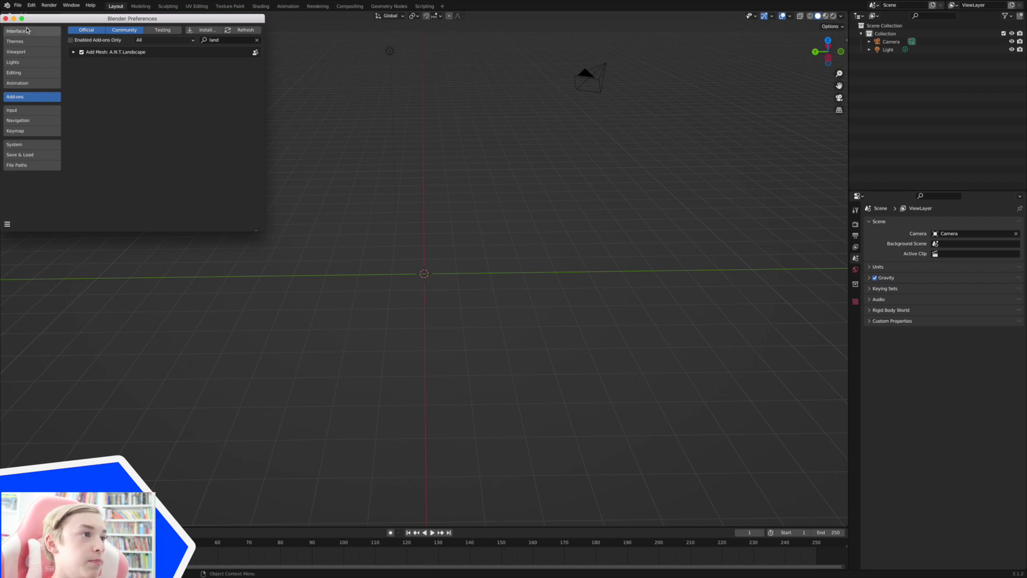
Close the preferences, add a Landscape mesh at the world origin and expand its generation settings
click(6, 18)
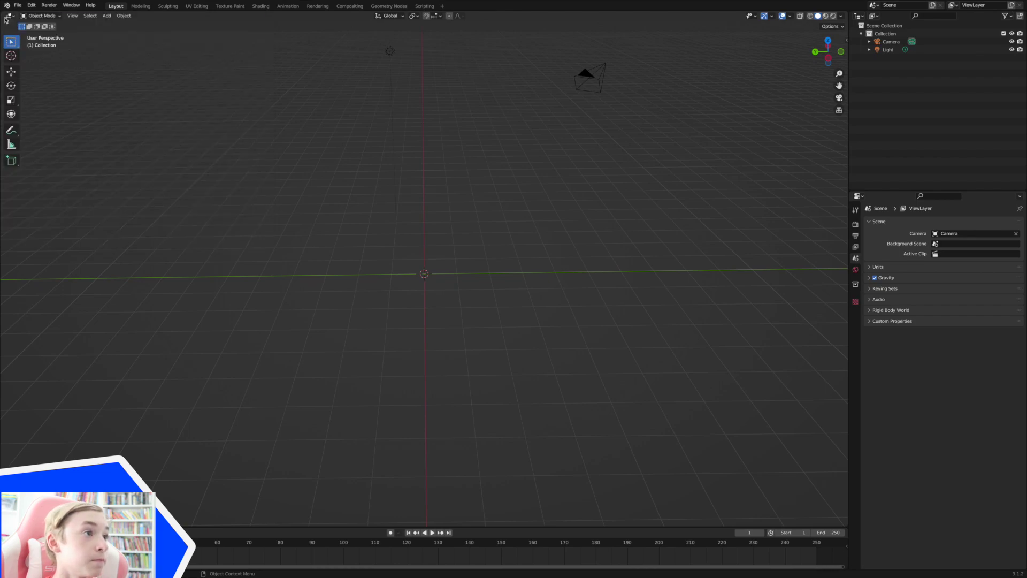
click(106, 17)
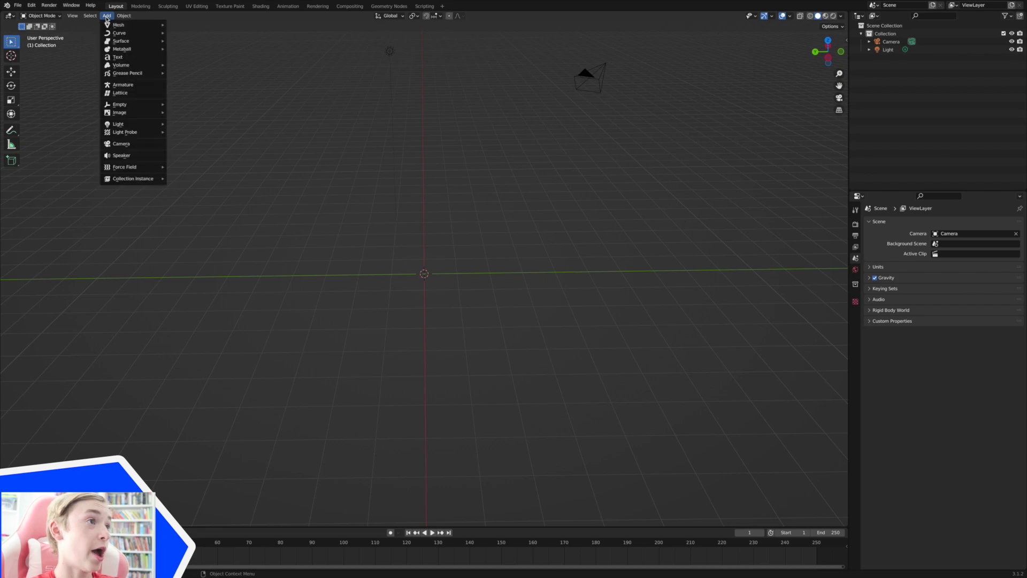
mouse_move(114, 25)
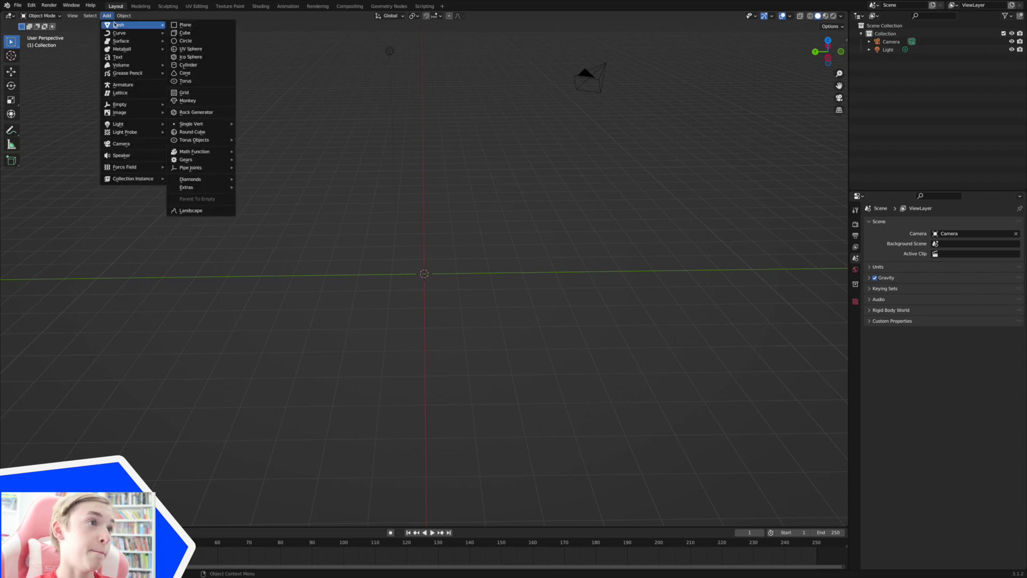
click(200, 210)
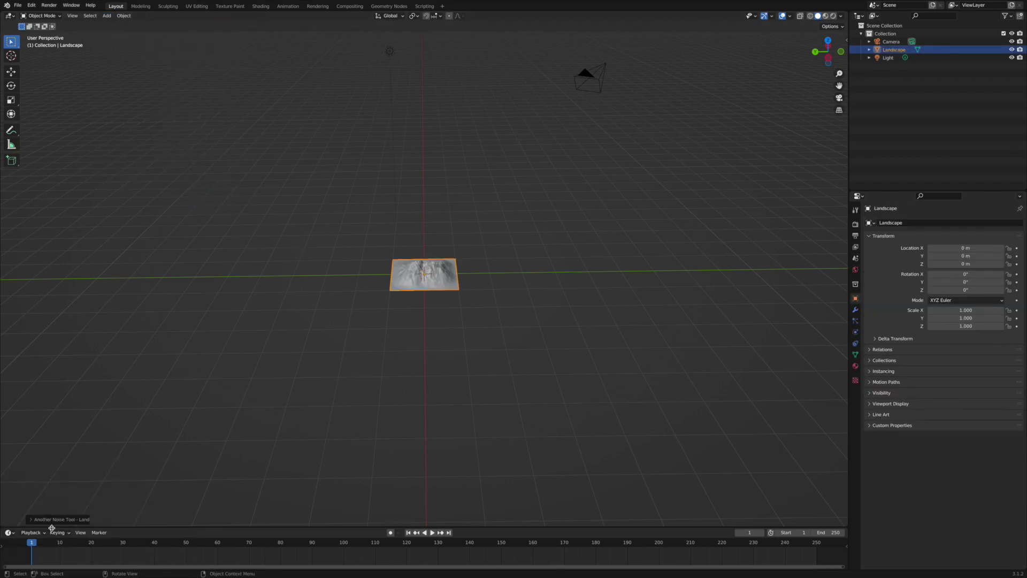
click(51, 520)
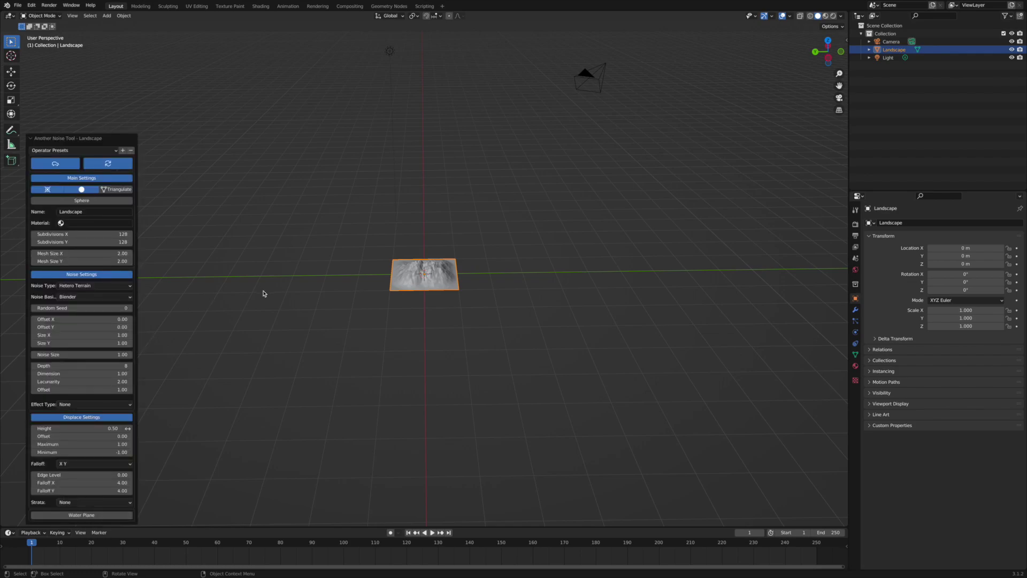
middle_drag(263, 293, 261, 263)
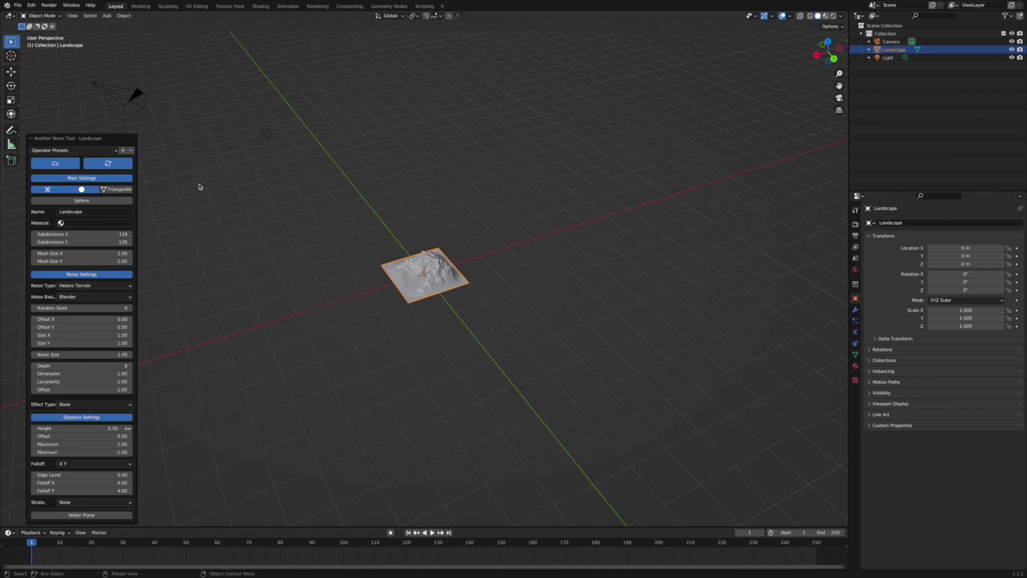
Check the landscape operator presets and set the noise Depth to 16
click(71, 150)
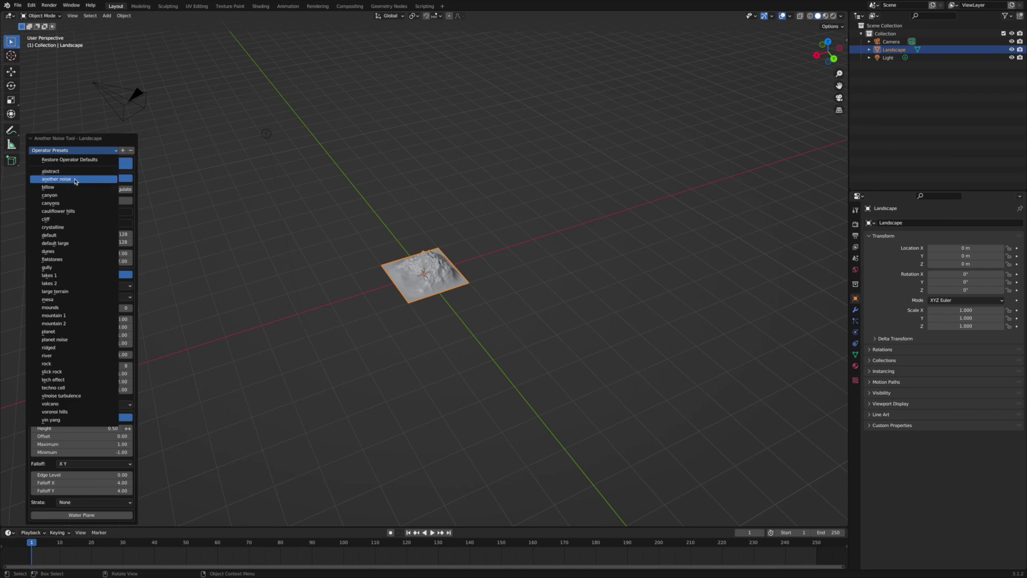
click(78, 178)
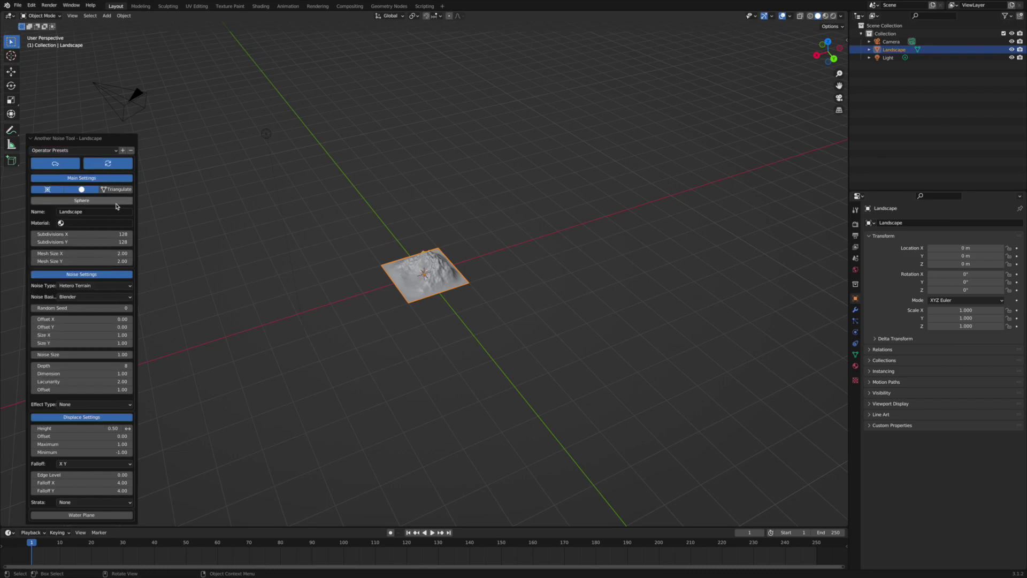
middle_drag(335, 255, 395, 256)
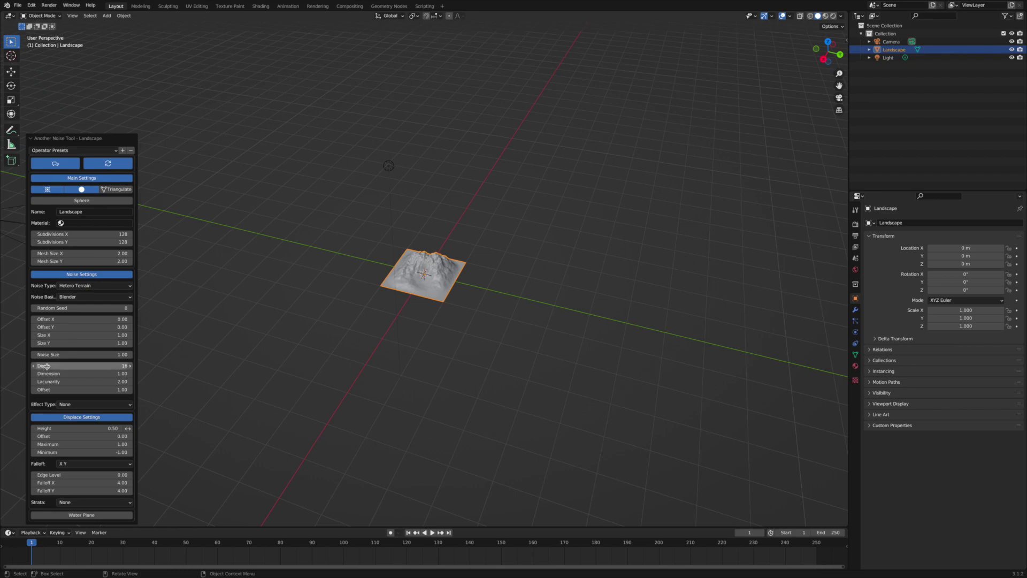
drag(838, 74, 831, 489)
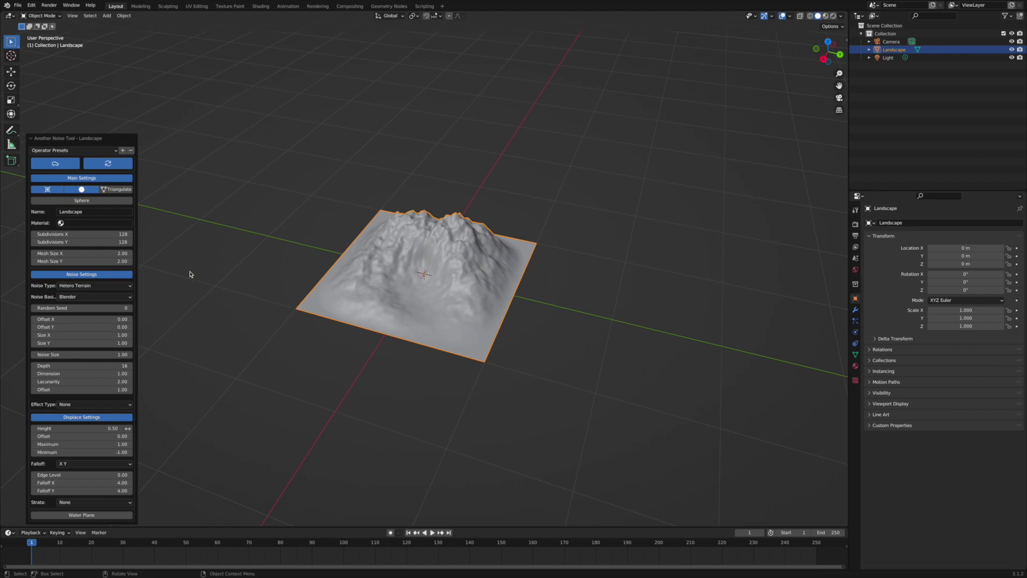
Set both the X and Y subdivisions of the landscape to 290
drag(64, 234, 64, 242)
key(Escape)
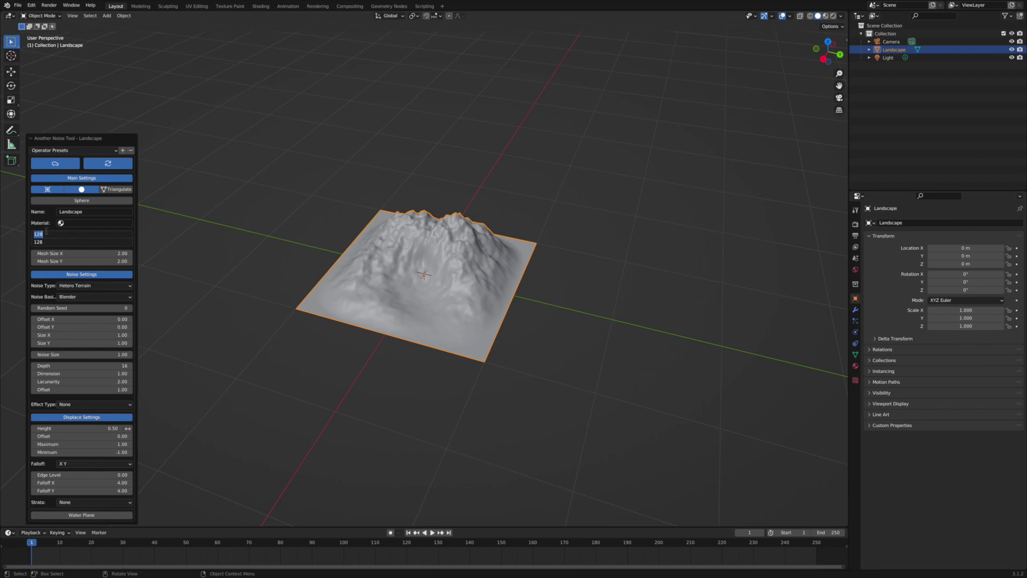
click(50, 234)
key(Return)
middle_drag(218, 200, 684, 75)
drag(839, 73, 782, 117)
middle_drag(781, 117, 669, 149)
click(751, 119)
scroll(751, 119, up, 3)
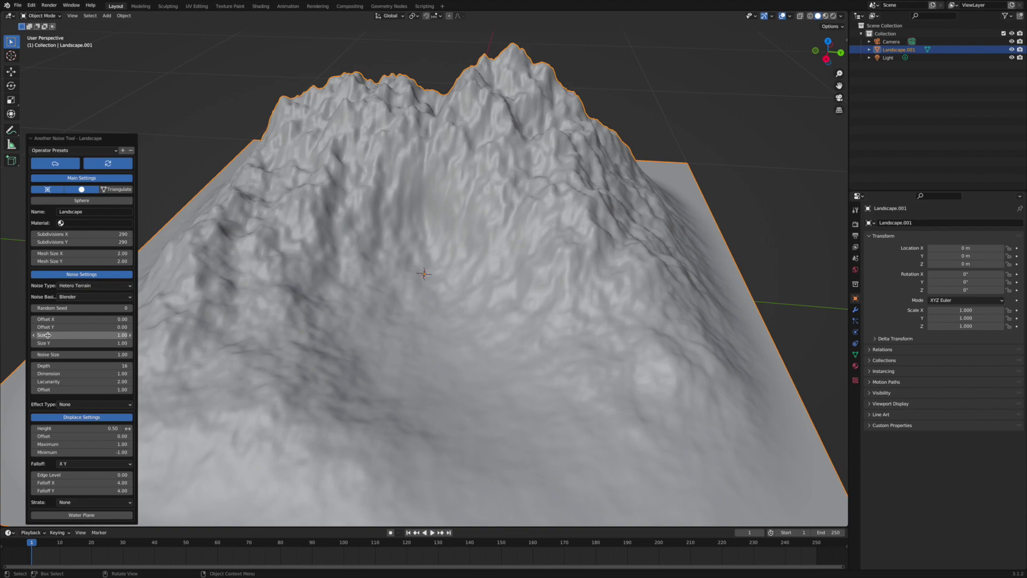
Try a noise Size X of 5.50 on the landscape and set it back to 1
drag(47, 335, 86, 336)
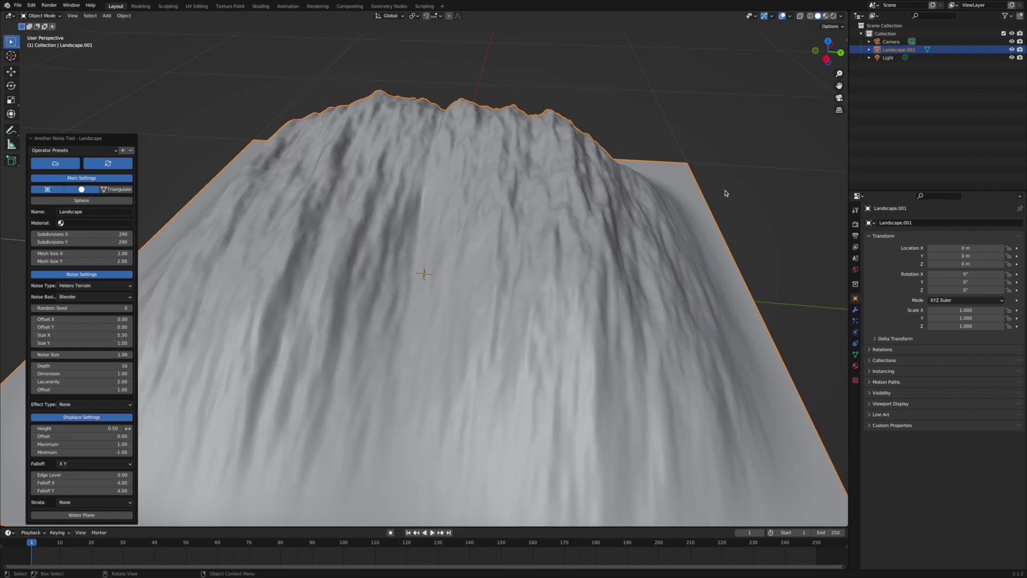
middle_drag(720, 195, 719, 196)
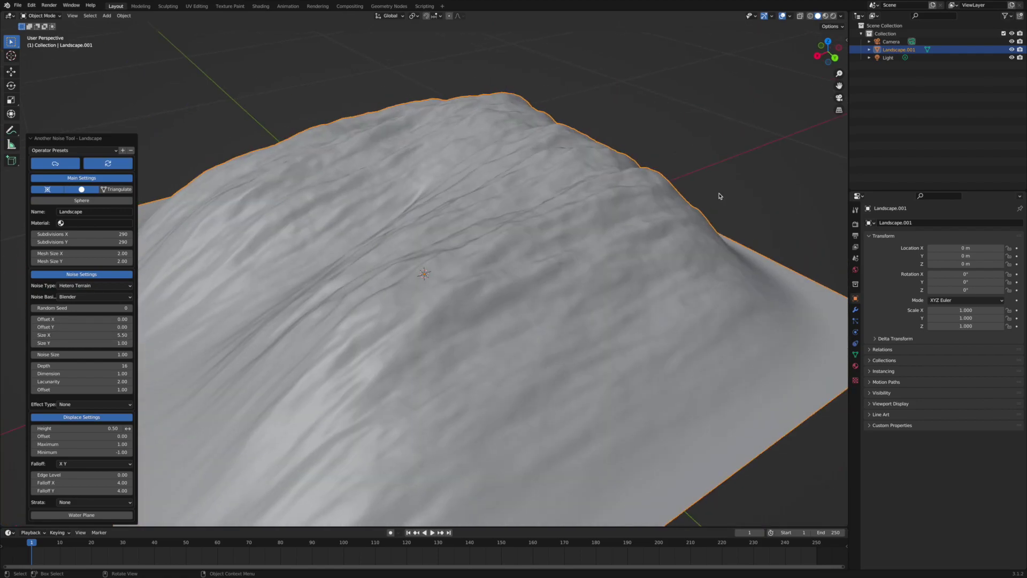
double_click(64, 336)
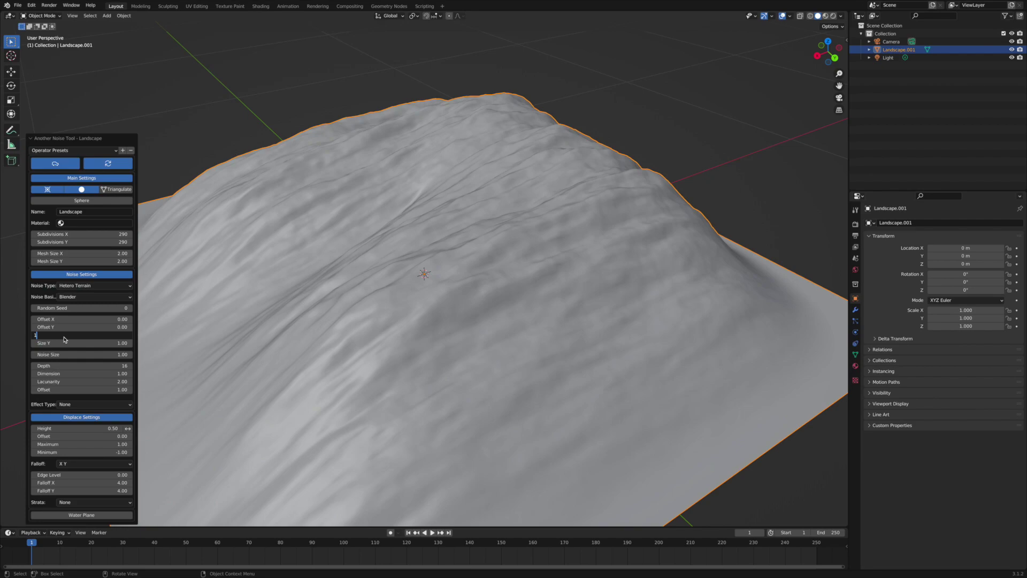
text(1)
key(Return)
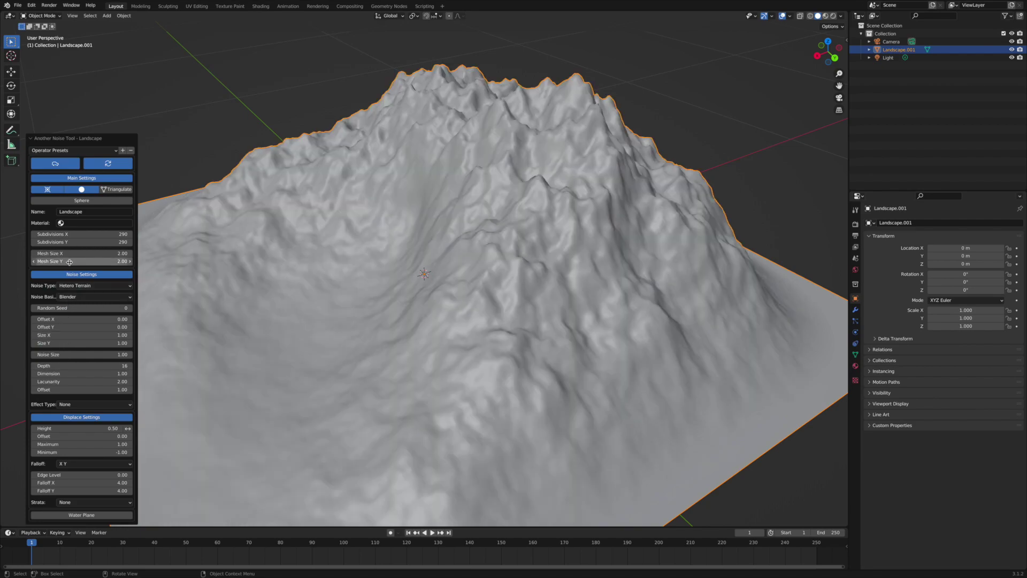
Try a Mesh Size X of 4.10 for the landscape and restore it to 2
drag(70, 253, 128, 253)
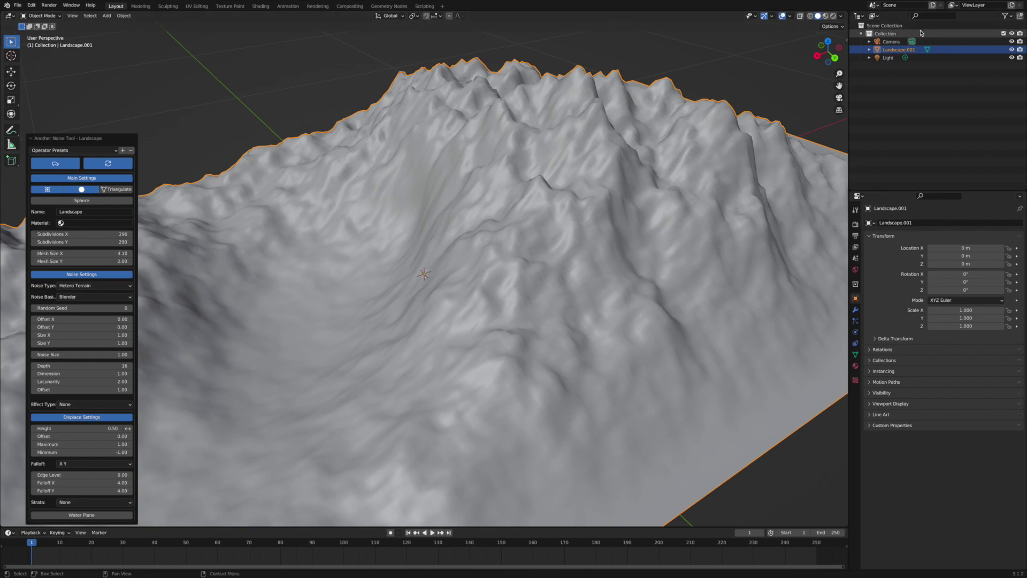
drag(839, 73, 719, 170)
middle_drag(719, 171, 719, 172)
click(75, 254)
text(2)
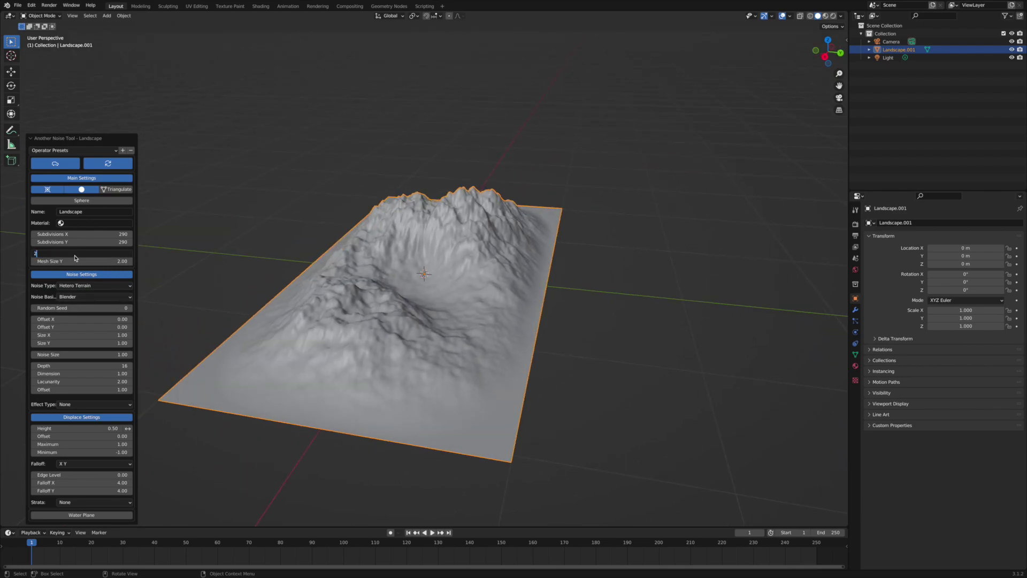
key(Return)
Examine the mountain's shape and surface detail from several angles and through the camera
middle_drag(321, 274, 328, 276)
scroll(328, 276, up, 5)
mouse_move(659, 181)
middle_down()
mouse_move(642, 172)
mouse_move(659, 173)
middle_up()
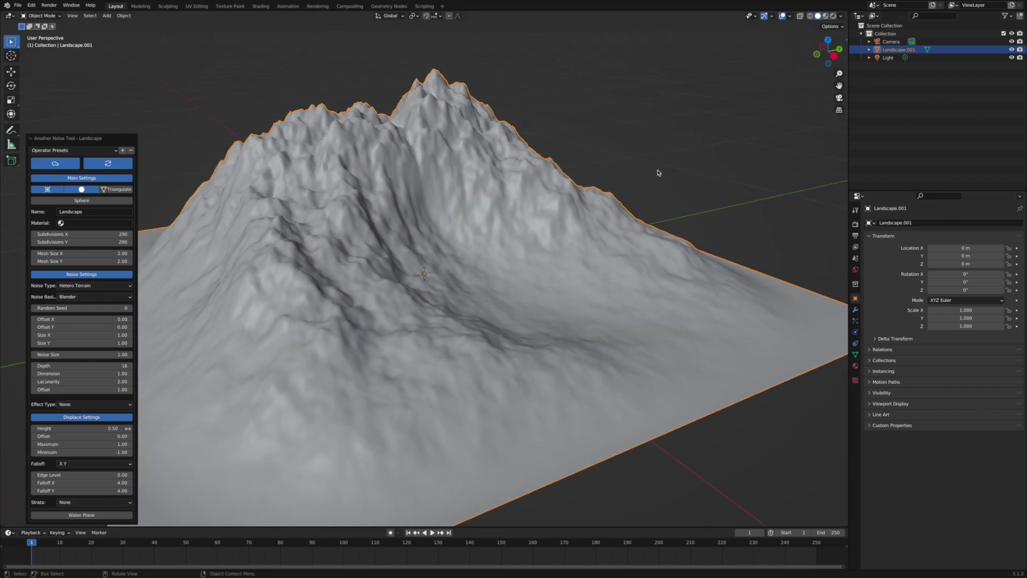
drag(839, 74, 840, 64)
click(839, 98)
click(803, 143)
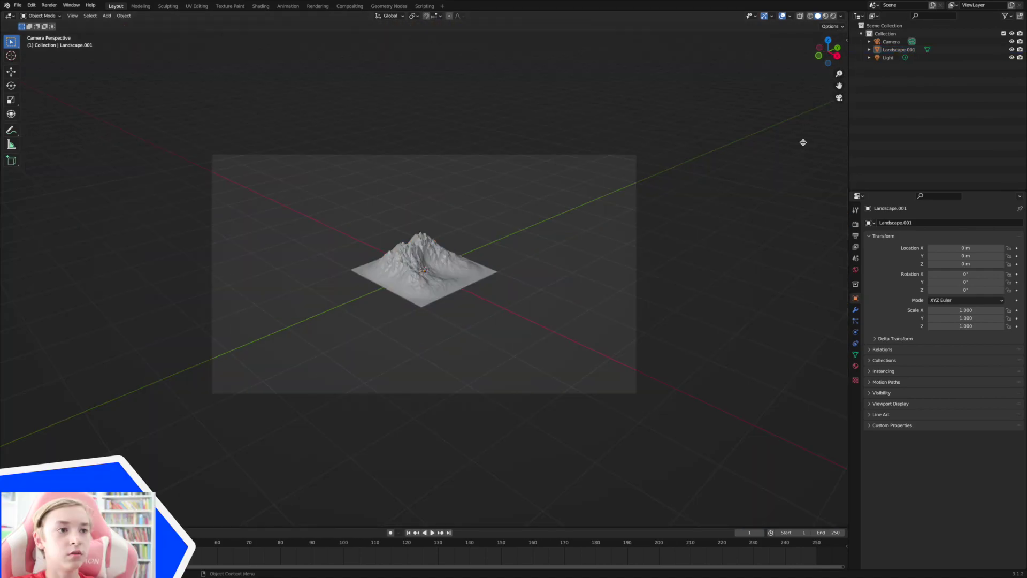
middle_drag(803, 143, 766, 141)
drag(840, 74, 862, 153)
middle_drag(713, 165, 748, 120)
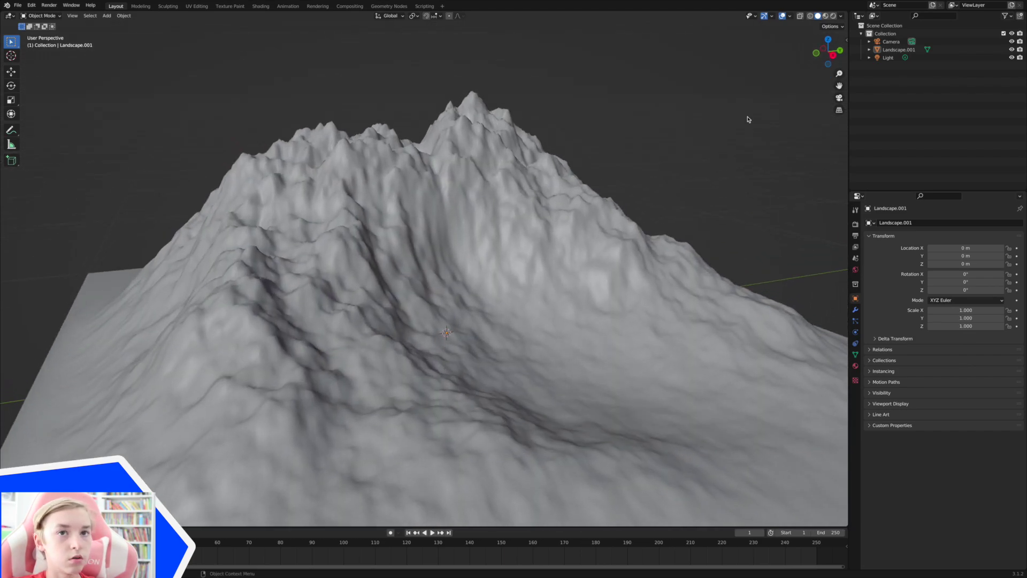
drag(839, 74, 839, 50)
middle_drag(805, 101, 803, 102)
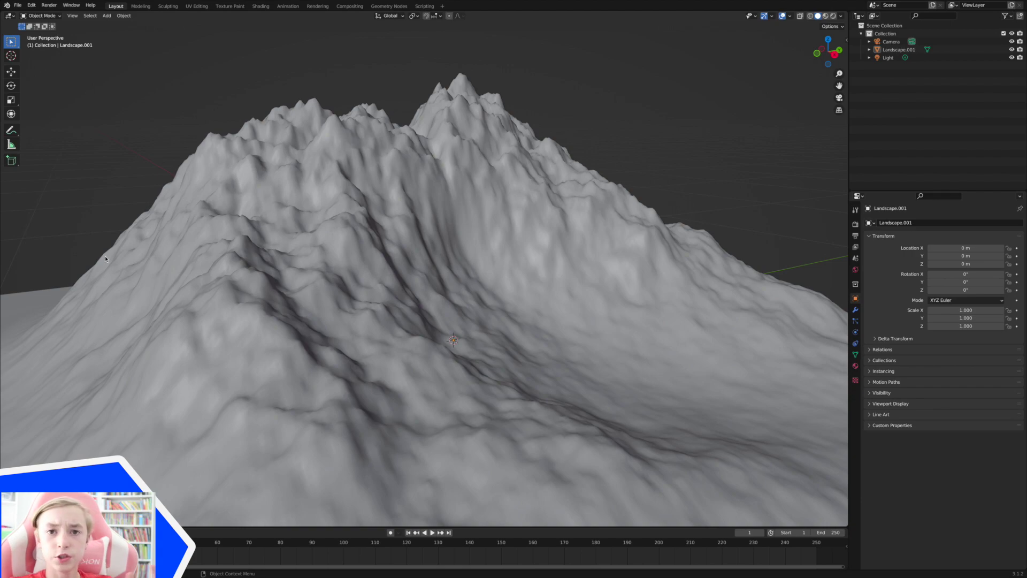
Give the landscape a new material and view it in the Shading workspace with rendered viewport shading
click(240, 272)
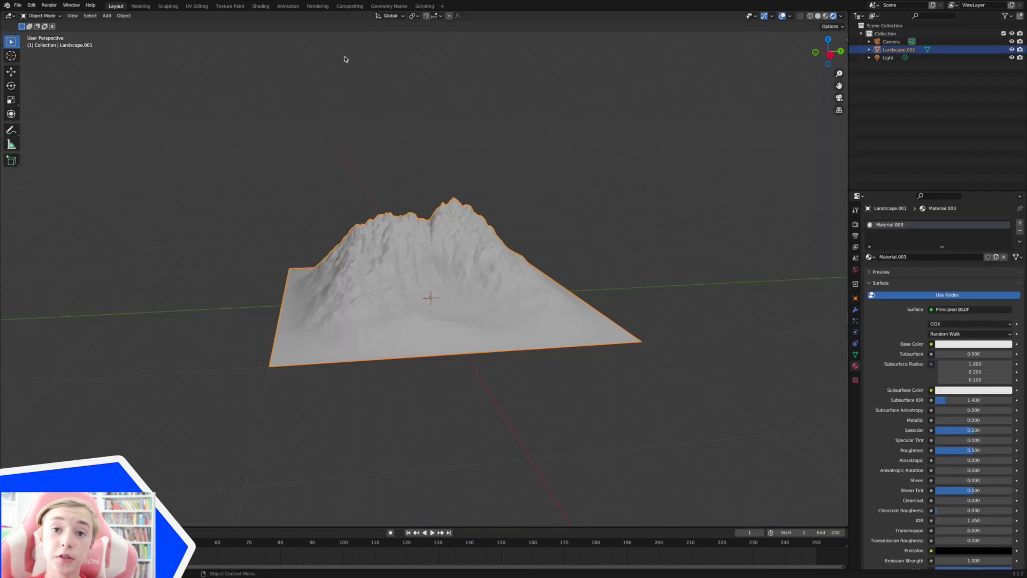
click(262, 6)
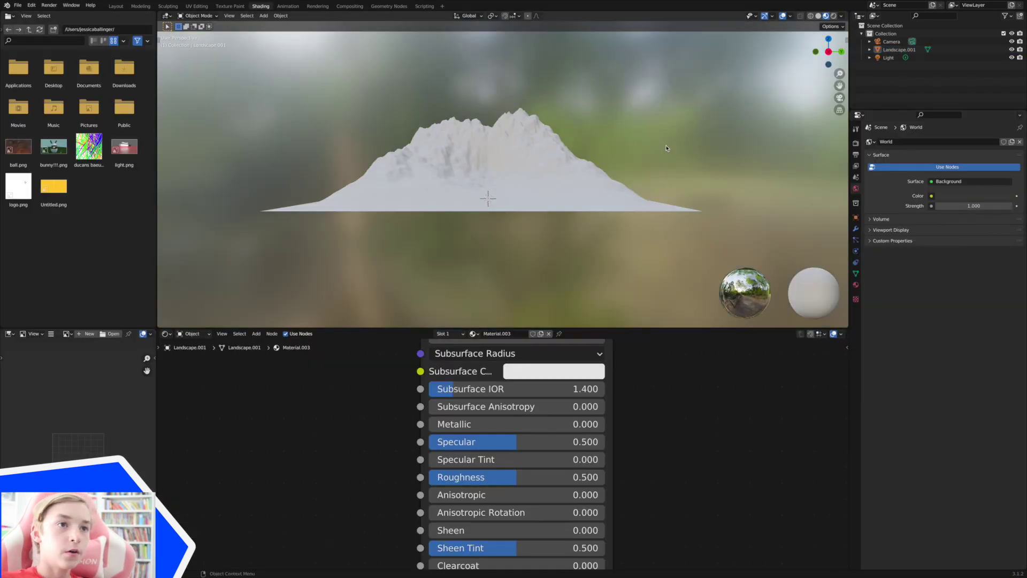
middle_drag(542, 115, 598, 169)
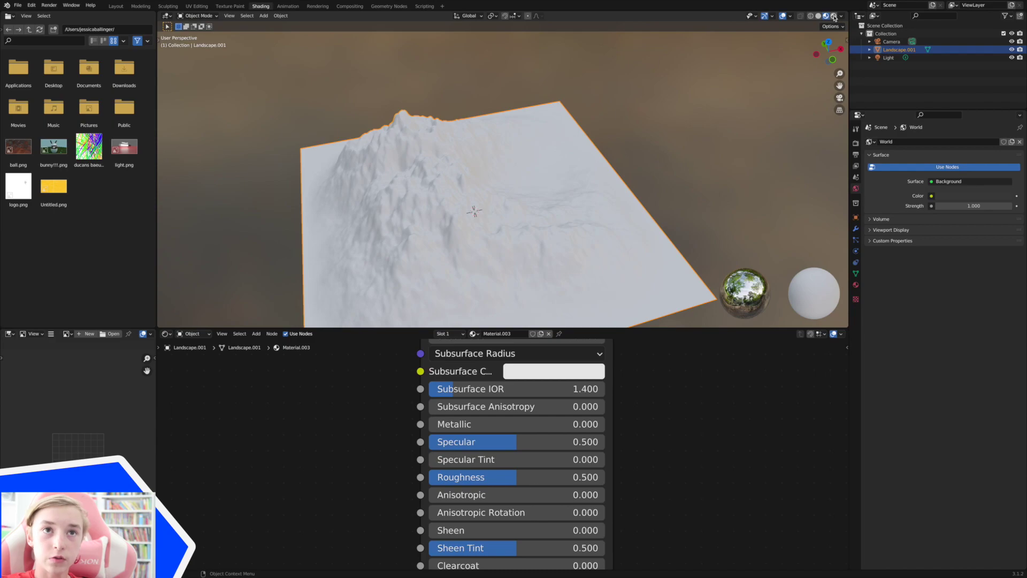
click(818, 15)
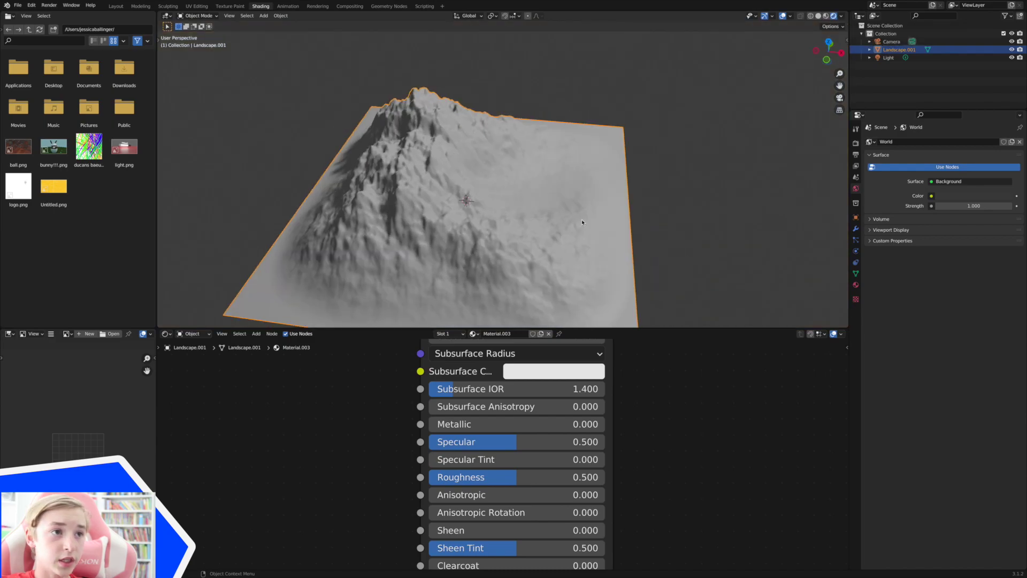
scroll(583, 221, right, 10)
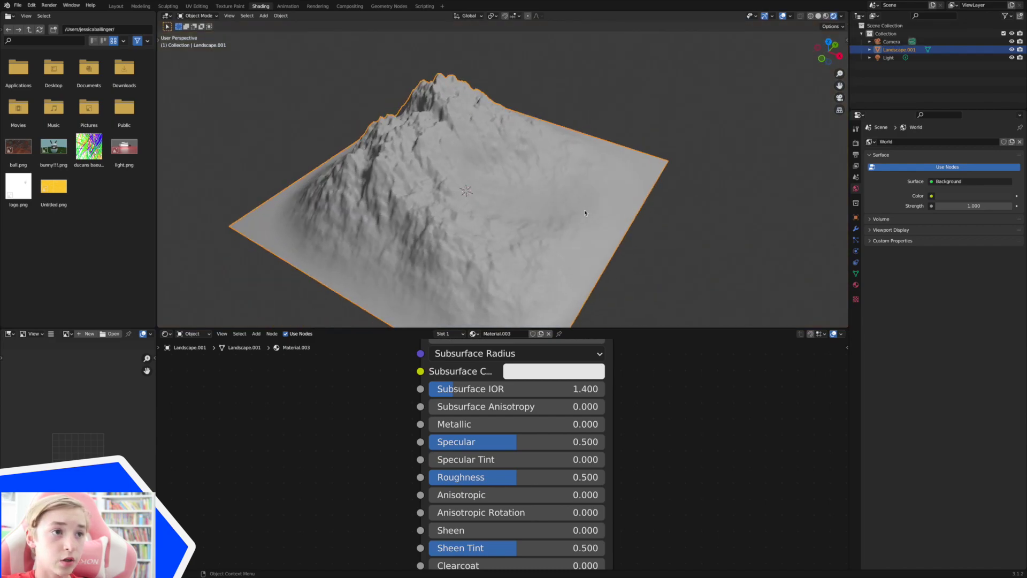
Switch the scene's render engine to Cycles and check the rendered mountain in the viewport
click(856, 143)
click(987, 142)
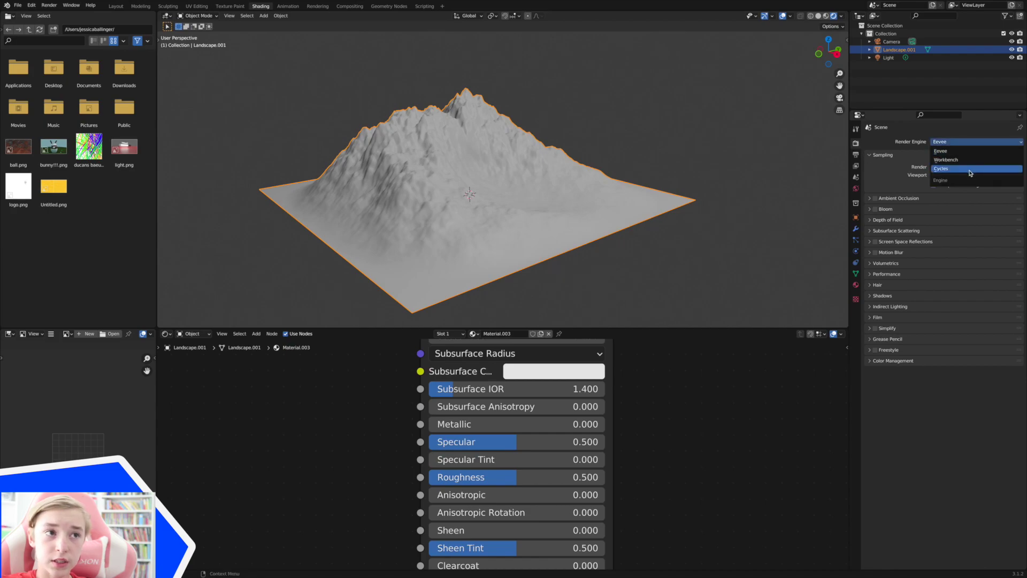
click(971, 169)
scroll(786, 129, left, 10)
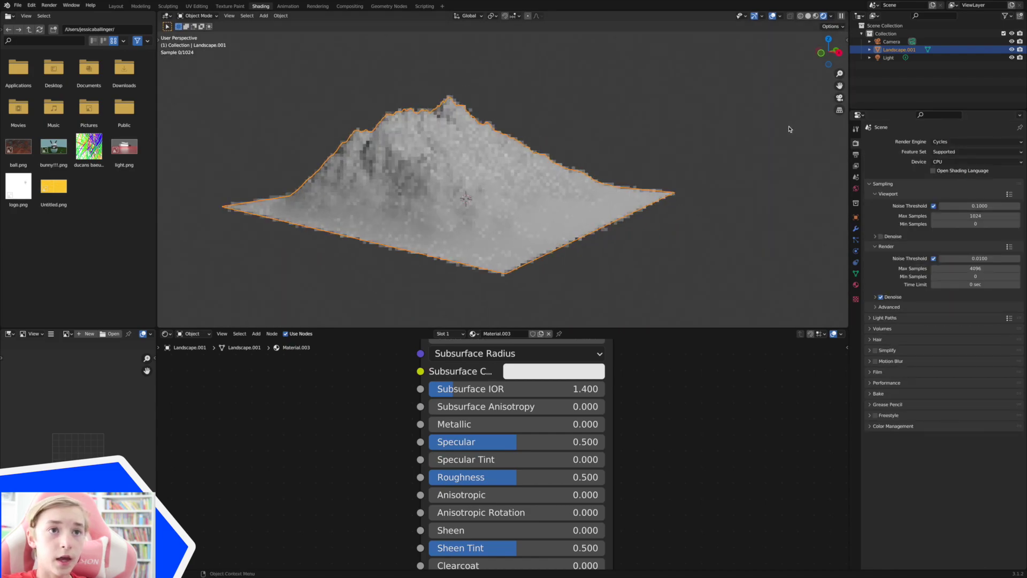
drag(839, 74, 839, 115)
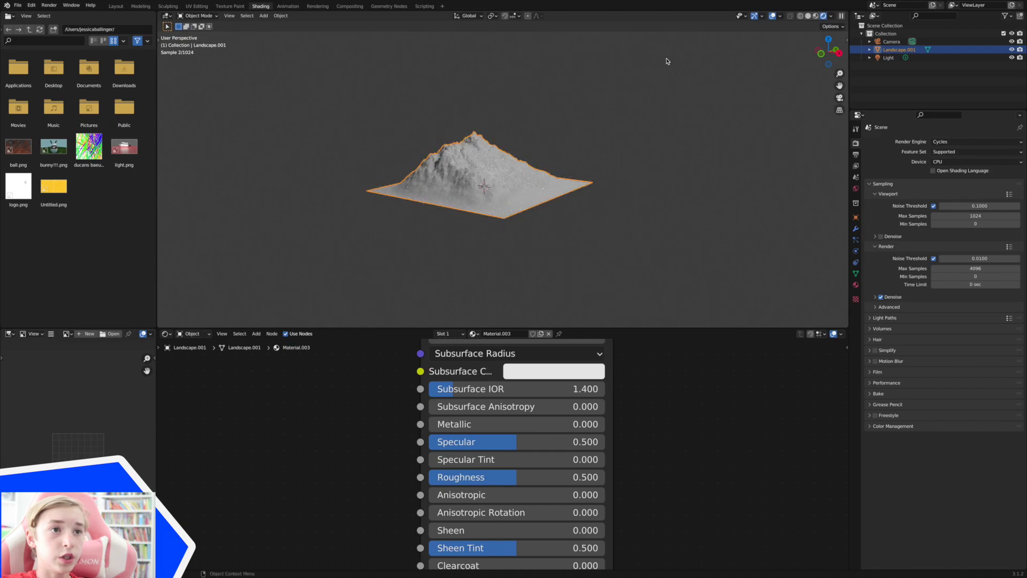
scroll(576, 72, right, 10)
scroll(576, 71, down, 5)
scroll(576, 72, up, 8)
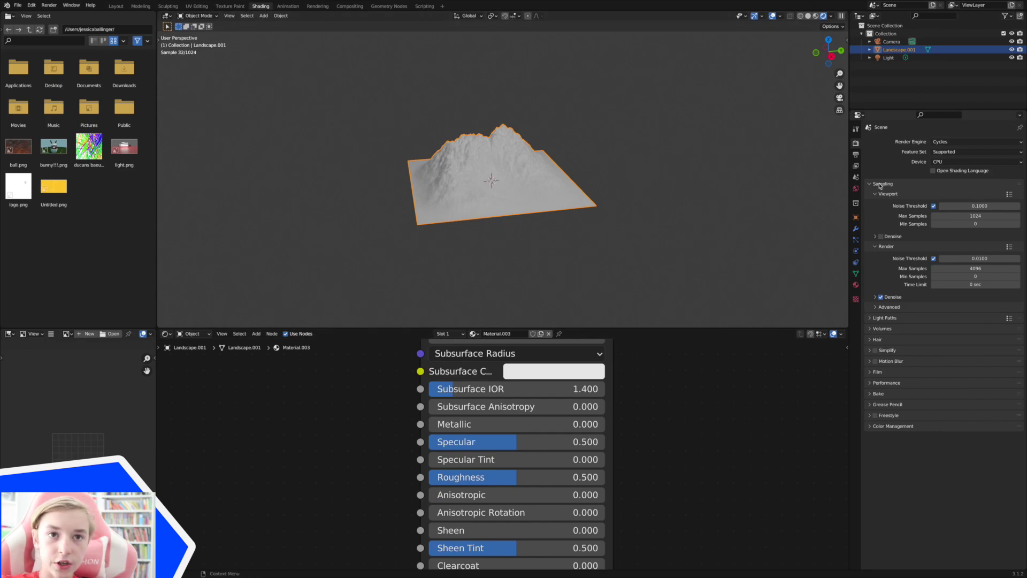
Assign an Environment Texture to the colour of the world's background surface
click(858, 189)
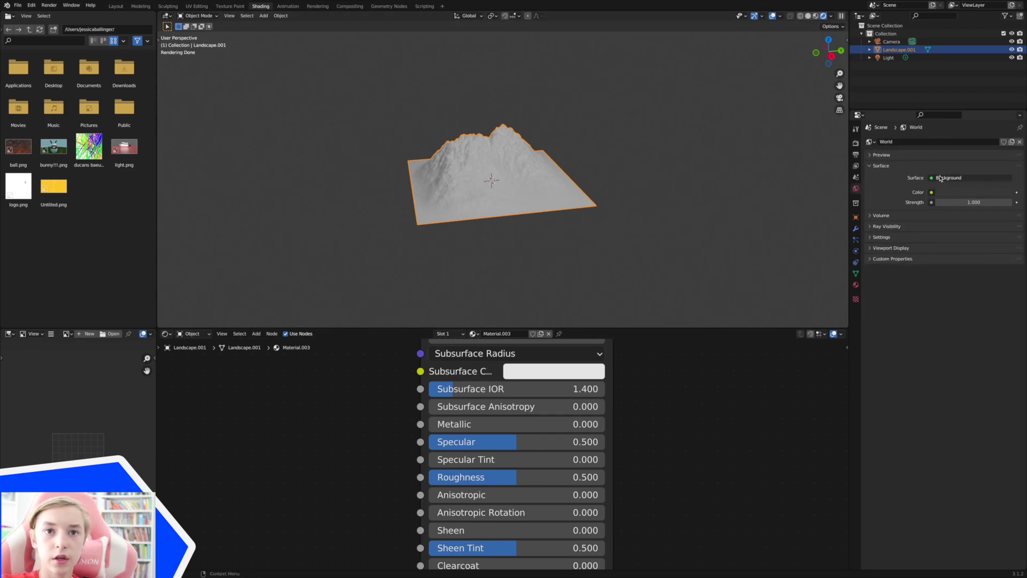
click(932, 192)
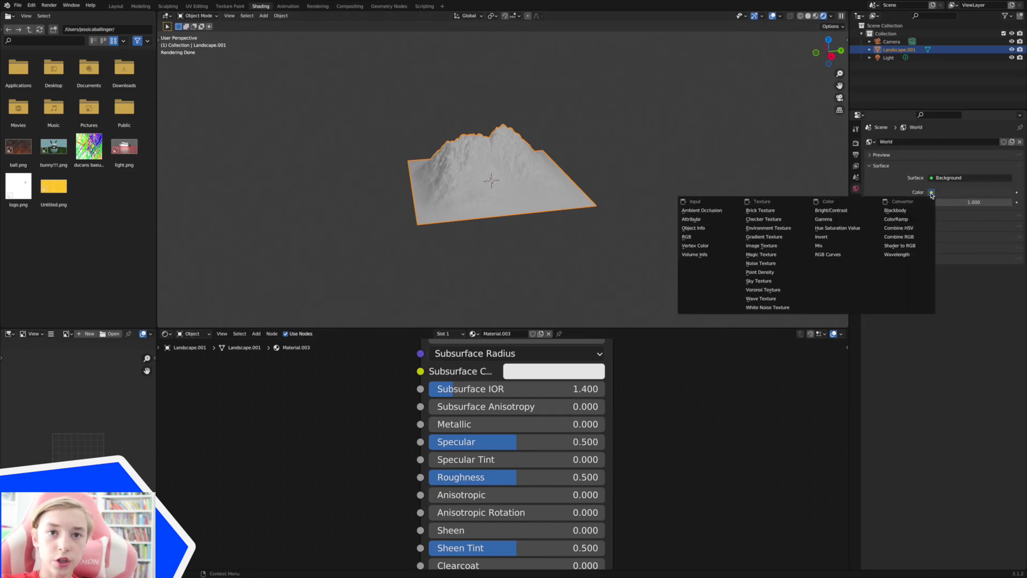
click(763, 229)
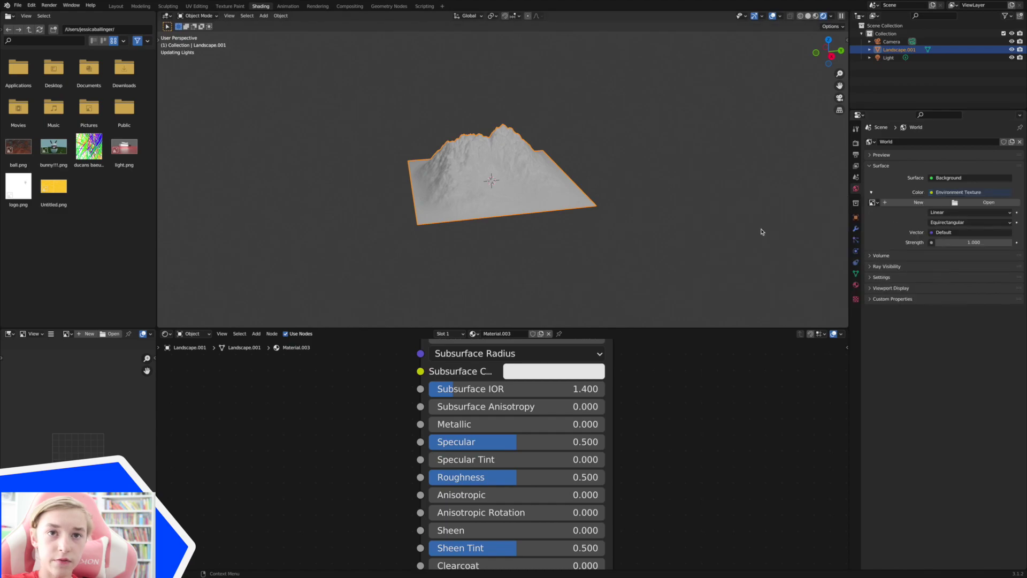
Load the 4K outdoor snow mountain HDR image (.exr) into the world's Environment Texture
click(917, 204)
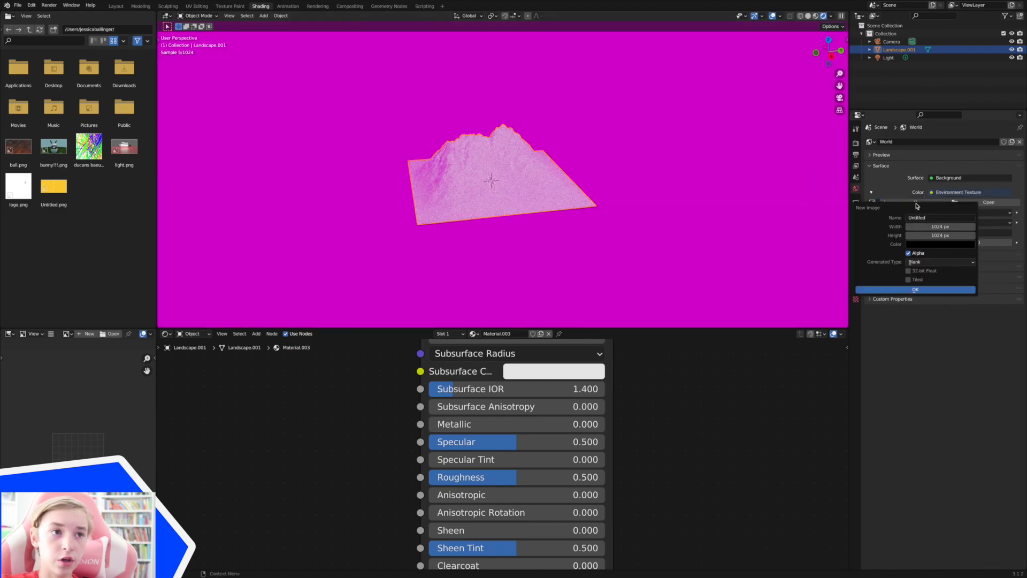
click(956, 202)
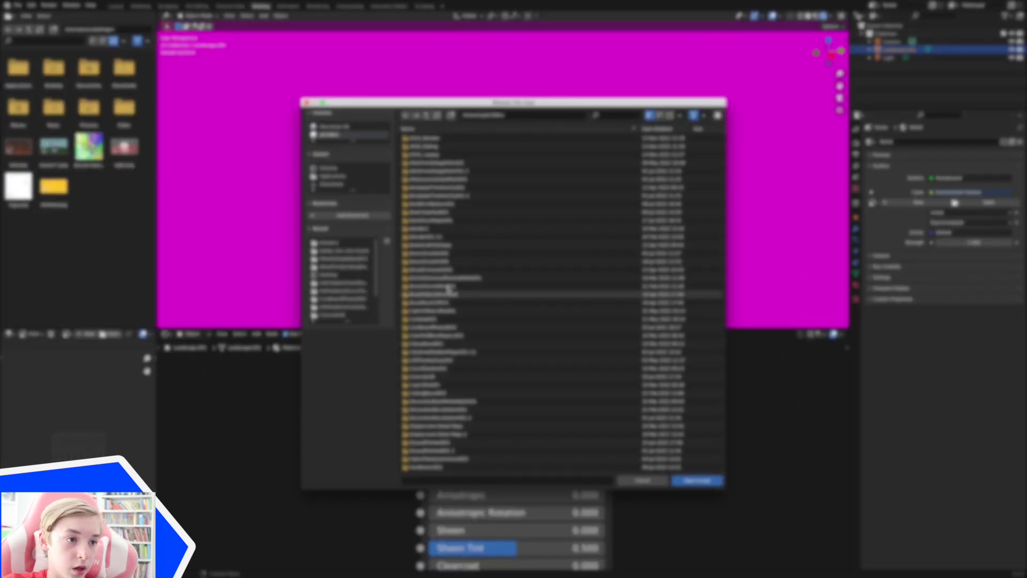
scroll(474, 458, down, 4)
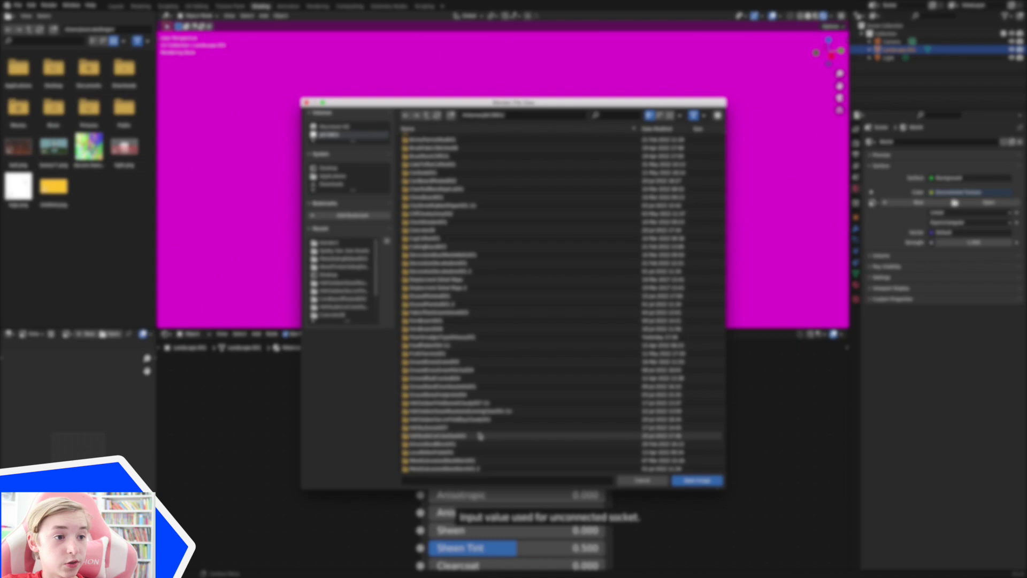
scroll(483, 428, down, 1)
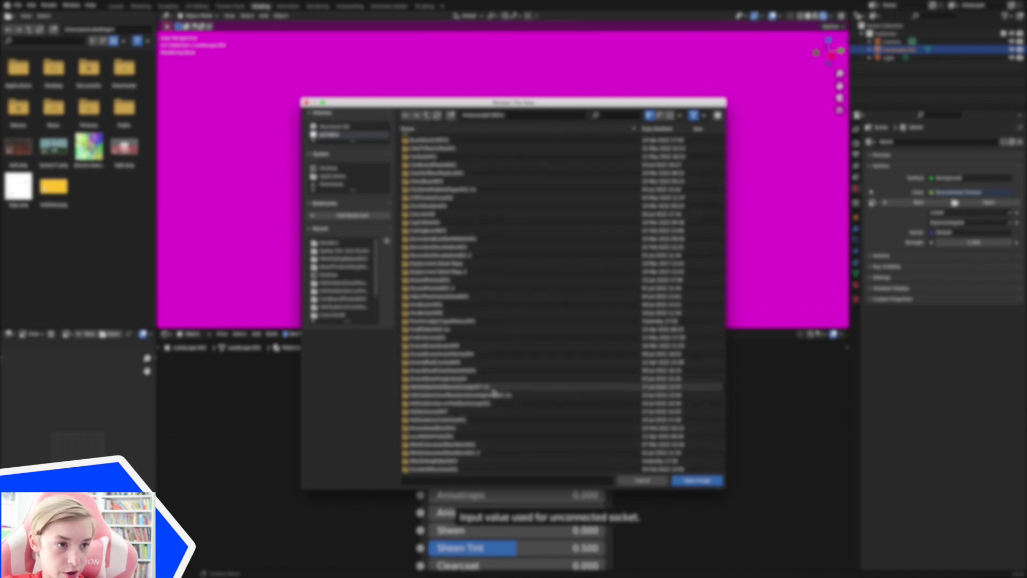
click(495, 396)
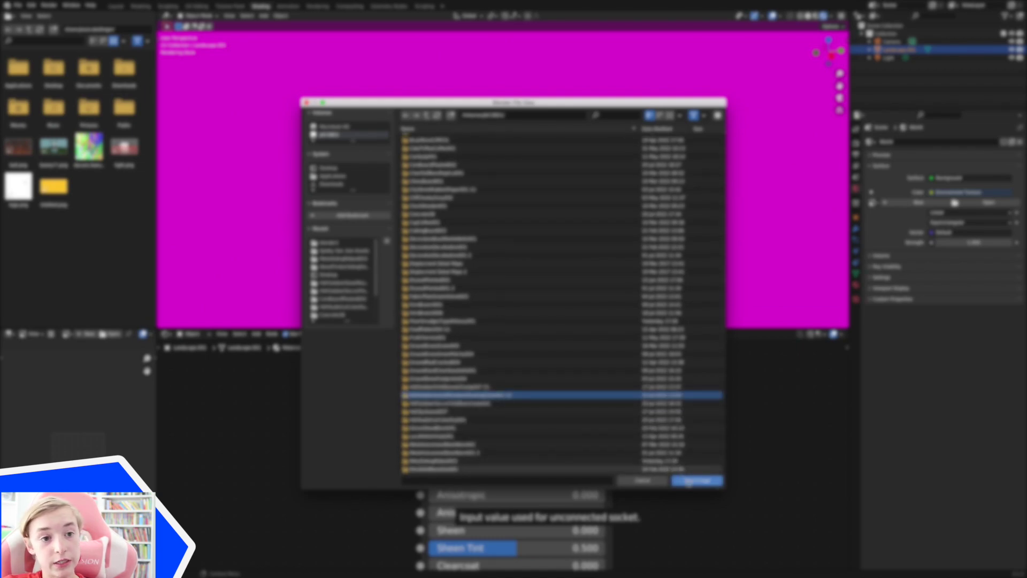
click(690, 481)
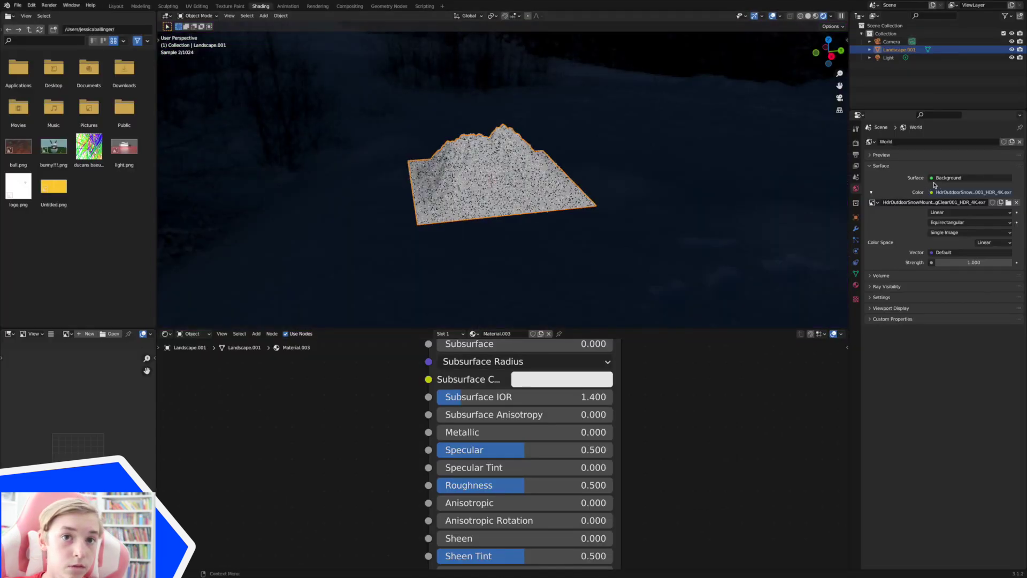
Inspect the HDR background around the mountain and delete the scene's light object
scroll(471, 160, left, 5)
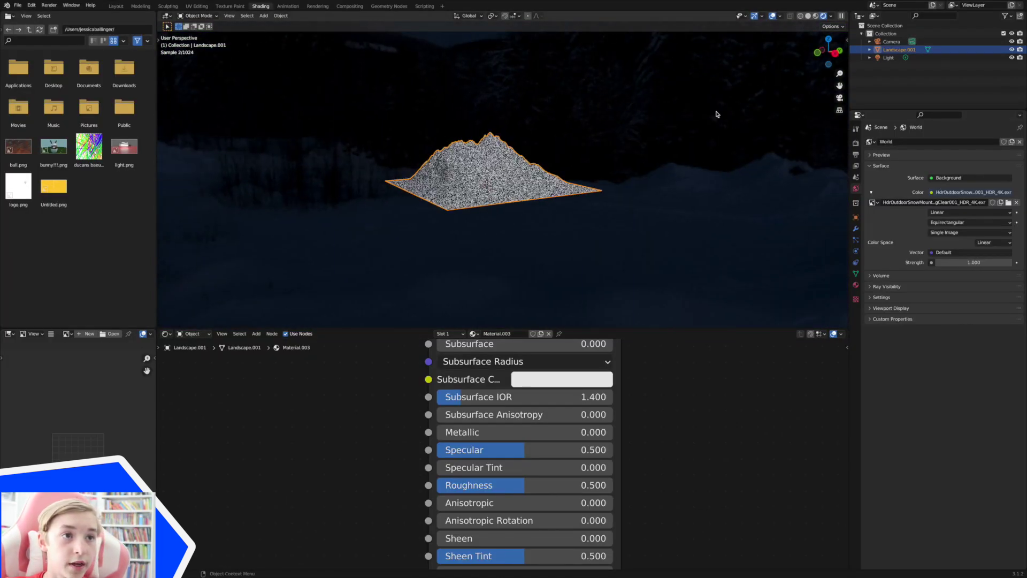
scroll(716, 112, left, 10)
scroll(712, 115, down, 5)
scroll(745, 84, down, 10)
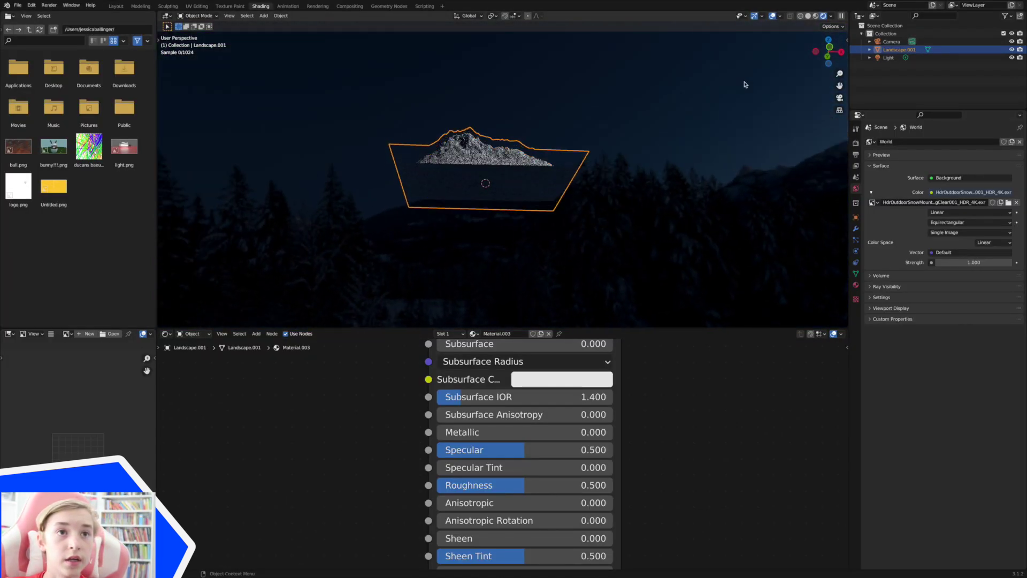
click(680, 45)
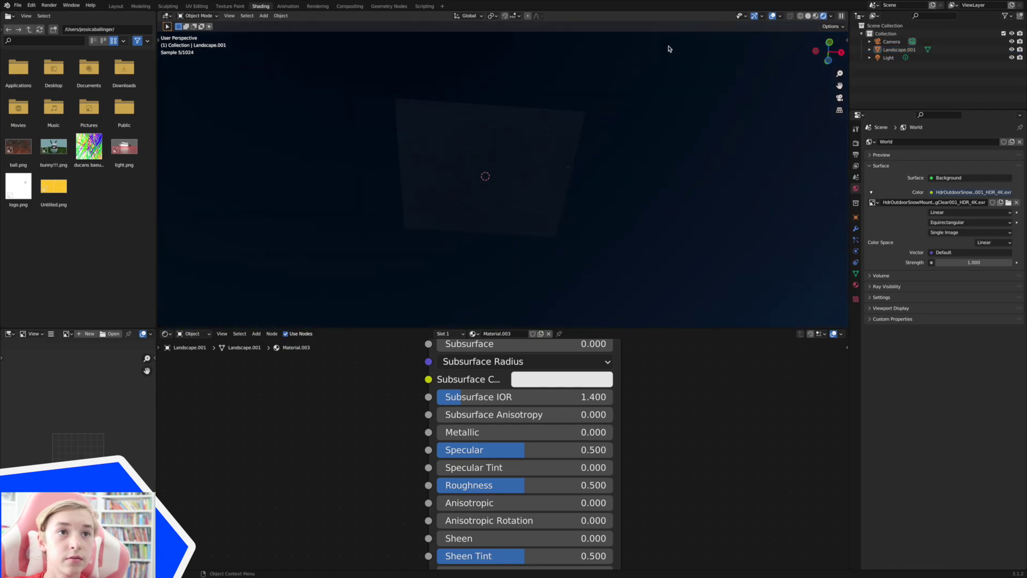
click(669, 46)
right_click(669, 46)
click(721, 140)
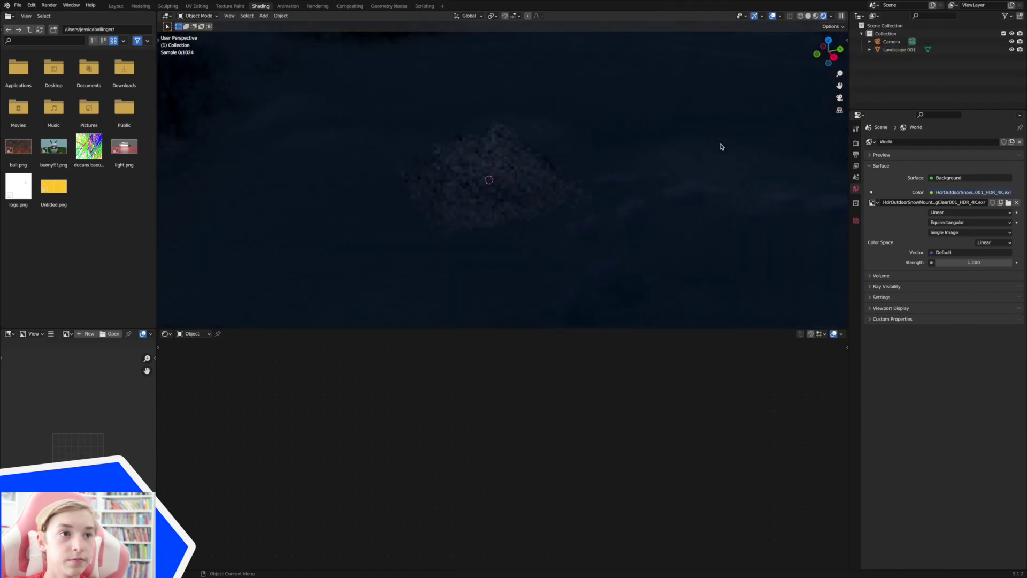
Display the world's shader nodes in the node editor and set the Background node's strength to 3
drag(840, 73, 843, 124)
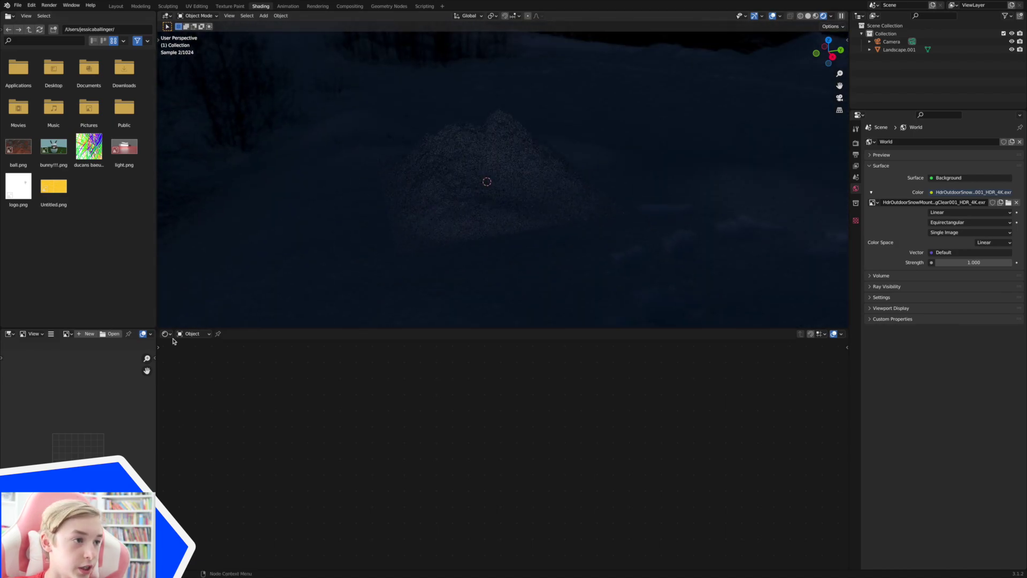
click(190, 334)
click(194, 351)
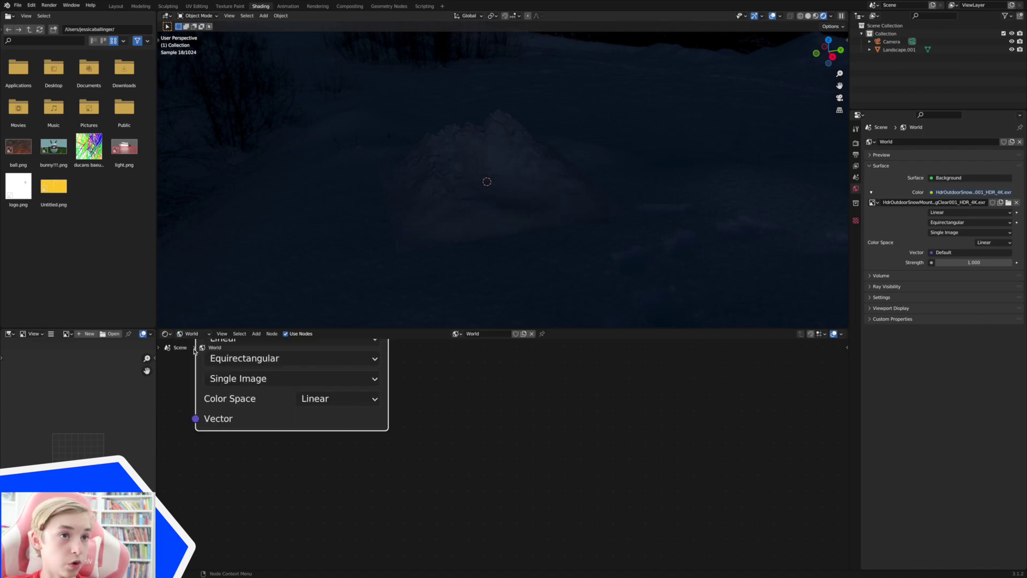
key(Home)
click(501, 416)
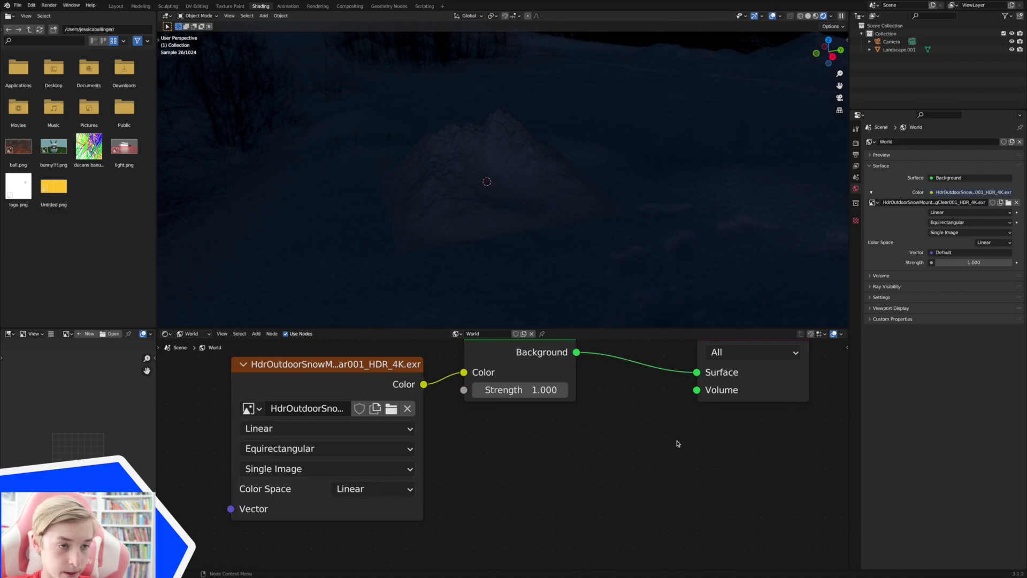
key(Home)
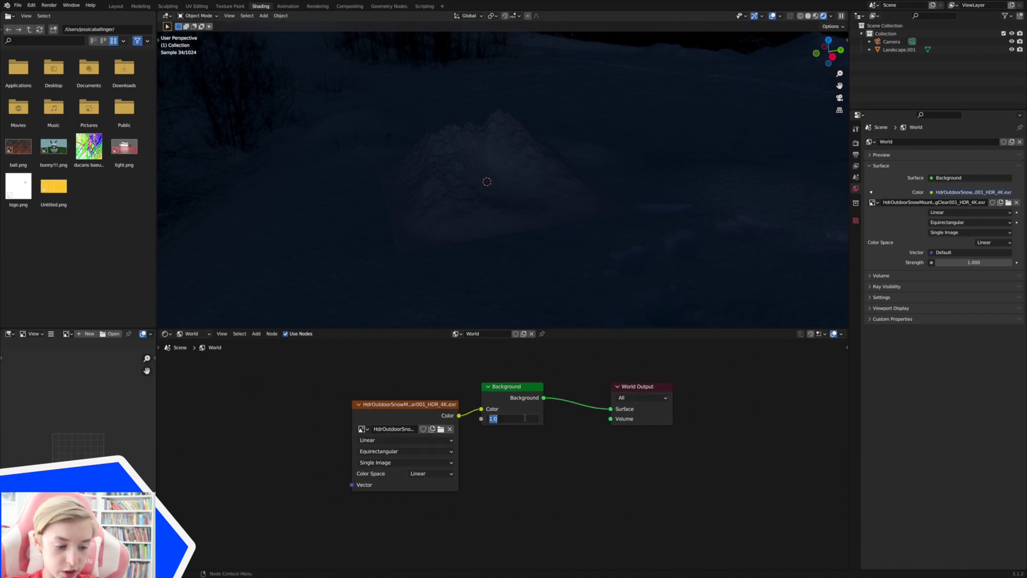
text(3)
key(Return)
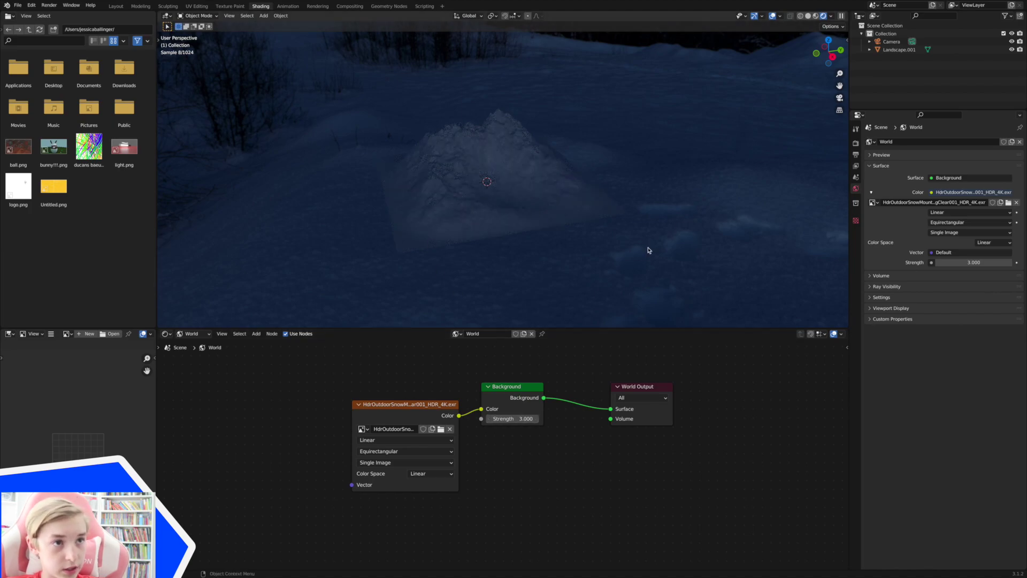
Raise the Background node's strength to 5
click(524, 409)
click(519, 421)
key(Return)
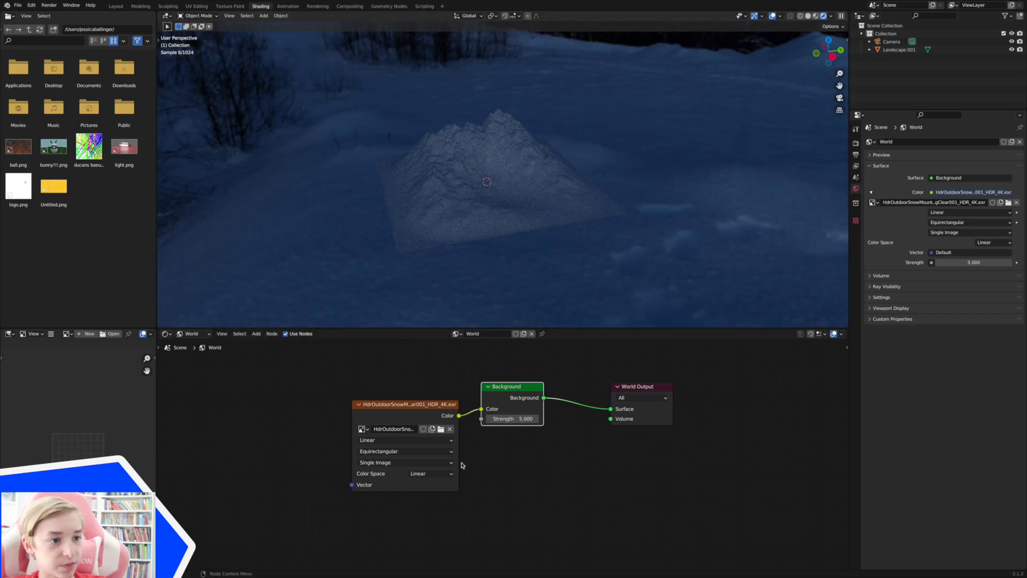
Add a Mapping node before the environment texture and connect its Vector output to the texture's Vector input
key(shift+a)
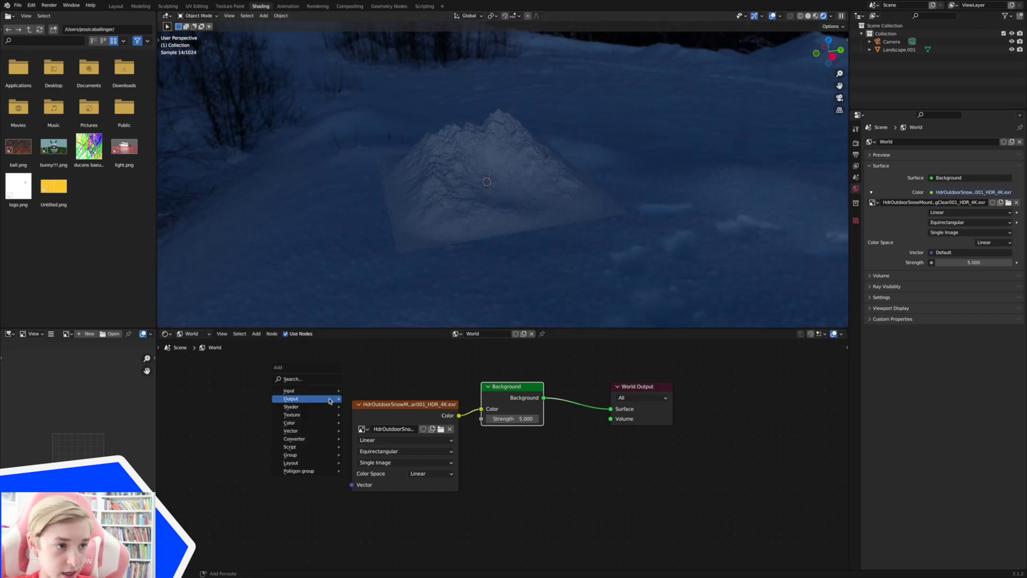
click(334, 381)
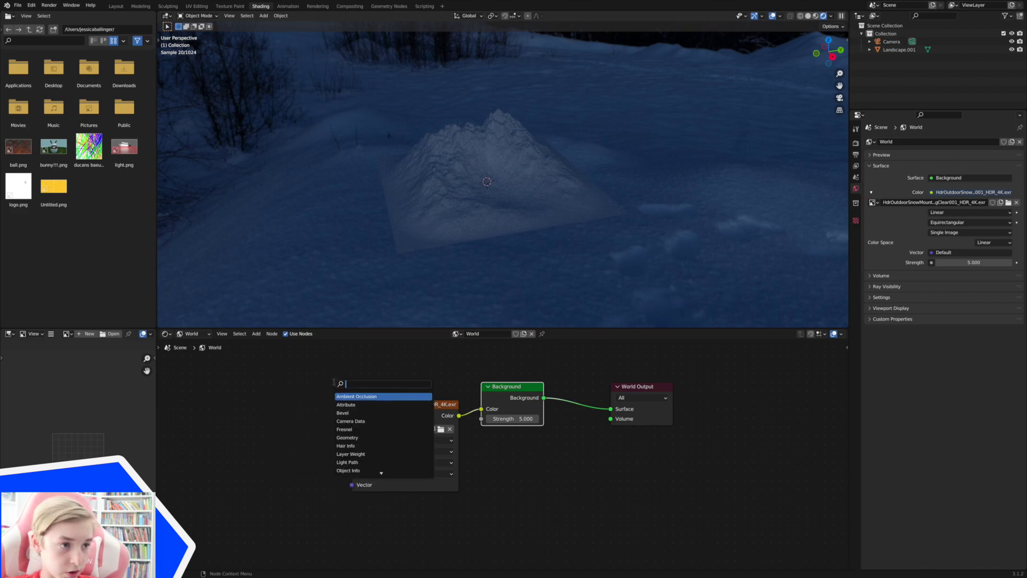
text(m)
click(349, 421)
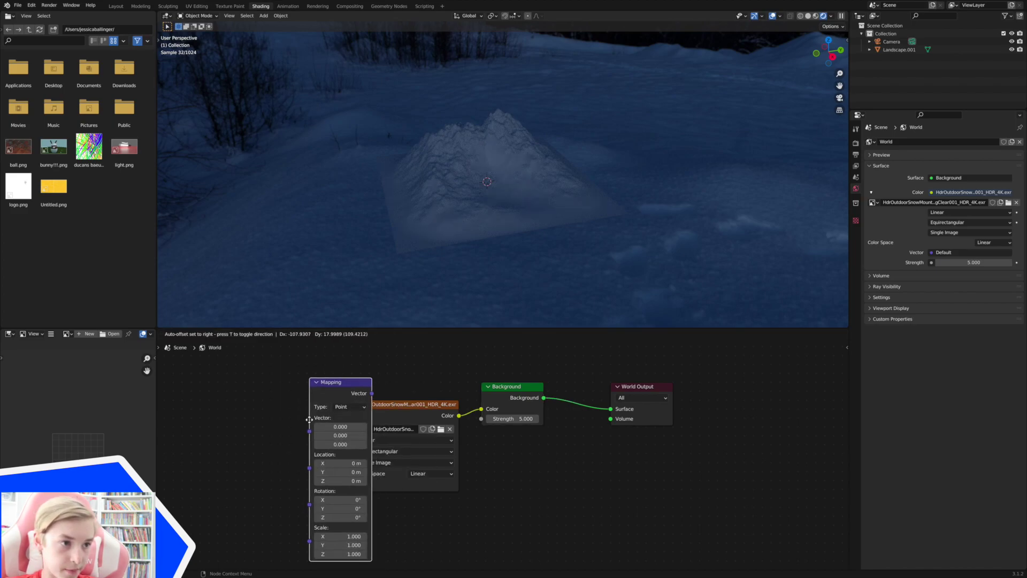
click(239, 410)
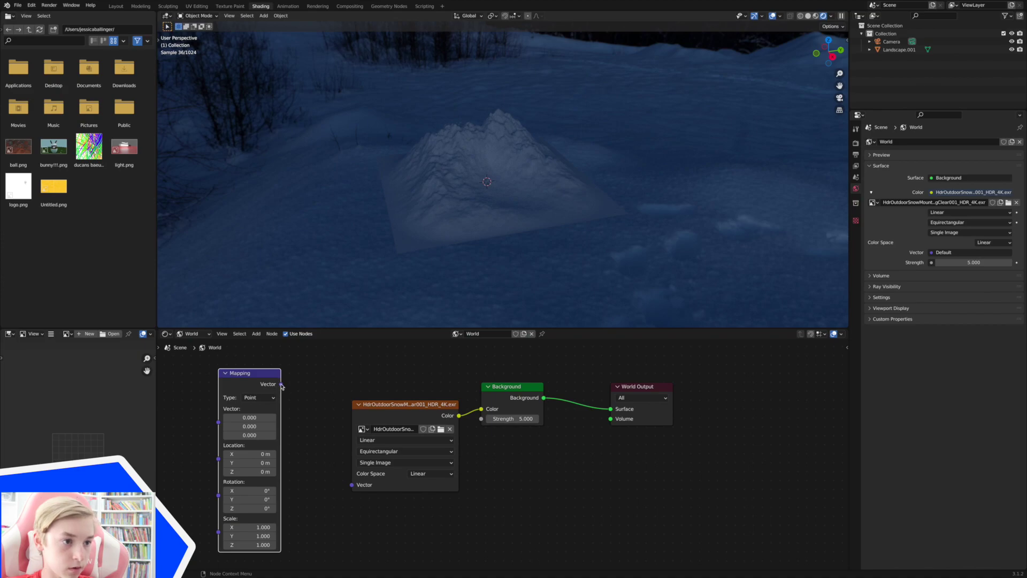
drag(365, 446, 351, 485)
Add a Texture Coordinate node before the Mapping node and connect its Normal output to the Mapping node's Vector input
scroll(348, 486, left, 10)
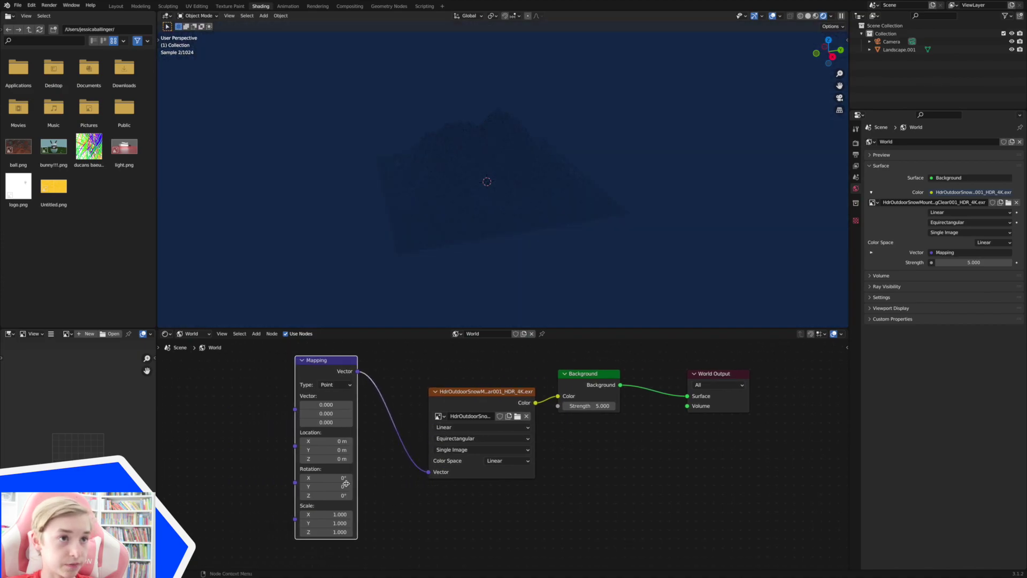
key(shift+a)
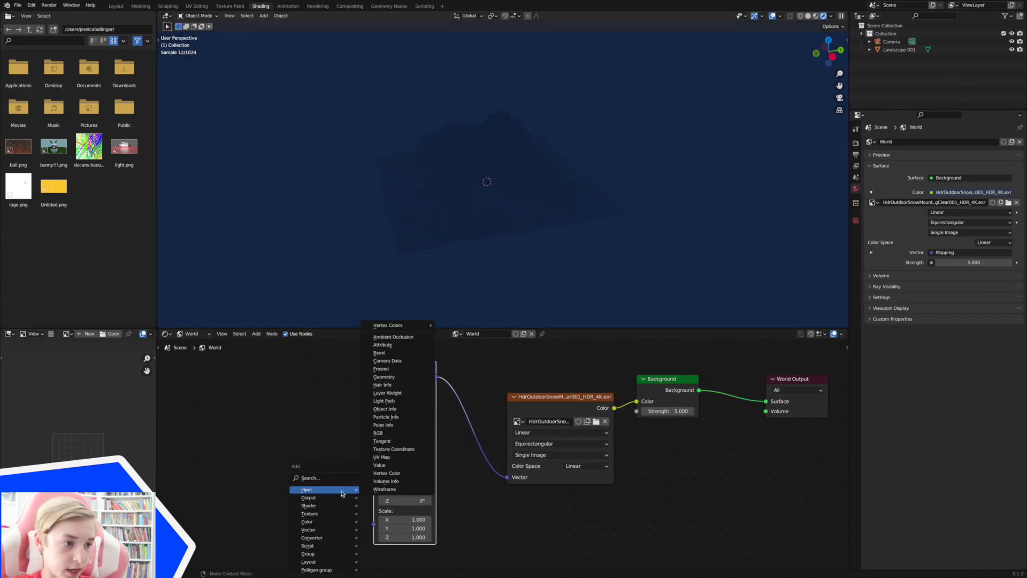
mouse_move(332, 489)
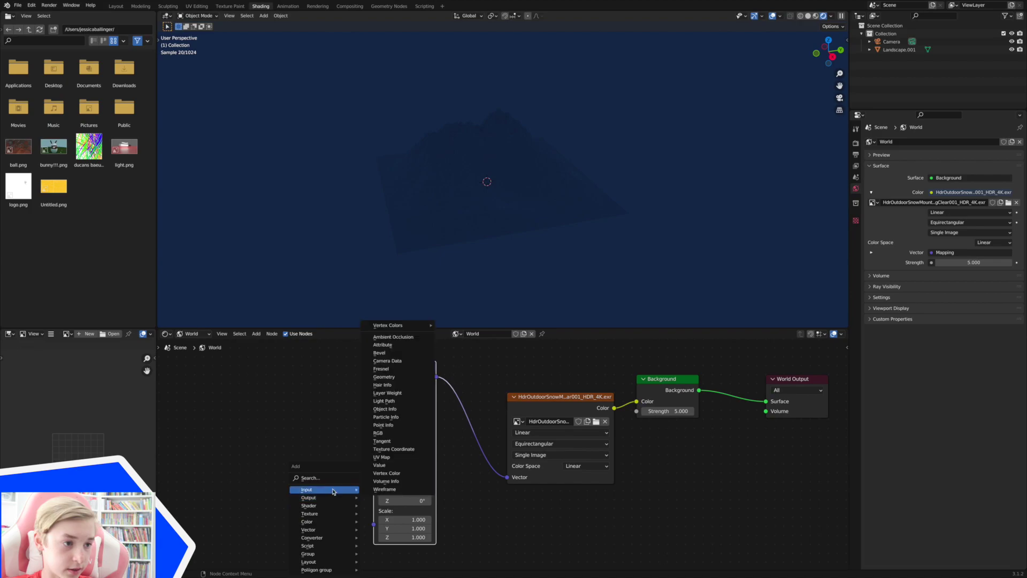
click(391, 449)
click(230, 399)
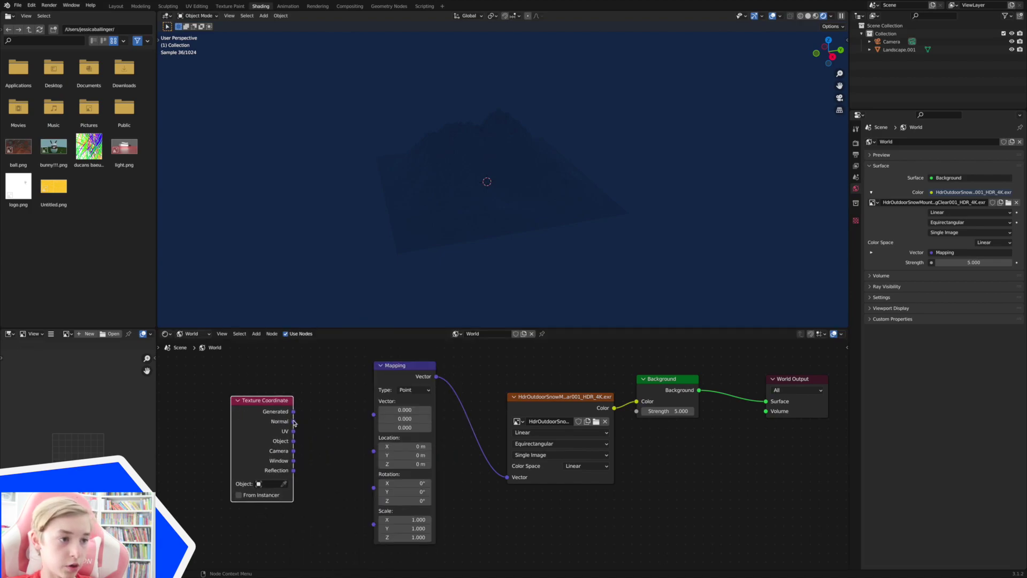
drag(294, 423, 372, 419)
Examine the orientation of the HDR environment around the mountain from several angles
mouse_move(503, 246)
middle_down()
mouse_move(504, 210)
mouse_move(490, 238)
middle_up()
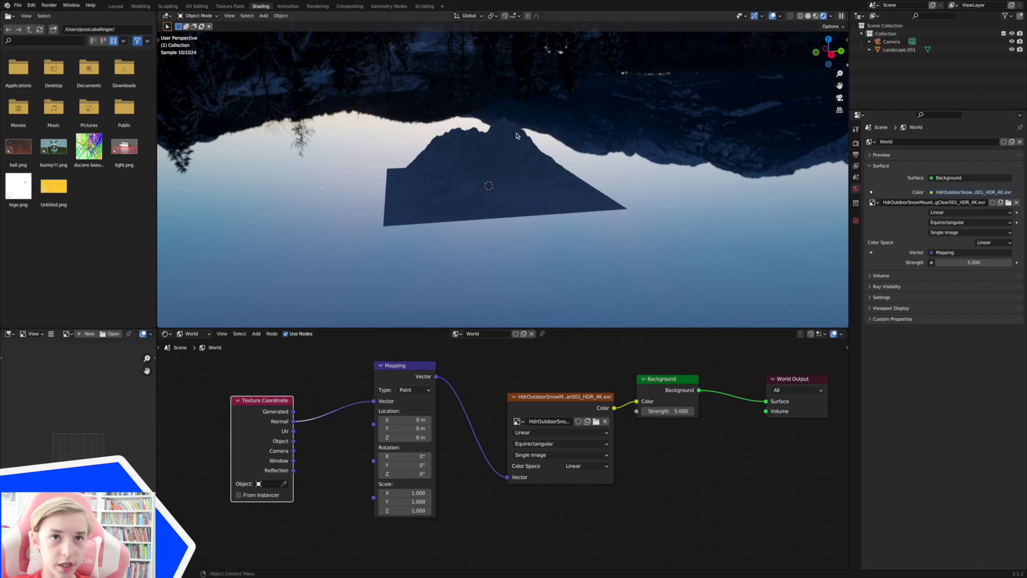
click(832, 55)
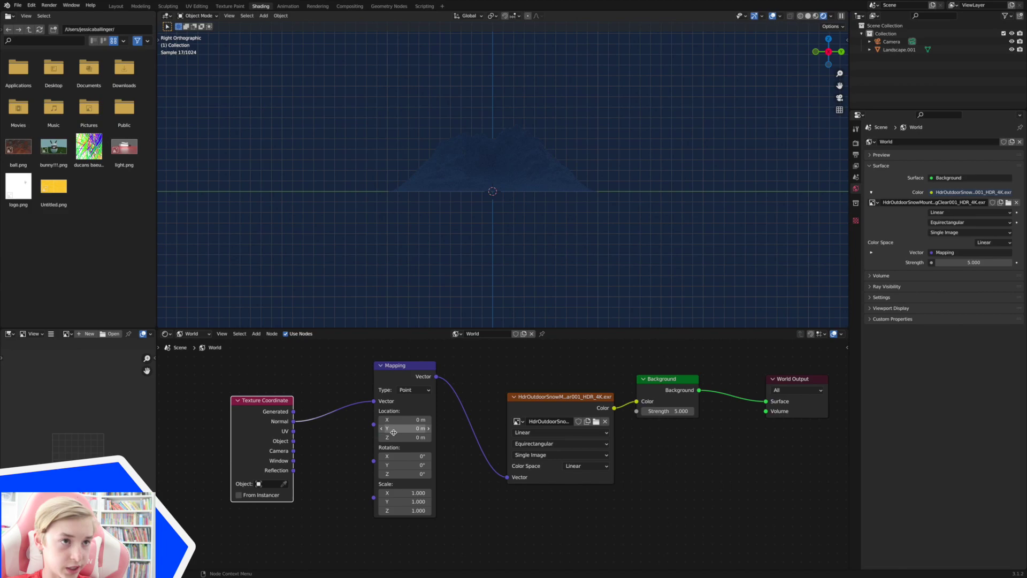
scroll(682, 135, up, 5)
scroll(682, 135, down, 5)
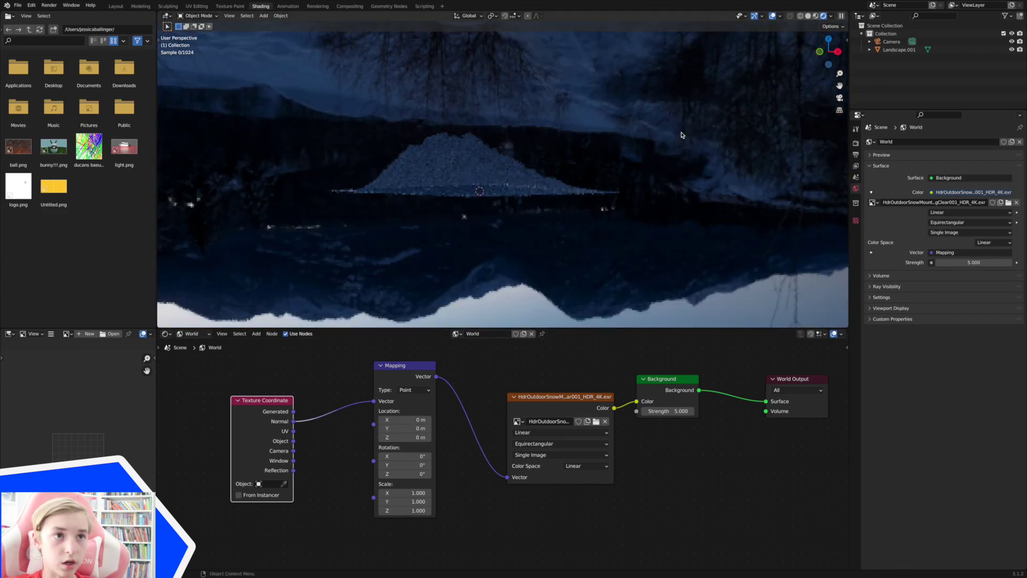
scroll(682, 135, up, 10)
scroll(681, 135, down, 5)
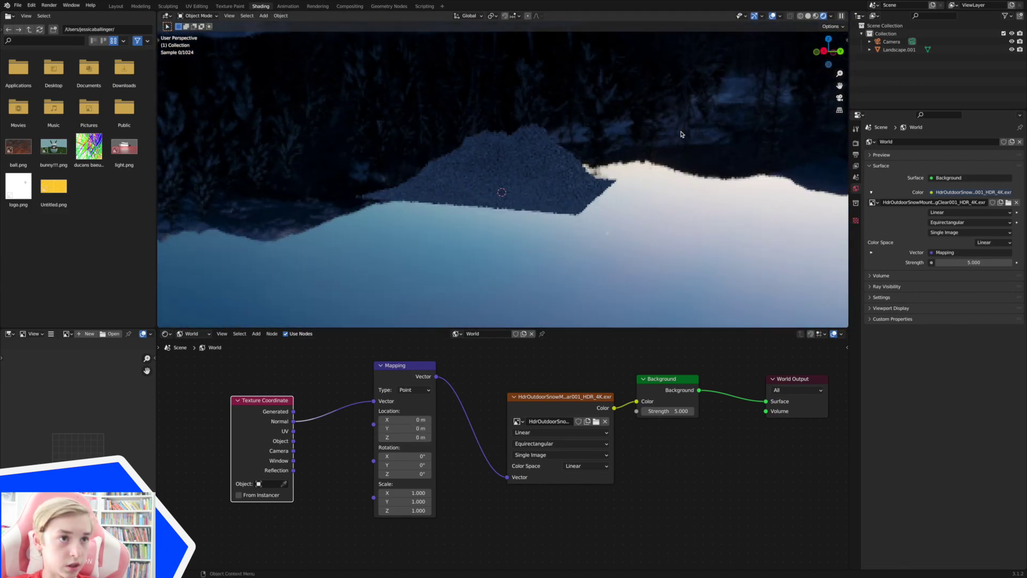
scroll(682, 135, down, 5)
Try a Y location of 90 m on the Mapping node and check the background around the mountain
click(410, 428)
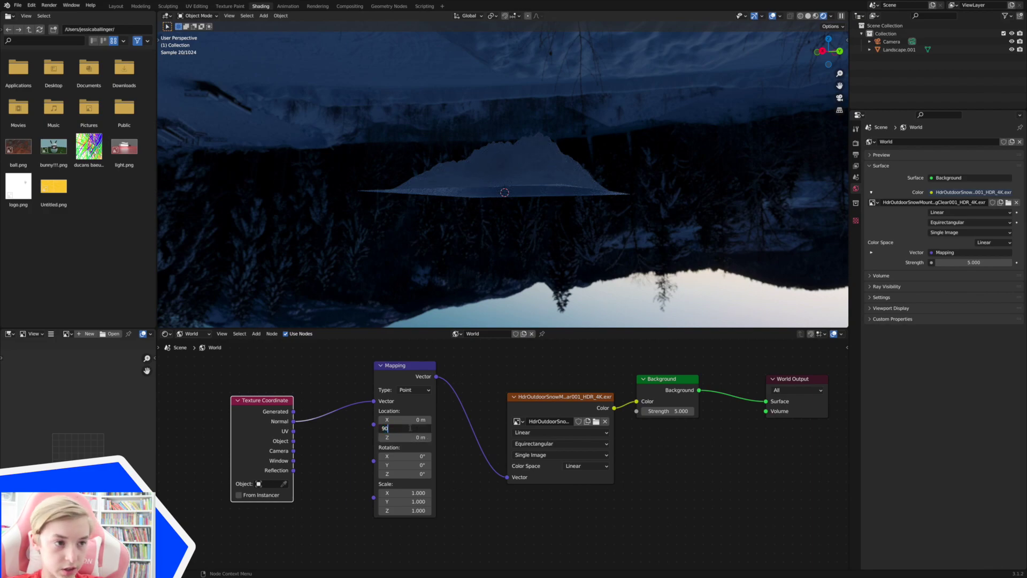
text(90)
key(Return)
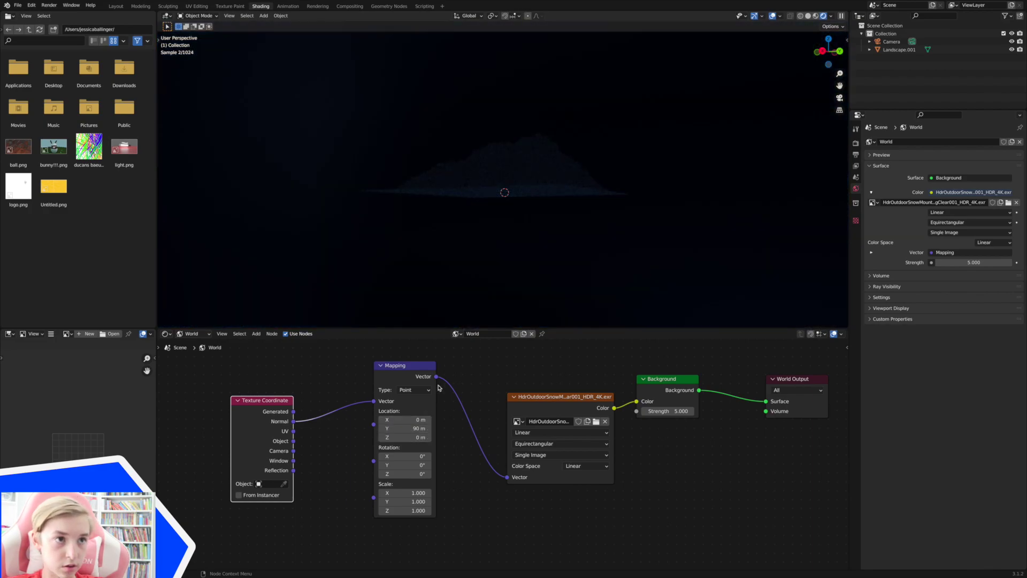
scroll(522, 146, down, 5)
scroll(522, 146, up, 5)
scroll(523, 146, down, 5)
scroll(522, 146, up, 5)
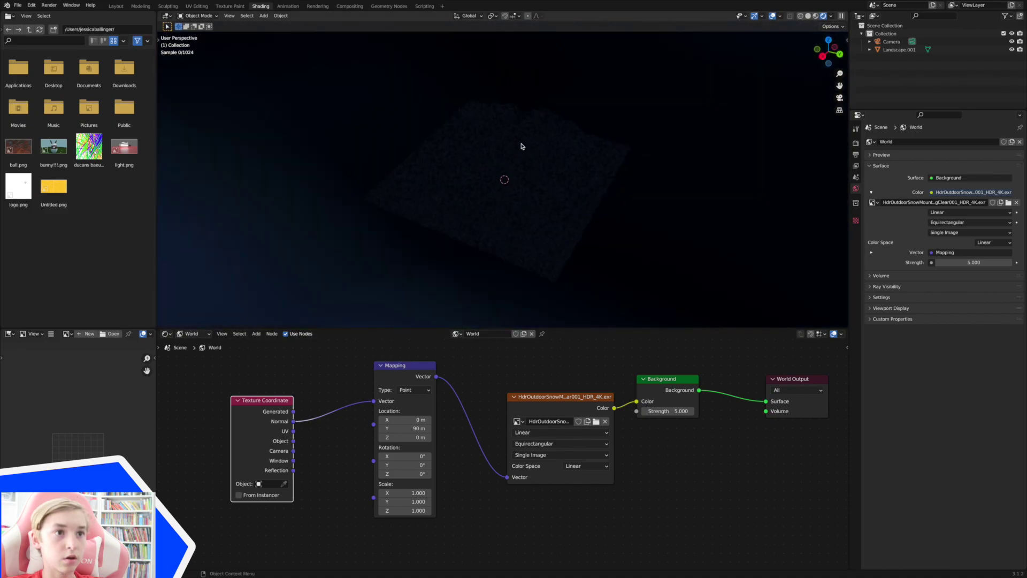
scroll(522, 146, up, 5)
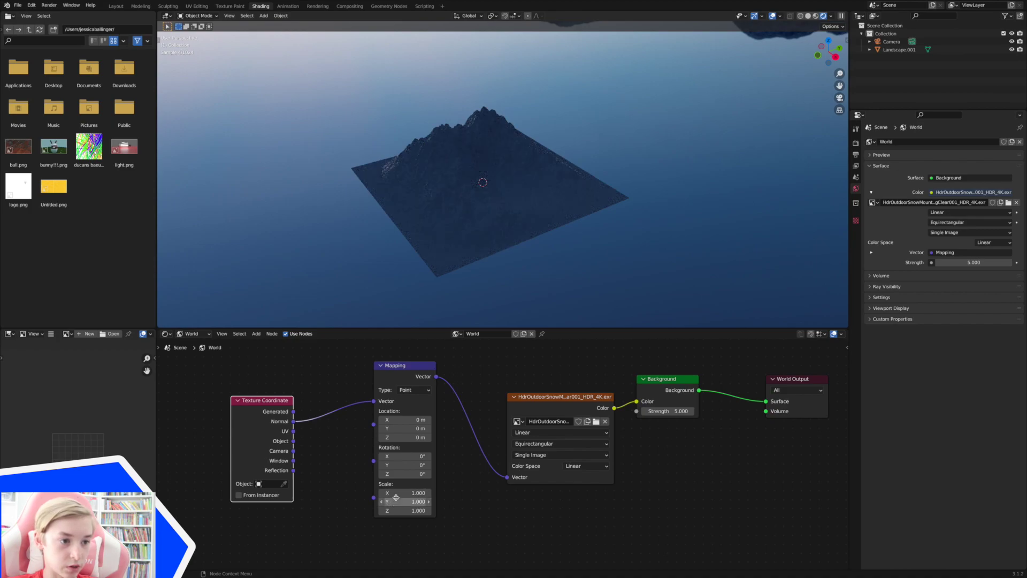
Try an X rotation of 90° on the Mapping node
click(399, 456)
text(90)
key(Return)
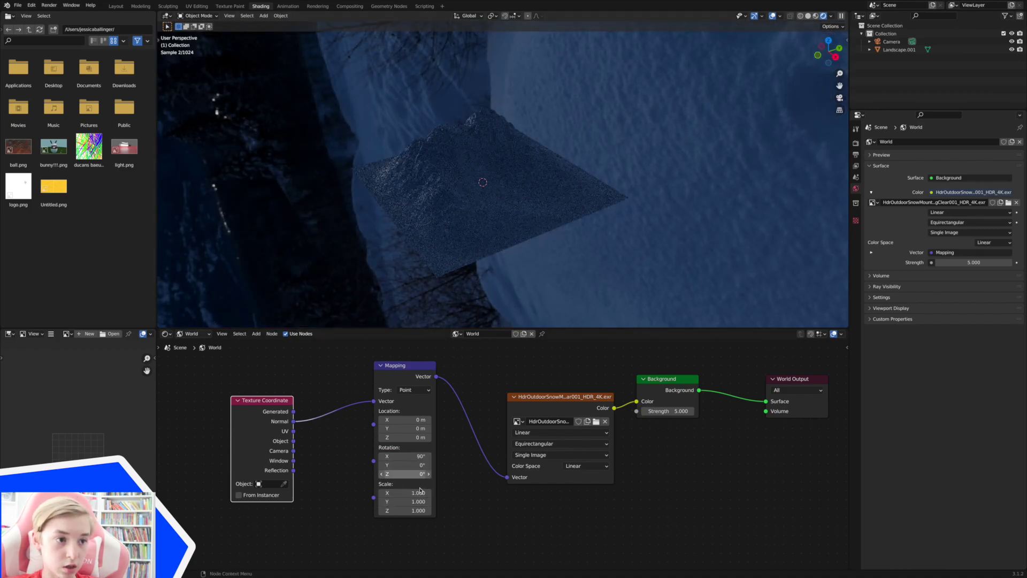
Set the Mapping node's X rotation to 180° and check the HDR background around the mountain
click(421, 457)
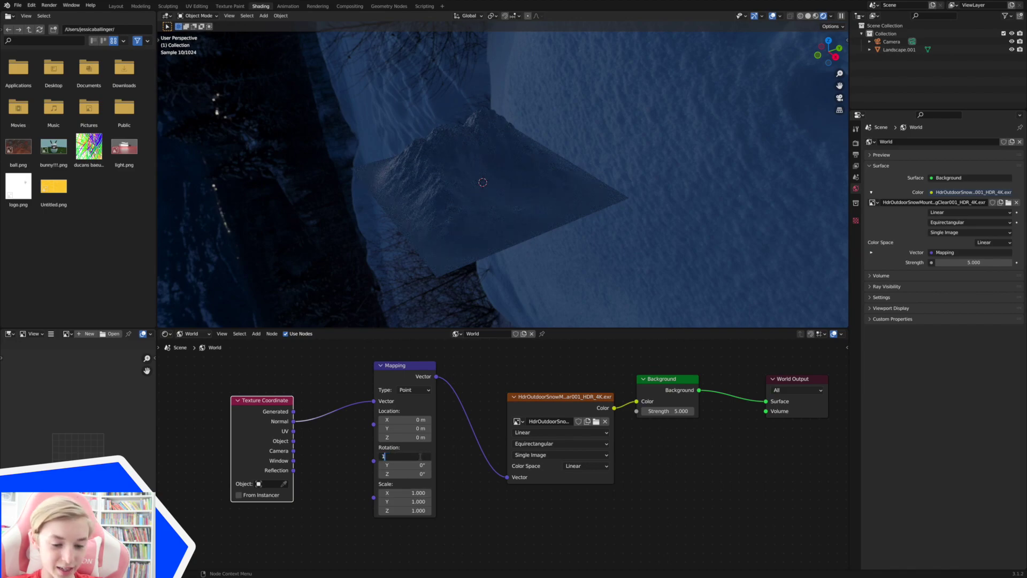
text(180)
key(Return)
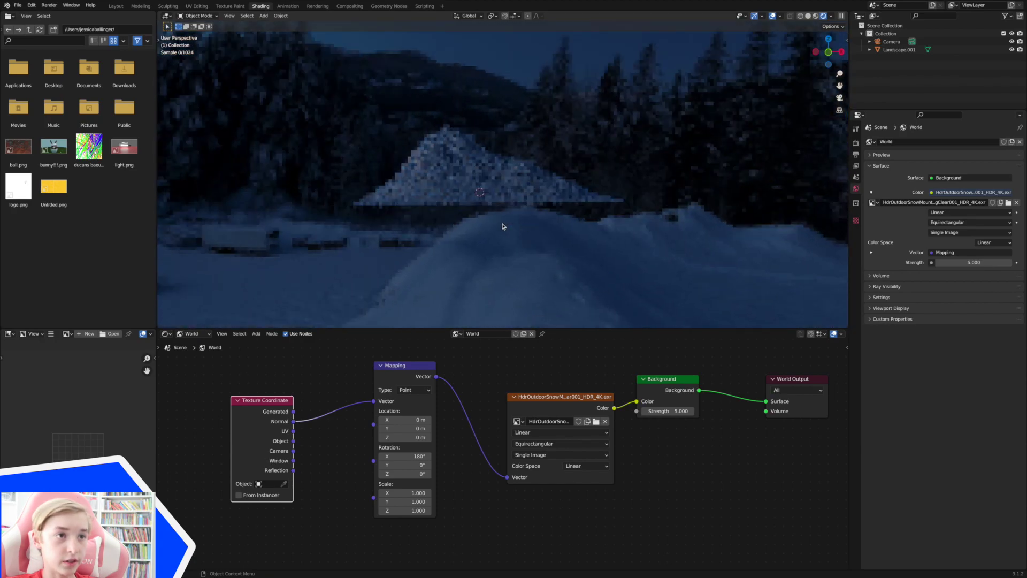
scroll(503, 226, right, 10)
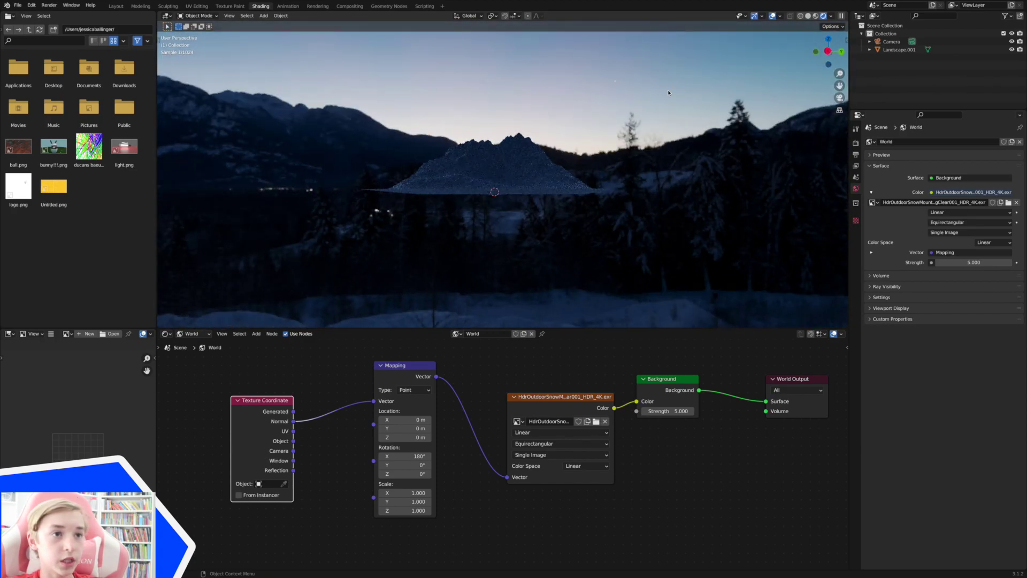
Rotate the landscape about -105° in the top view and check the mountain against the background
click(567, 178)
scroll(570, 177, up, 10)
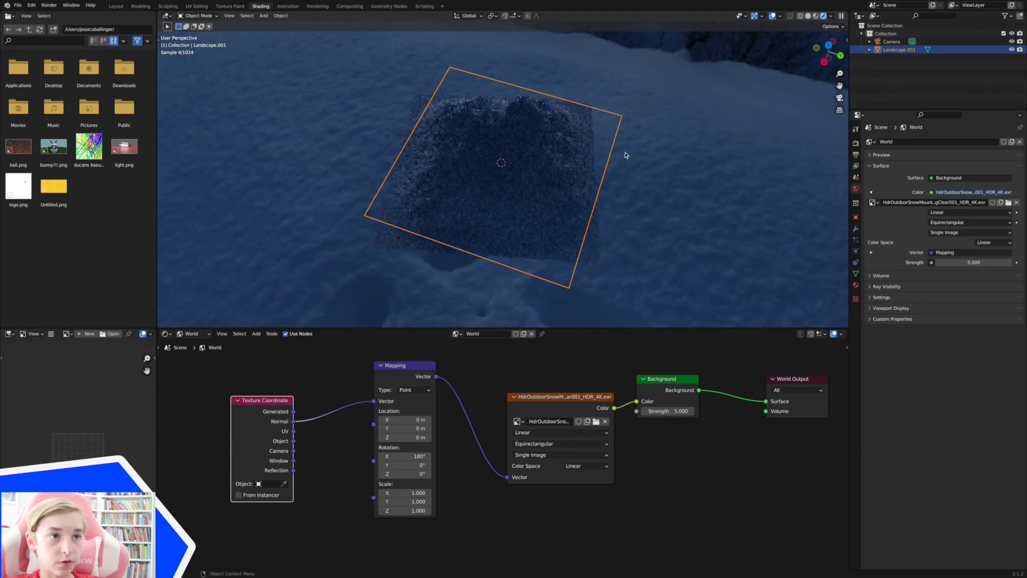
click(827, 45)
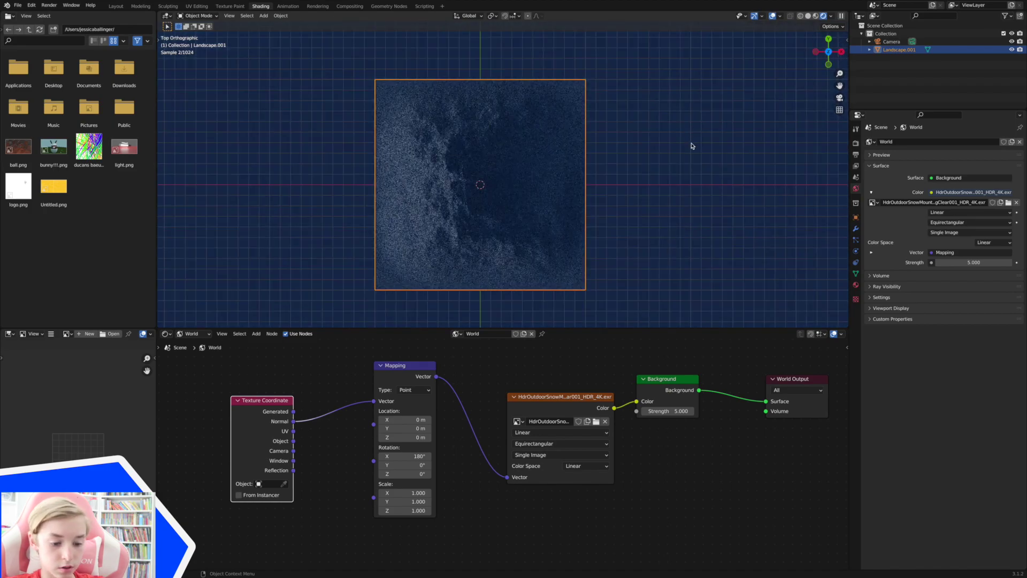
key(r)
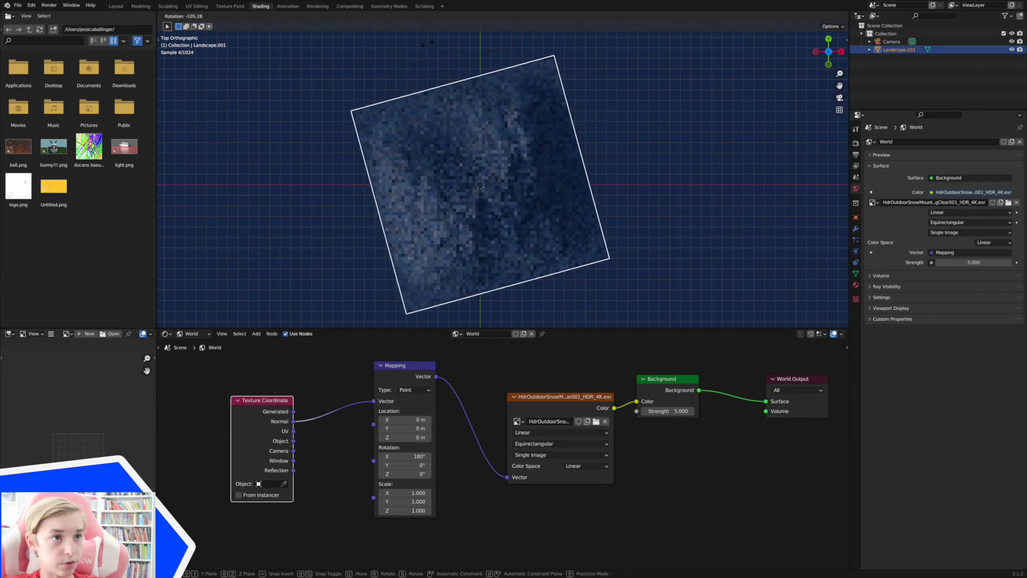
click(431, 52)
scroll(431, 51, left, 5)
scroll(431, 51, down, 10)
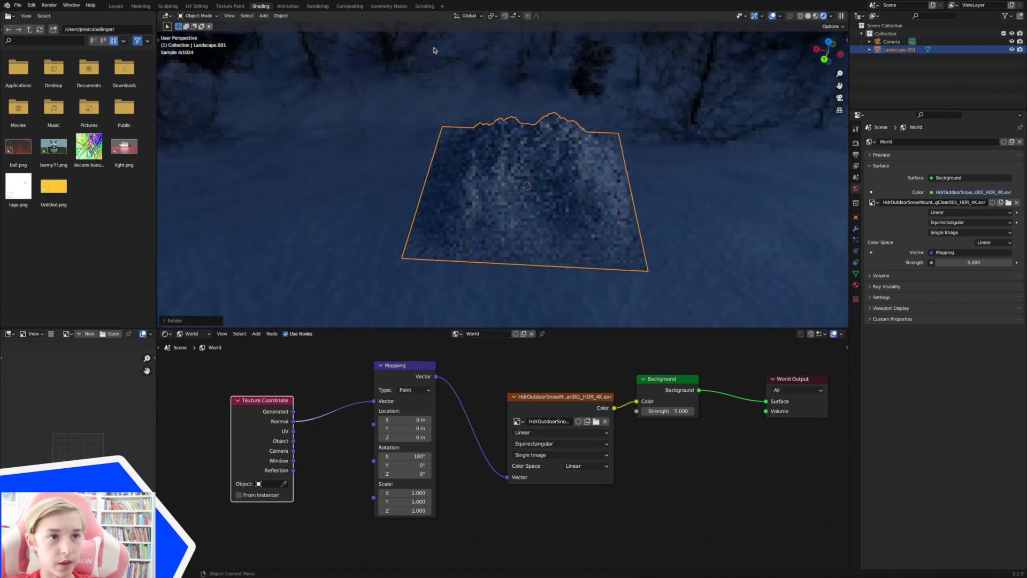
click(472, 43)
scroll(473, 129, down, 5)
drag(840, 73, 787, 50)
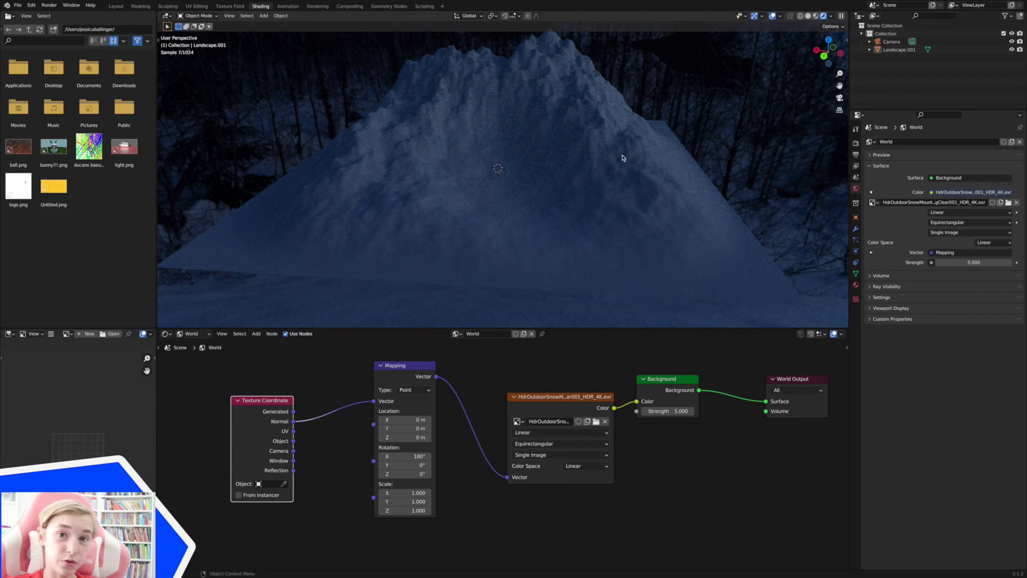
Set the world Background strength to 7 and check the mountain's lighting from several angles
middle_drag(523, 145, 532, 146)
click(514, 144)
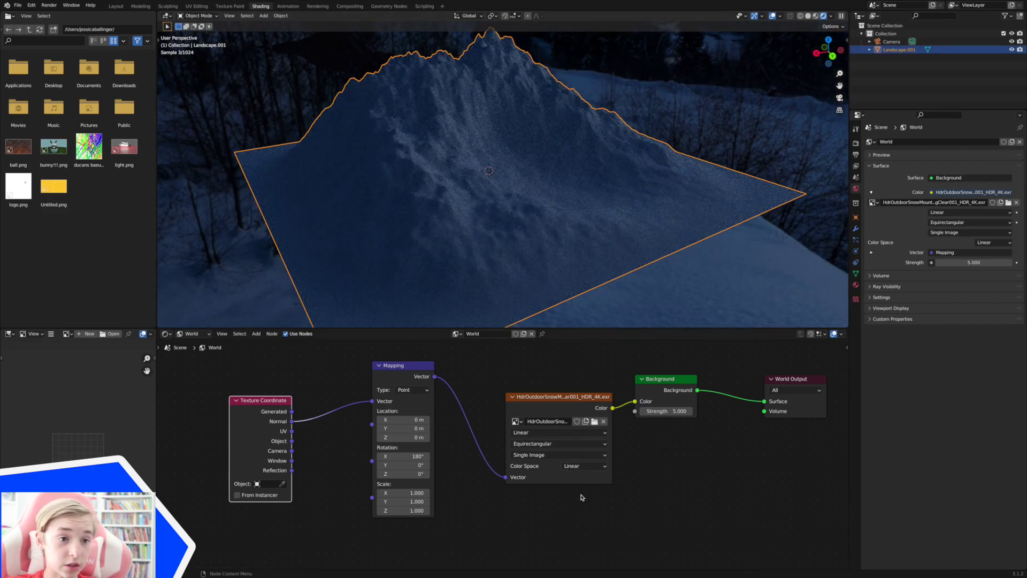
scroll(522, 431, right, 1)
click(655, 408)
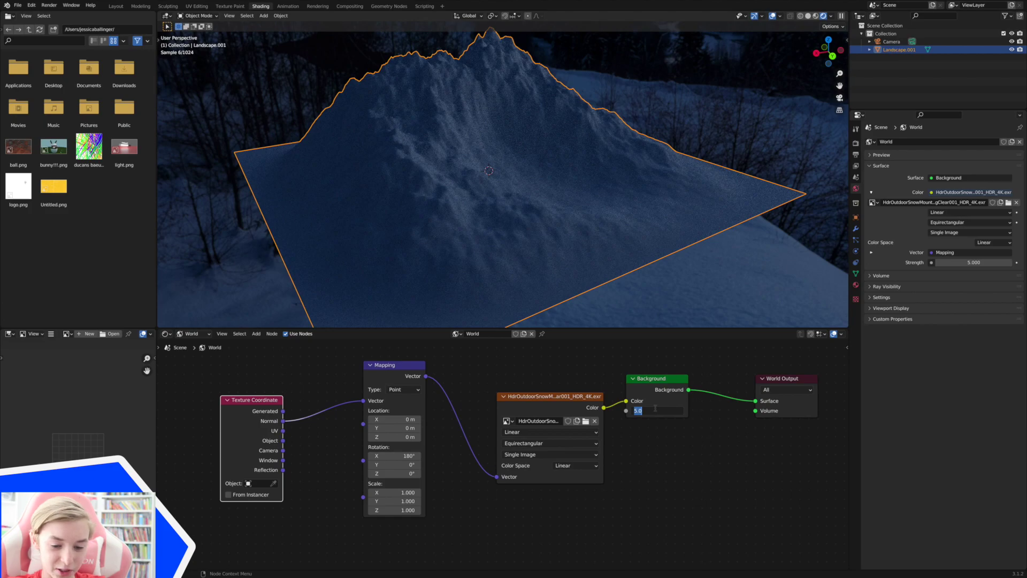
text(7)
key(Return)
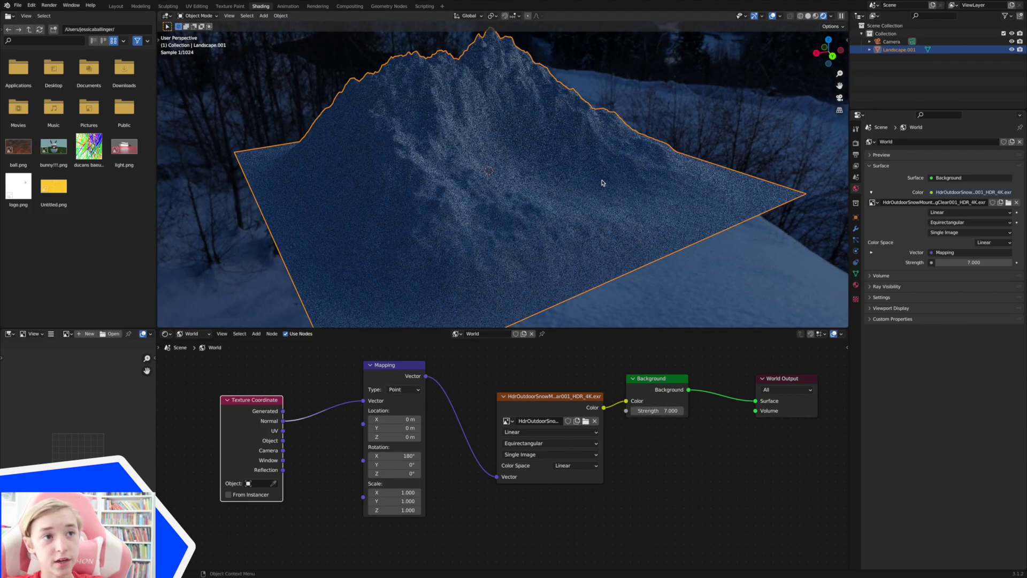
middle_drag(602, 183, 678, 135)
click(680, 134)
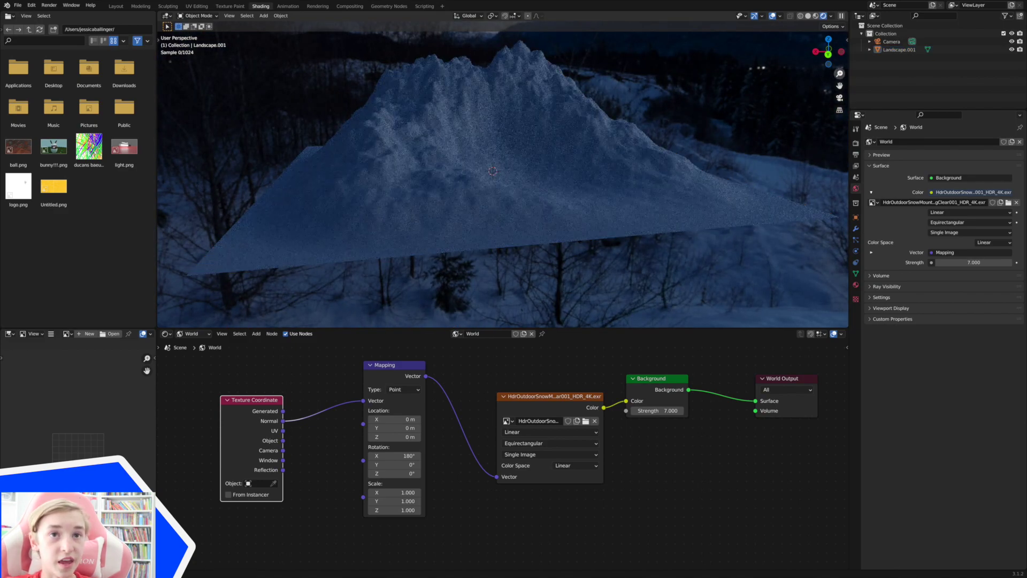
drag(840, 73, 840, 134)
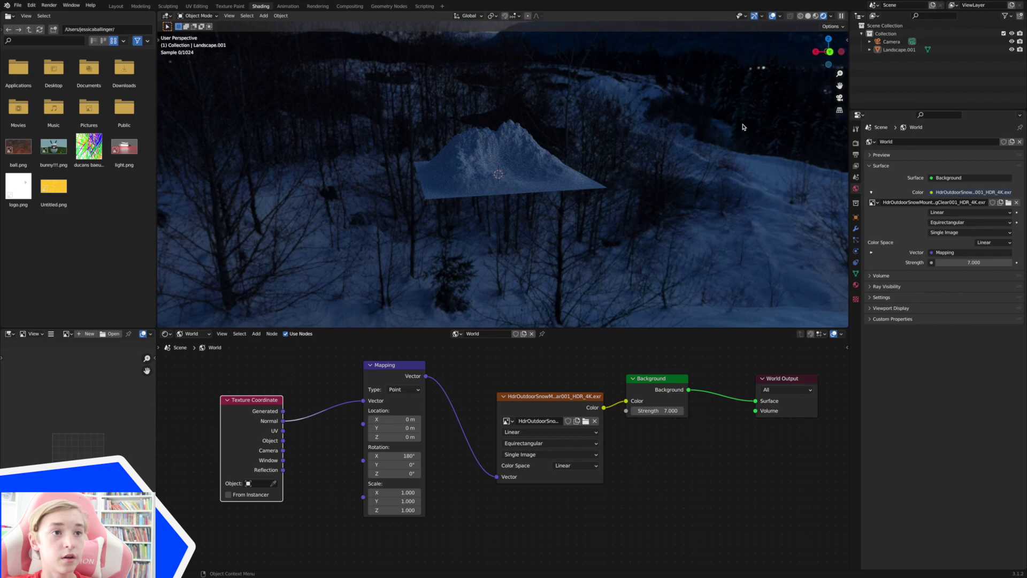
scroll(744, 127, down, 10)
scroll(743, 128, up, 6)
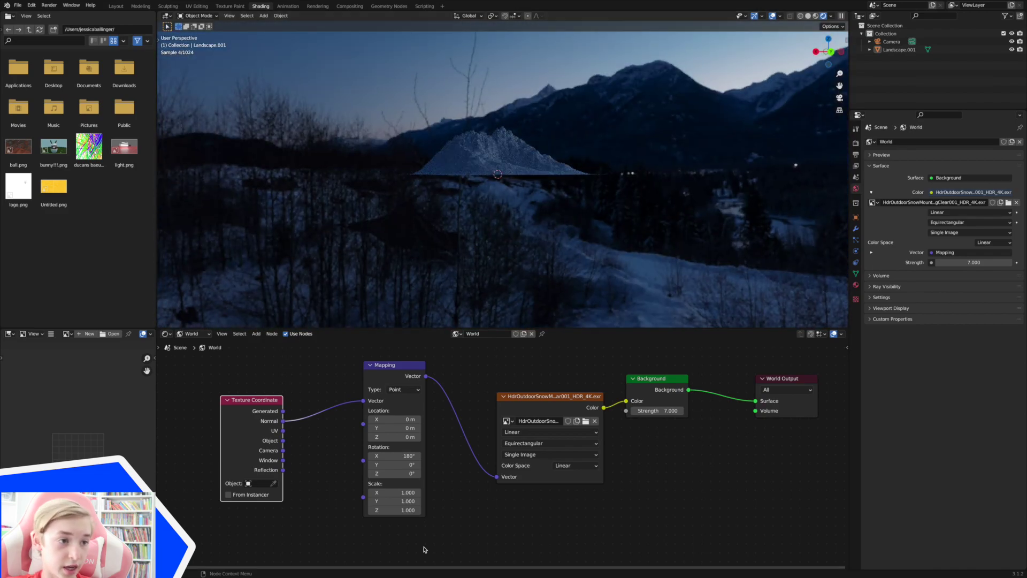
Try a Z location of -0.2 m and other values on the Mapping node, then reset it to 0 m
scroll(414, 505, right, 1)
scroll(399, 461, left, 2)
click(401, 437)
text(-0.2)
key(Return)
drag(416, 437, 490, 437)
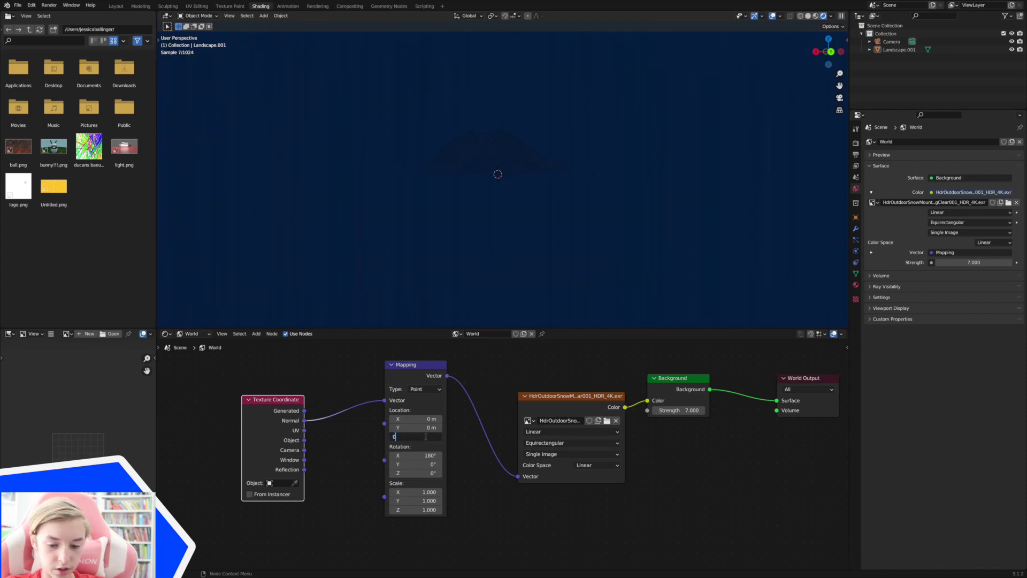
key(Return)
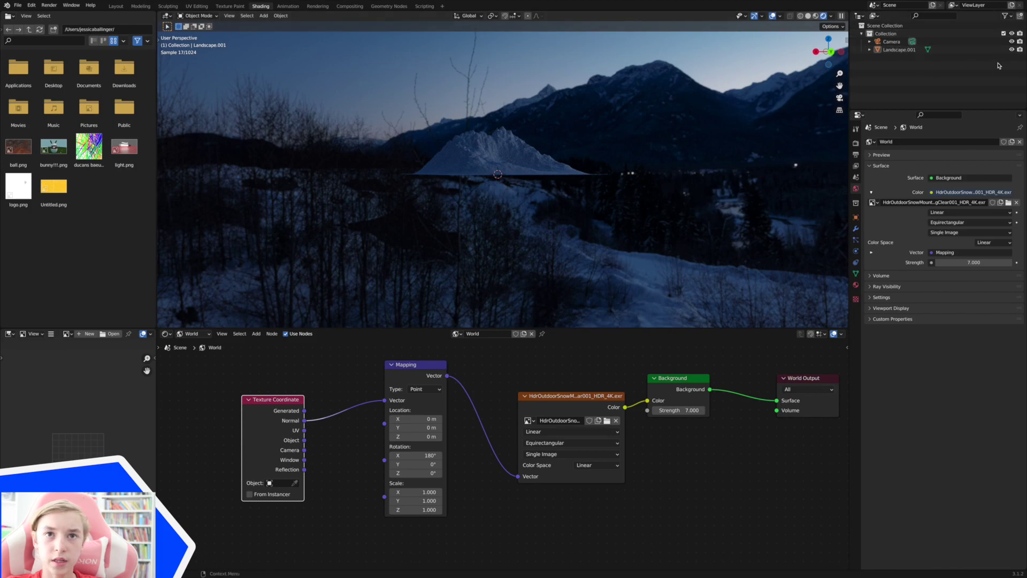
Hide the landscape and try Z locations of -0.2 m and 0.8 m on the Mapping node
click(1012, 50)
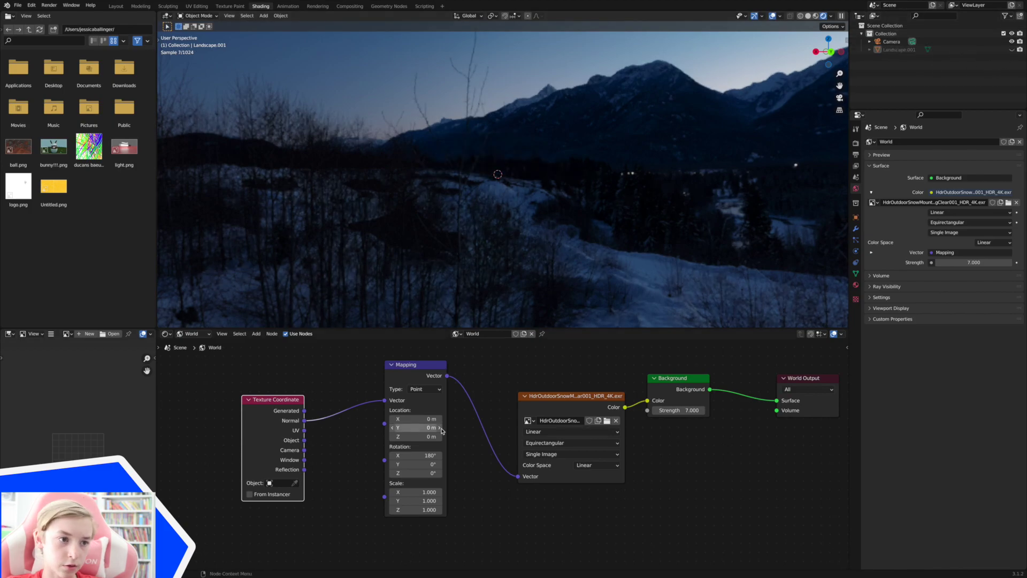
click(416, 436)
text(-0.2)
key(Return)
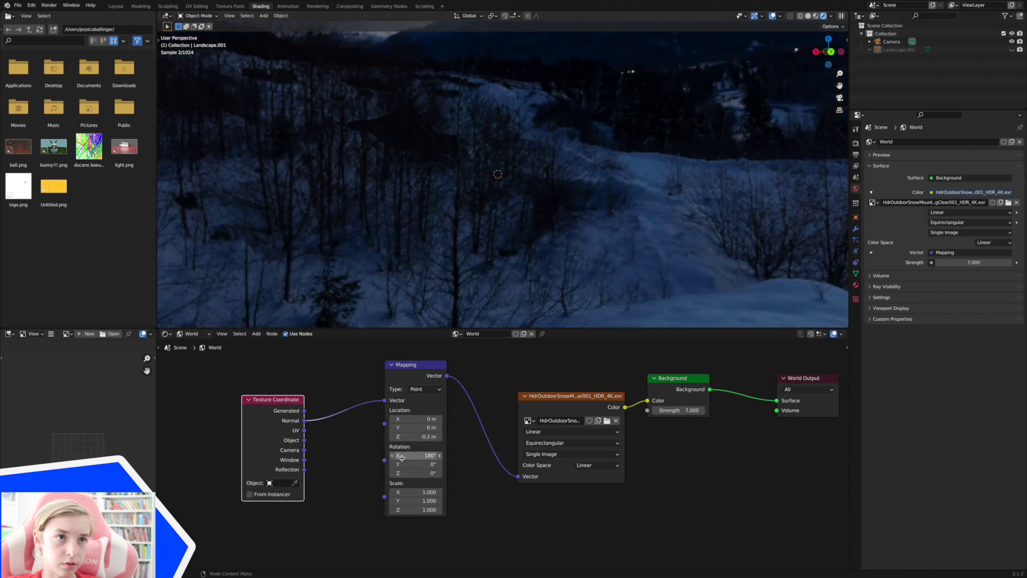
mouse_move(416, 437)
mouse_down()
mouse_move(429, 437)
mouse_move(411, 436)
mouse_up()
click(416, 437)
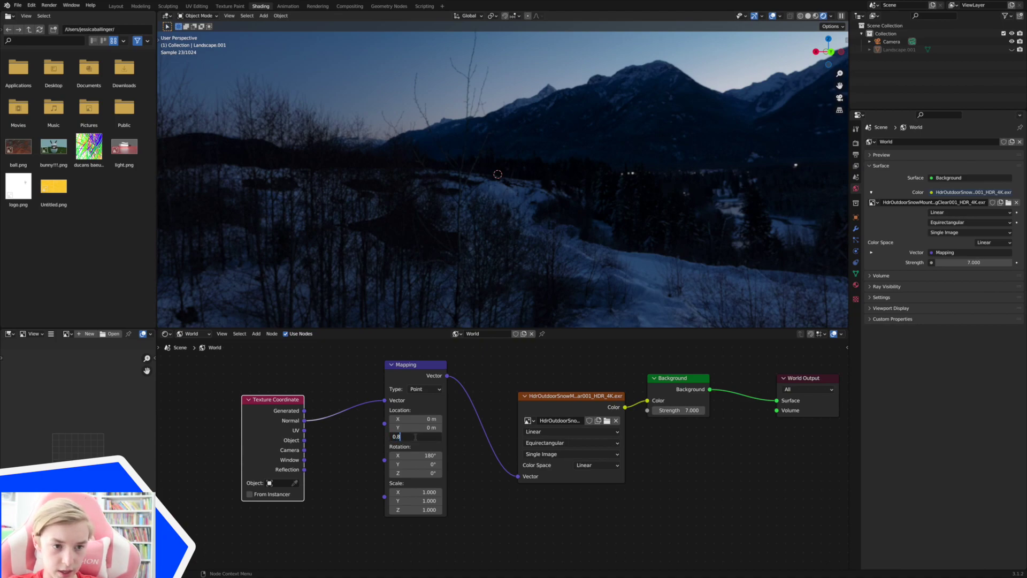
key(Return)
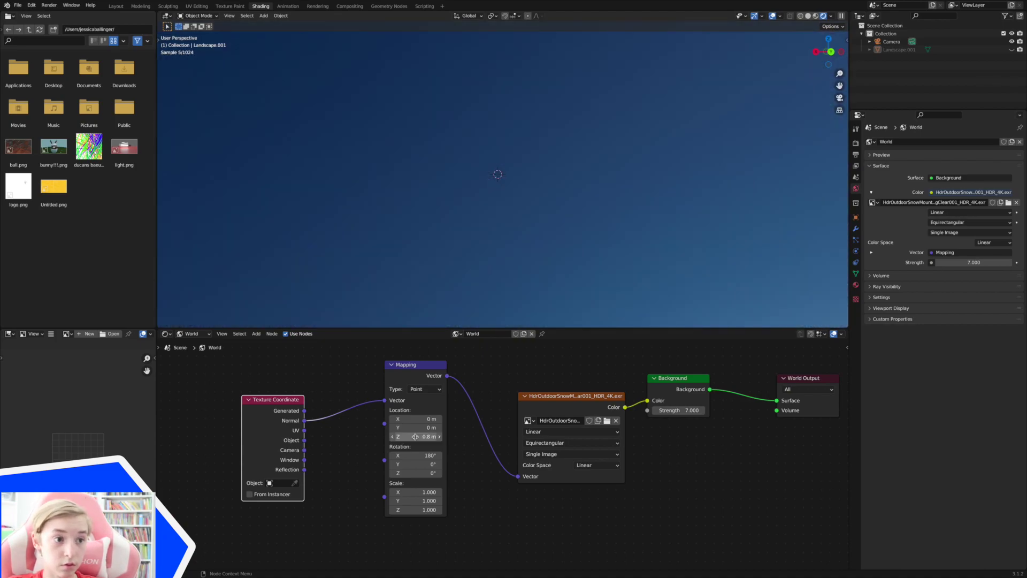
Set the Mapping node's Z location to 0.4 m, unhide the landscape and check it against the sky
click(416, 436)
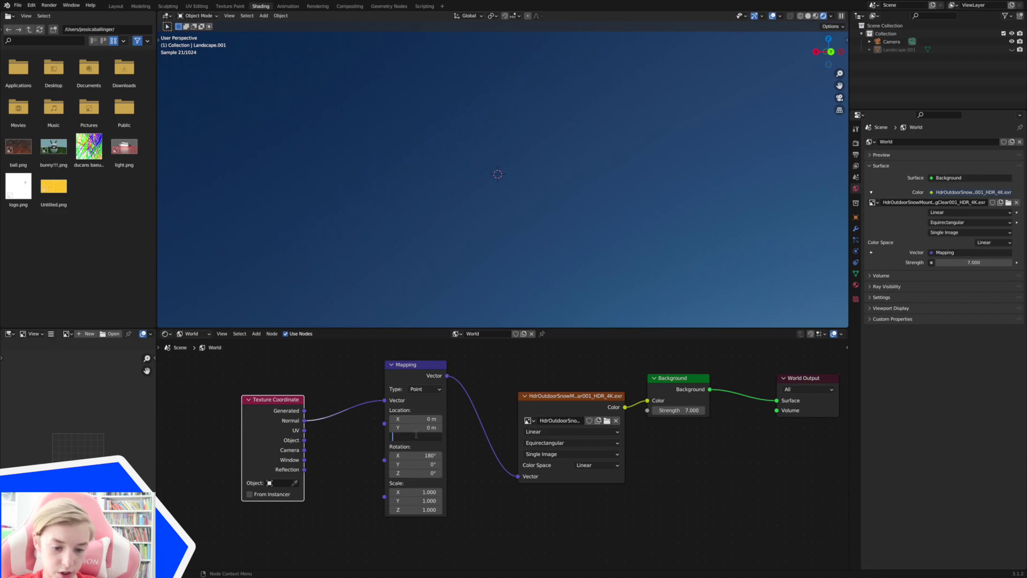
text(0.4)
key(Return)
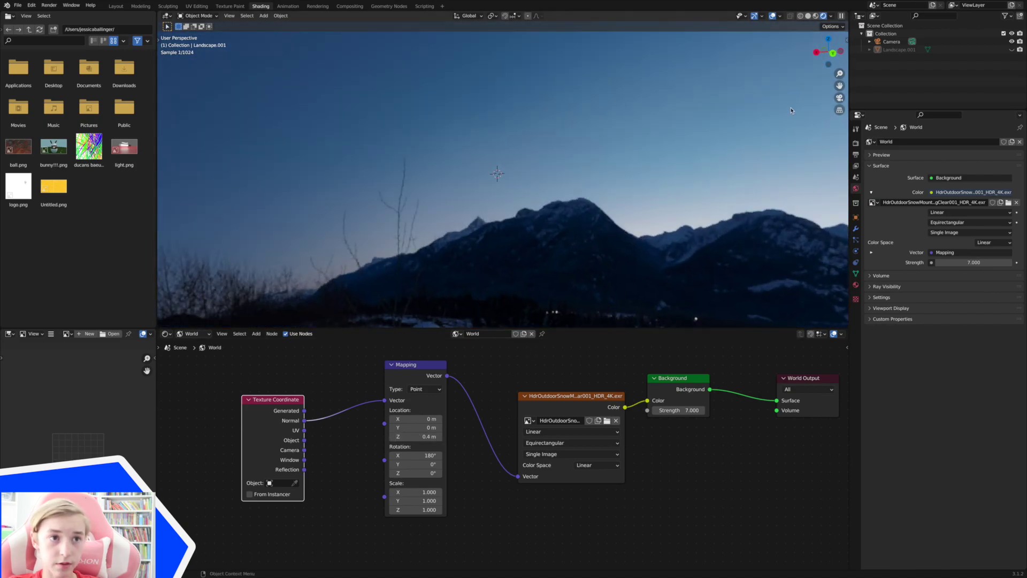
click(1012, 49)
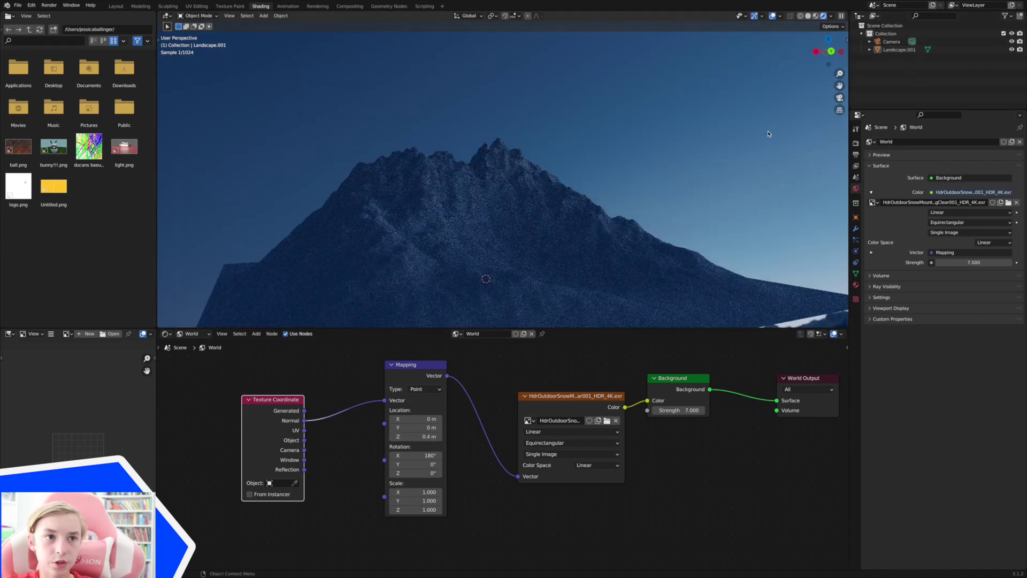
scroll(784, 131, left, 10)
scroll(783, 131, up, 8)
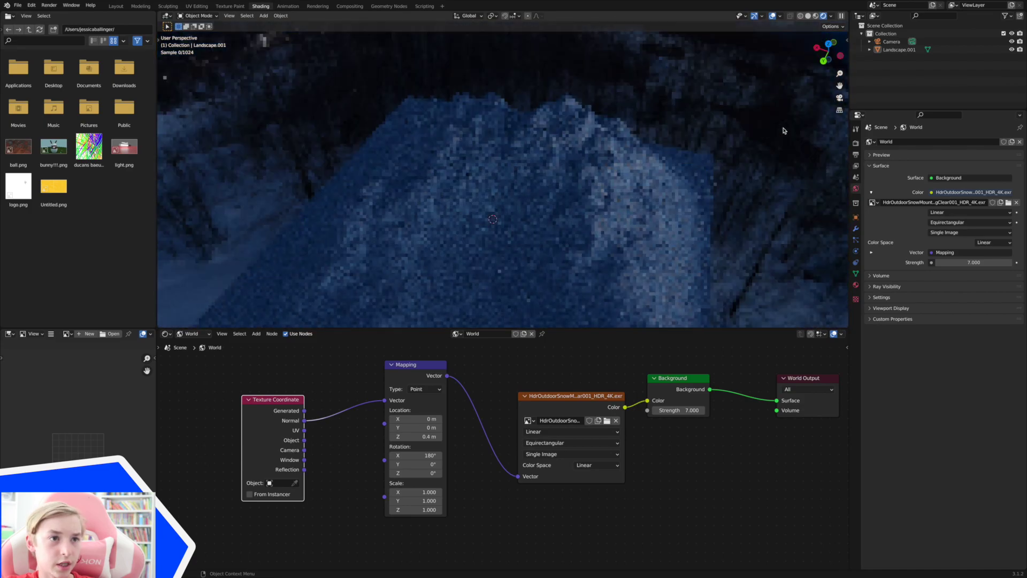
scroll(785, 130, down, 10)
scroll(785, 130, right, 10)
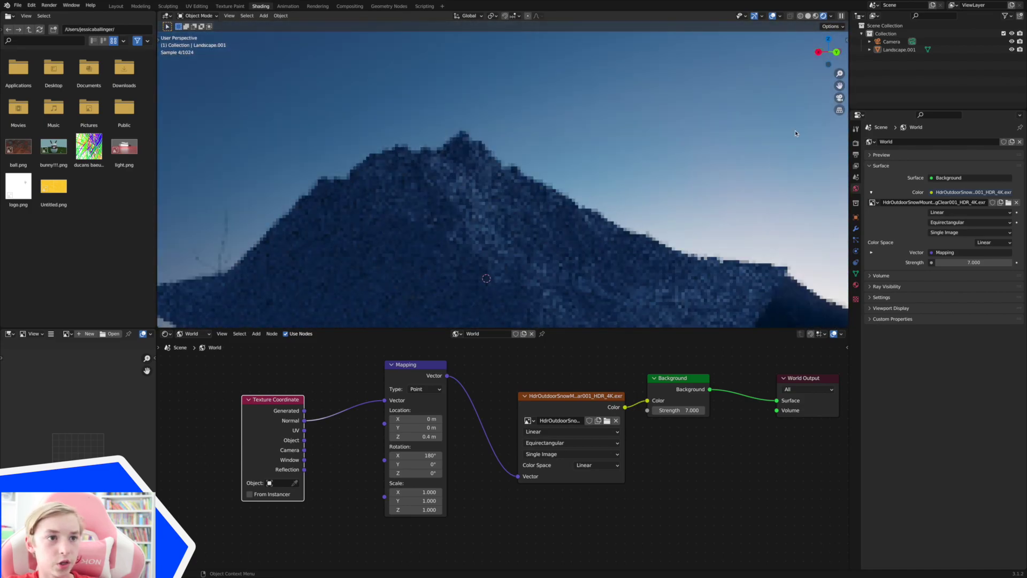
Switch the viewport to solid shading and display the selected landscape's material nodes in the shader editor
click(808, 15)
scroll(748, 150, right, 3)
click(608, 216)
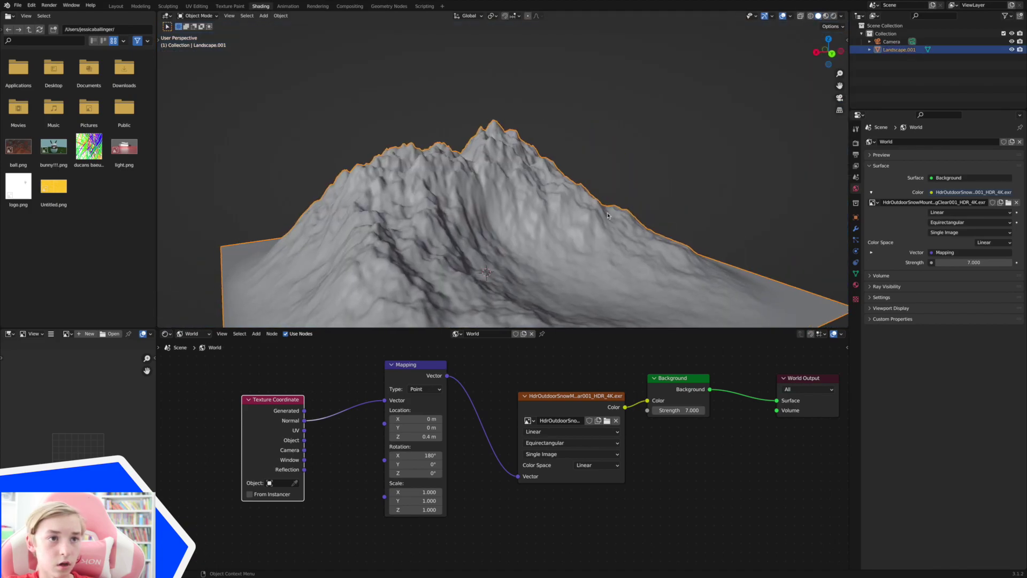
click(191, 334)
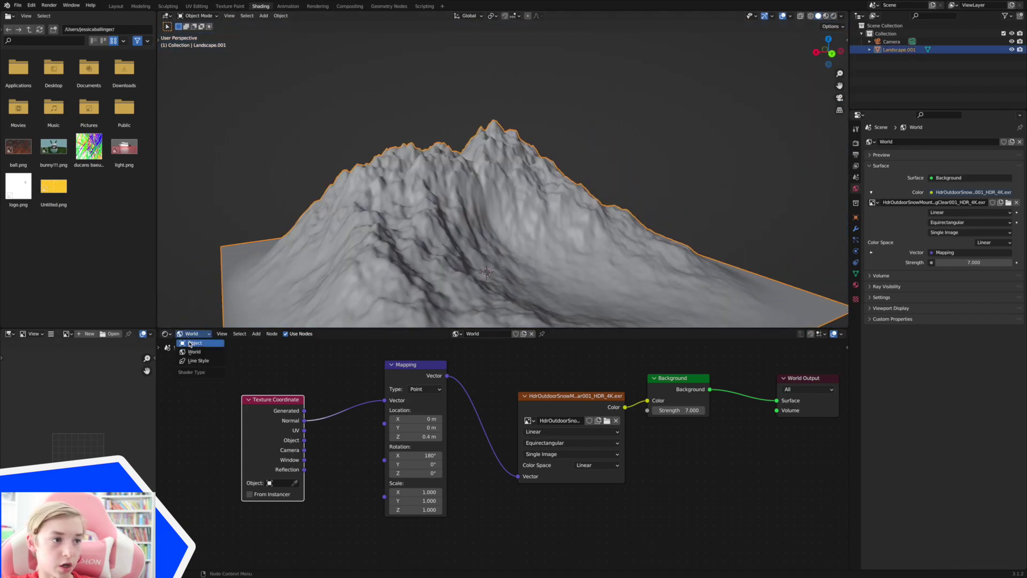
click(190, 339)
scroll(536, 539, right, 5)
scroll(522, 490, down, 4)
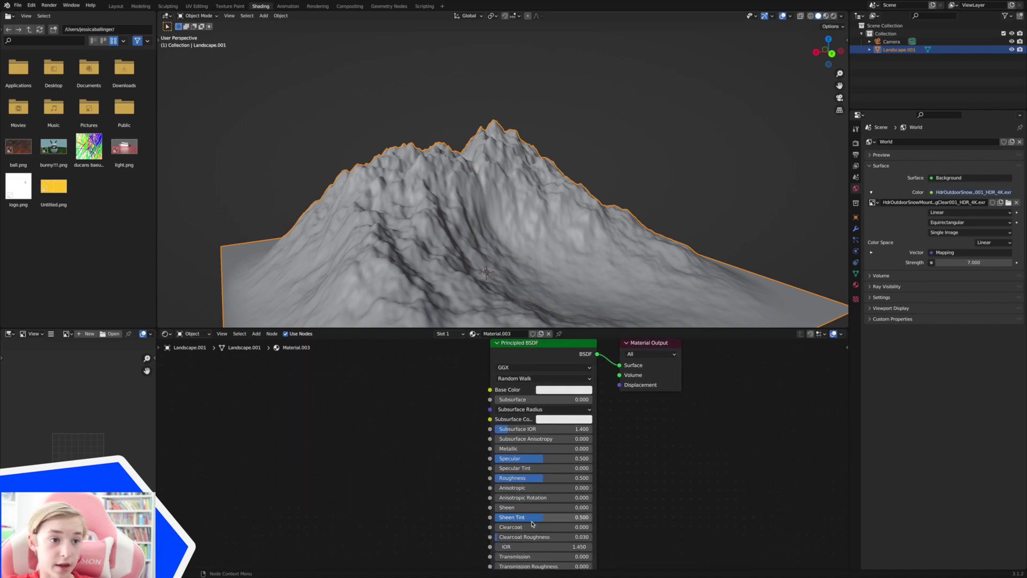
scroll(649, 425, down, 5)
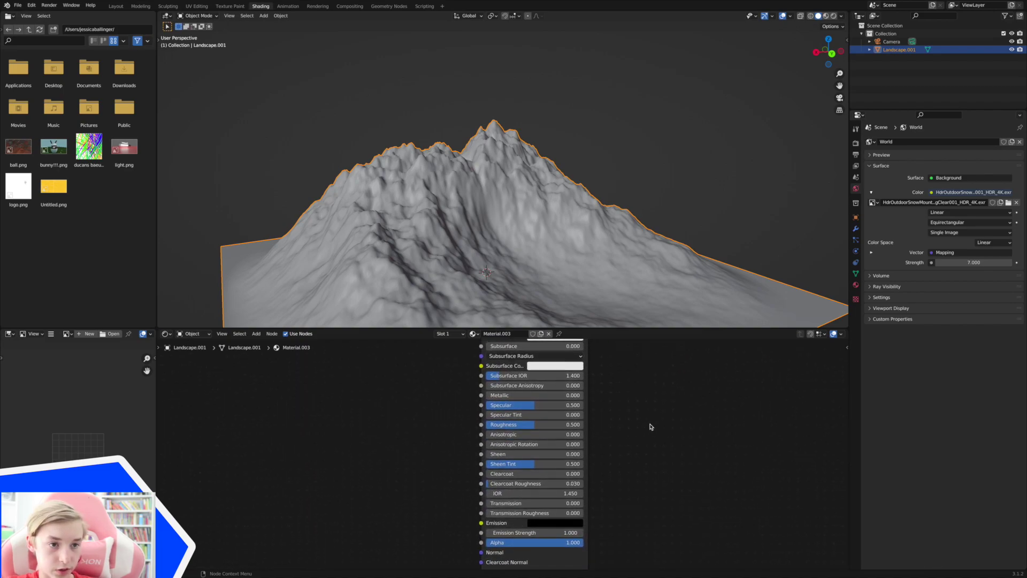
scroll(646, 425, down, 3)
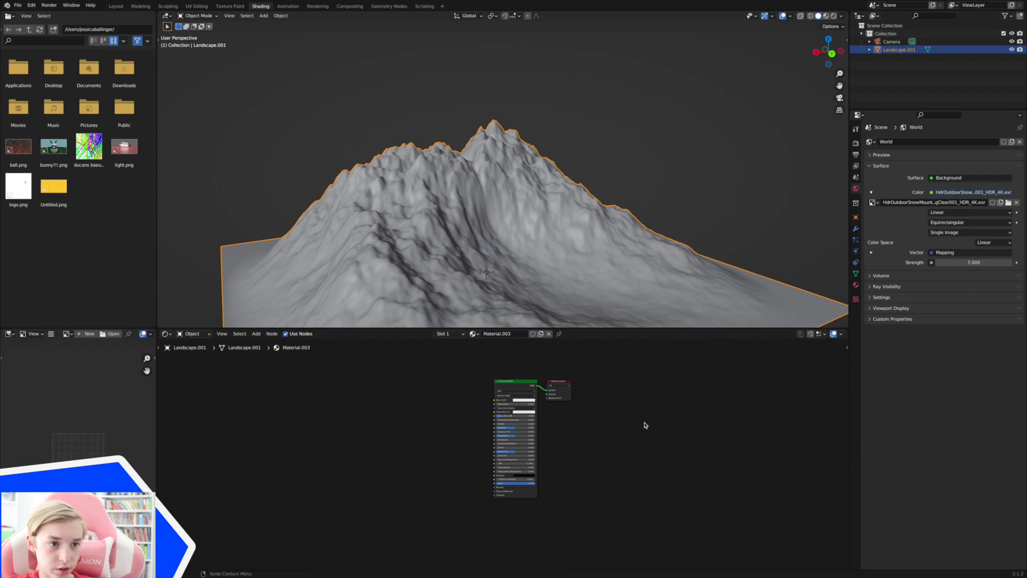
Move the Material Output node well away from the Principled BSDF to make room between them
scroll(643, 425, right, 3)
scroll(642, 425, right, 1)
scroll(468, 195, right, 10)
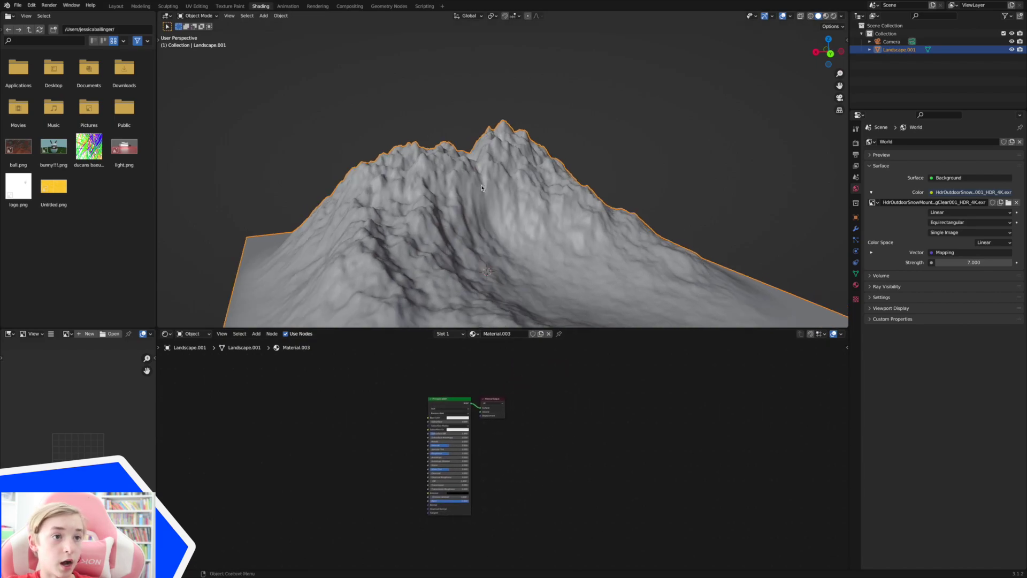
scroll(469, 195, right, 10)
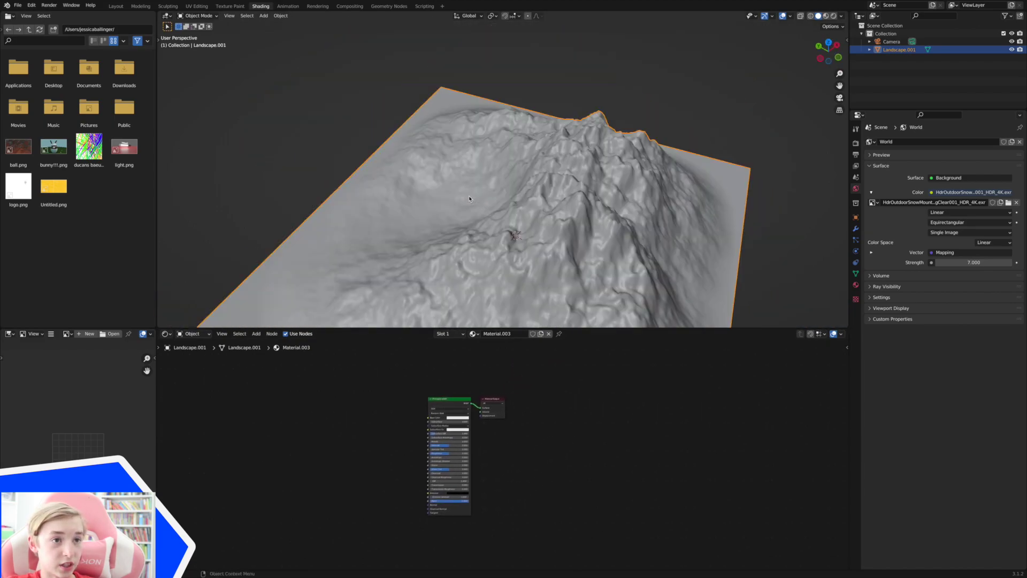
scroll(466, 196, right, 6)
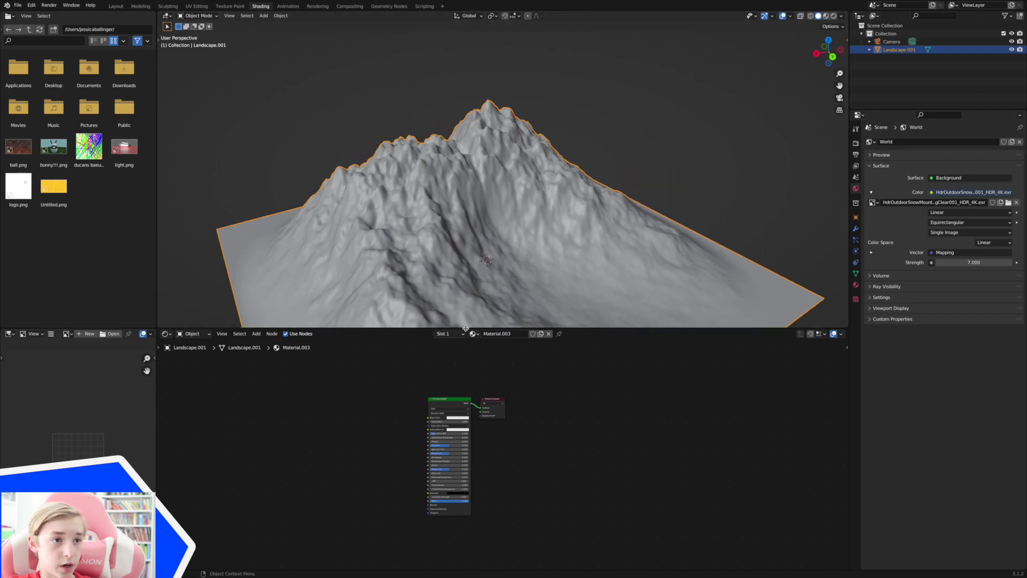
scroll(462, 371, right, 2)
drag(469, 400, 592, 377)
scroll(589, 391, up, 2)
scroll(587, 395, up, 1)
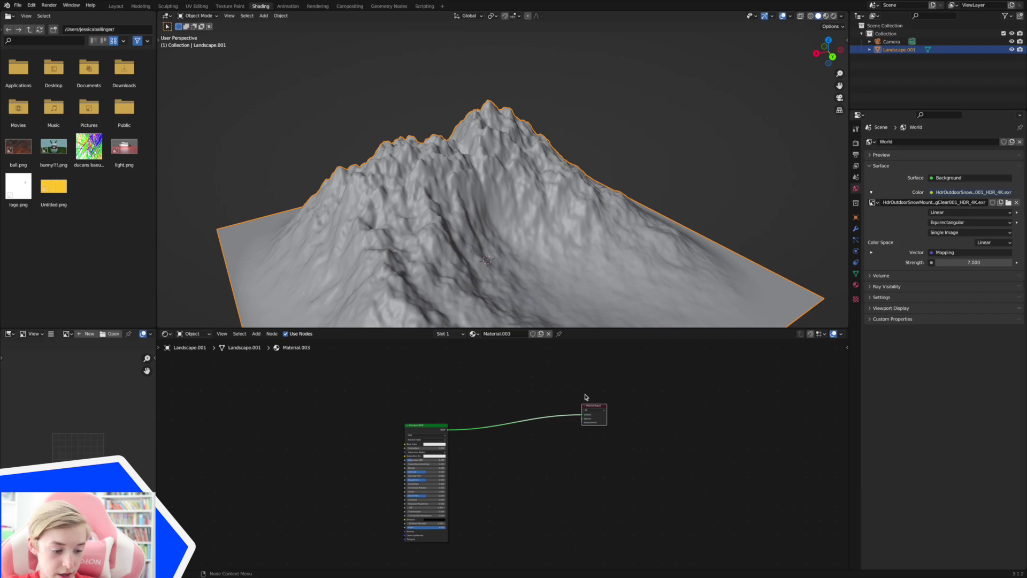
Duplicate the Principled BSDF node and place the copy below and to the right of the original
scroll(599, 393, down, 3)
ctrl+scroll(599, 393, up, 1)
scroll(600, 395, up, 2)
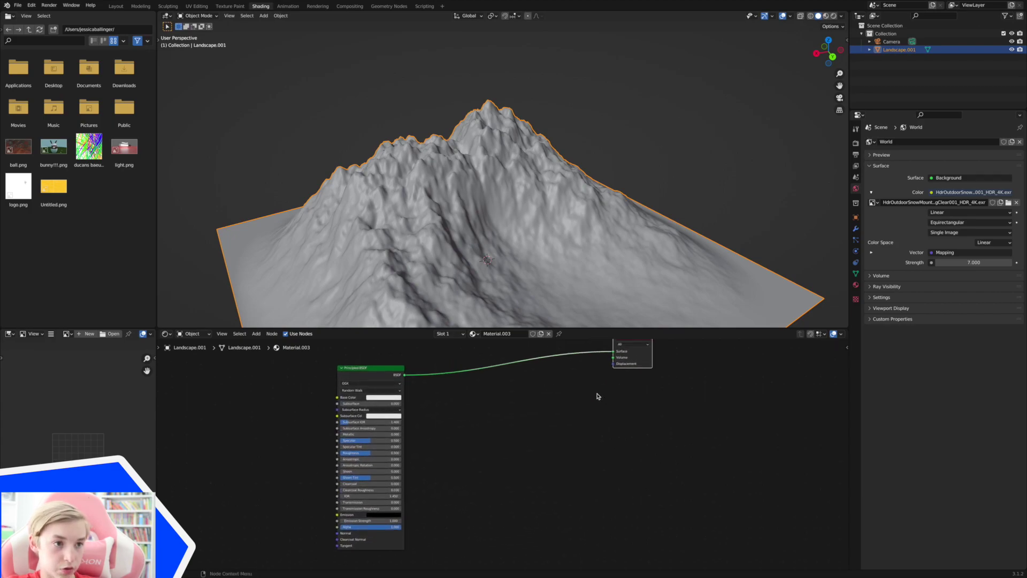
click(371, 399)
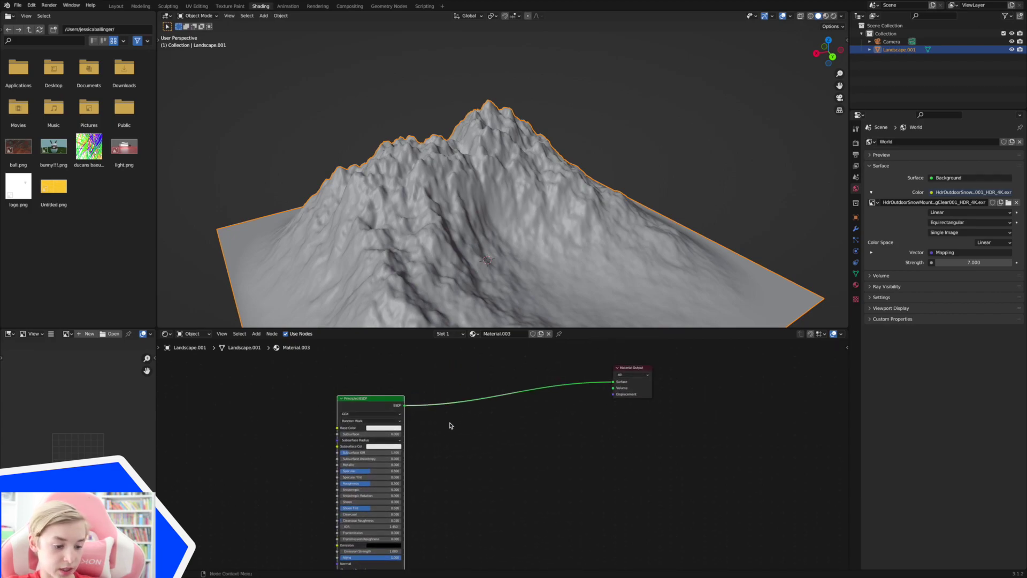
key(shift+d)
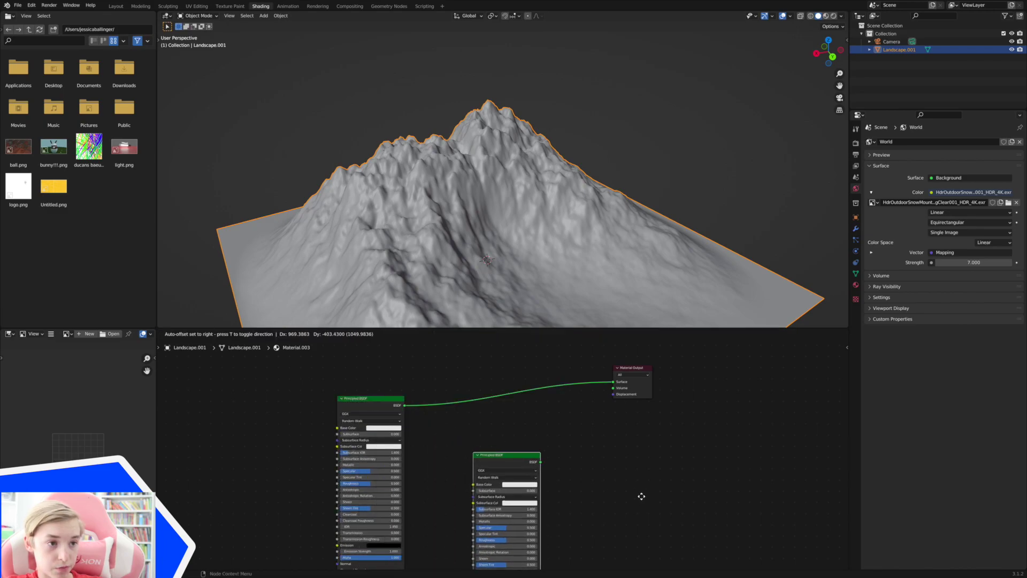
click(577, 499)
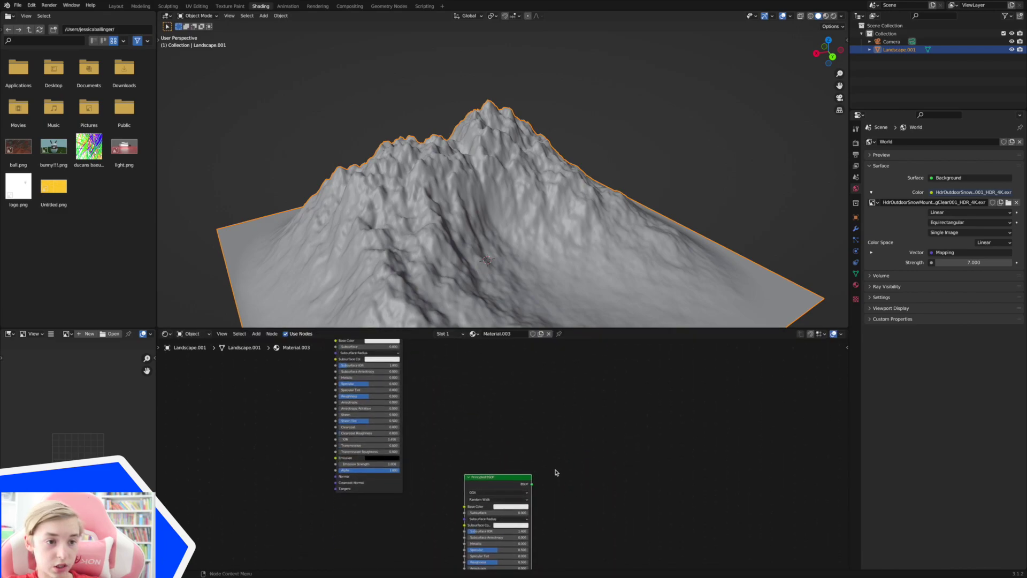
scroll(555, 470, up, 2)
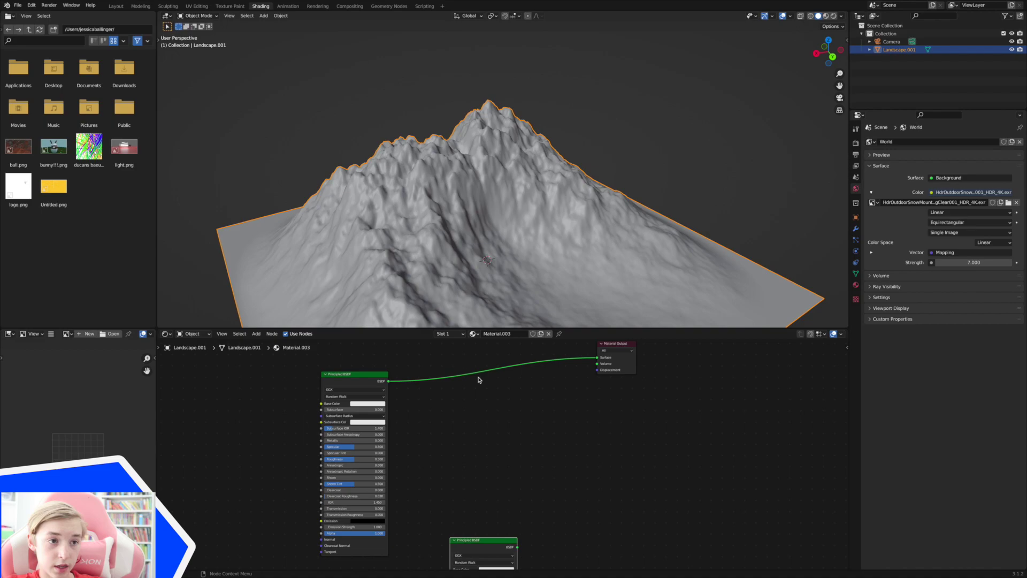
Connect the duplicate Principled BSDF to the Material Output's Surface input, and link the original back in its place
drag(556, 451, 561, 381)
drag(389, 379, 597, 368)
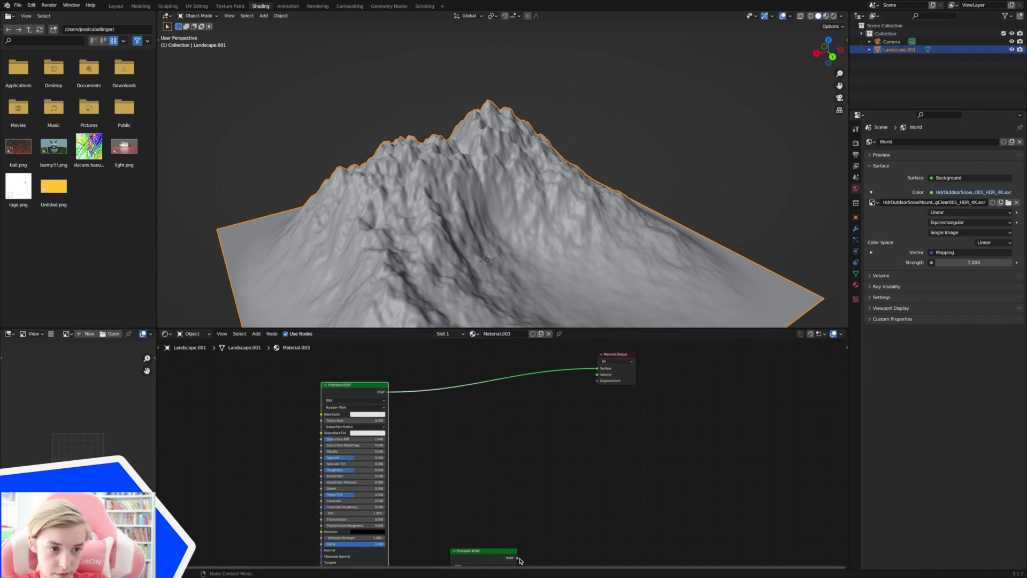
drag(517, 558, 597, 369)
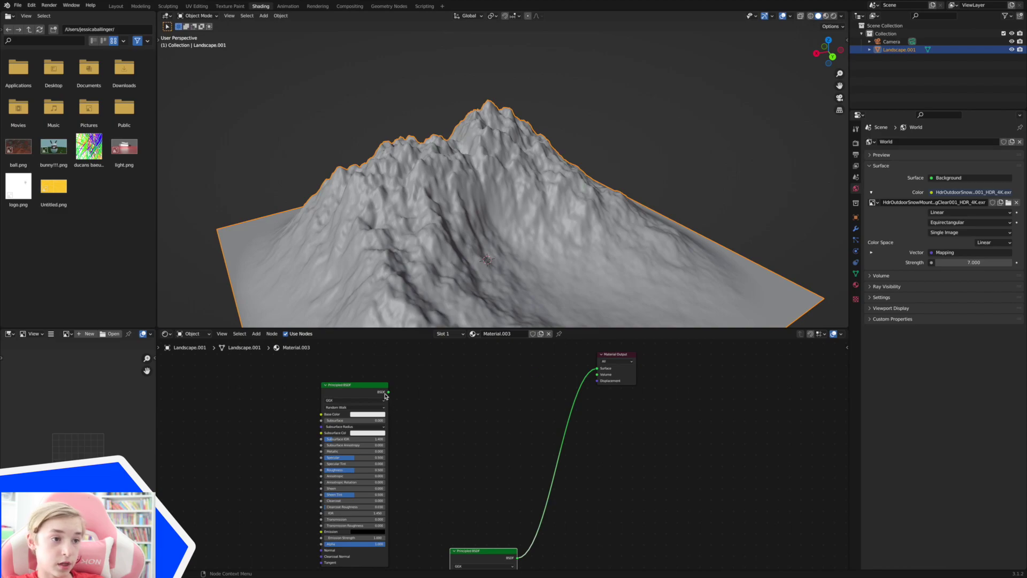
drag(390, 393, 581, 376)
key(Escape)
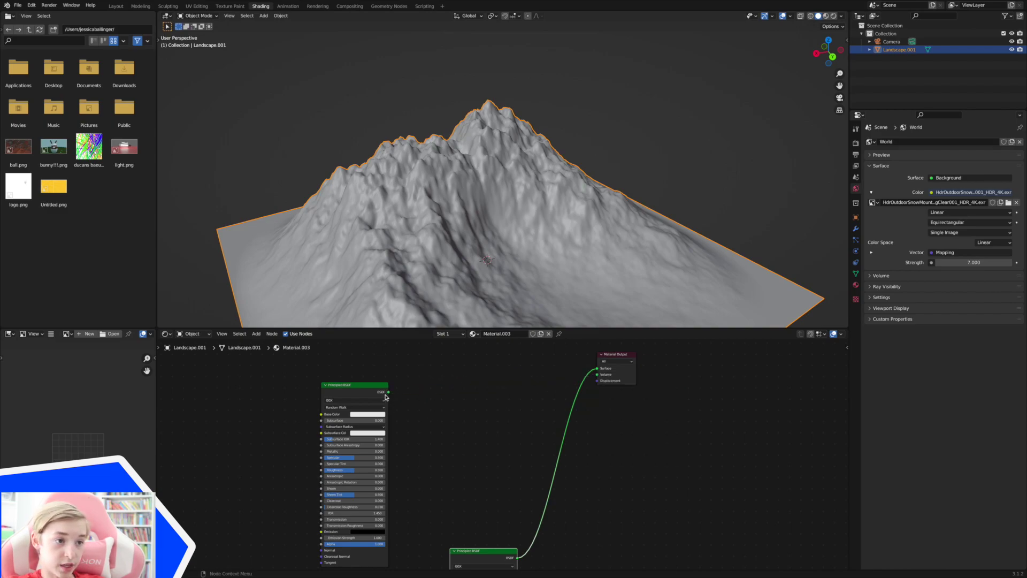
drag(388, 392, 597, 368)
Insert a Mix Shader between the original Principled BSDF and Material Output, and connect the duplicate to its second Shader input
key(shift+a)
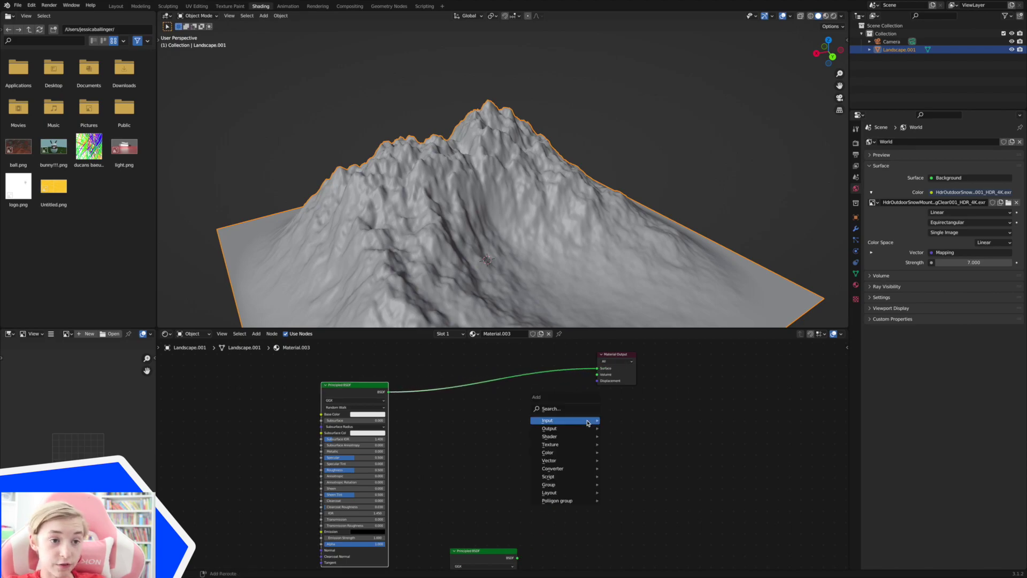
mouse_move(579, 441)
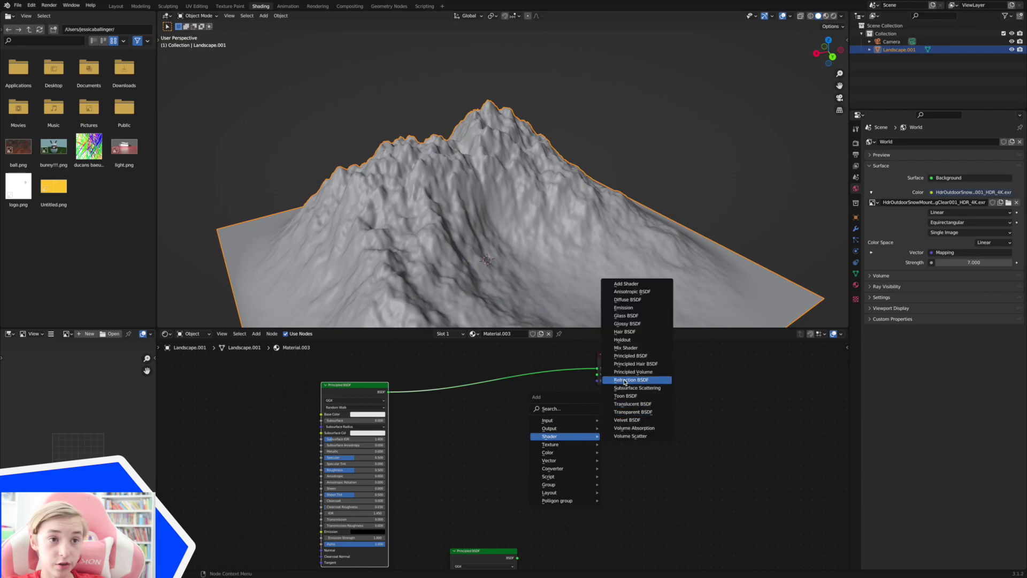
click(621, 348)
click(499, 368)
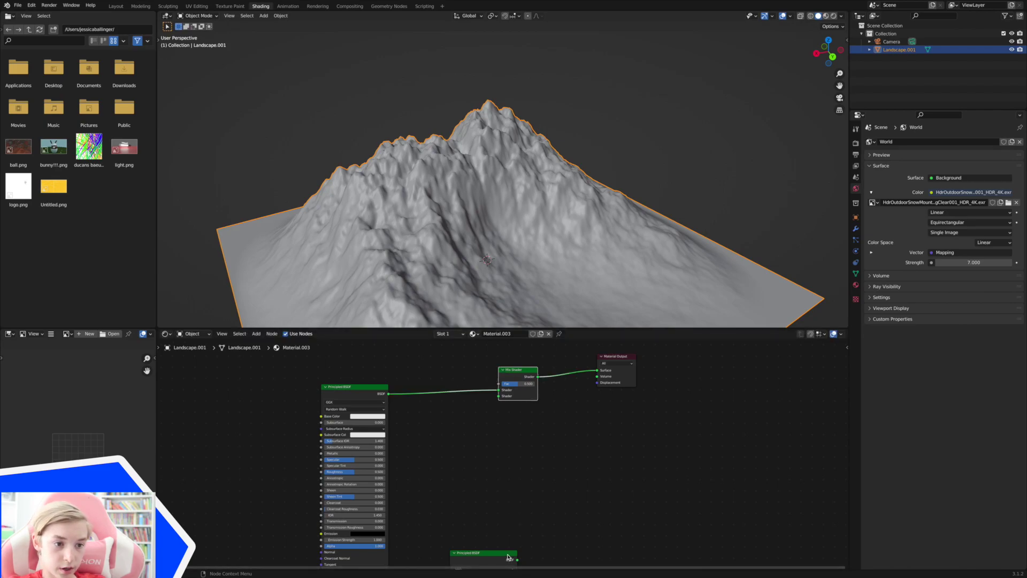
drag(517, 562, 501, 397)
scroll(554, 368, up, 3)
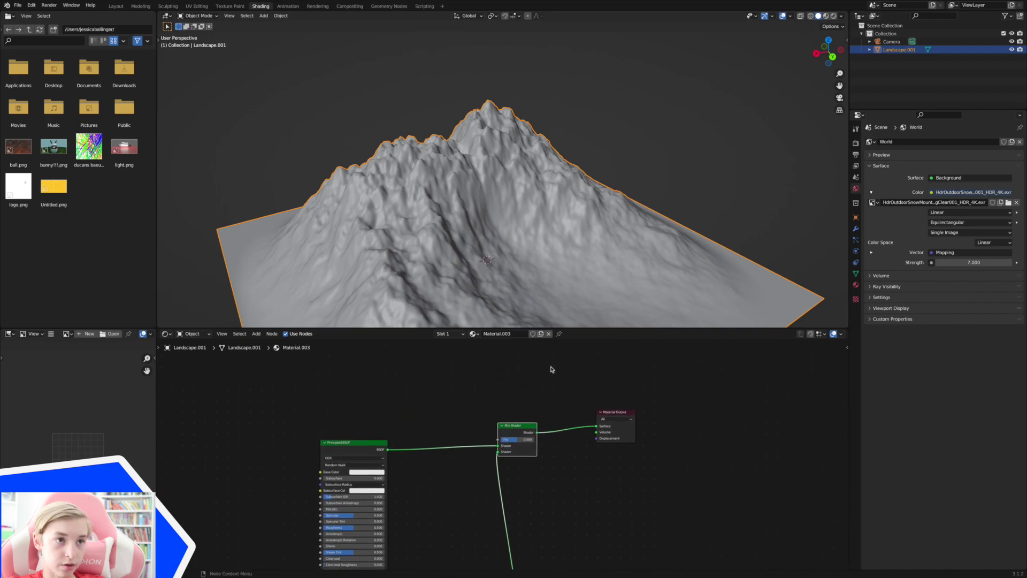
Switch the viewport to rendered shading and set the duplicate Principled BSDF's base color to black
click(833, 15)
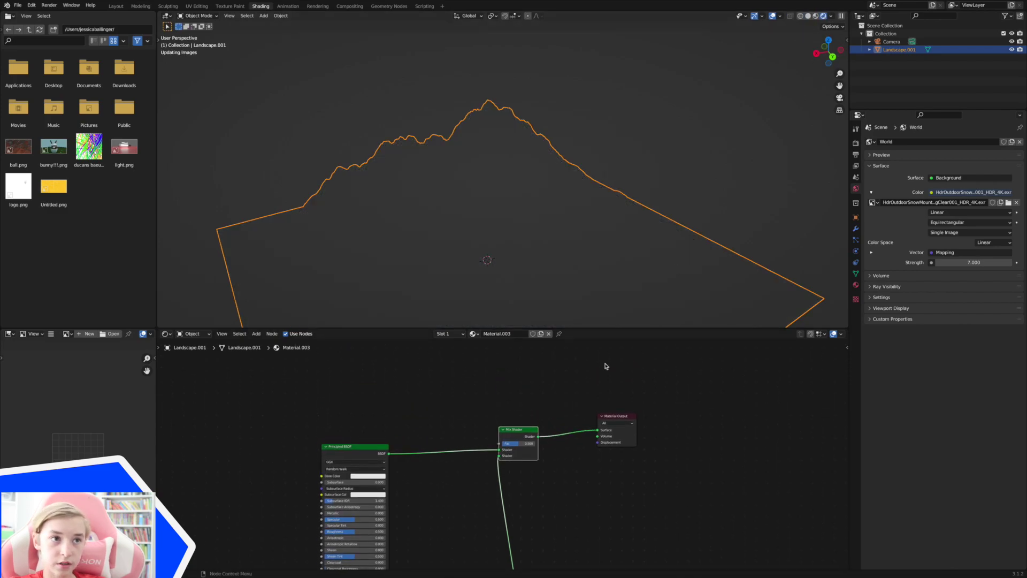
scroll(605, 368, down, 9)
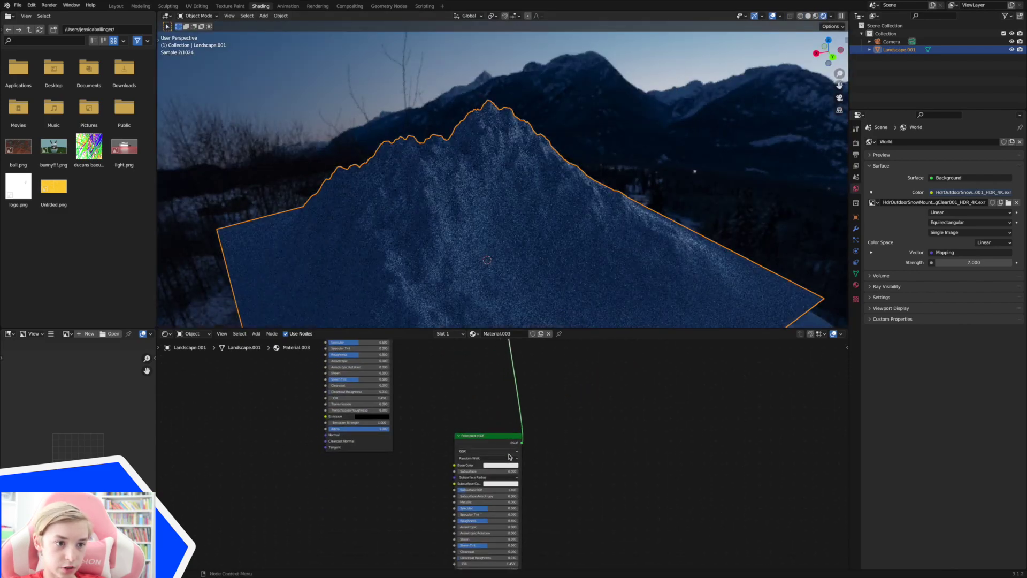
click(501, 465)
drag(533, 416, 533, 426)
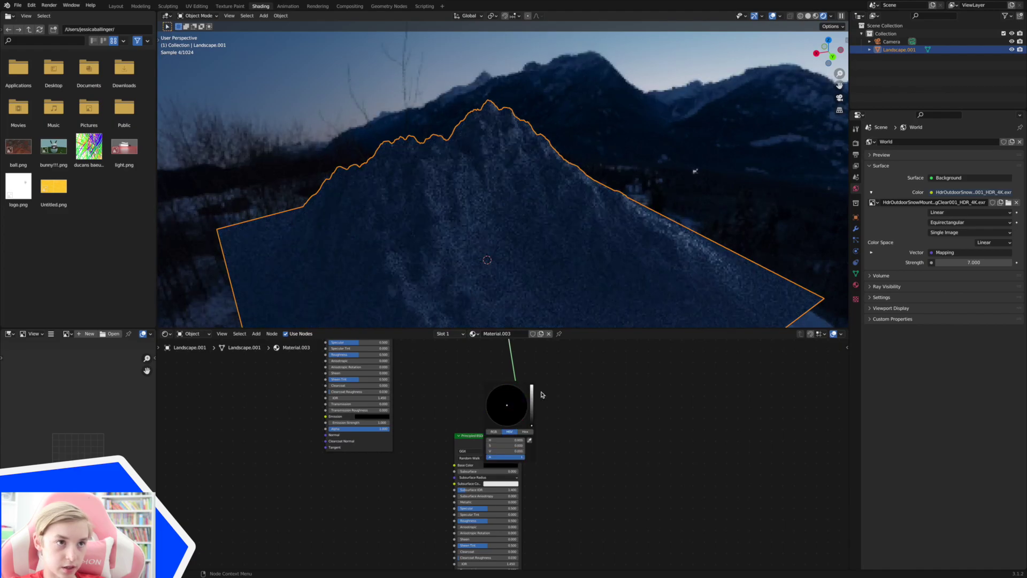
scroll(563, 369, up, 6)
middle_drag(591, 266, 695, 187)
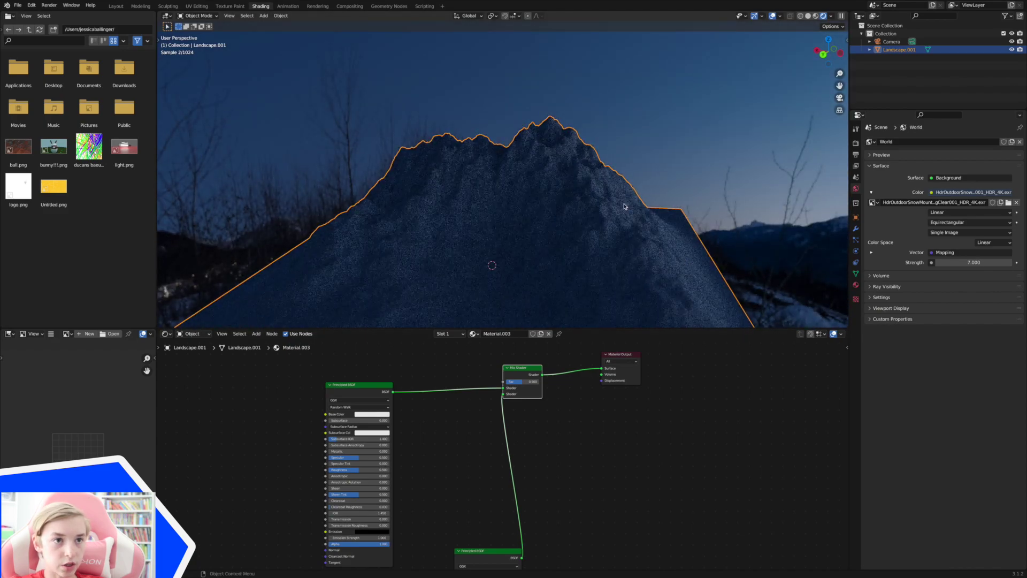
Disconnect the black Principled BSDF from the Mix Shader and reconnect it to the second Shader input
middle_drag(482, 472, 488, 470)
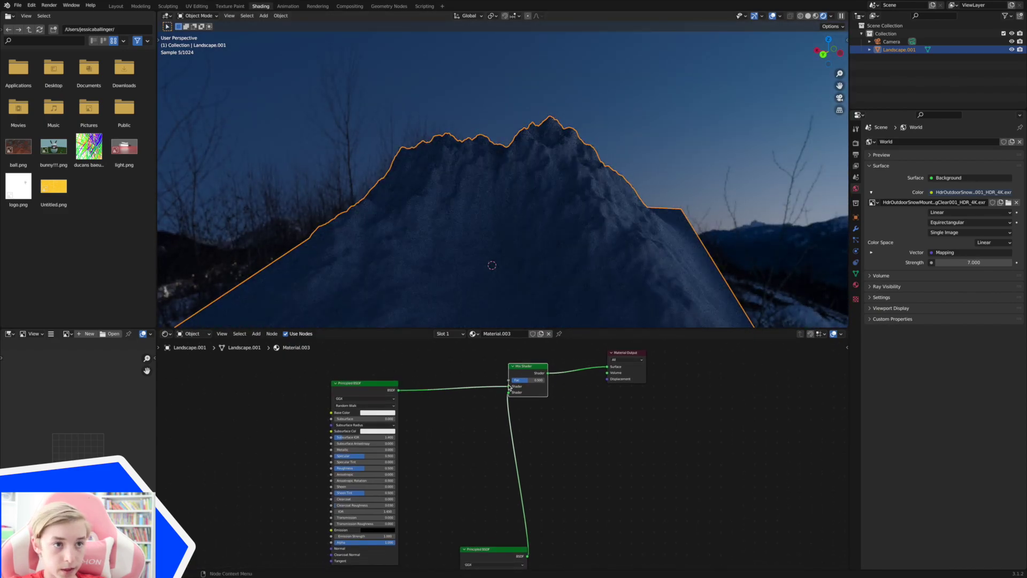
scroll(500, 380, up, 5)
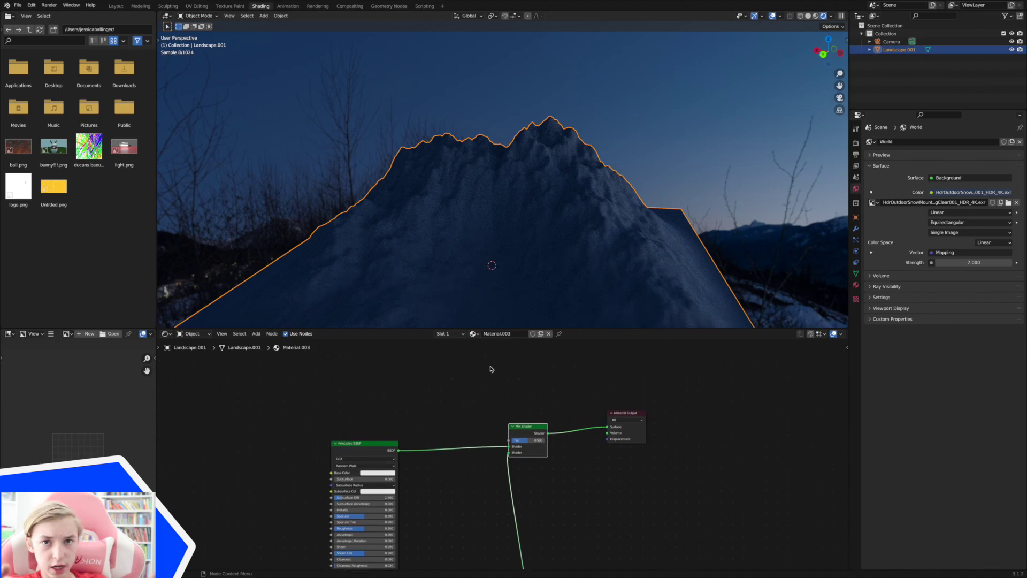
scroll(497, 404, down, 5)
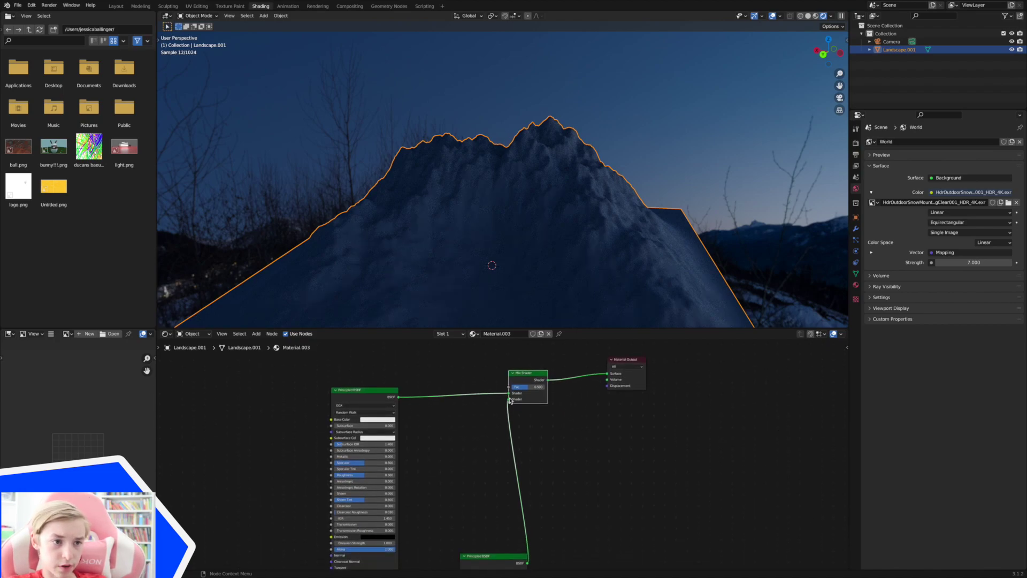
drag(509, 402, 499, 407)
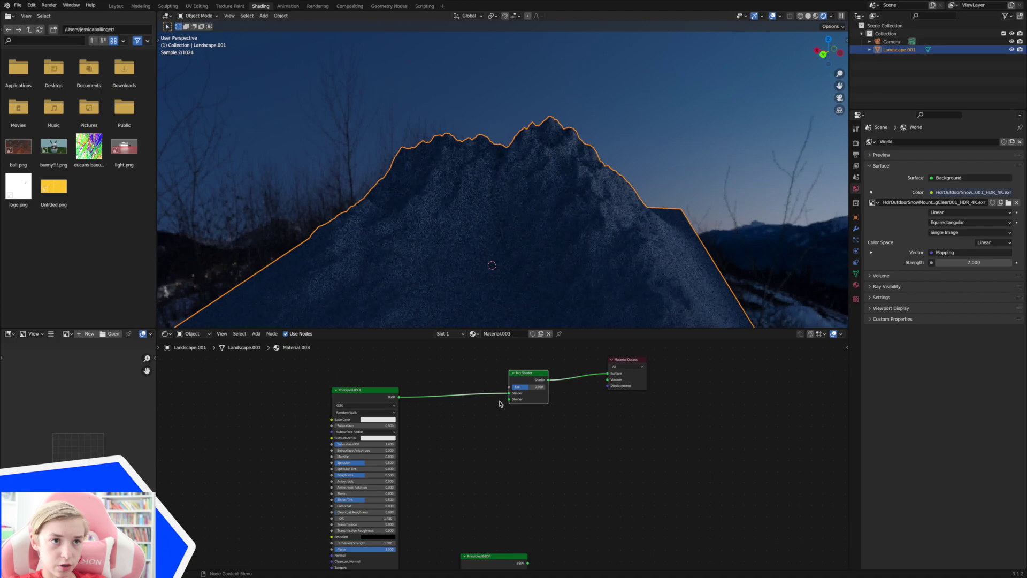
scroll(539, 551, down, 2)
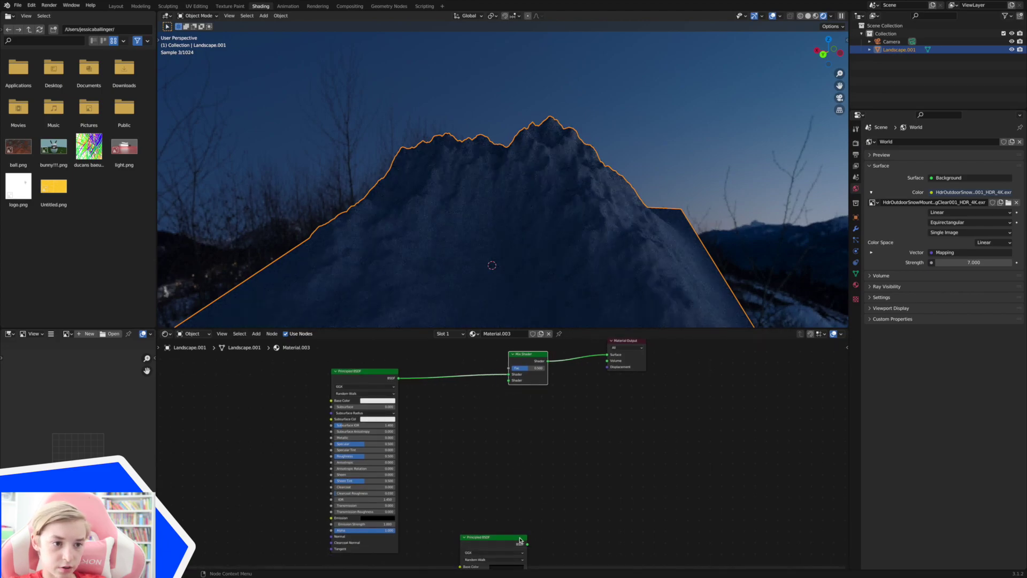
drag(527, 544, 496, 373)
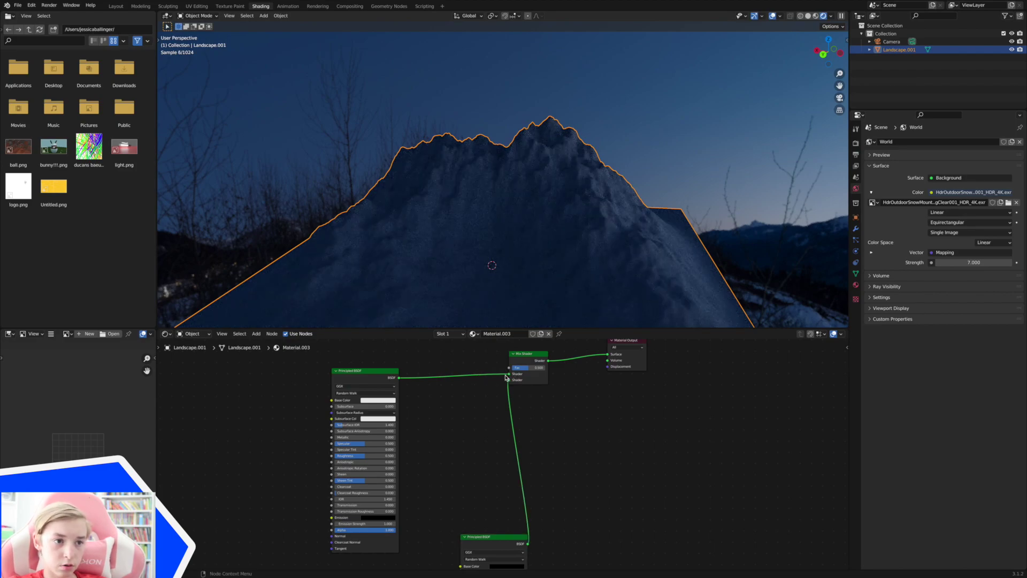
Disconnect the white Principled BSDF from the Mix Shader, check the rendered mountain, and reconnect it to the first Shader input
drag(509, 374, 488, 380)
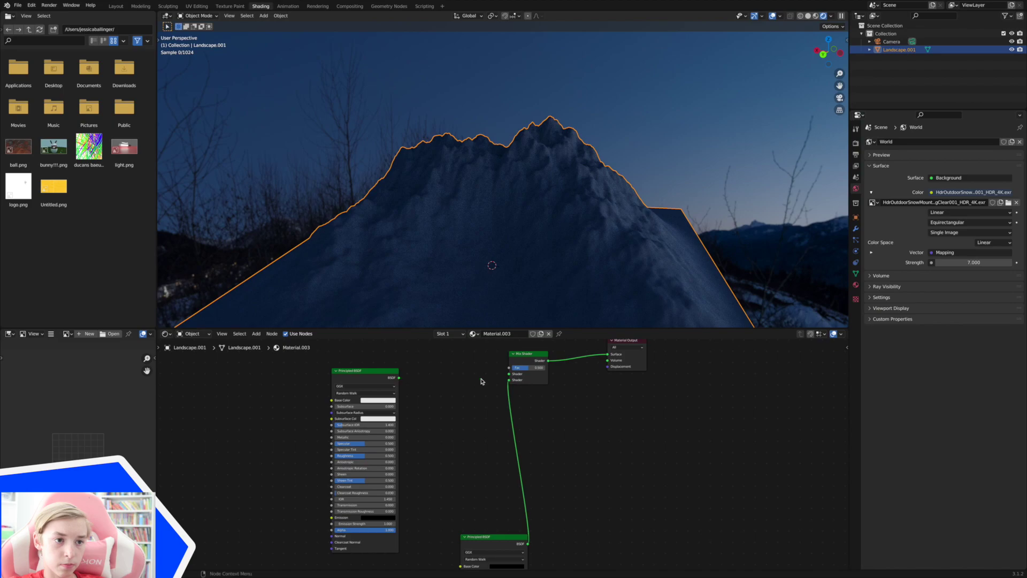
middle_drag(608, 165, 597, 195)
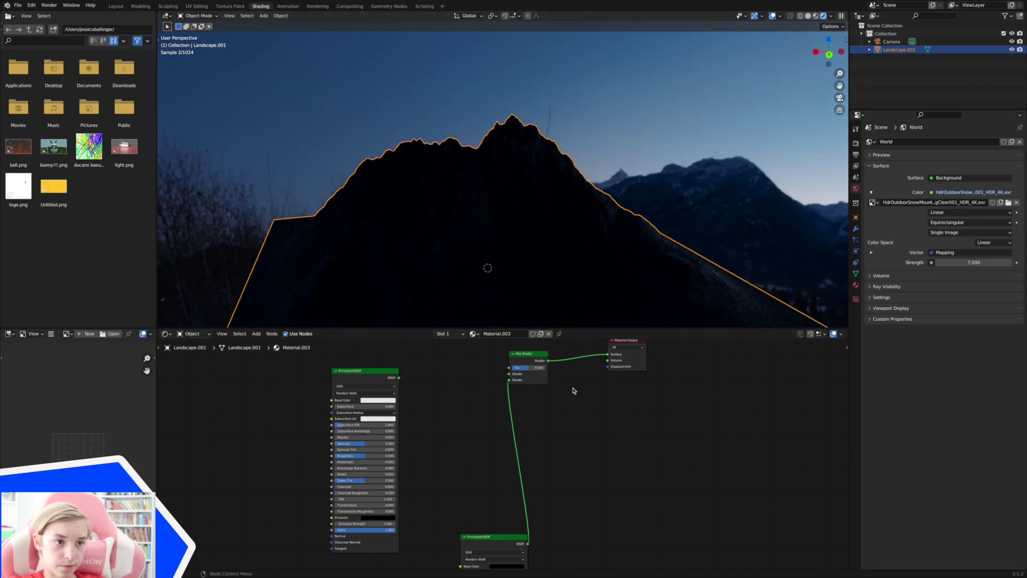
mouse_move(509, 374)
mouse_down()
mouse_move(377, 391)
mouse_move(509, 374)
mouse_up()
click(464, 377)
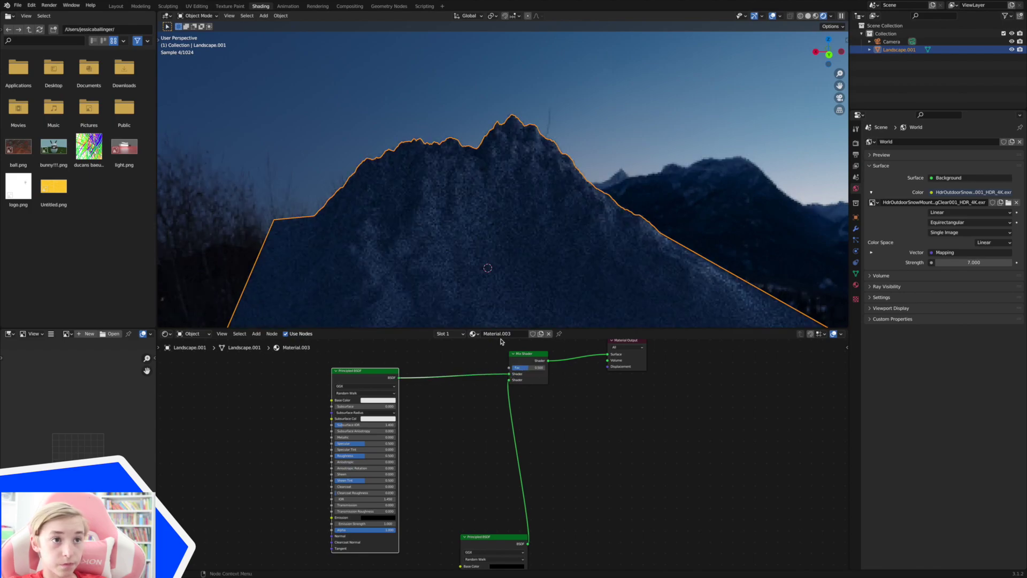
Add a ColorRamp node above the Principled BSDF and connect its Color output to the Mix Shader's Fac input
scroll(578, 389, right, 3)
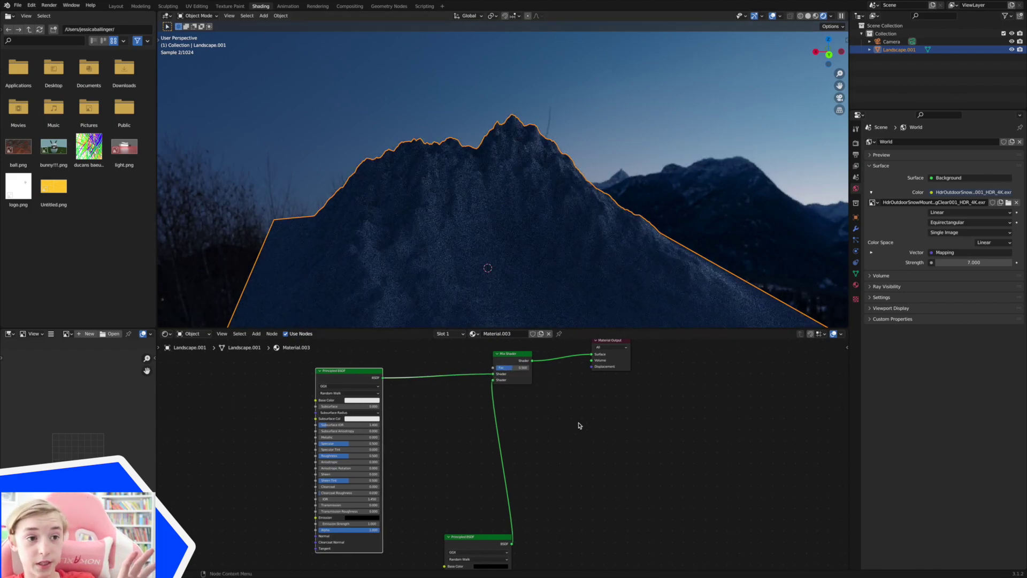
scroll(546, 385, left, 5)
scroll(546, 385, up, 2)
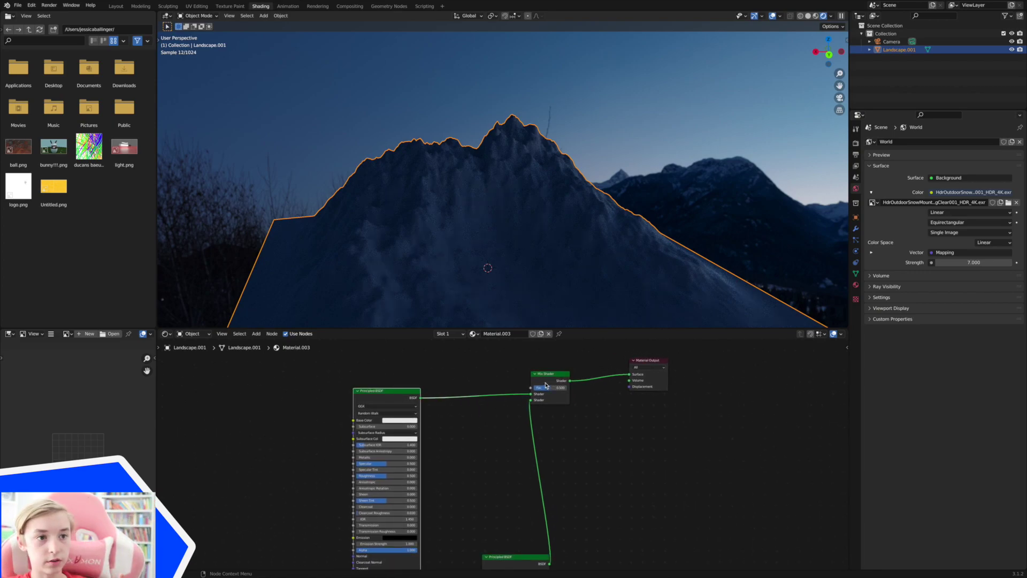
scroll(527, 381, left, 3)
scroll(527, 381, up, 3)
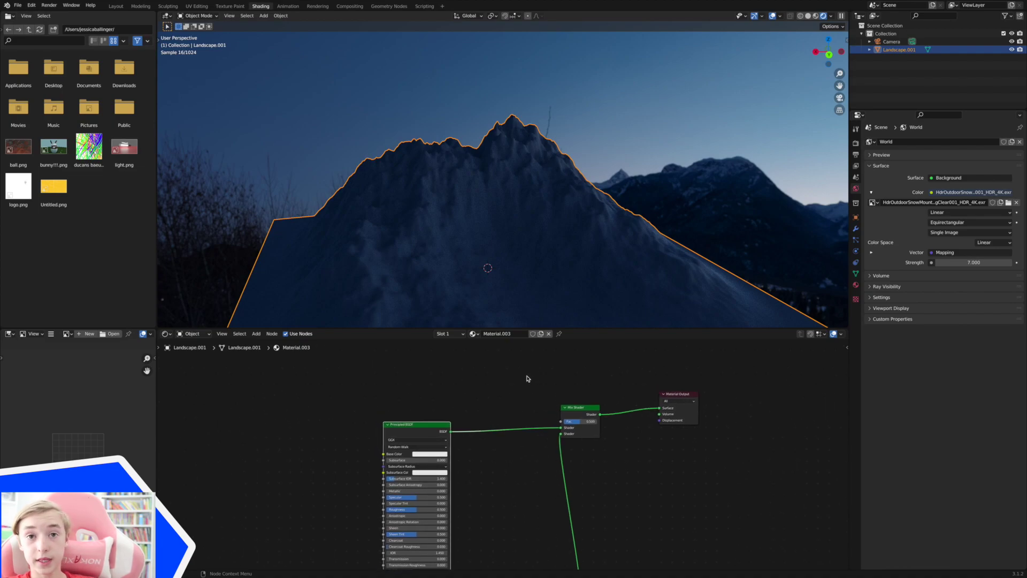
scroll(527, 378, left, 2)
scroll(527, 378, up, 1)
key(shift+a)
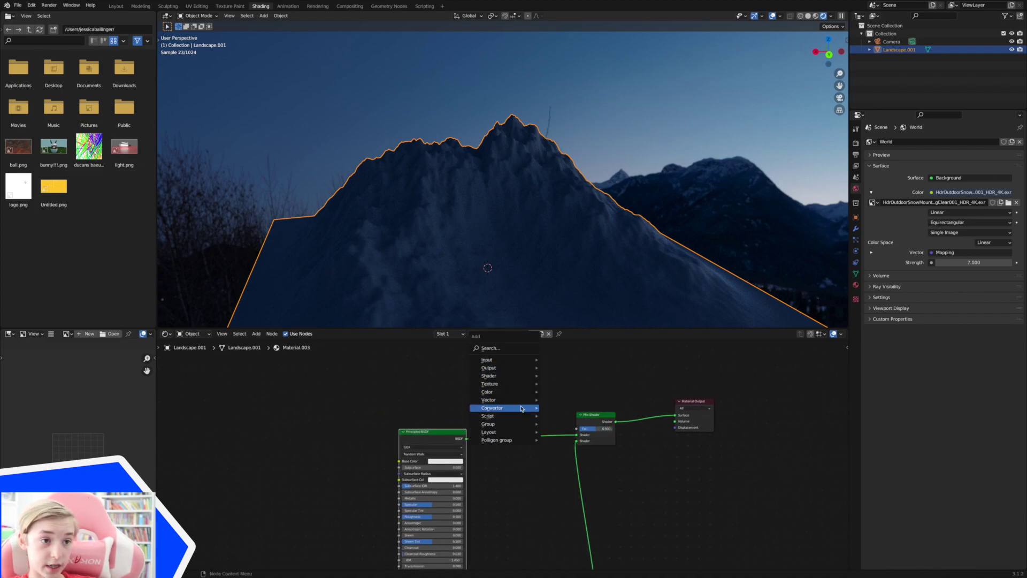
mouse_move(527, 409)
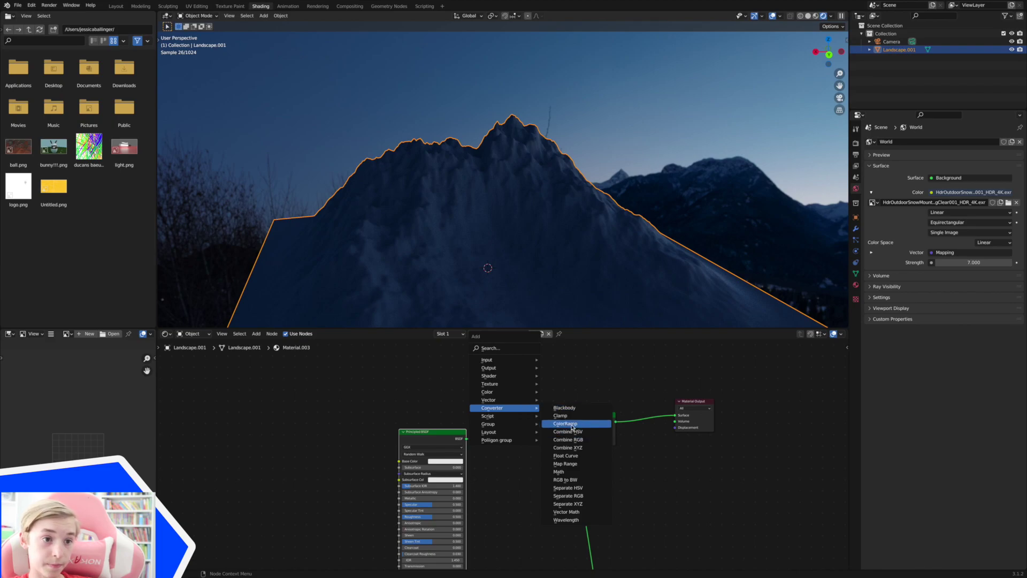
click(566, 423)
click(436, 384)
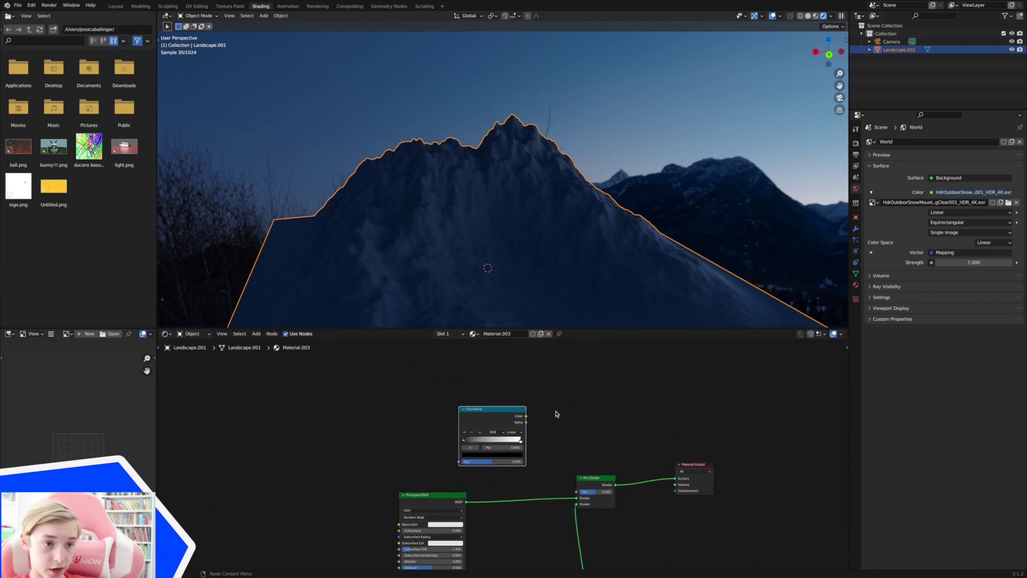
drag(526, 418, 578, 495)
Add a Geometry node beside the ColorRamp, on its input side
scroll(462, 434, left, 3)
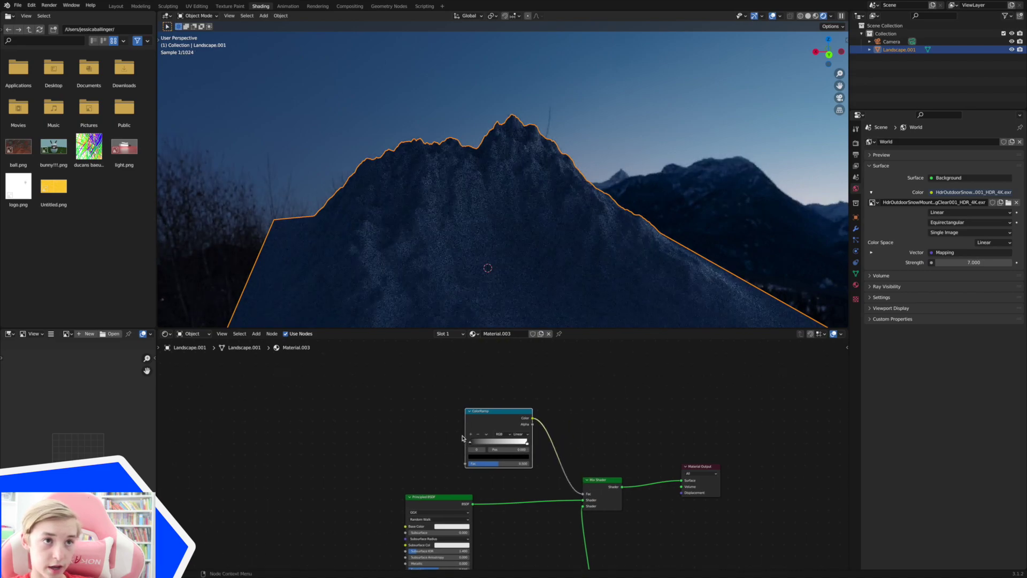
key(shift+a)
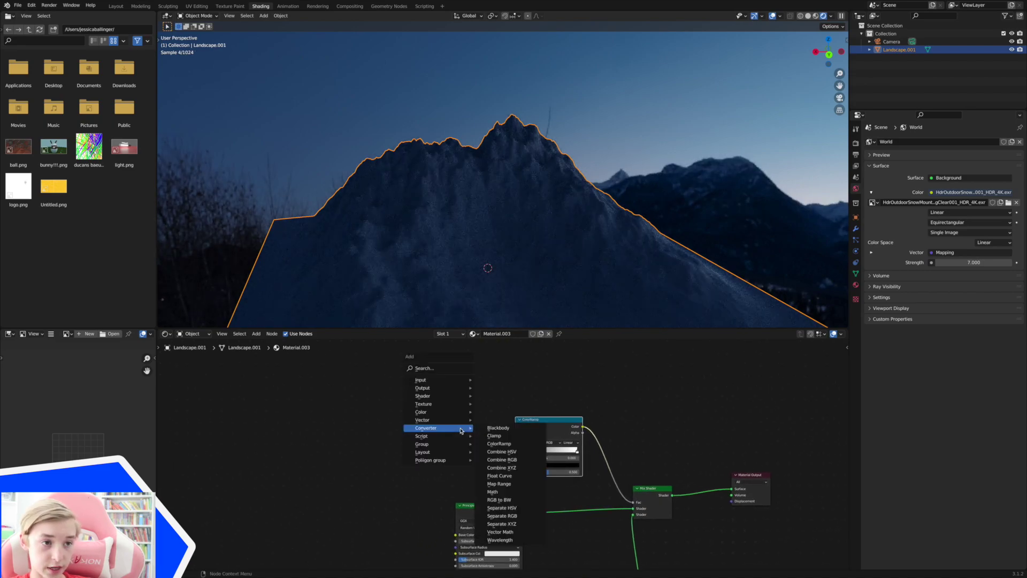
mouse_move(452, 385)
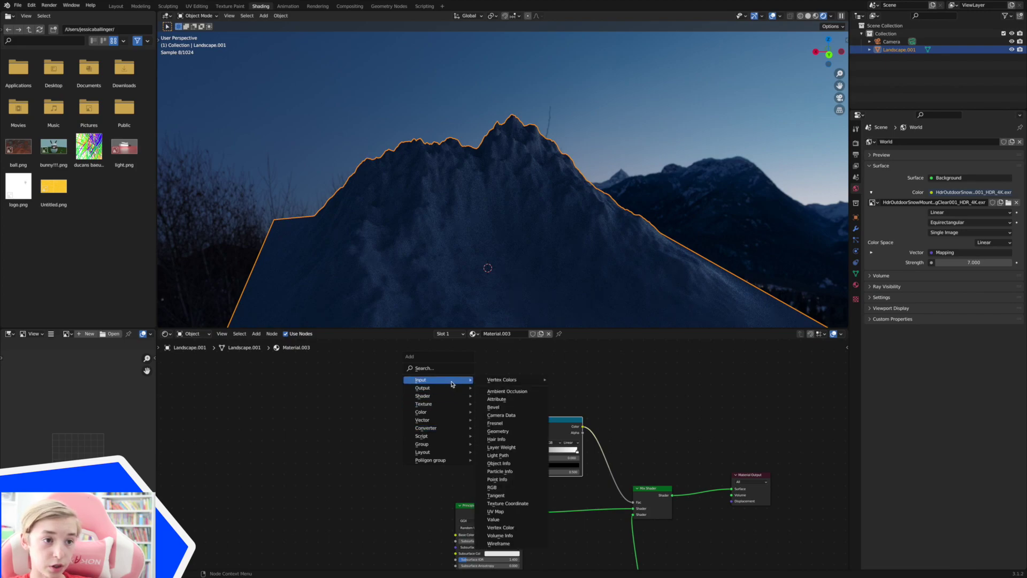
click(498, 431)
click(430, 408)
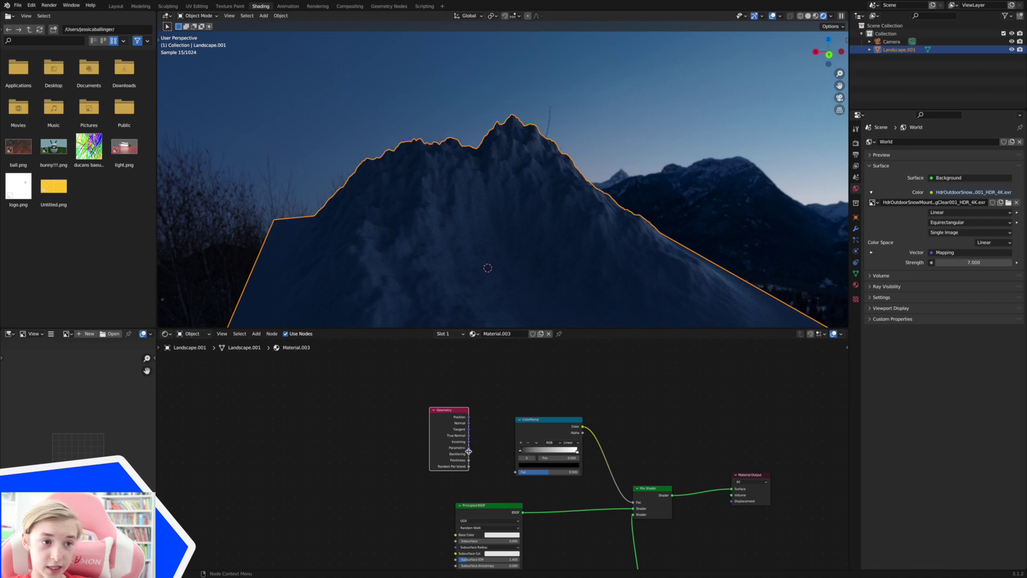
Connect the Geometry node's Pointiness output to the ColorRamp's Fac input and preview the ColorRamp output on the mountain
drag(468, 460, 517, 473)
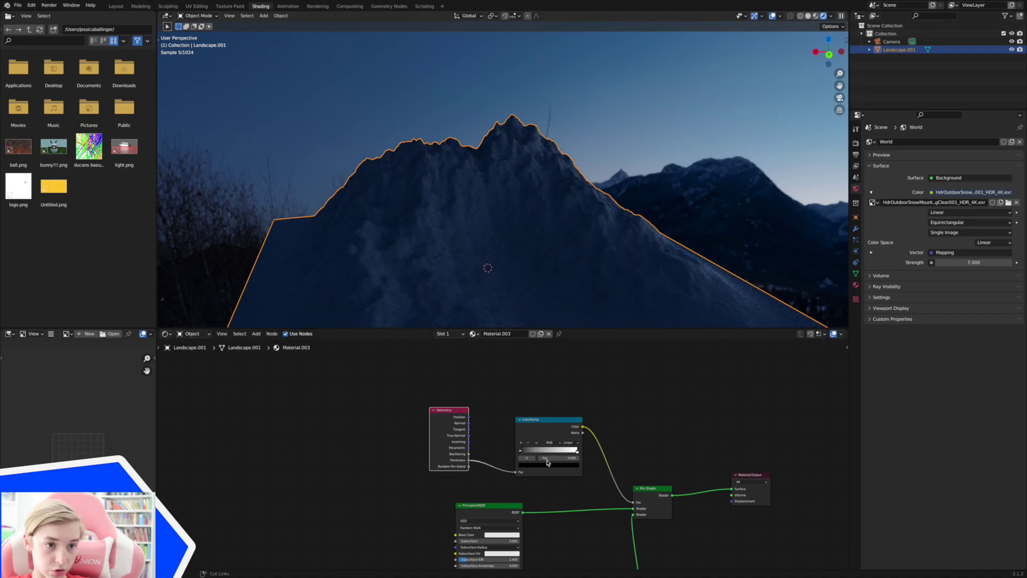
ctrl+shift+click(546, 430)
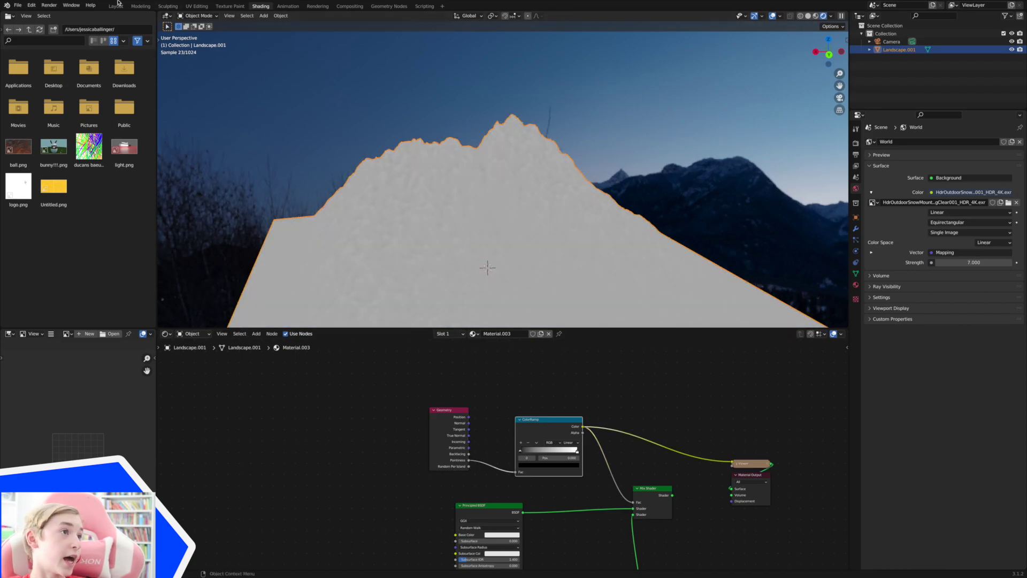
Check in the preferences that the Node Wrangler add-on is enabled by searching the add-ons for "node"
click(31, 6)
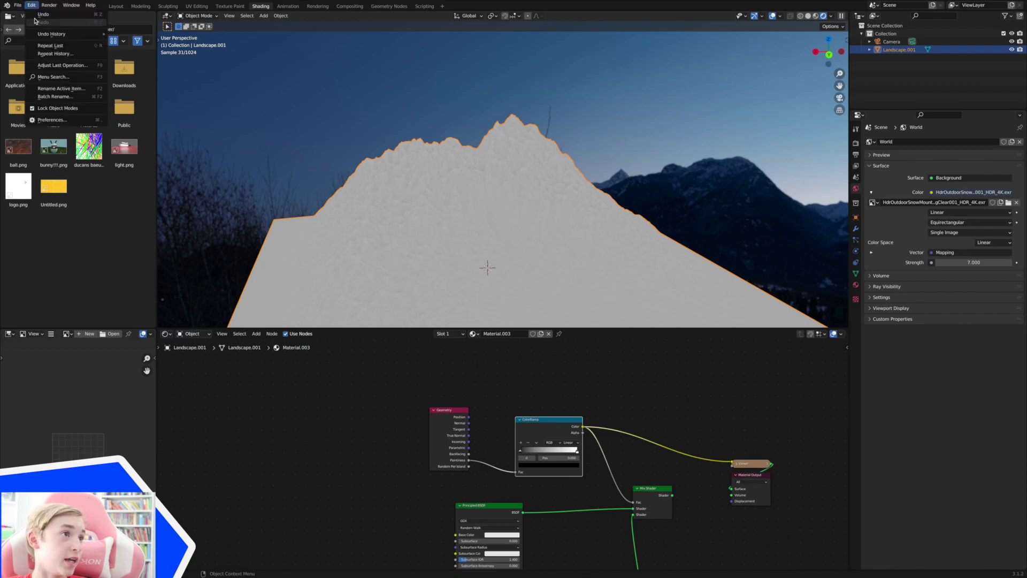
click(48, 119)
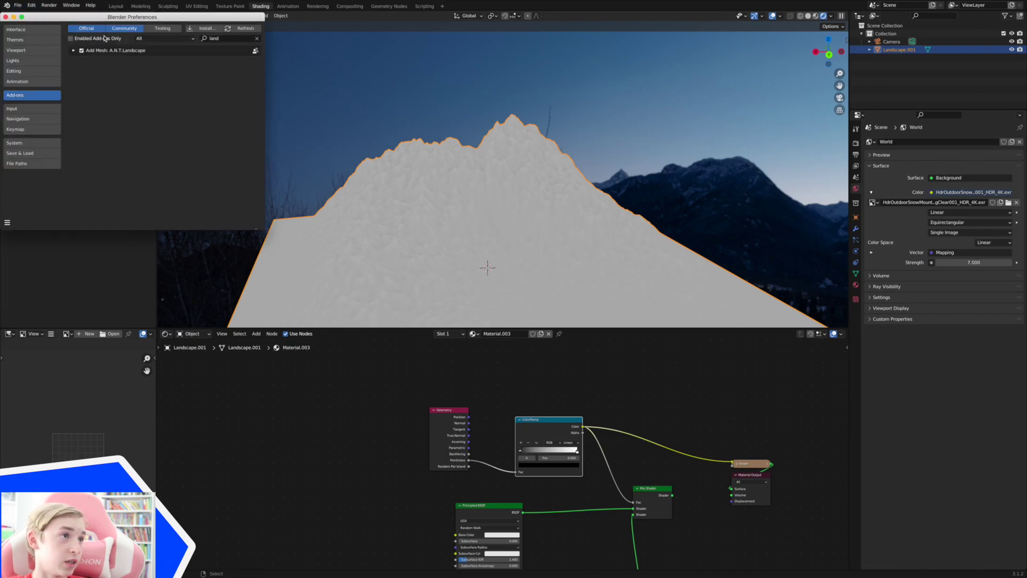
click(228, 38)
text(node)
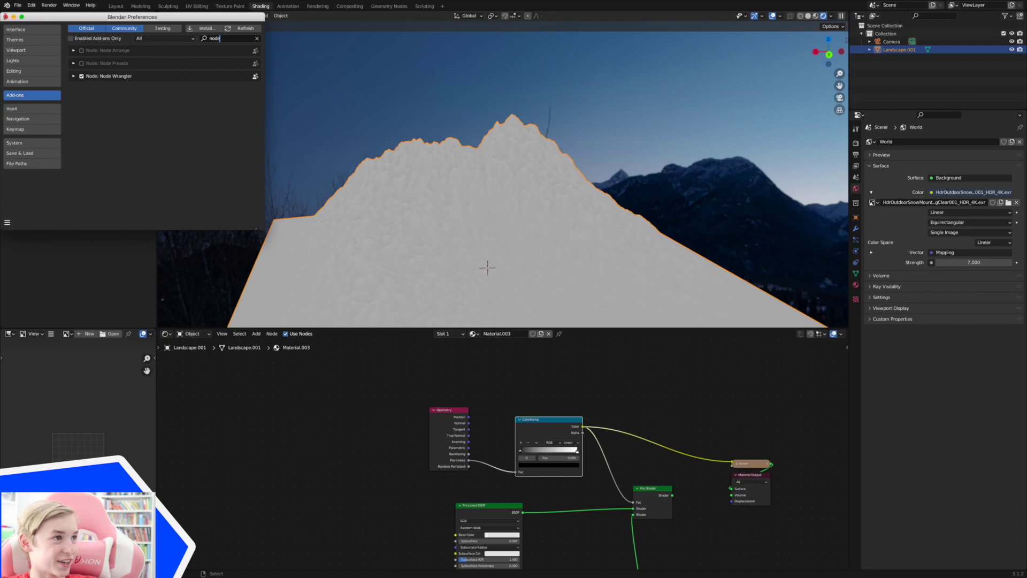
click(6, 17)
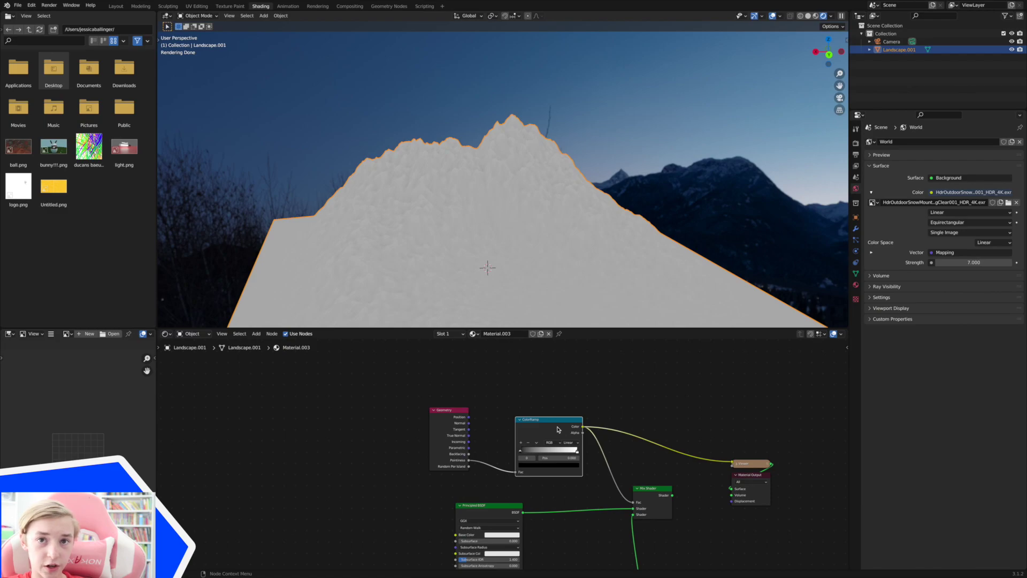
Narrow the ColorRamp by moving its black stop to about 0.48 and its white stop to 0.616, and inspect the mask
middle_drag(558, 426, 557, 430)
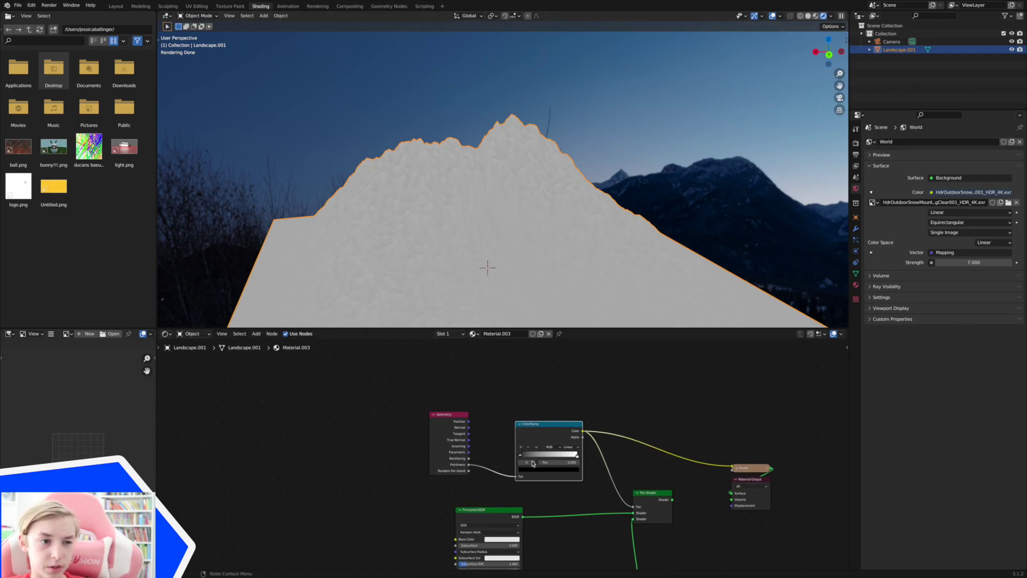
mouse_move(520, 458)
mouse_down()
mouse_move(559, 455)
mouse_move(546, 457)
mouse_up()
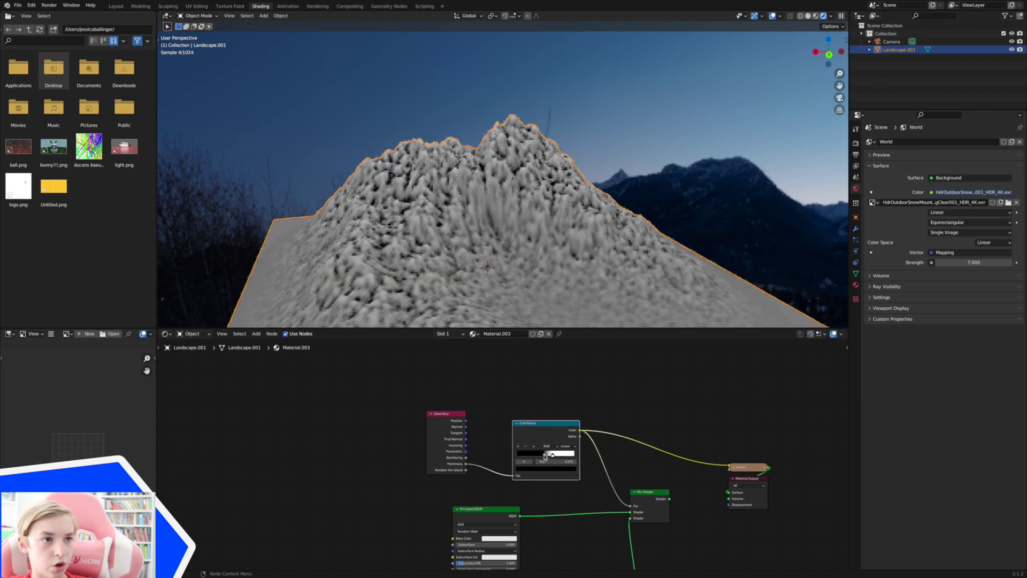
middle_drag(506, 259, 529, 285)
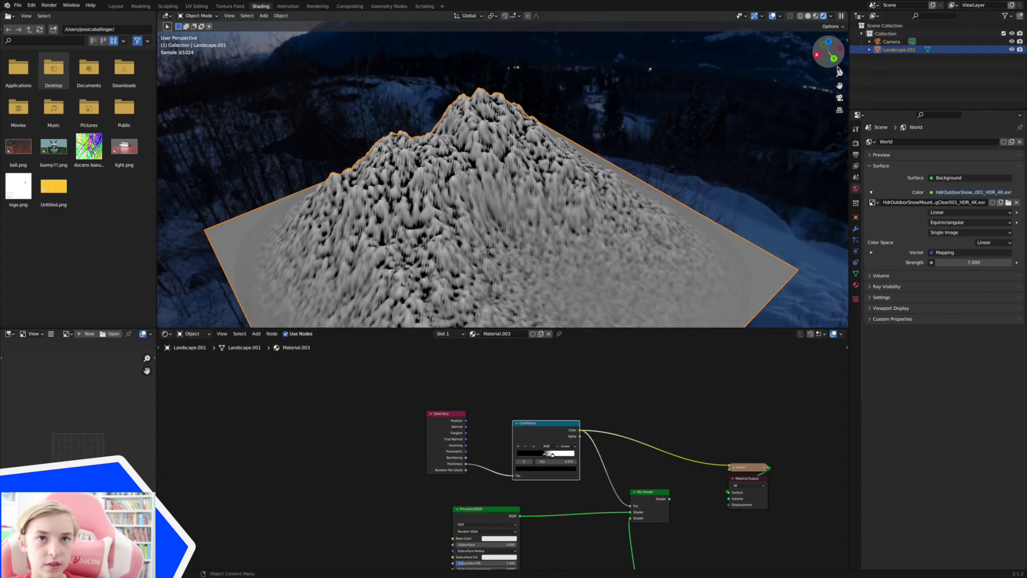
drag(841, 74, 840, 54)
middle_drag(686, 258, 630, 214)
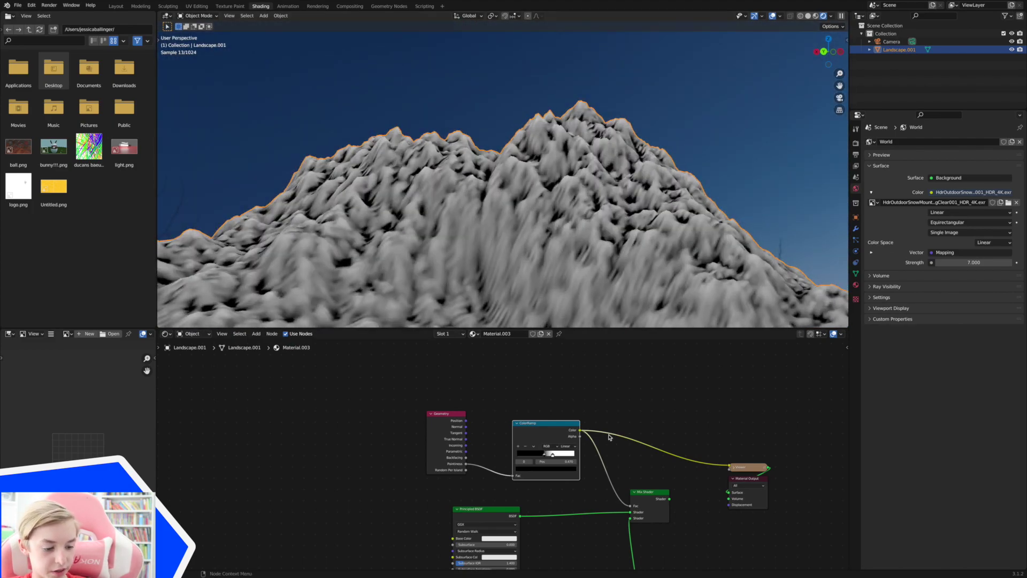
Send the Mix Shader back to the Material Output and invert the ColorRamp, making its first stop white and its second stop black
ctrl+shift+click(652, 502)
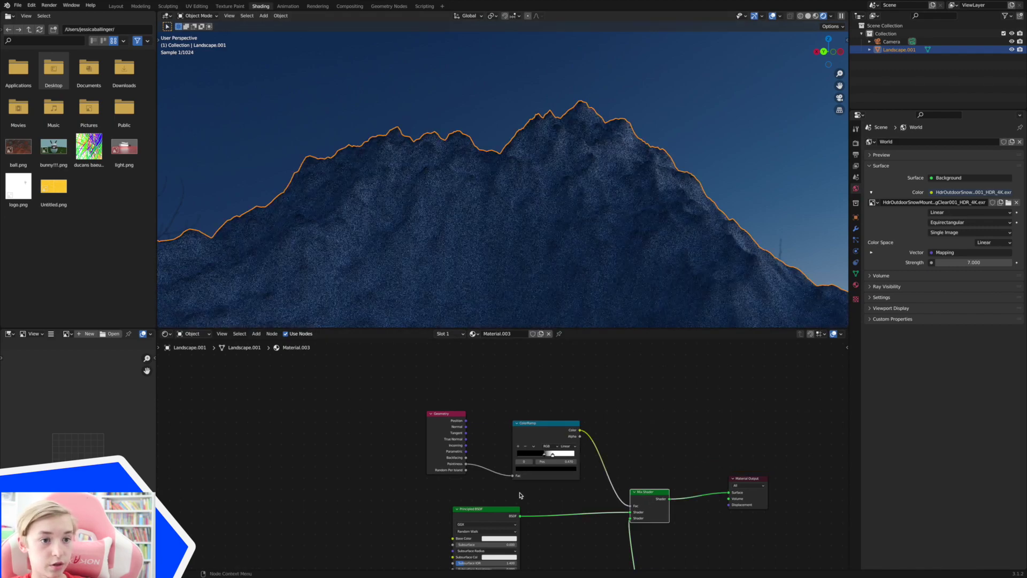
scroll(589, 502, down, 3)
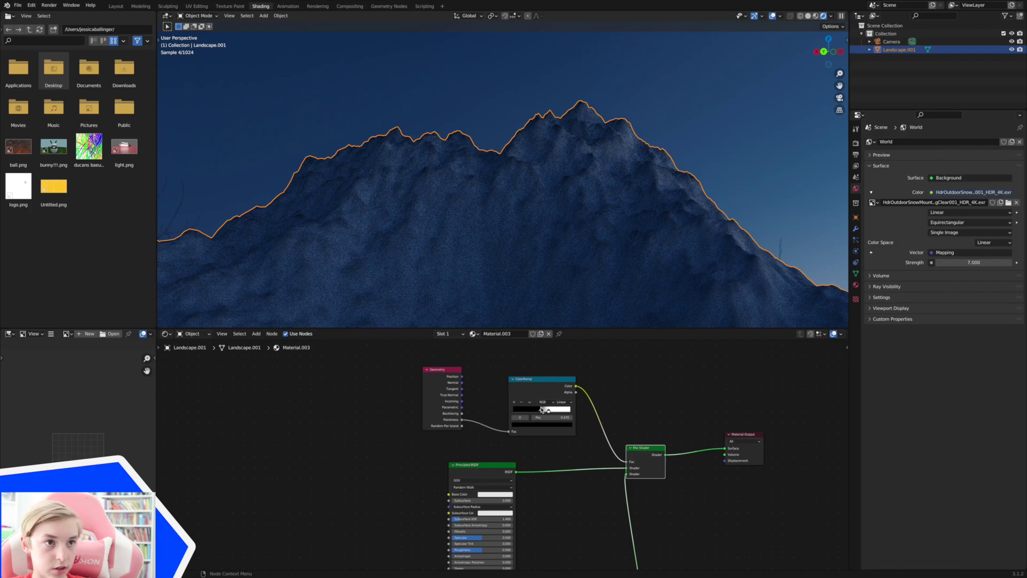
click(542, 425)
drag(562, 371, 561, 344)
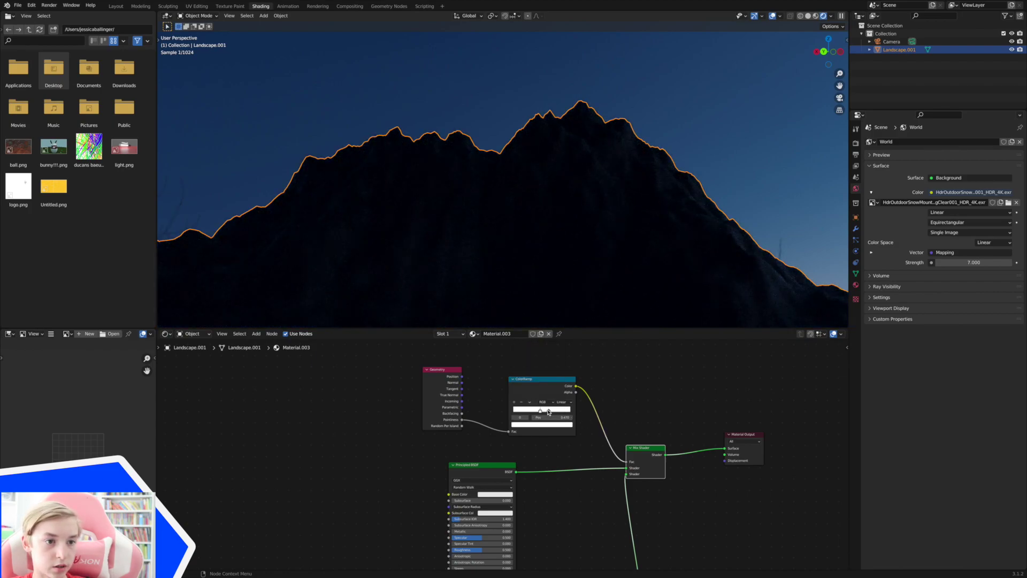
click(548, 412)
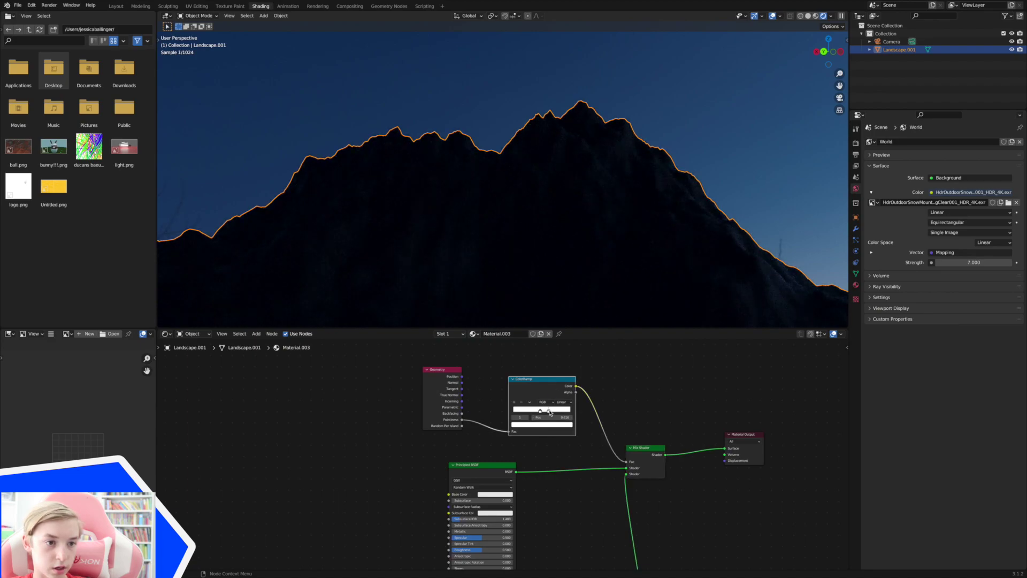
click(549, 425)
drag(562, 376, 561, 386)
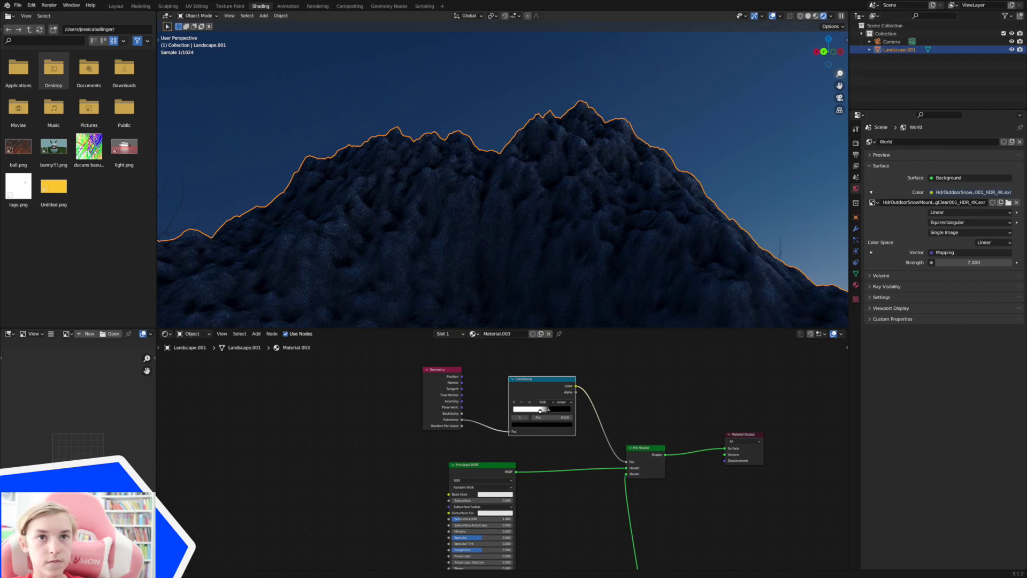
Inspect the rendered mountain from near and far, and place the black Principled BSDF node below the Mix Shader
scroll(774, 97, down, 5)
click(771, 83)
scroll(772, 83, up, 5)
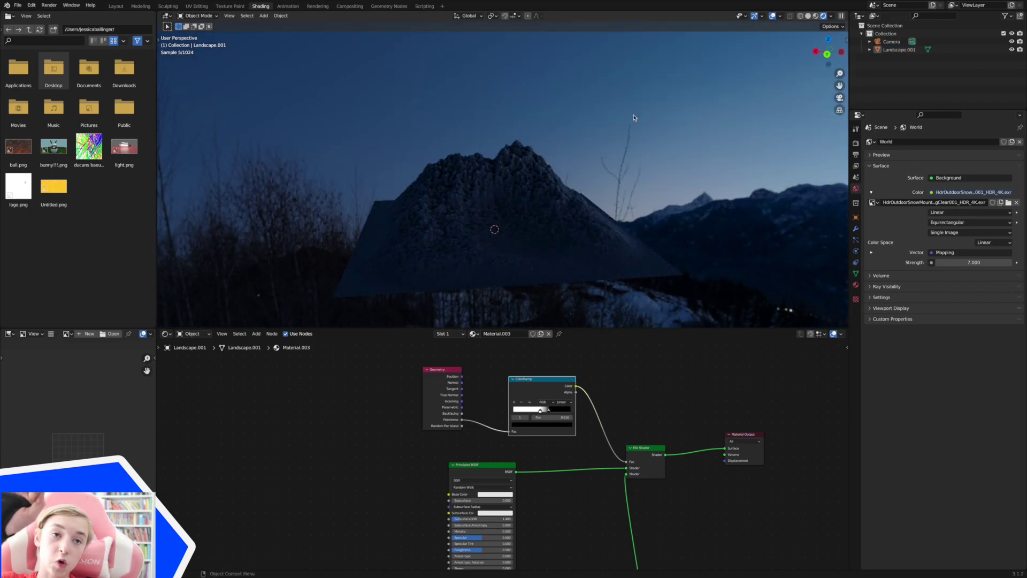
drag(840, 74, 840, 50)
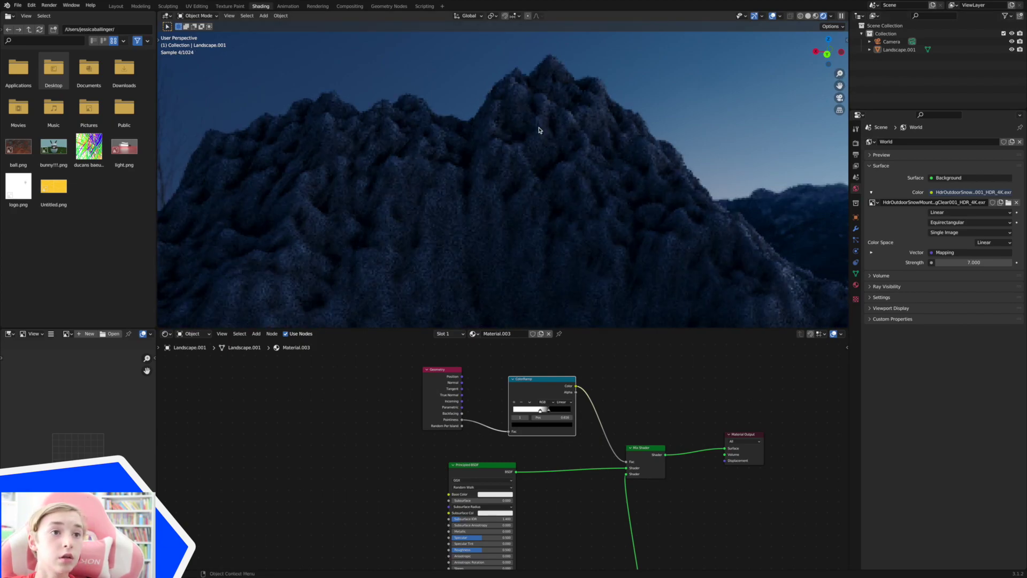
scroll(425, 180, right, 5)
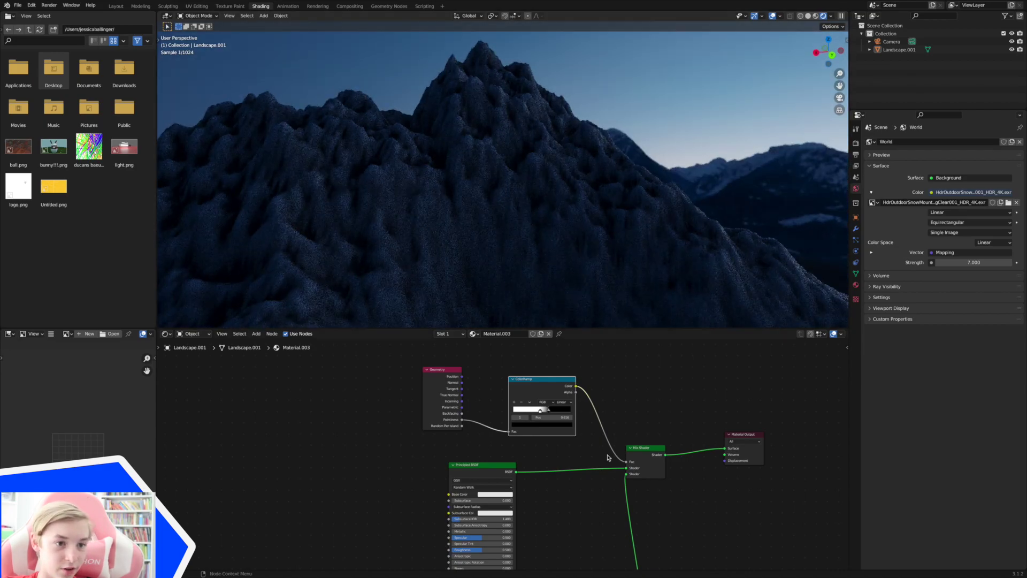
scroll(610, 454, down, 5)
drag(608, 525, 590, 411)
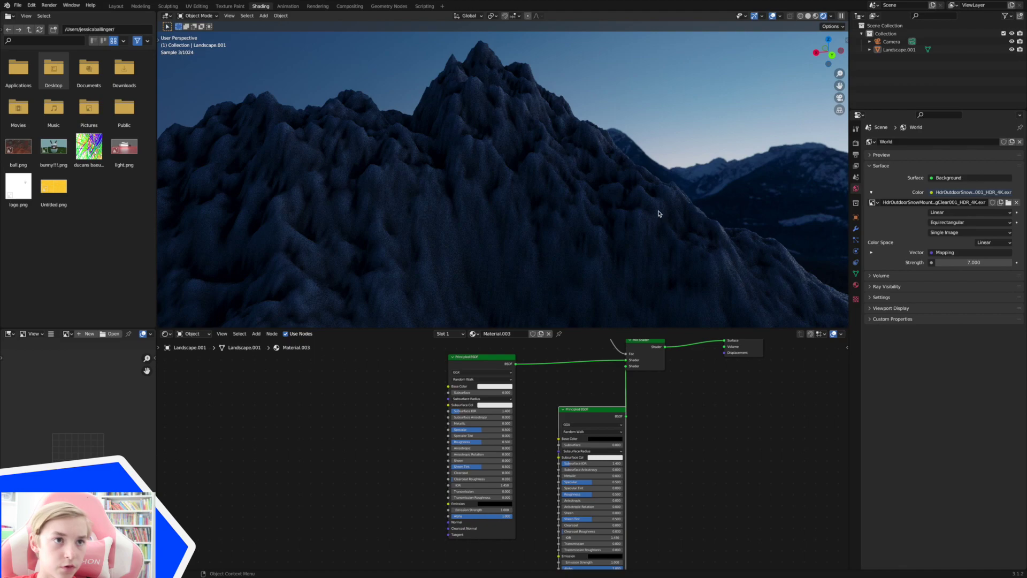
Compare the mountain in Solid and Material Preview viewport shading
click(808, 15)
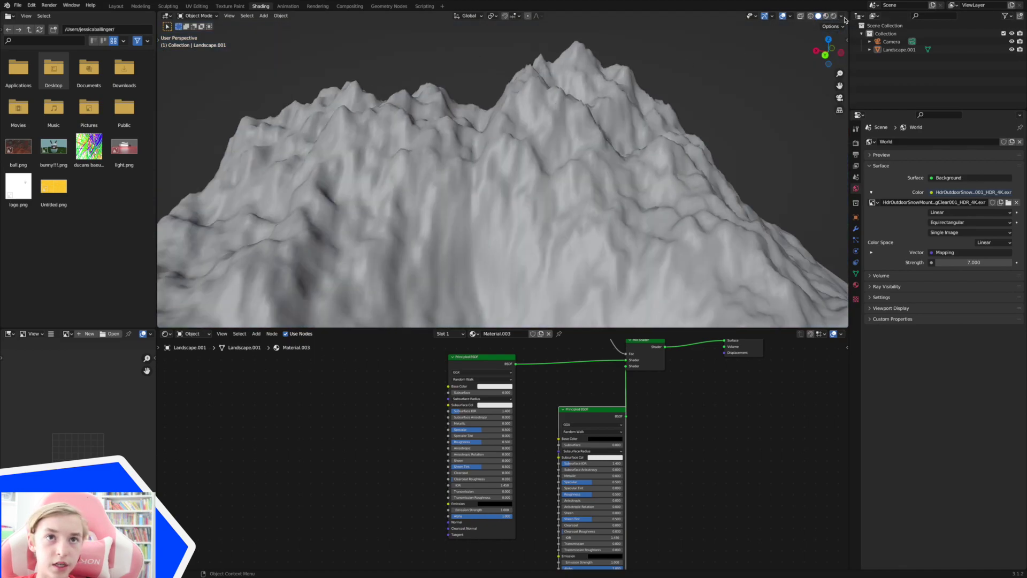
click(832, 18)
click(816, 17)
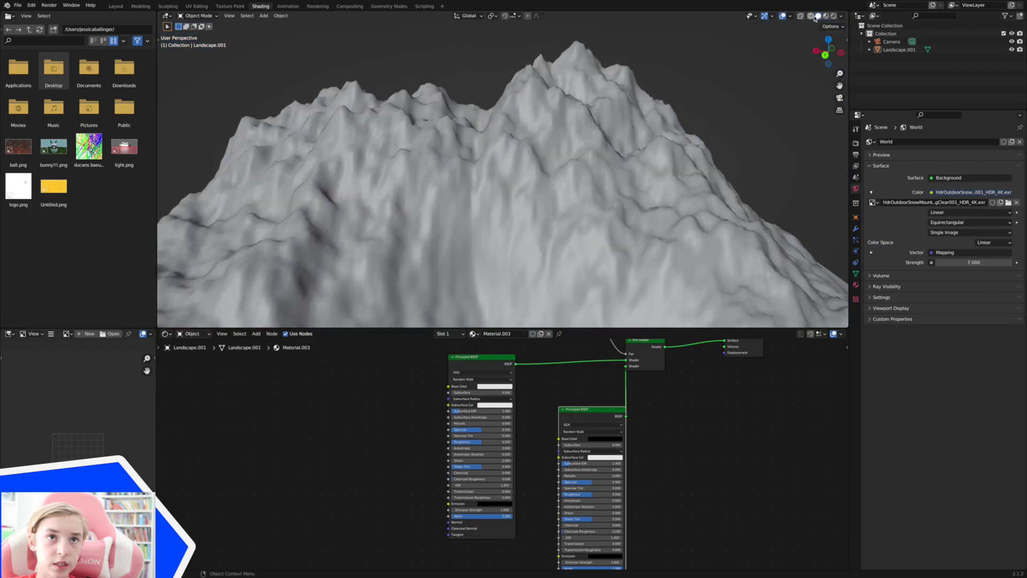
click(827, 17)
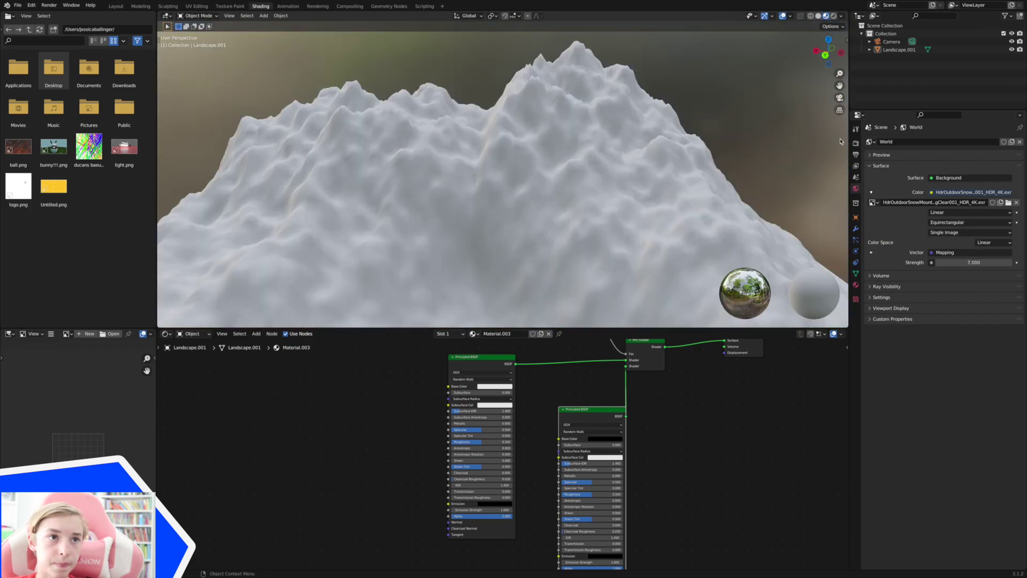
drag(840, 74, 839, 99)
middle_drag(755, 181, 775, 129)
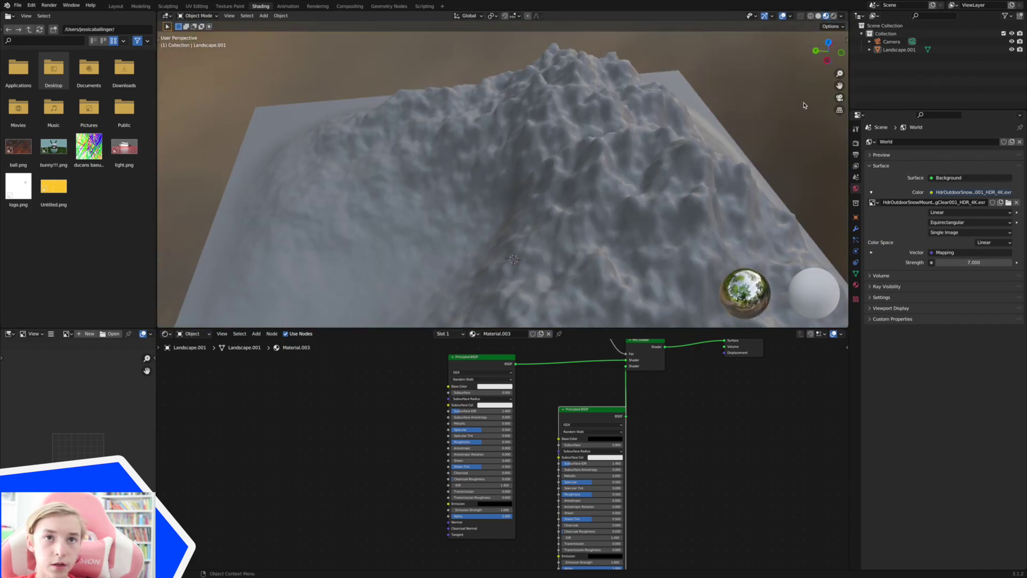
Try the Eevee render engine on the mountain in Rendered viewport shading, and return the render engine to Cycles
click(856, 143)
click(942, 142)
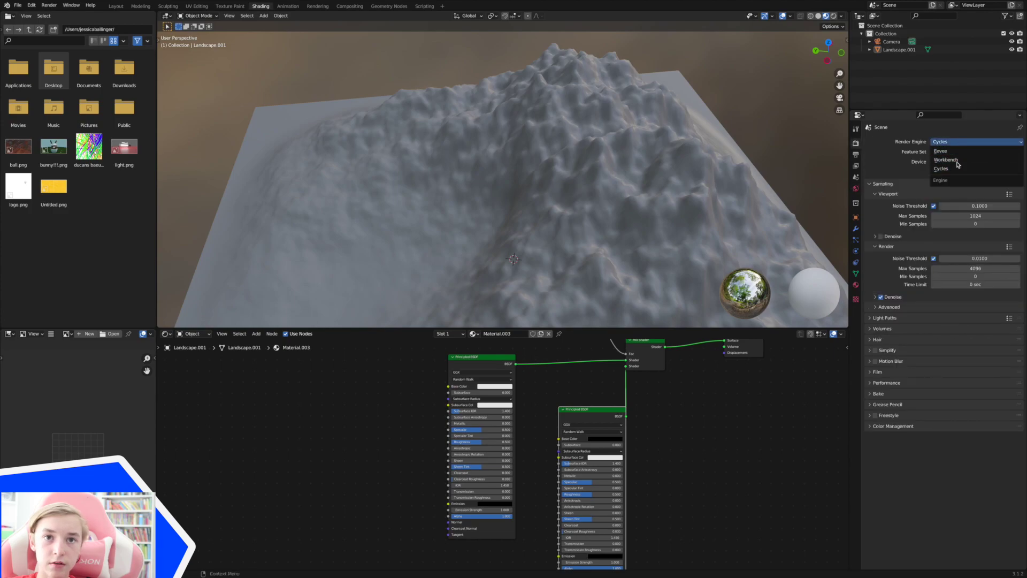
click(958, 158)
click(957, 143)
click(953, 149)
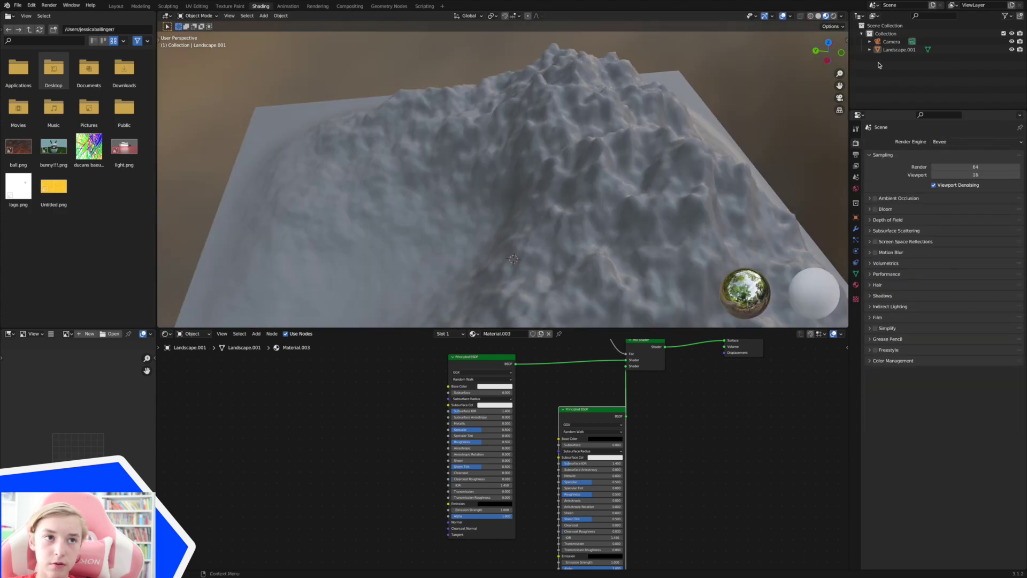
click(833, 17)
middle_drag(769, 97, 770, 100)
click(945, 142)
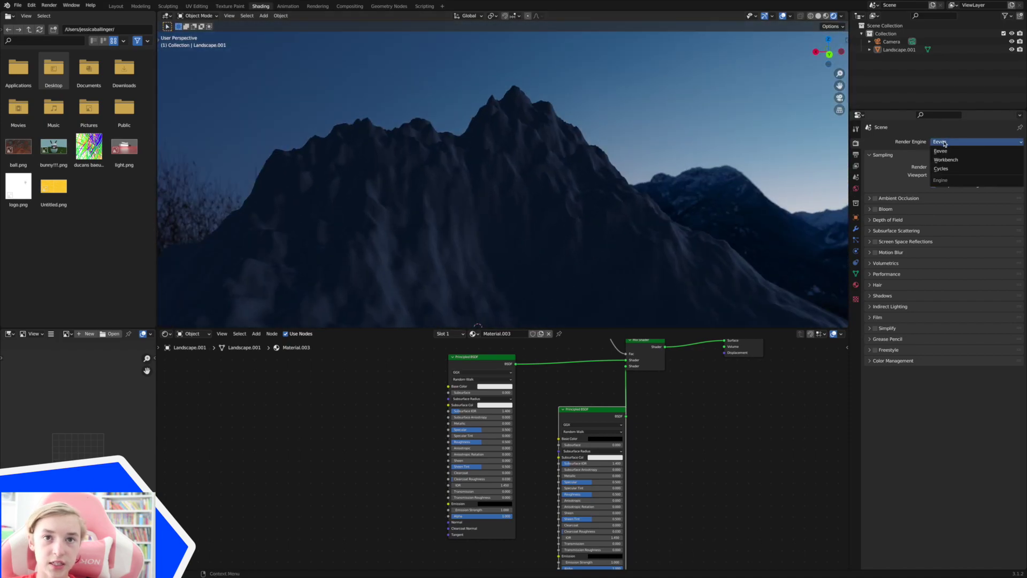
click(936, 168)
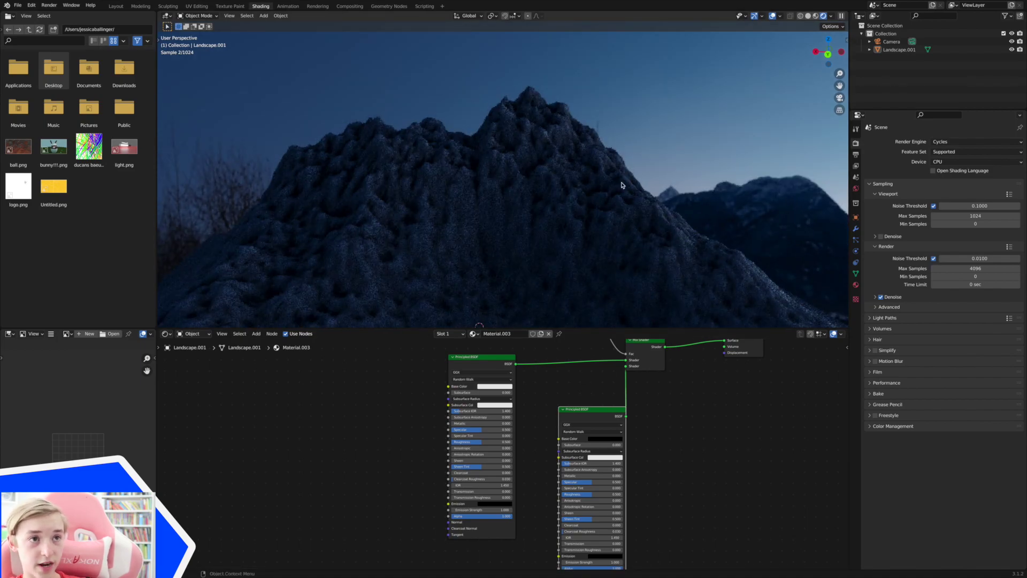
Shift the black Principled BSDF node slightly away from the white one and move the ColorRamp's black stop to position 0.525
click(536, 161)
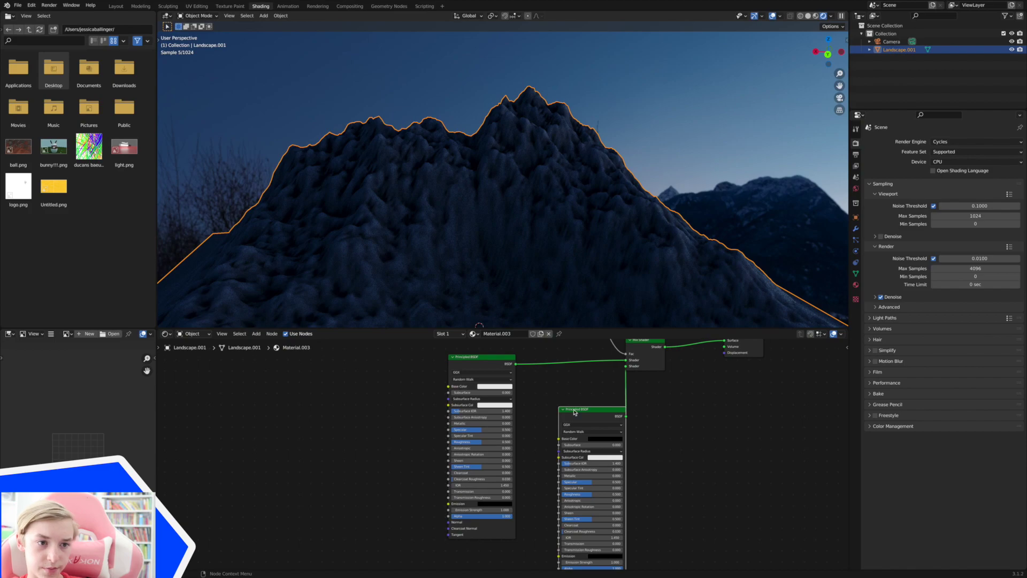
drag(580, 413, 598, 419)
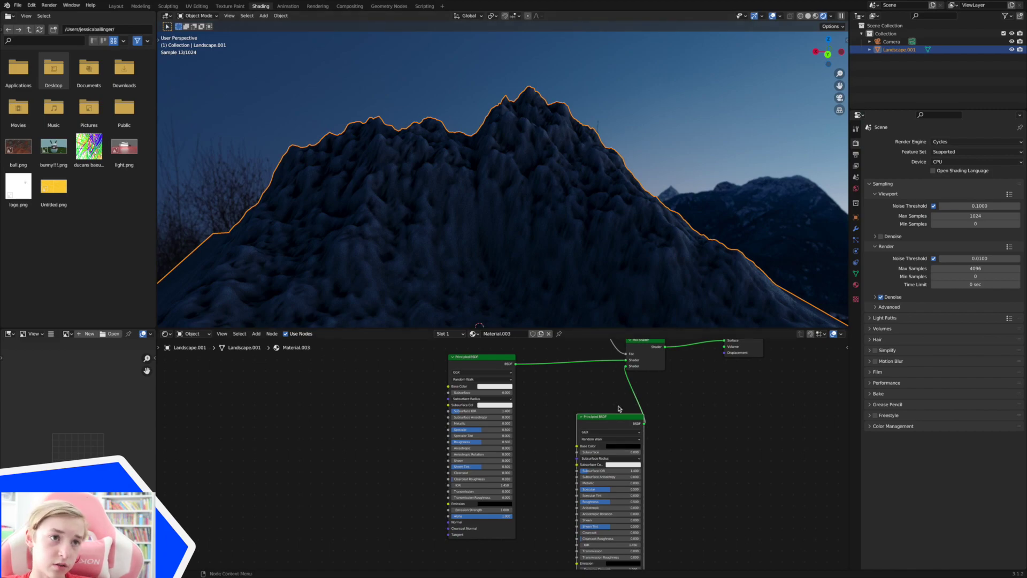
scroll(594, 419, up, 5)
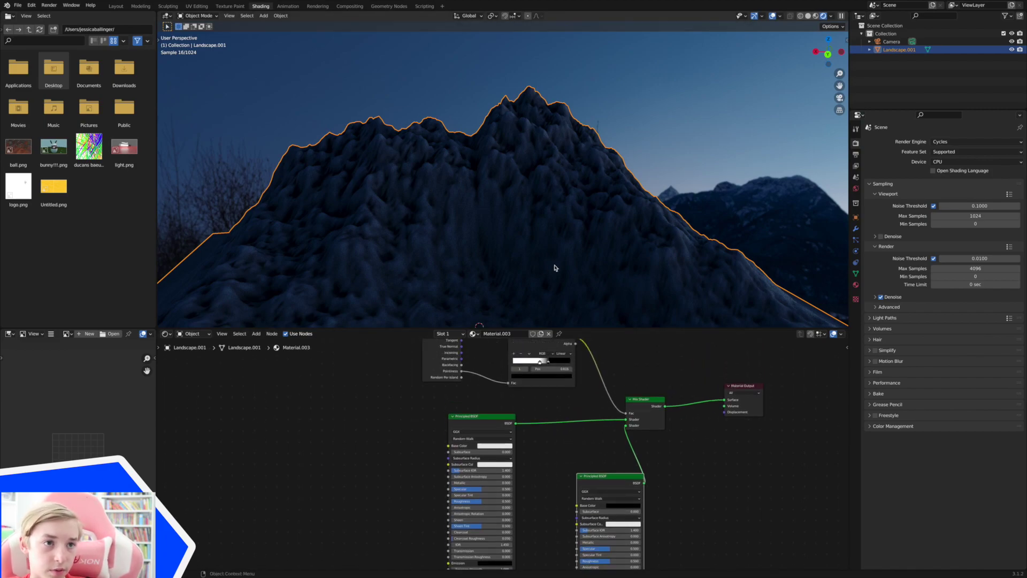
scroll(574, 412, up, 3)
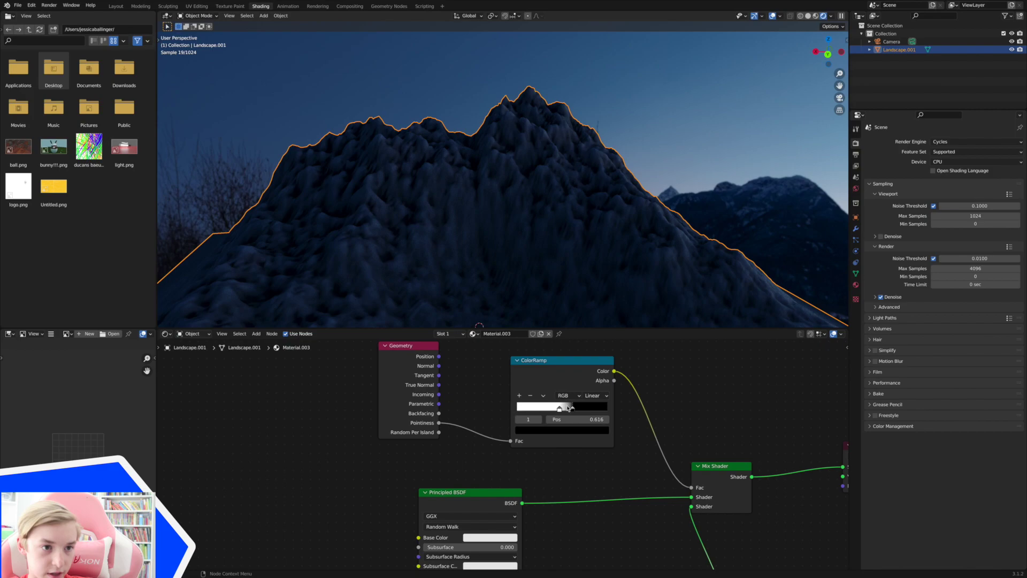
drag(580, 410, 572, 411)
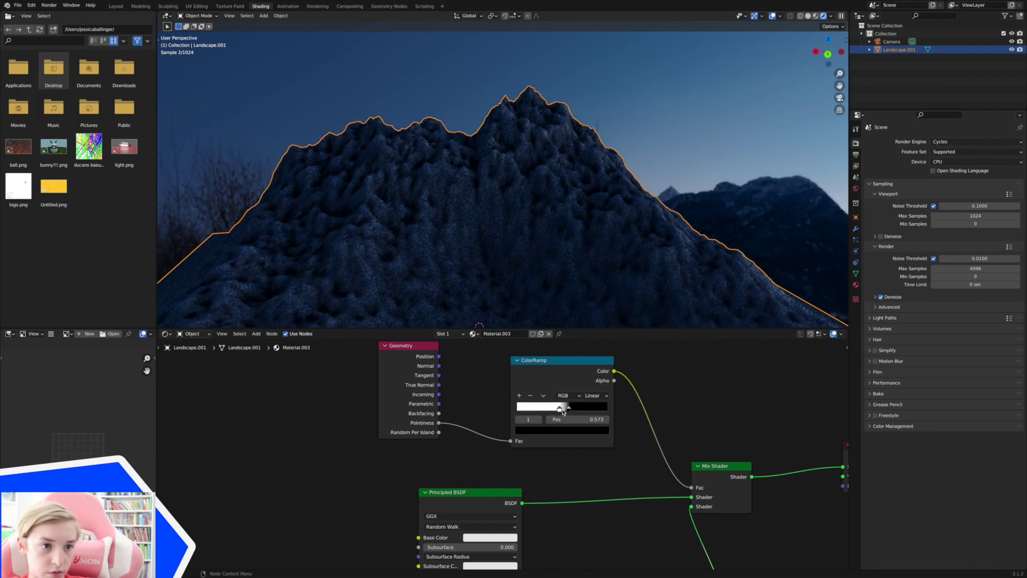
drag(562, 411, 561, 414)
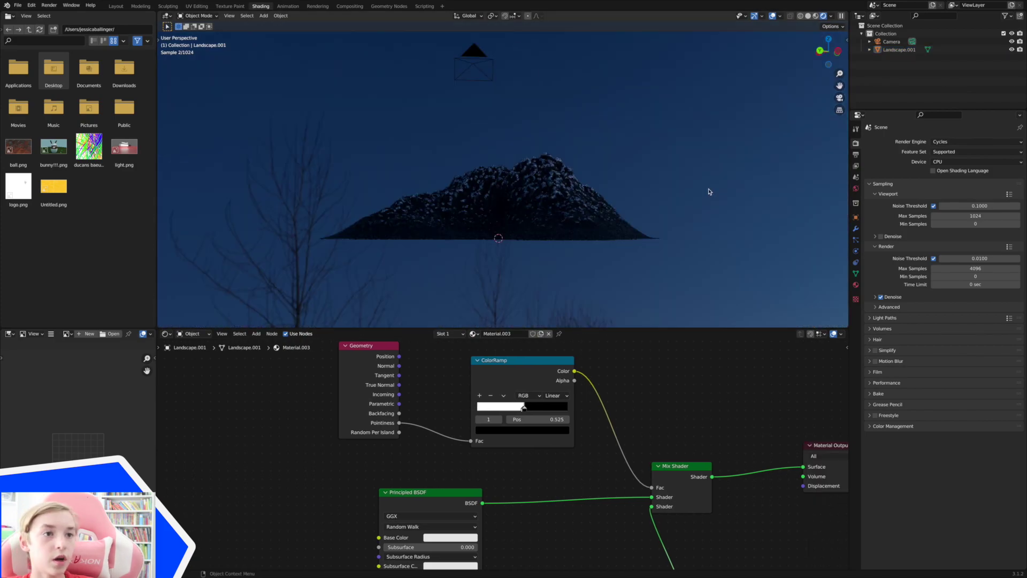
Move the white Principled BSDF node well away from the black one, to just below the Geometry node
scroll(700, 276, up, 5)
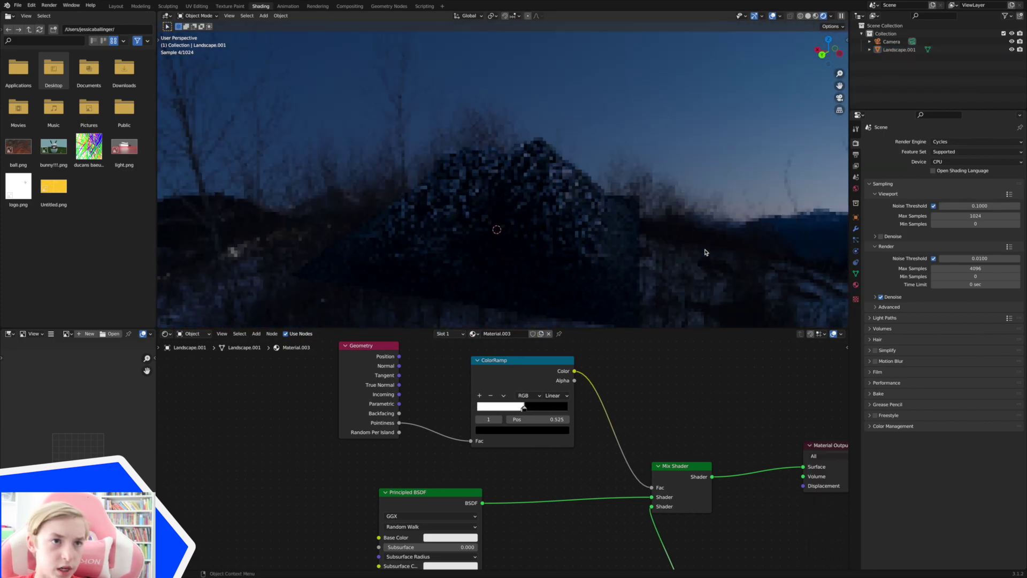
scroll(647, 411, down, 10)
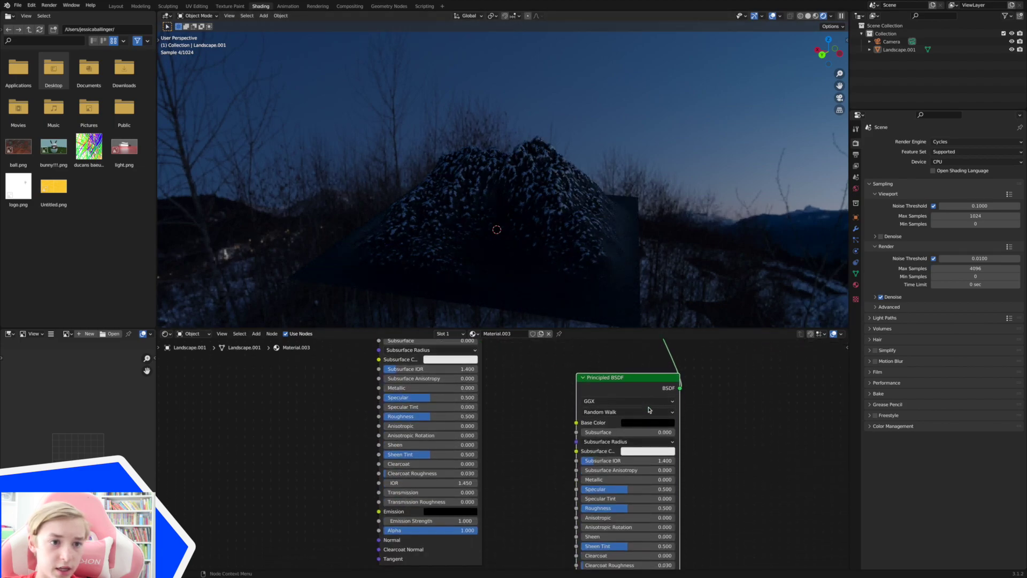
scroll(564, 385, up, 4)
scroll(564, 385, left, 5)
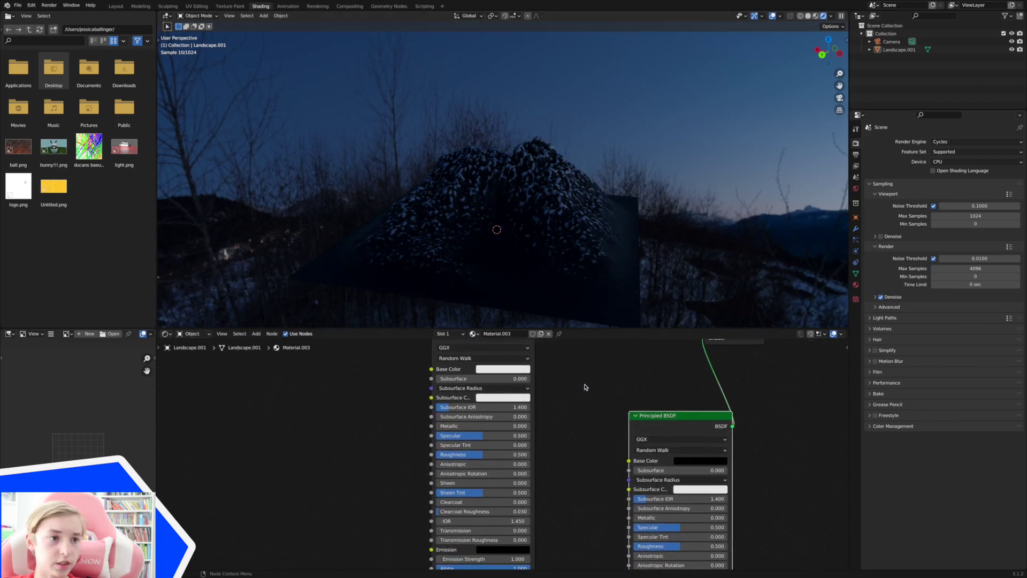
drag(561, 373, 452, 341)
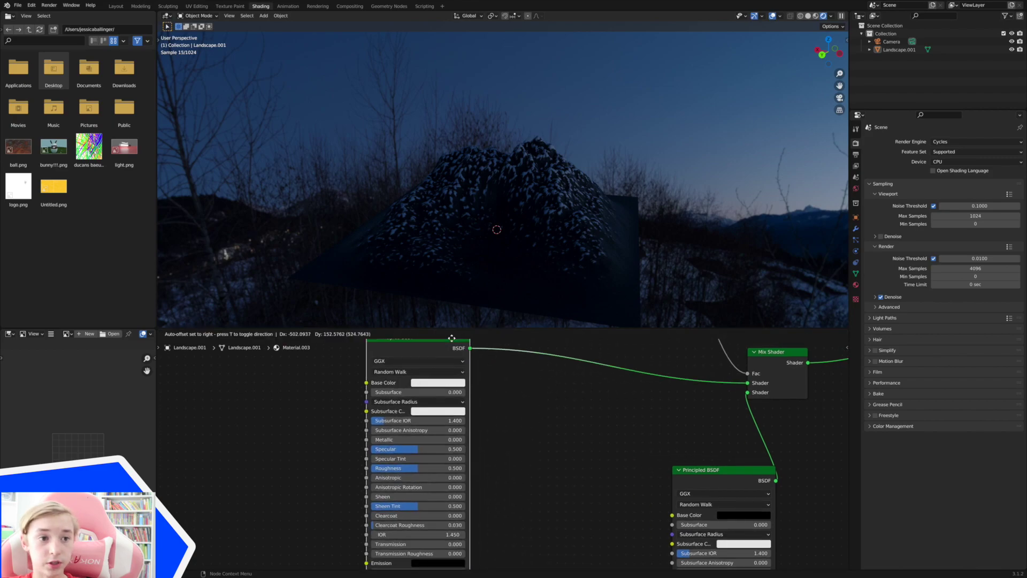
scroll(652, 416, down, 5)
scroll(652, 414, right, 1)
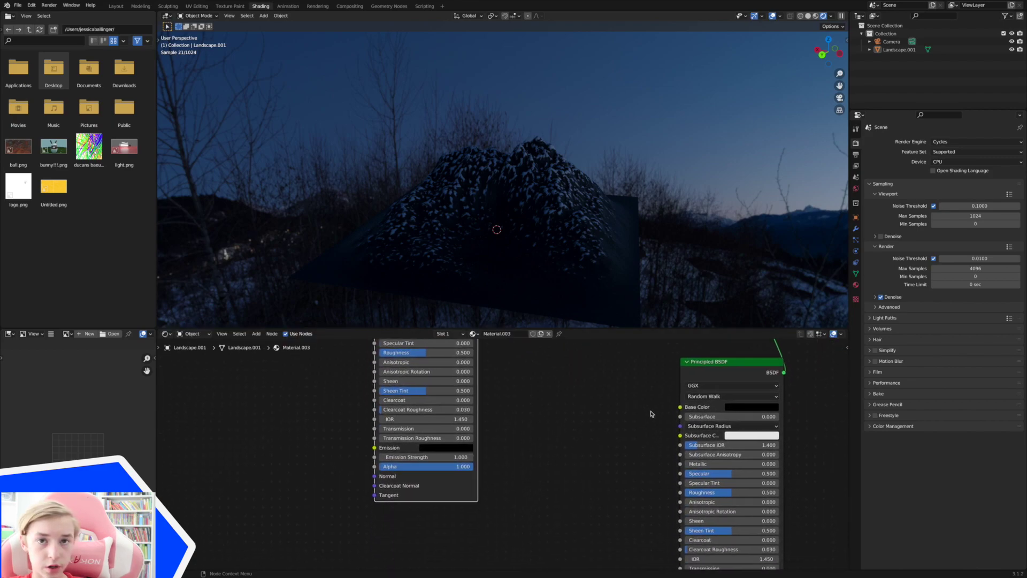
scroll(656, 411, up, 9)
scroll(657, 411, left, 9)
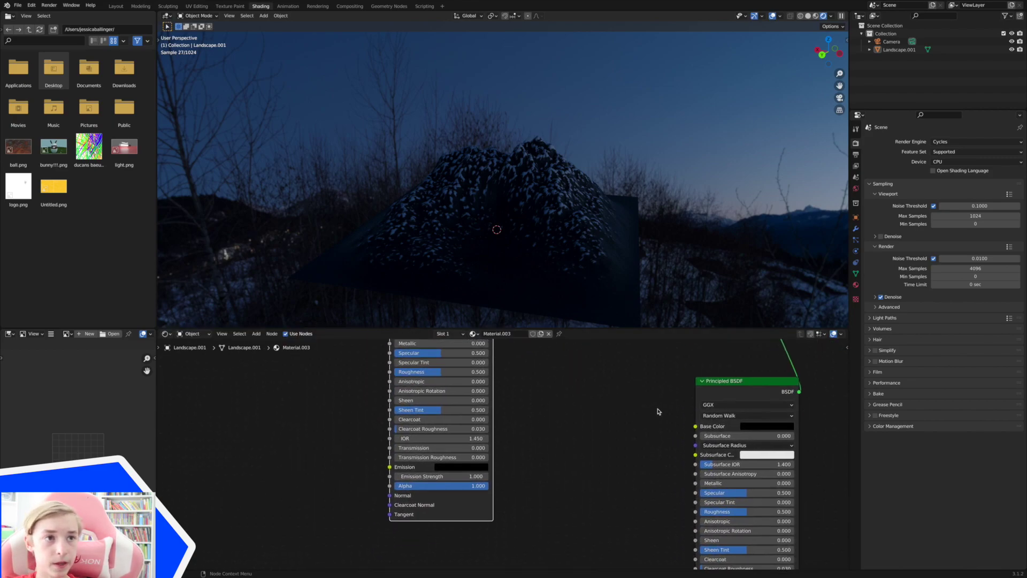
scroll(641, 402, down, 1)
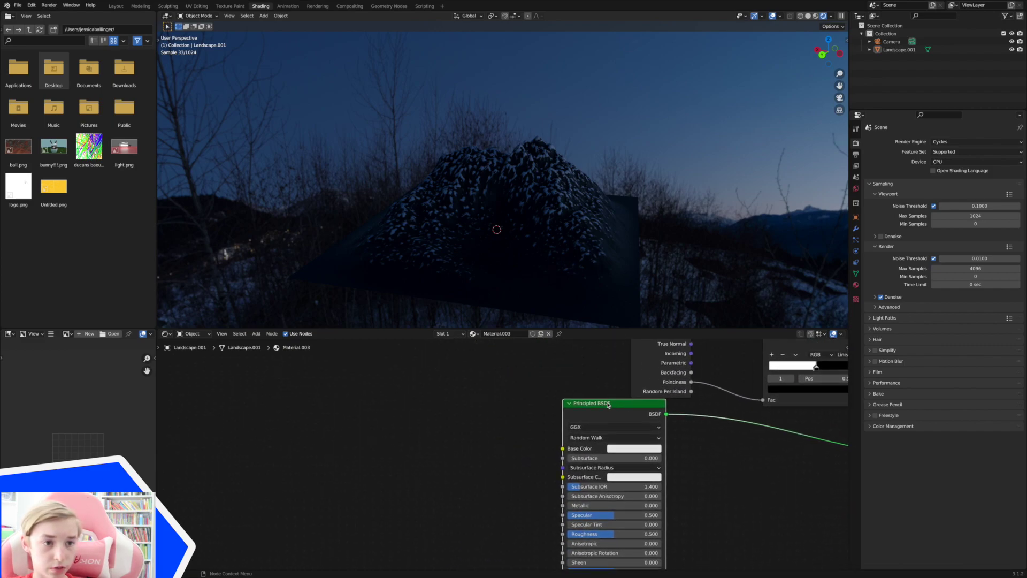
drag(617, 404, 619, 415)
Add an Image Texture node beside the white Principled BSDF and connect its Color output to Base Color
key(shift+a)
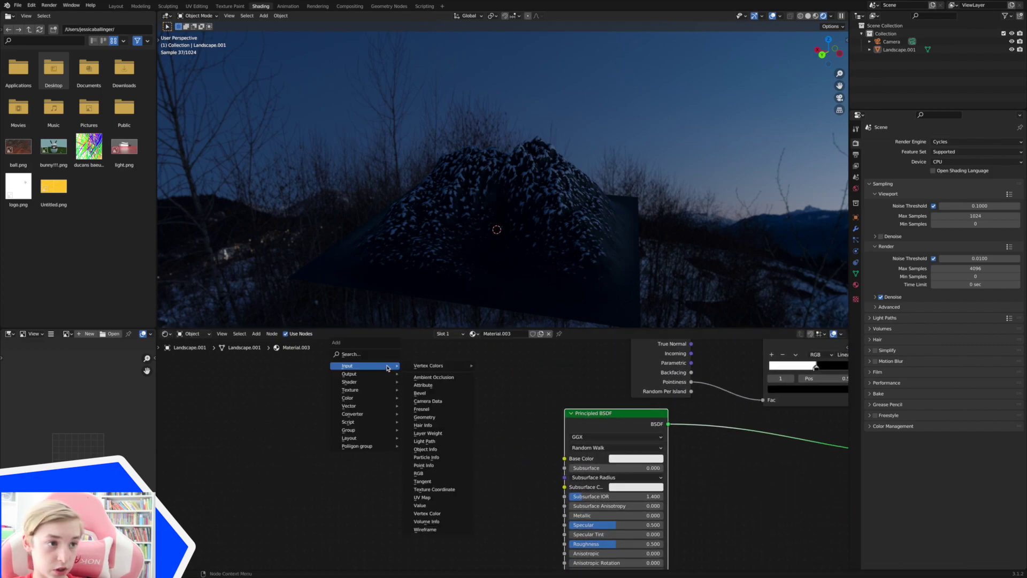
mouse_move(378, 393)
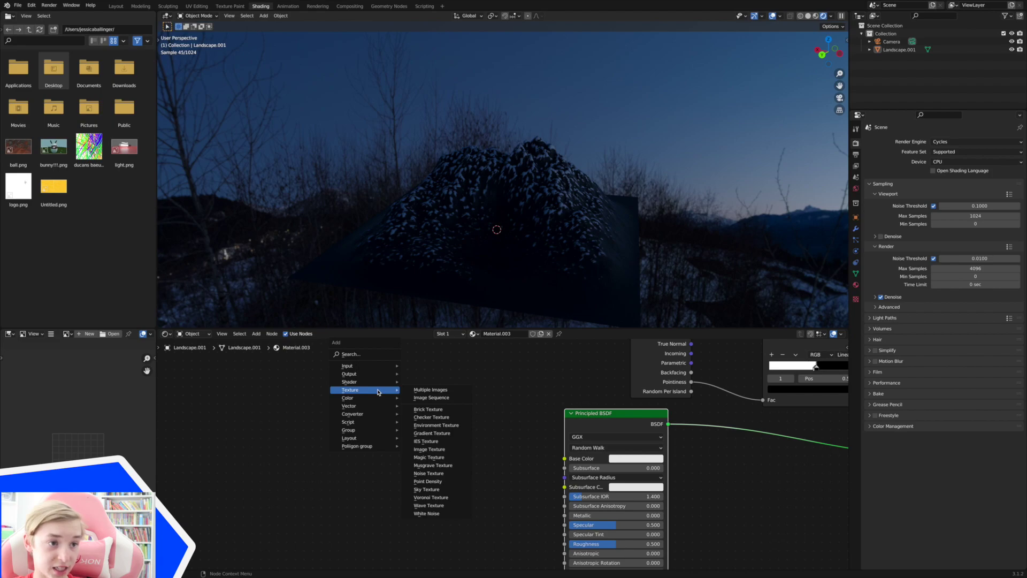
click(429, 449)
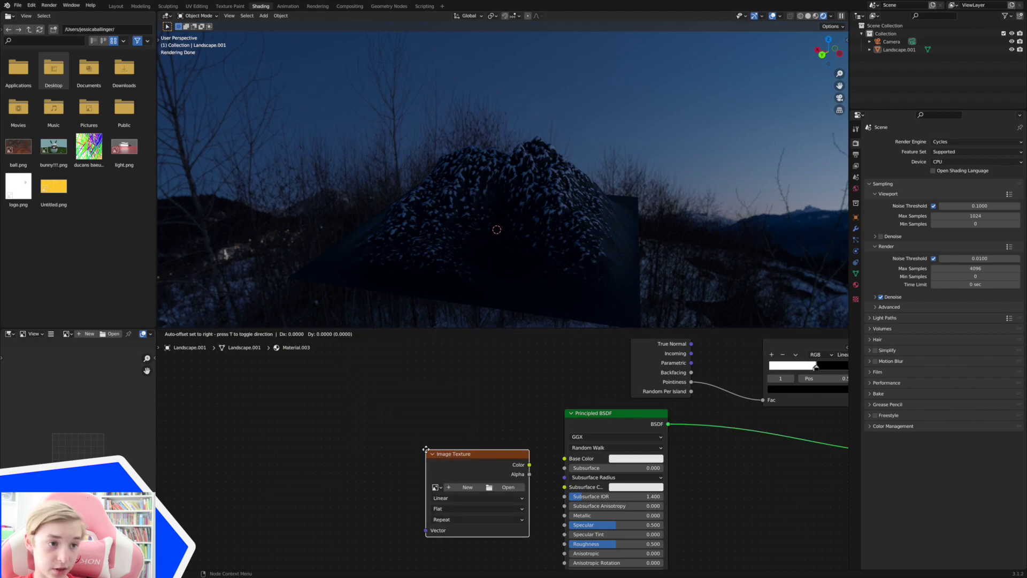
click(400, 418)
drag(504, 434, 572, 464)
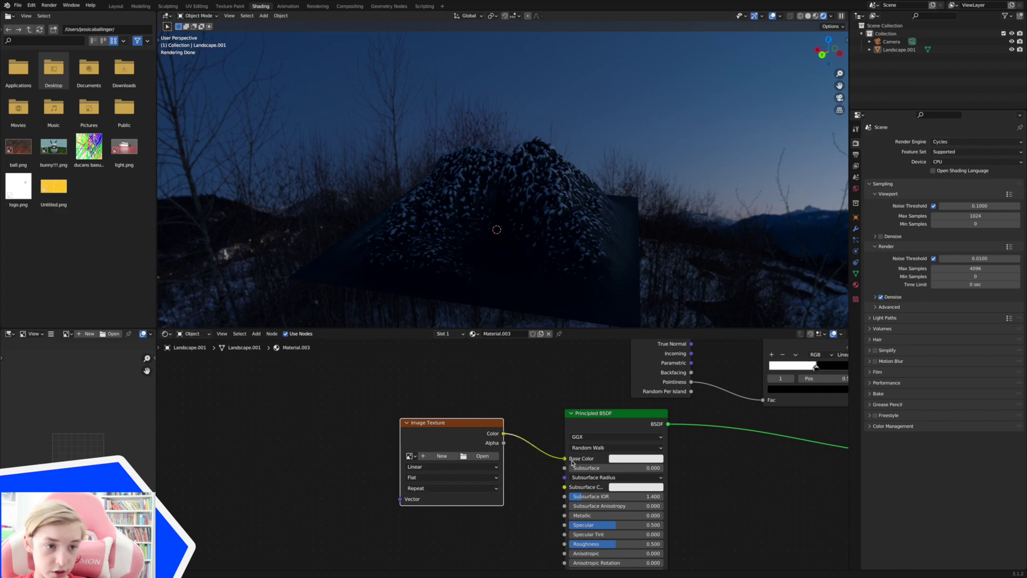
Load the image snow.png into the white shader's Image Texture node and check the mountain's surface up close
click(481, 456)
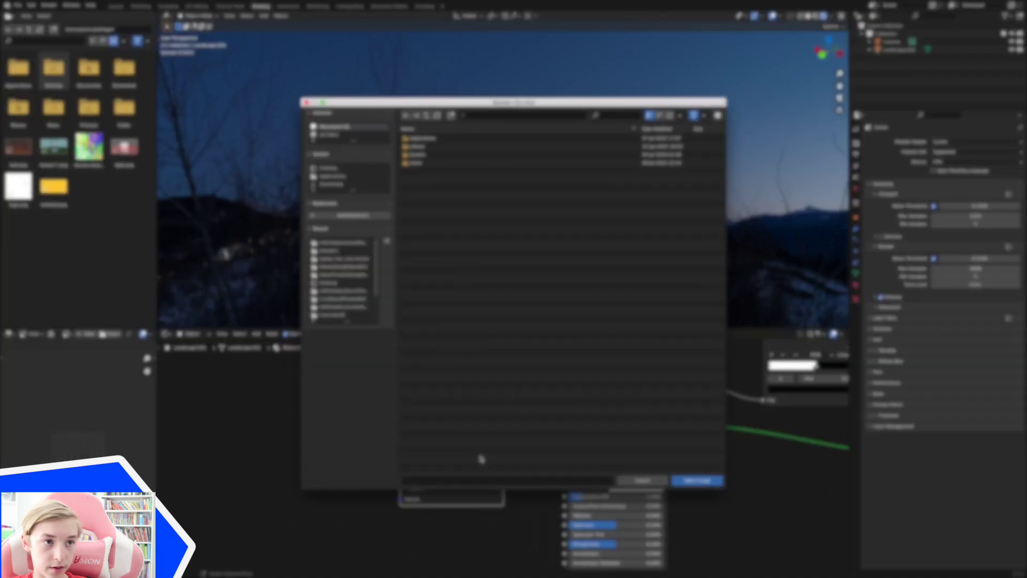
click(337, 139)
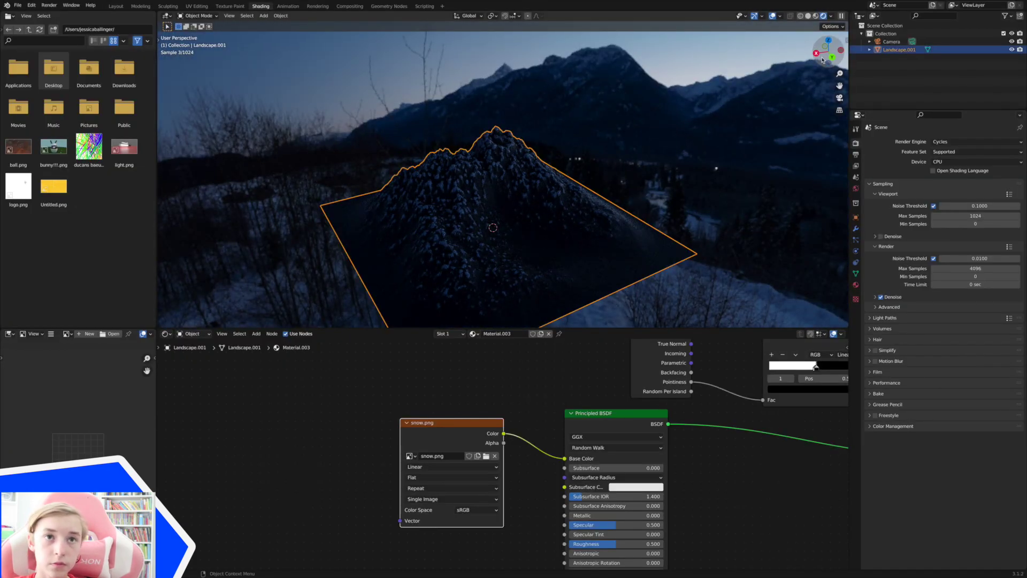
drag(842, 73, 843, 44)
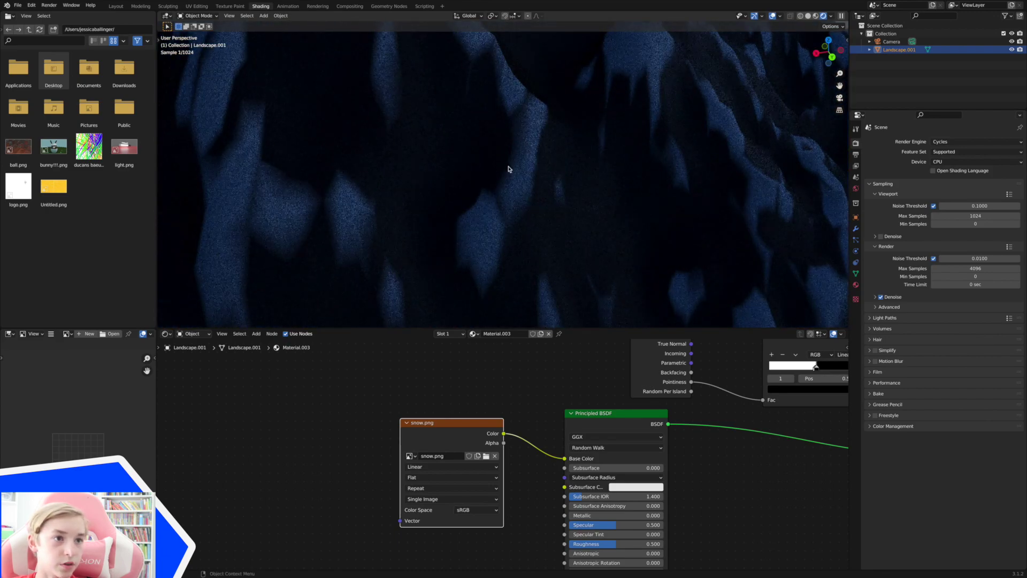
drag(841, 75, 841, 131)
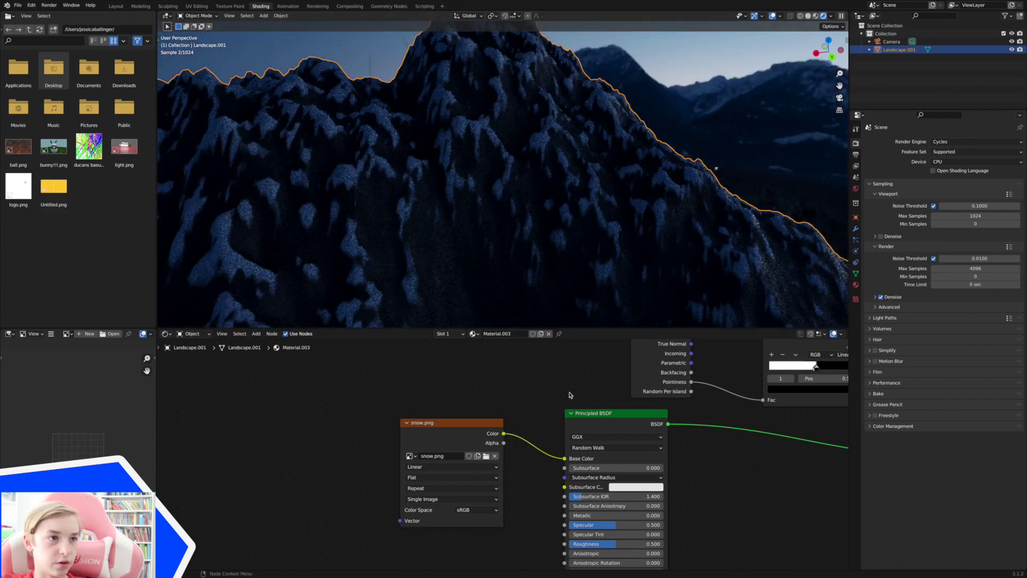
Duplicate the snow.png image texture node and place the copy beside the black Principled BSDF
scroll(586, 396, down, 8)
scroll(586, 396, right, 10)
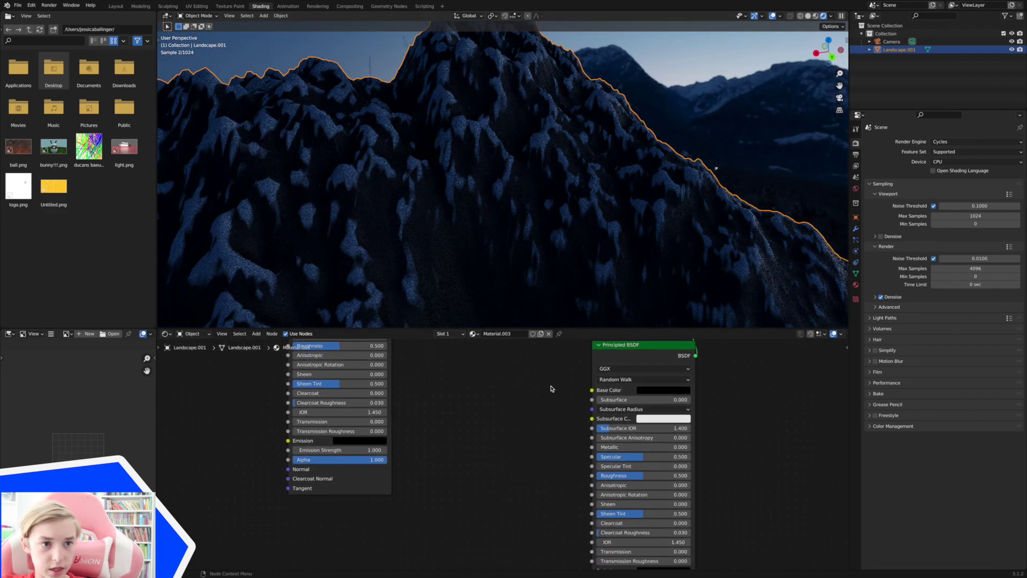
scroll(647, 380, up, 6)
scroll(647, 380, left, 10)
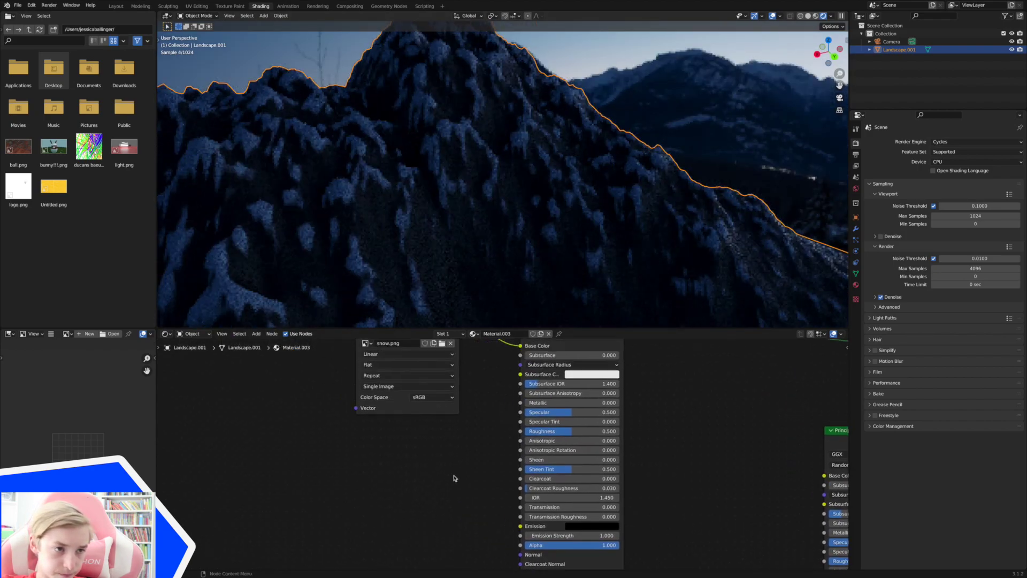
scroll(427, 359, up, 2)
click(419, 398)
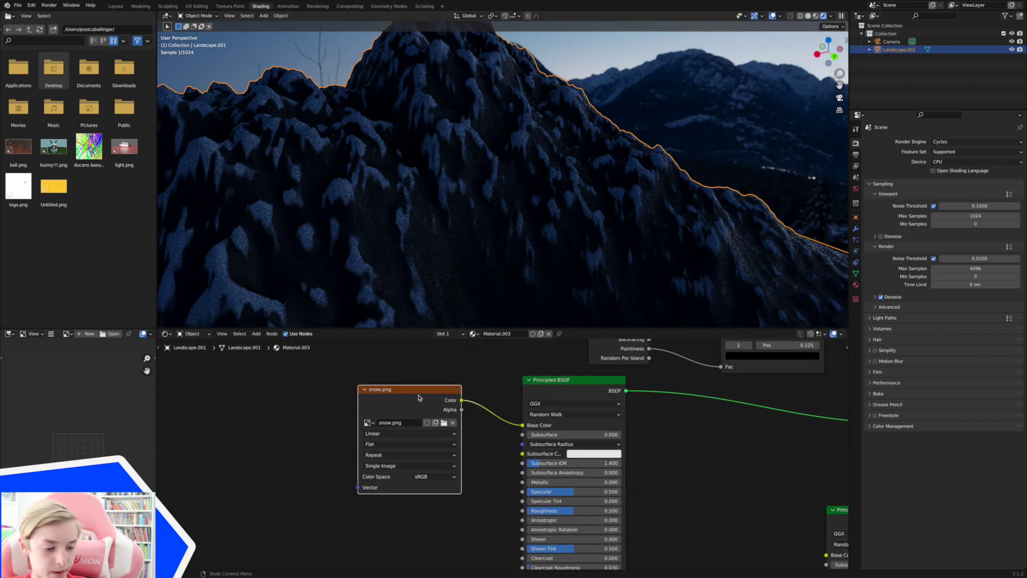
key(shift+d)
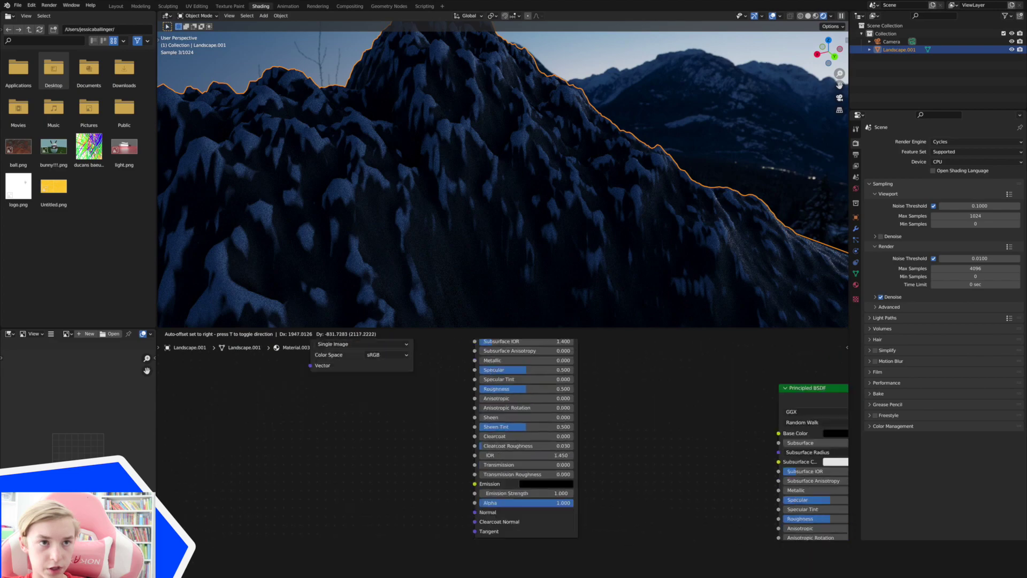
click(680, 354)
Load rock.png into the duplicated texture node and connect its Color to the black Principled BSDF's Base Color
scroll(674, 406, up, 5)
scroll(673, 406, right, 5)
scroll(673, 405, up, 2)
drag(660, 433, 706, 438)
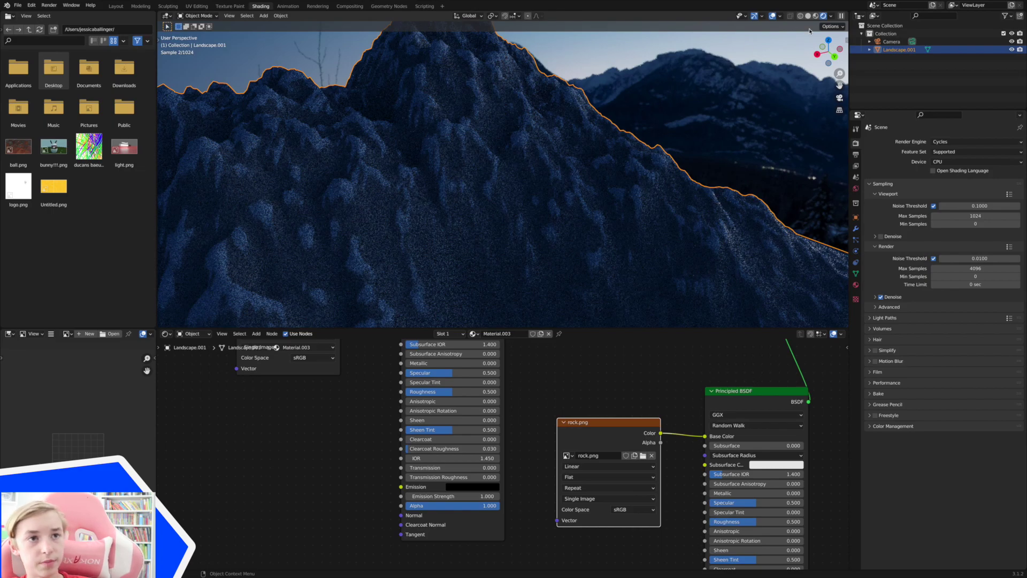
Inspect the snow and rock textures on the rendered mountain from several angles and distances
scroll(659, 181, down, 8)
scroll(658, 180, right, 2)
scroll(658, 180, right, 5)
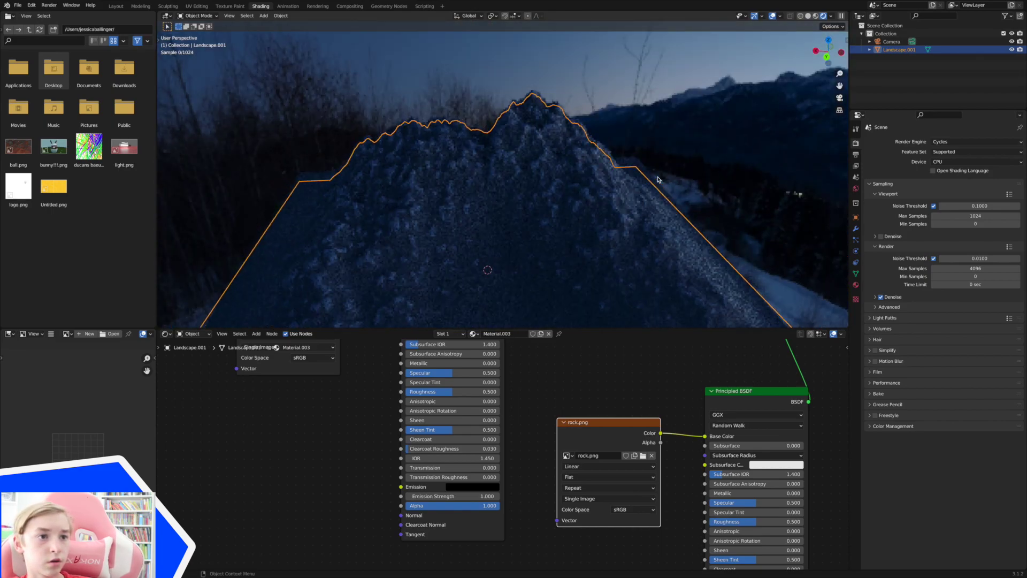
scroll(658, 180, left, 2)
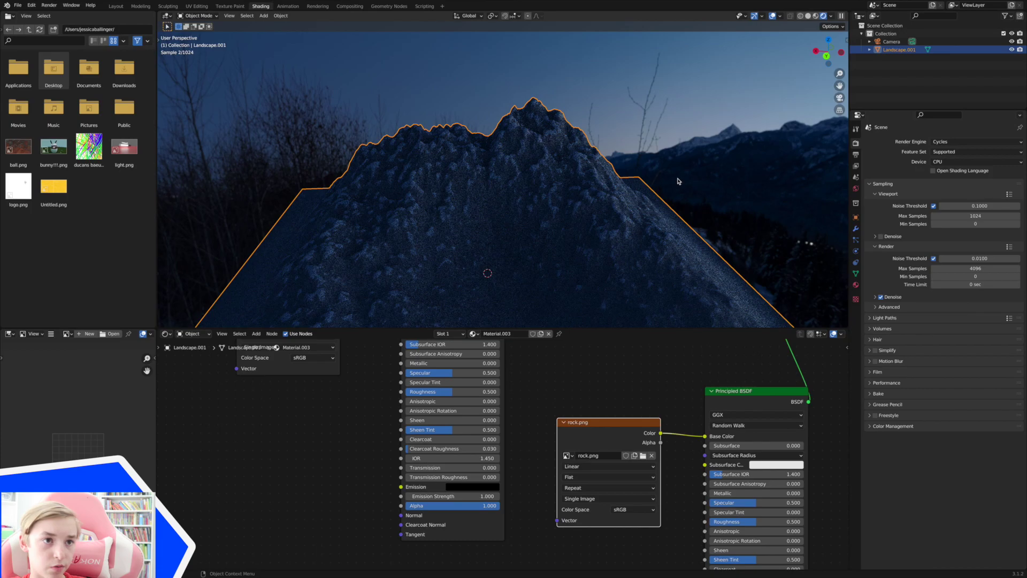
drag(840, 74, 827, 139)
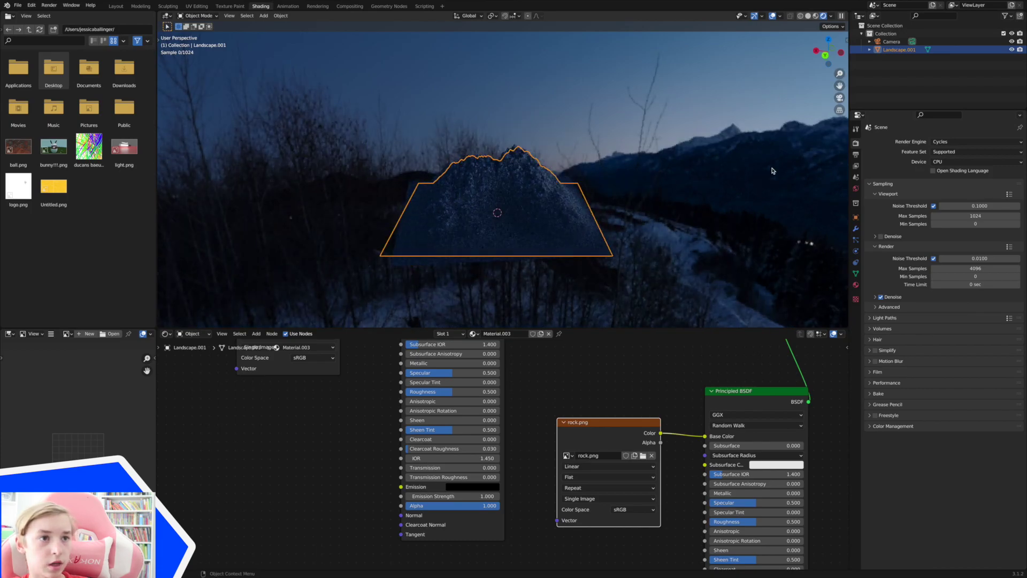
scroll(759, 144, down, 5)
click(759, 145)
scroll(759, 144, up, 5)
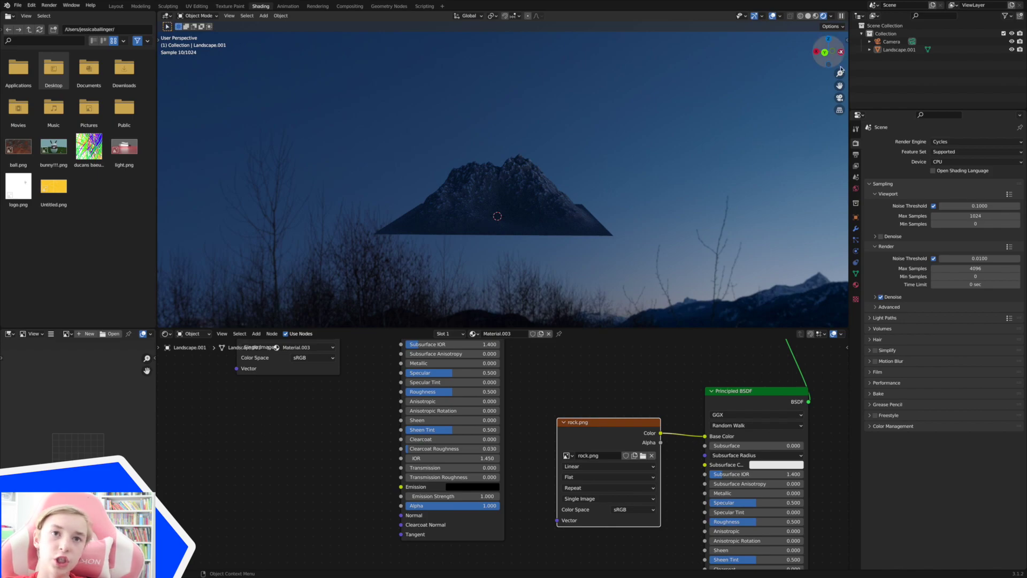
drag(839, 73, 839, 33)
drag(840, 74, 839, 125)
Check the textured mountain in Material Preview shading and return the viewport to Rendered shading
click(816, 16)
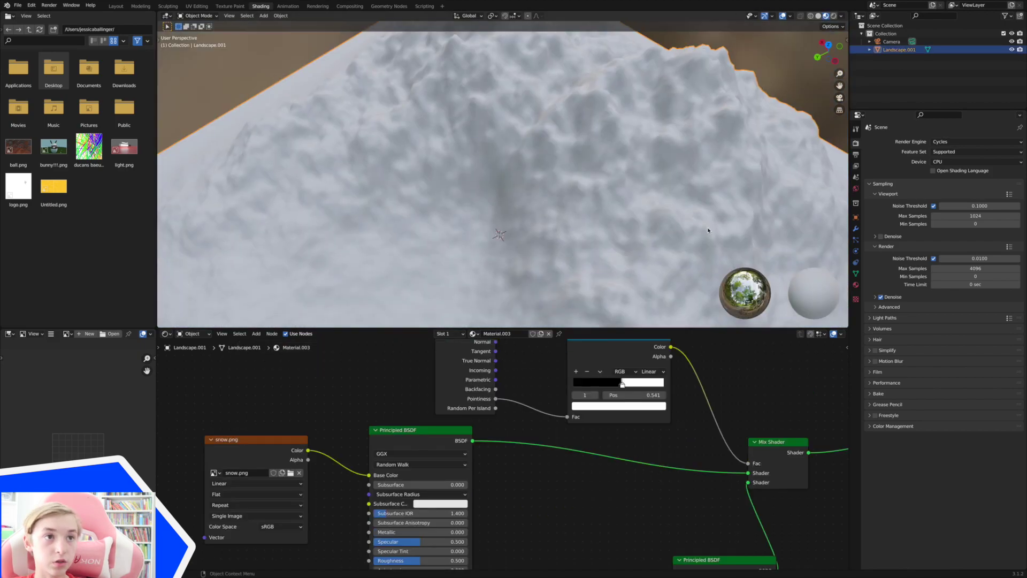
scroll(707, 229, down, 5)
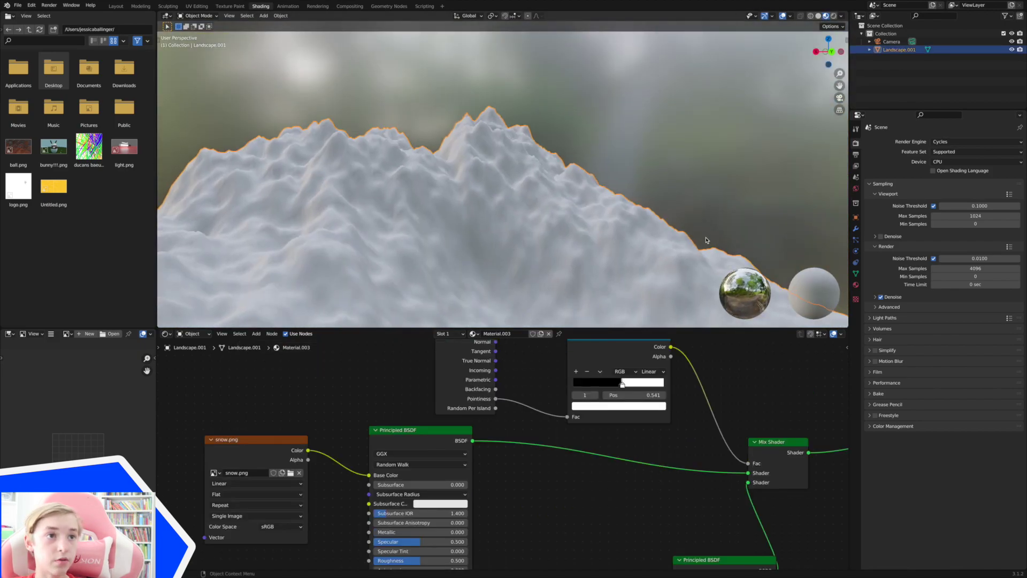
click(834, 16)
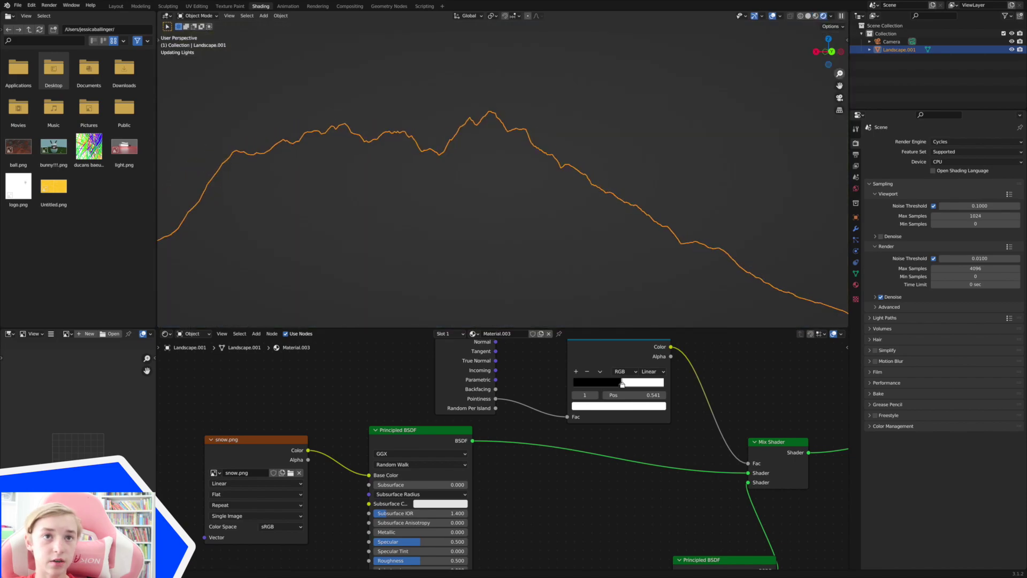
Move the ColorRamp's white stop to position 0.511, checking the snow and rock mix on the whole mountain
scroll(794, 88, down, 5)
click(794, 88)
middle_drag(794, 88, 753, 105)
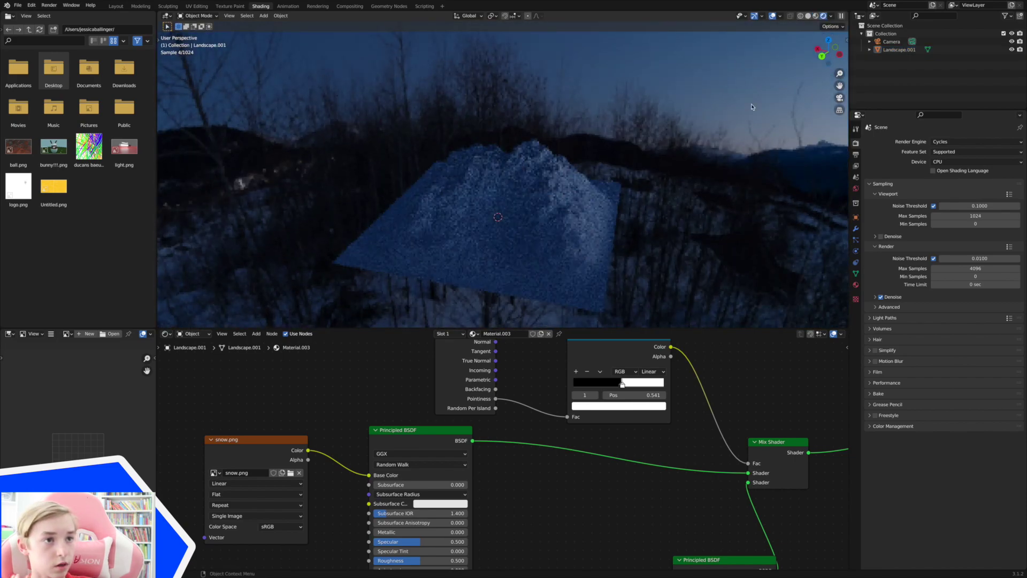
drag(625, 385, 622, 384)
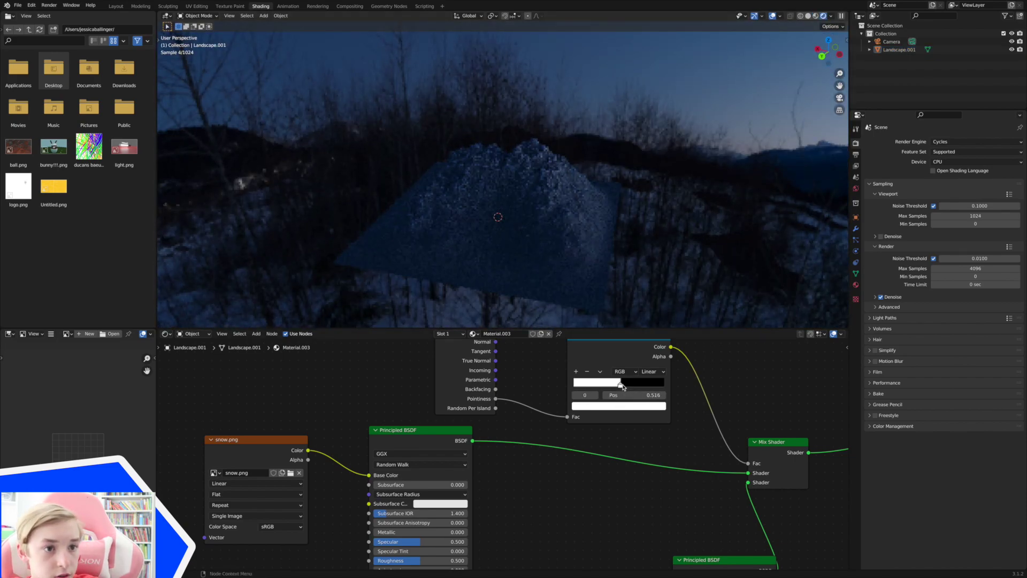
middle_drag(542, 149, 539, 159)
Put the landscape mesh in Edit Mode and switch to the UV Editing workspace
click(539, 160)
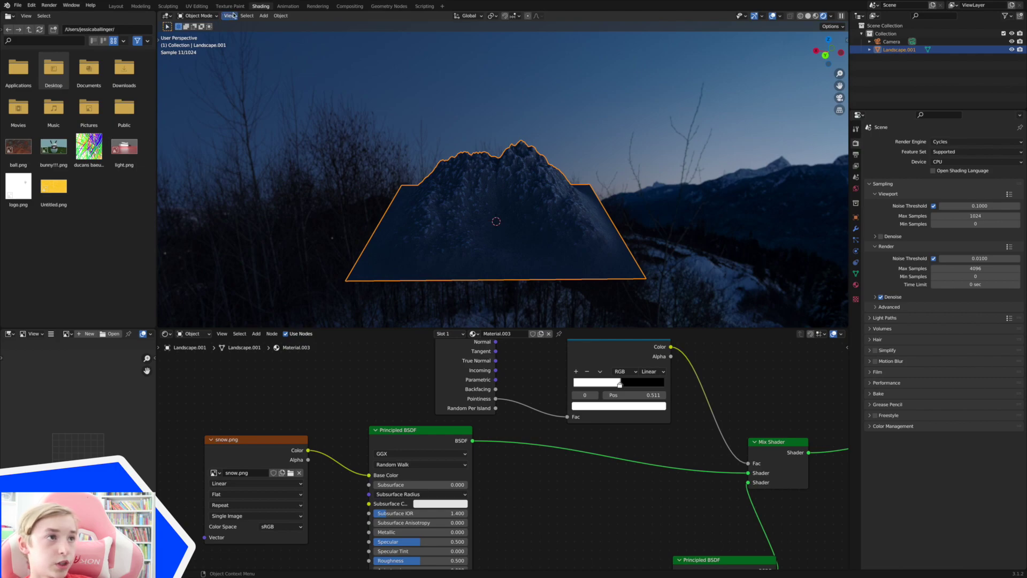
click(212, 17)
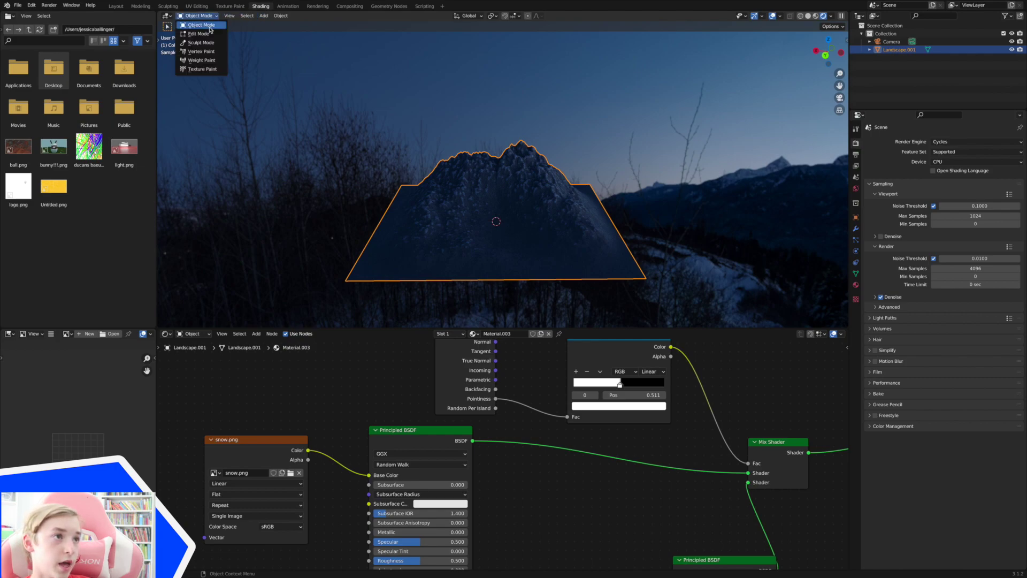
click(208, 34)
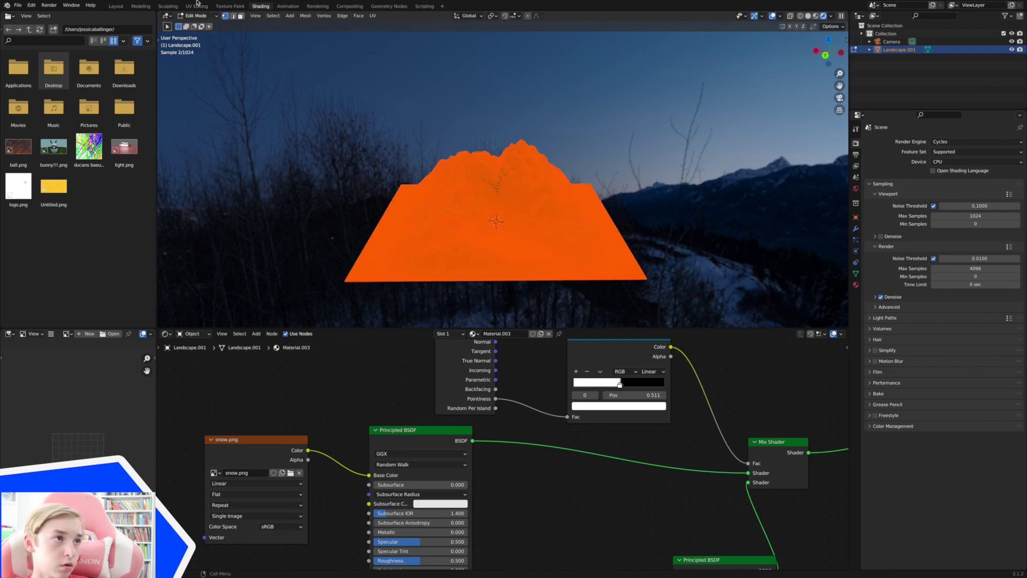
click(202, 6)
middle_drag(711, 358, 683, 321)
drag(843, 75, 844, 49)
mouse_move(720, 217)
middle_down()
mouse_move(693, 220)
mouse_move(702, 224)
middle_up()
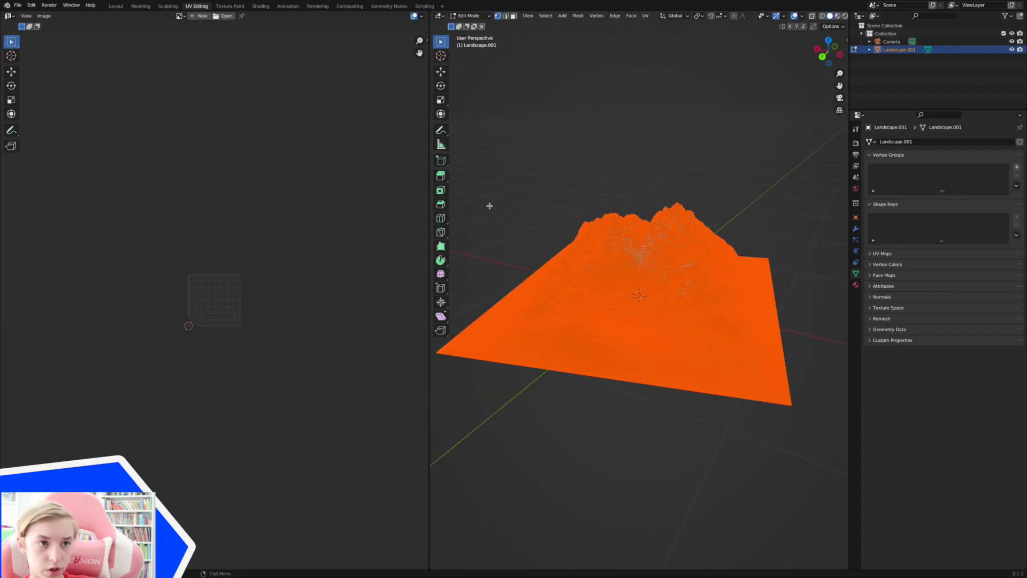
Unwrap the entire landscape mesh and deselect its UVs over the rock.png image
key(u)
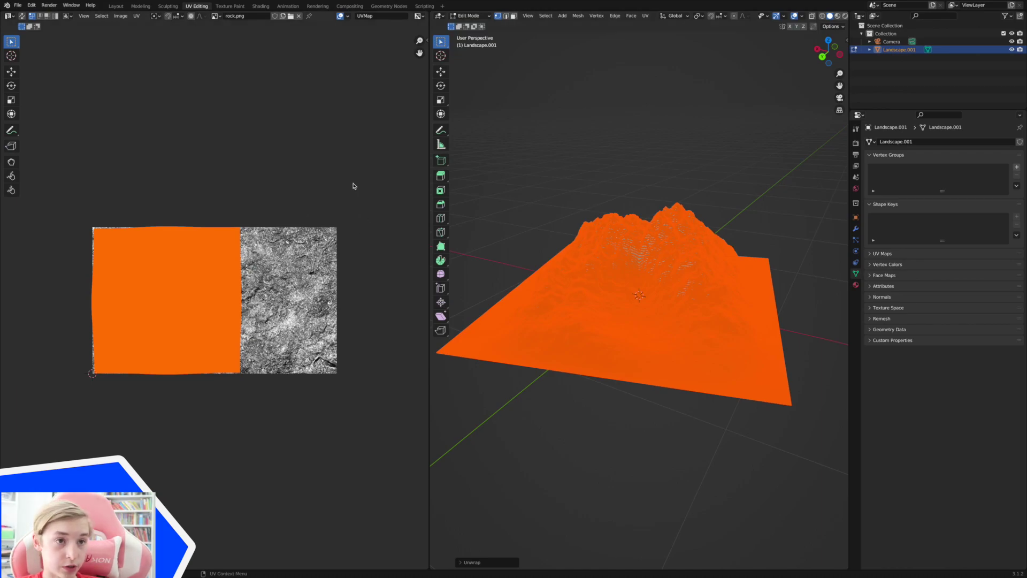
click(294, 182)
middle_drag(272, 245, 287, 245)
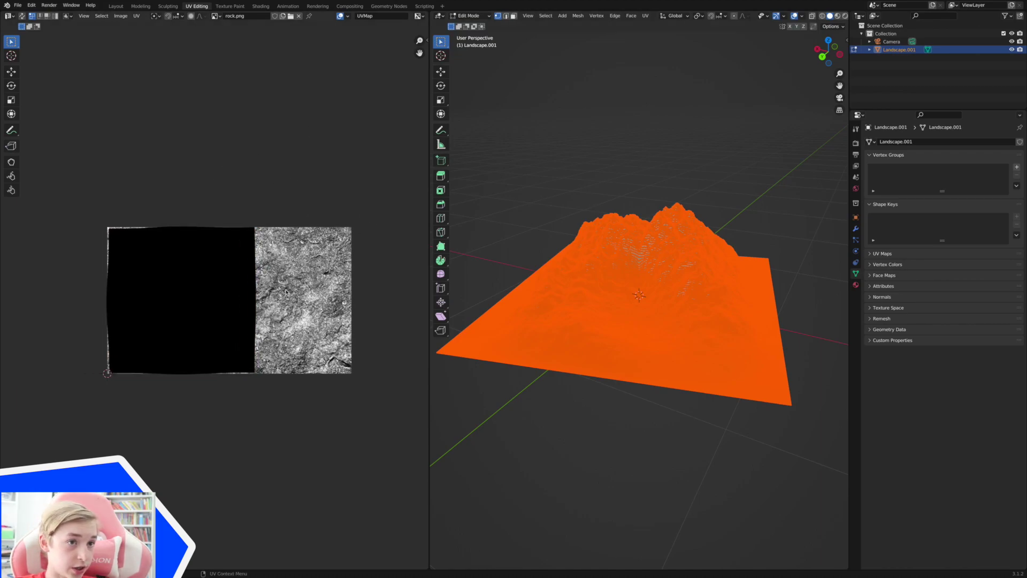
Scale up all the landscape's UVs to more than five times their size, well beyond the rock.png image's bounds
key(a)
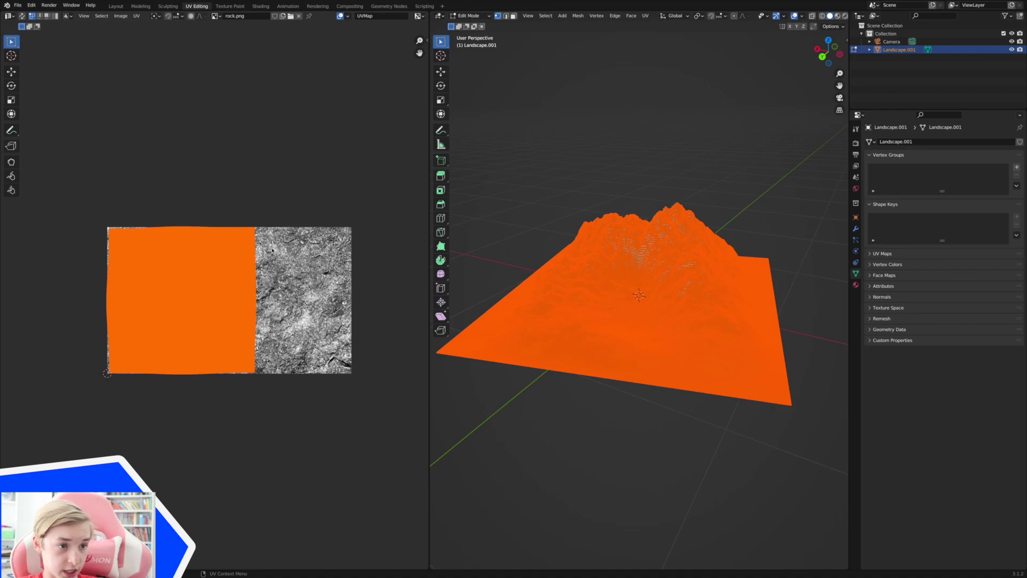
key(s)
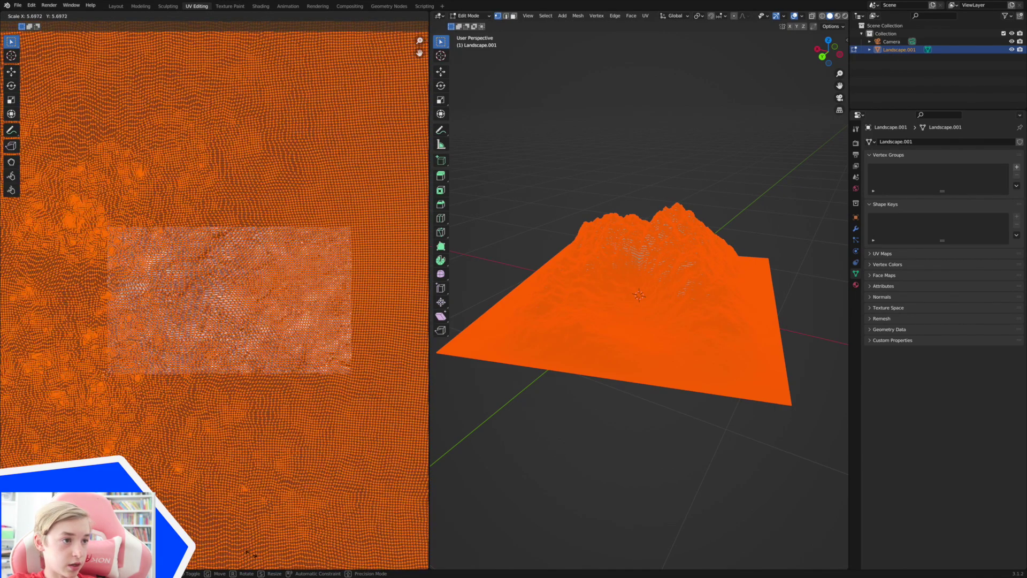
click(358, 147)
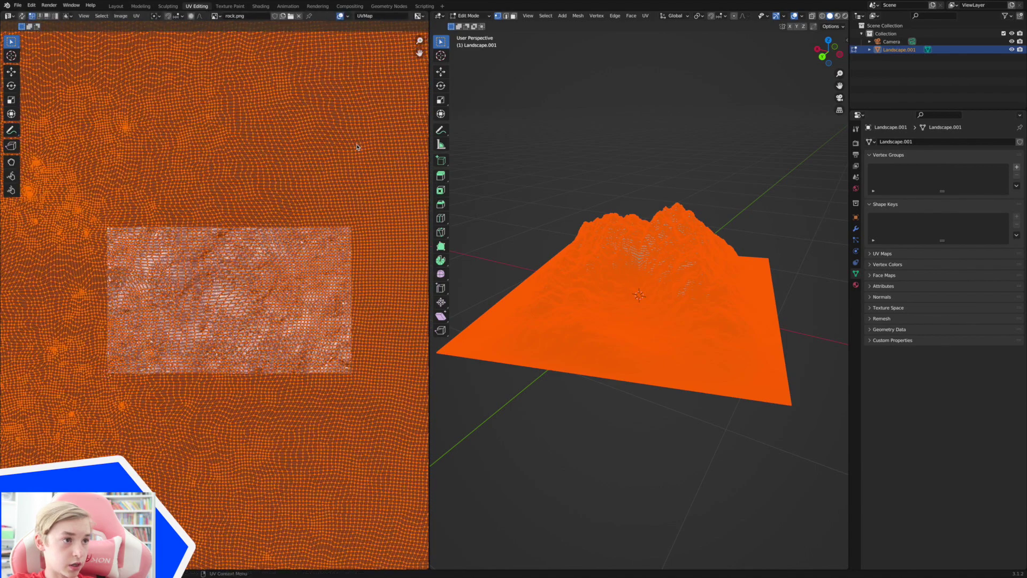
Show the viewport in Rendered shading, deselect the whole mesh and return the landscape to Object Mode
click(846, 17)
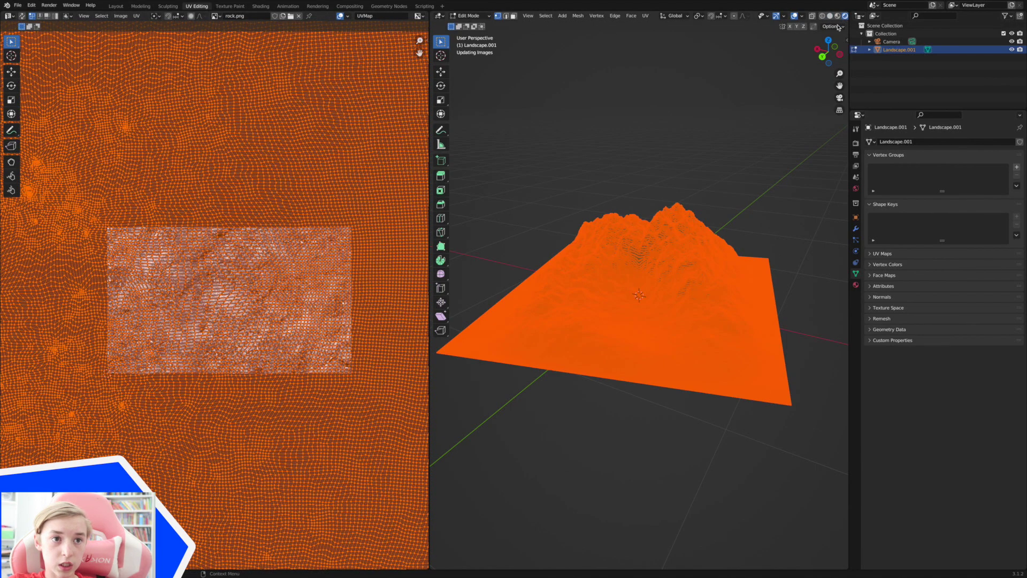
key(alt+a)
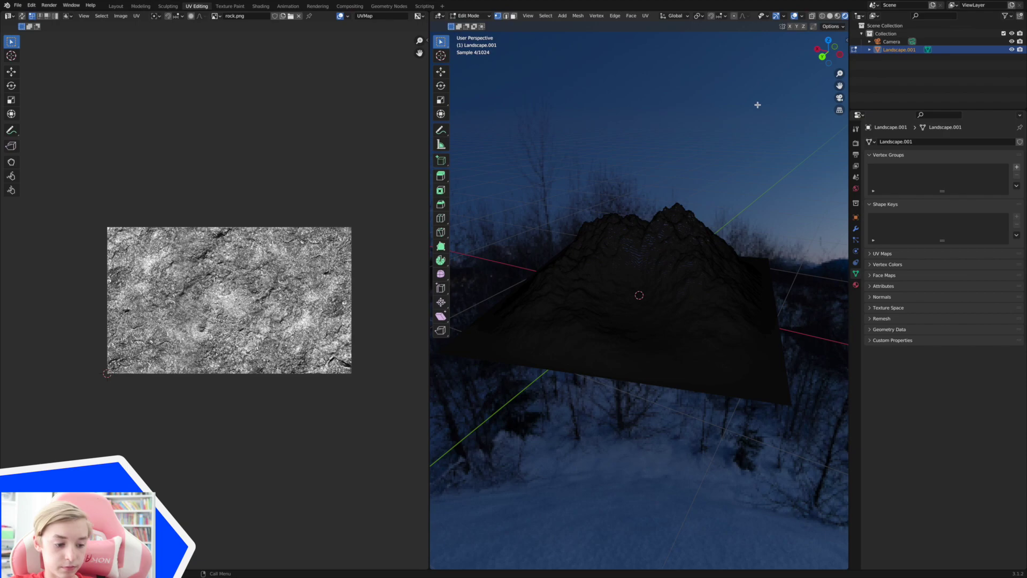
key(Tab)
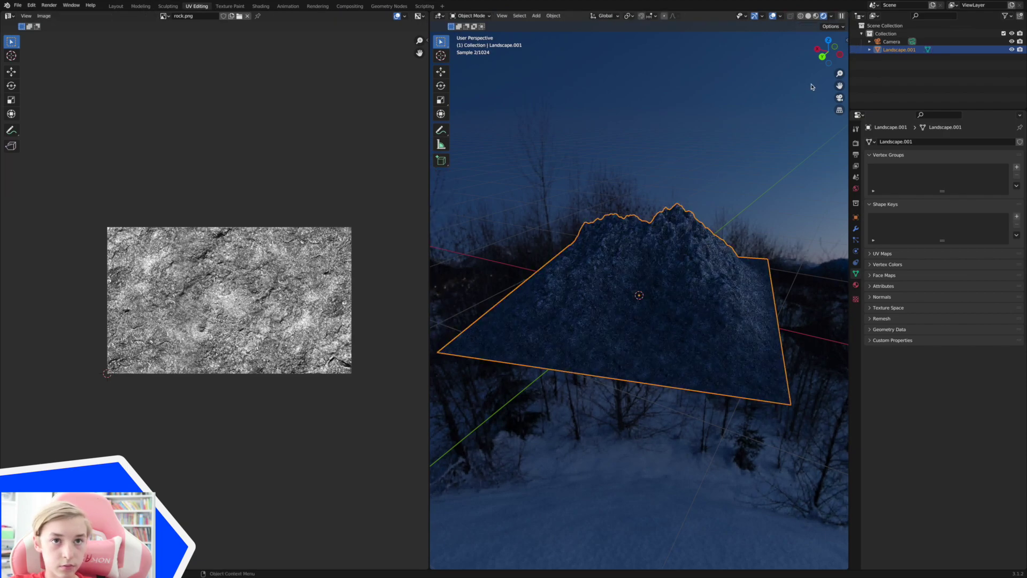
Examine the rescaled snow and rock textures up close on the mountain, with the landscape deselected and then reselected
click(840, 99)
middle_drag(810, 226, 804, 218)
click(804, 187)
mouse_move(839, 73)
mouse_down()
mouse_move(840, 55)
mouse_move(835, 78)
mouse_up()
middle_drag(737, 202, 800, 195)
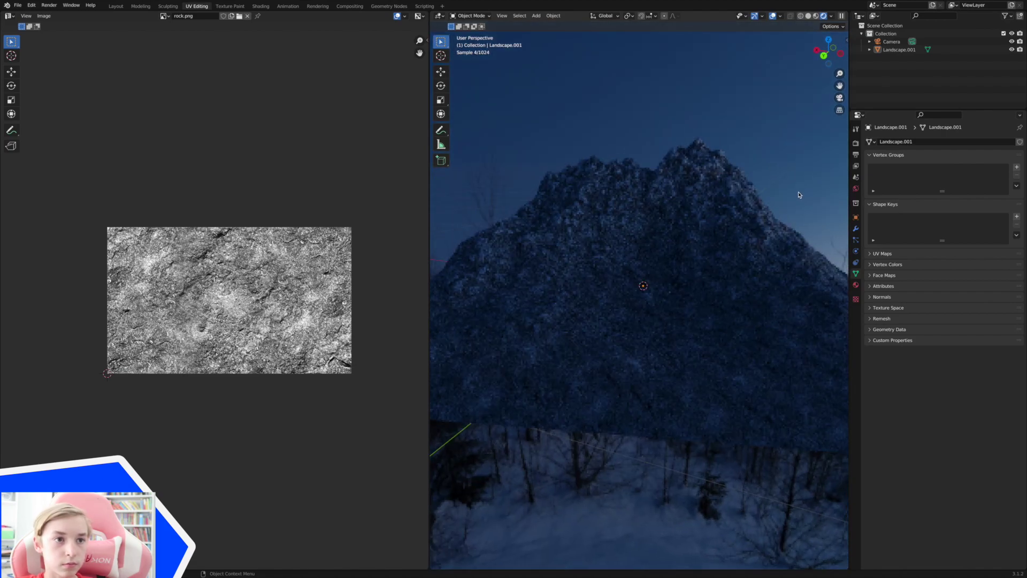
click(610, 283)
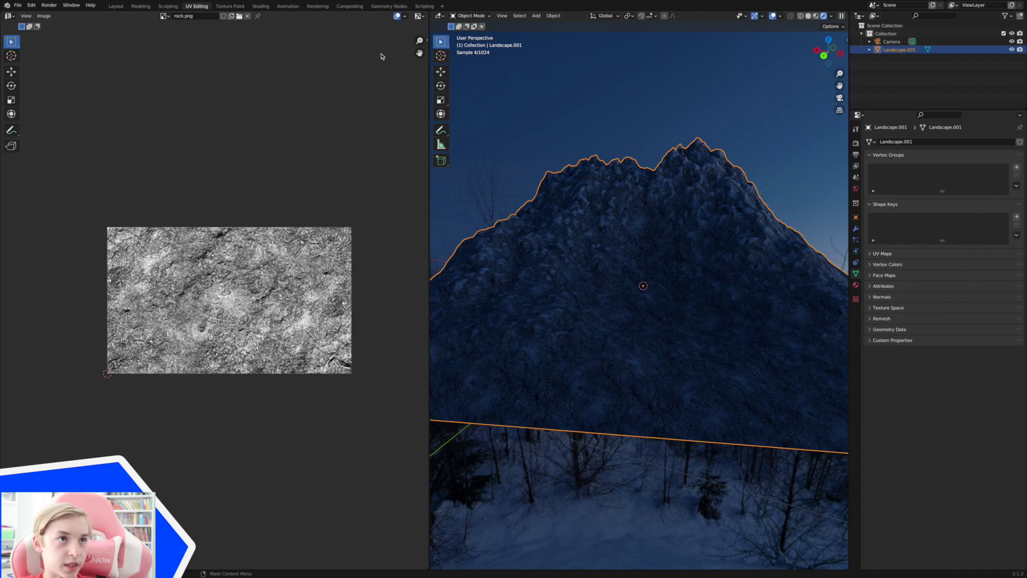
Select the landscape's entire mesh in Edit Mode, scale its UVs in the UV Editor, and return to Object Mode
click(460, 15)
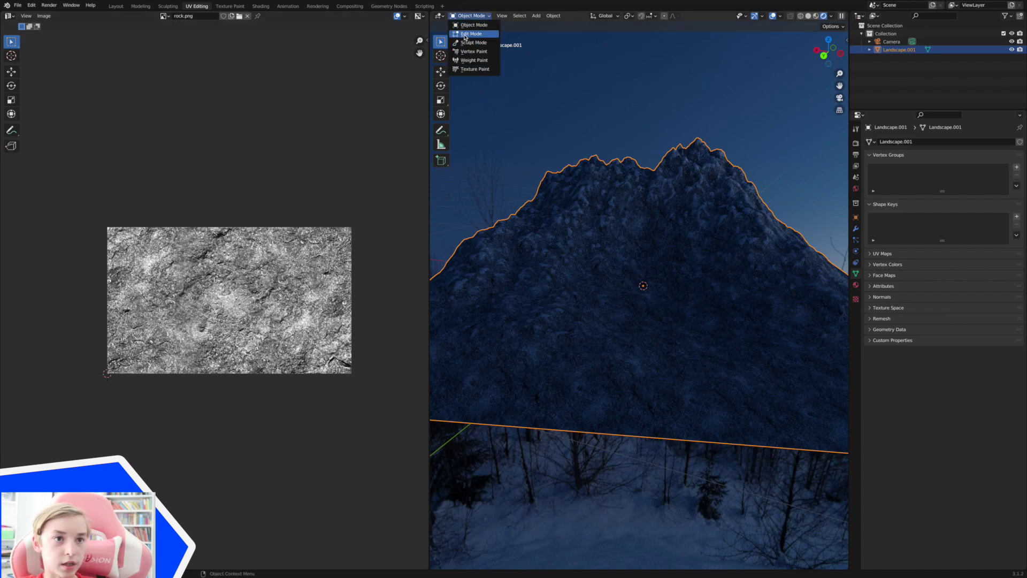
key(Tab)
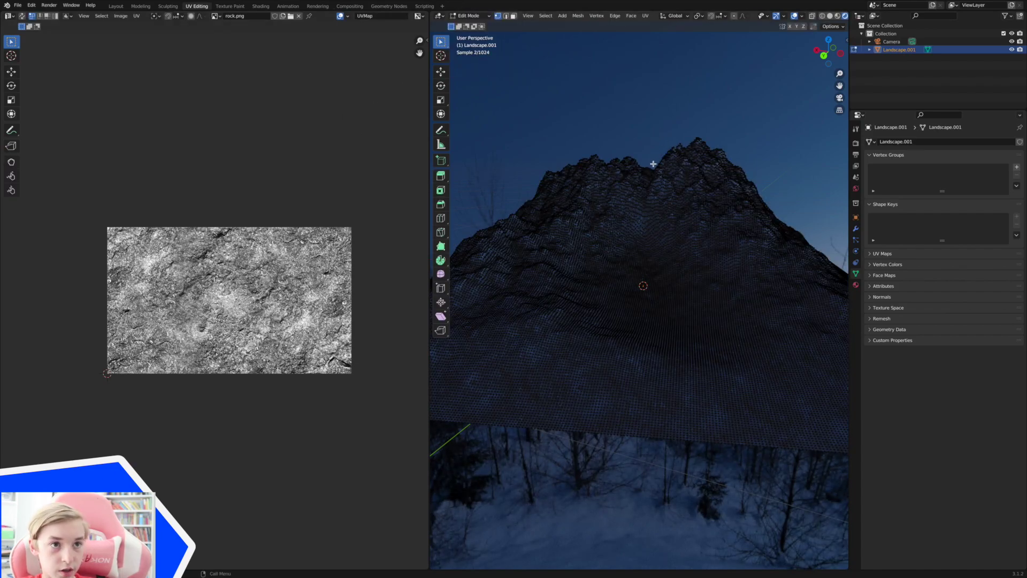
key(a)
key(s)
click(369, 165)
key(Tab)
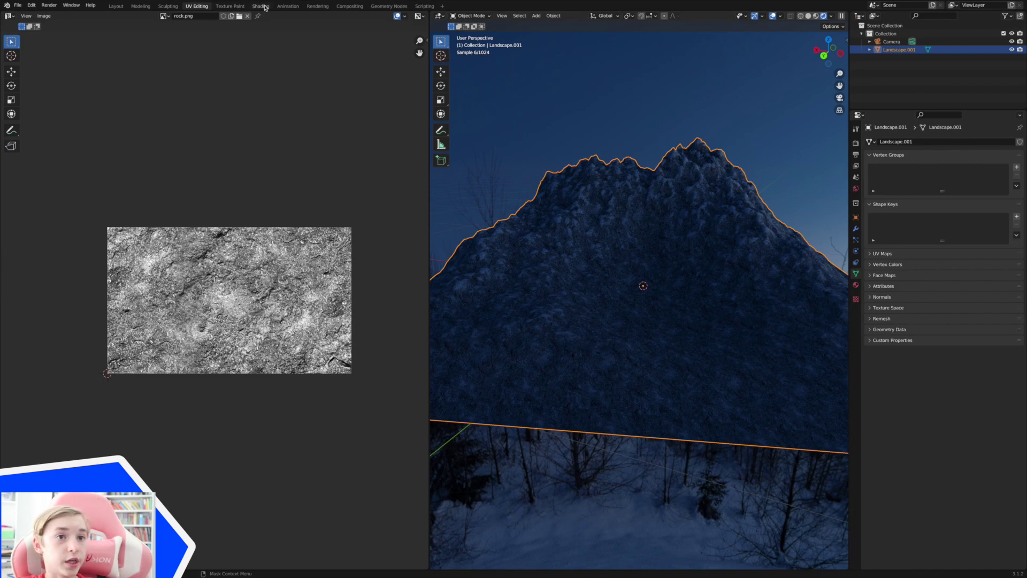
Switch to the Shading workspace and move the ColorRamp's white stop to position 0.461
click(261, 7)
click(423, 42)
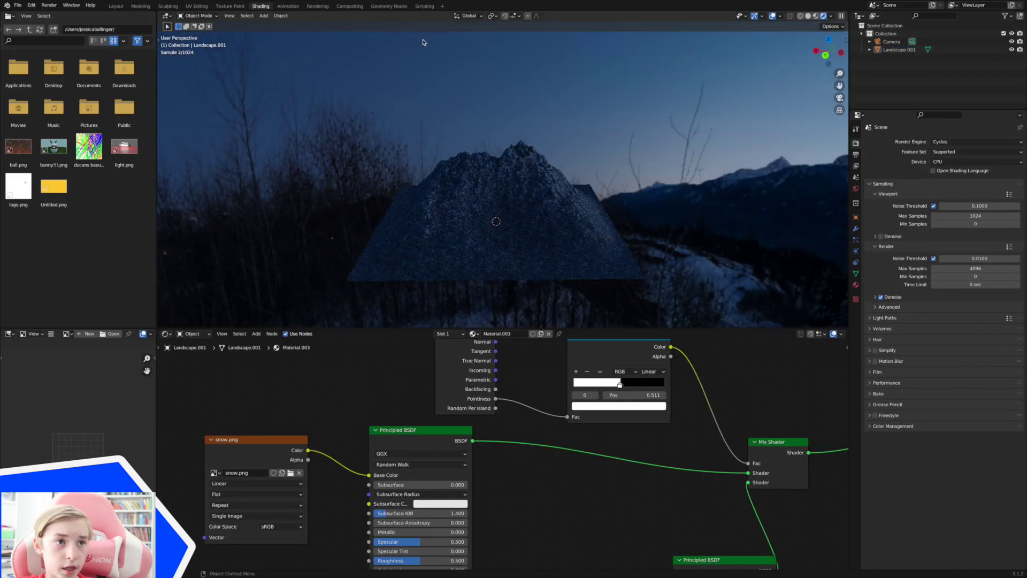
scroll(824, 84, up, 5)
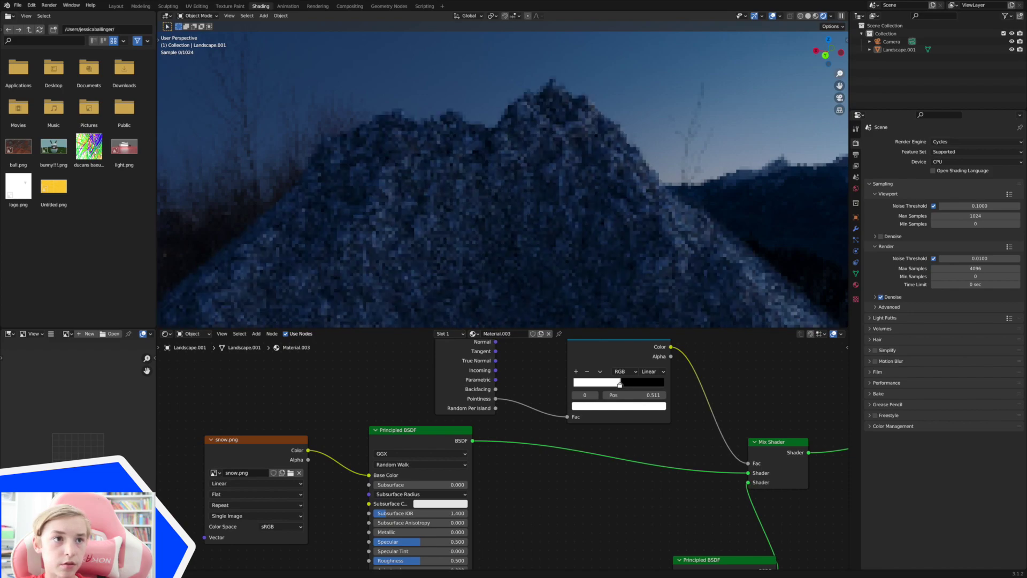
scroll(619, 425, up, 3)
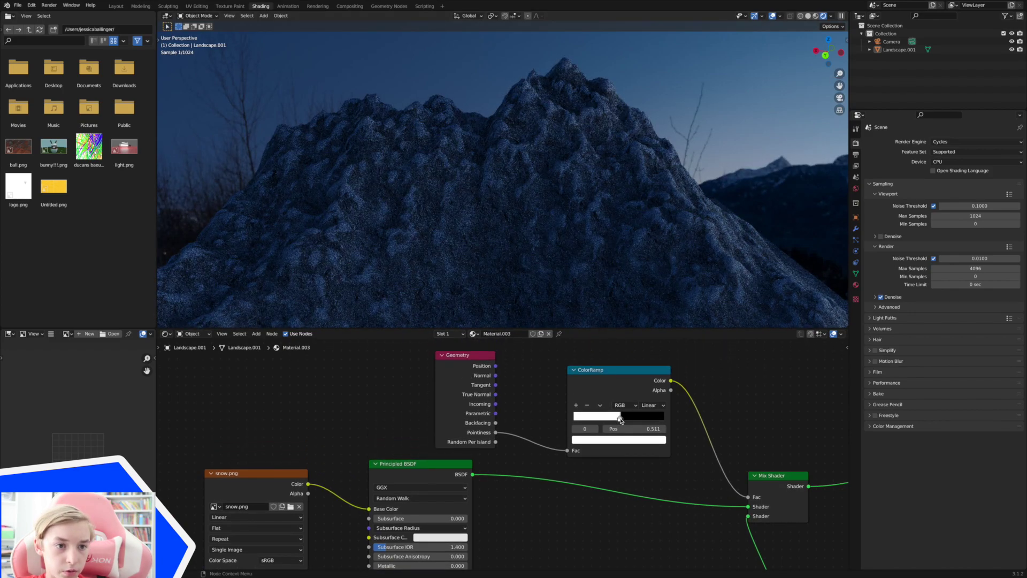
drag(619, 420, 622, 420)
scroll(619, 421, right, 1)
drag(618, 420, 613, 421)
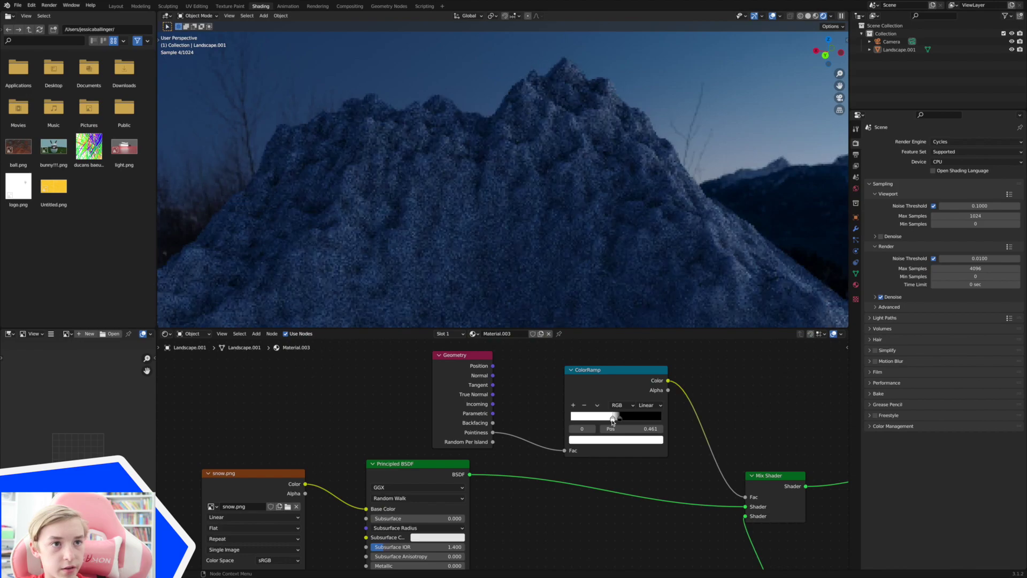
Tighten the snow-to-rock transition by placing the ColorRamp's white stop at 0.495 and its black stop at 0.514
drag(840, 74, 532, 101)
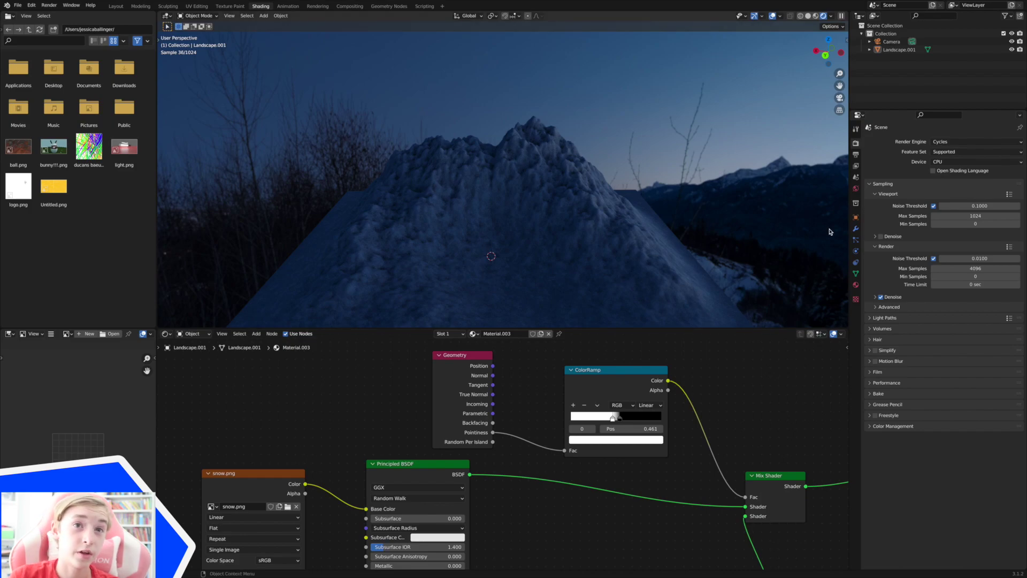
drag(840, 74, 841, 48)
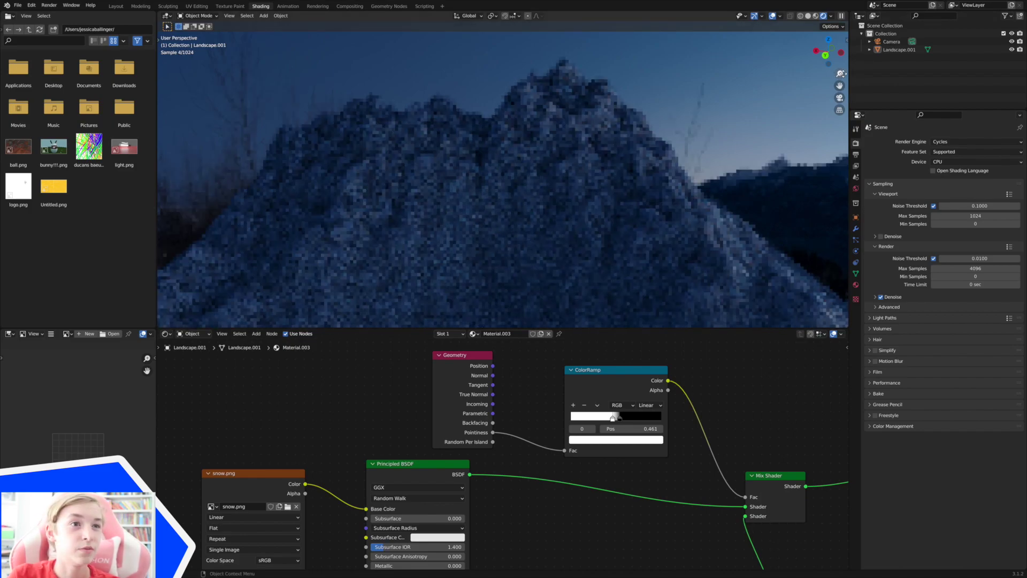
click(620, 418)
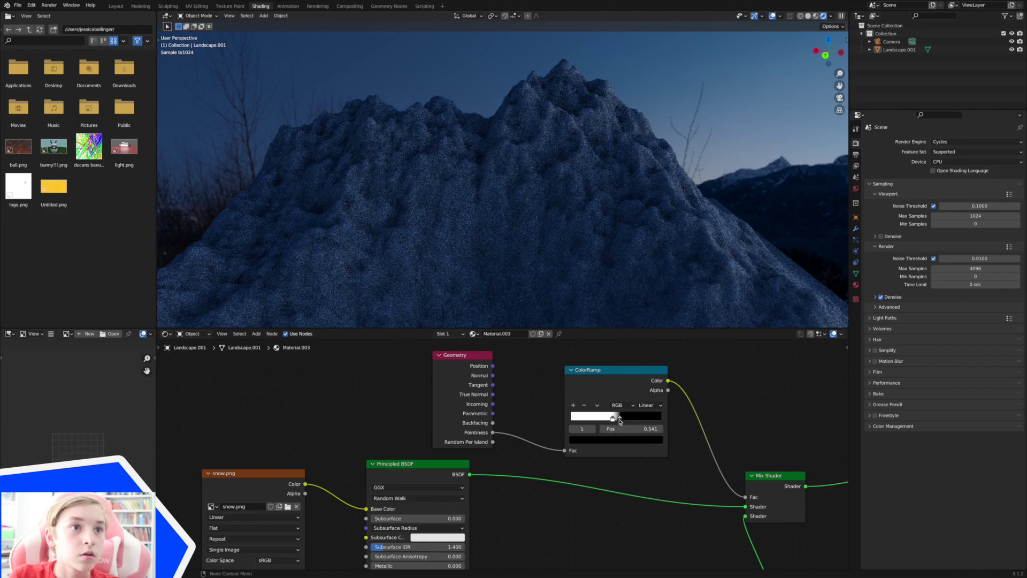
drag(619, 421, 620, 421)
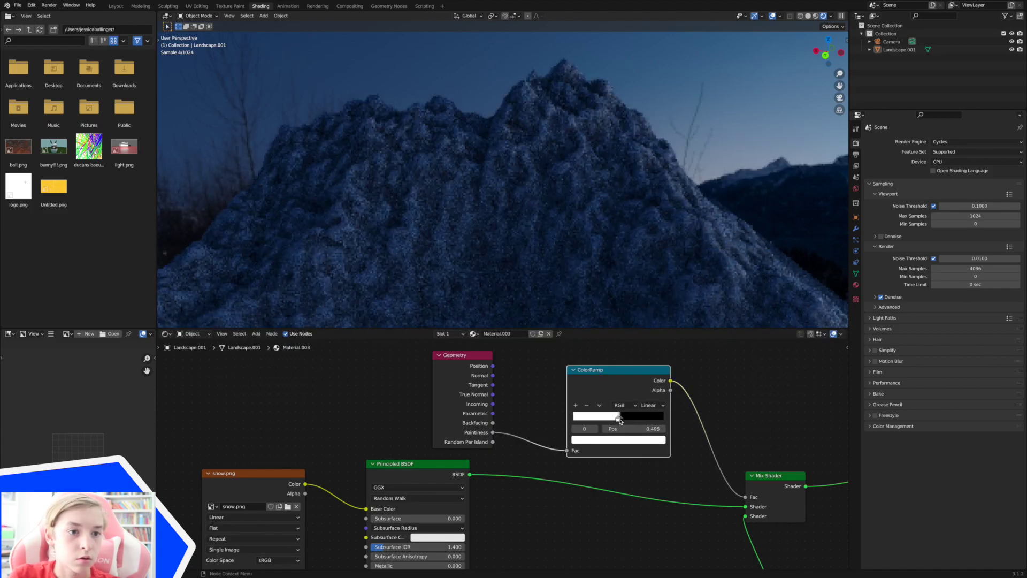
drag(621, 421, 620, 421)
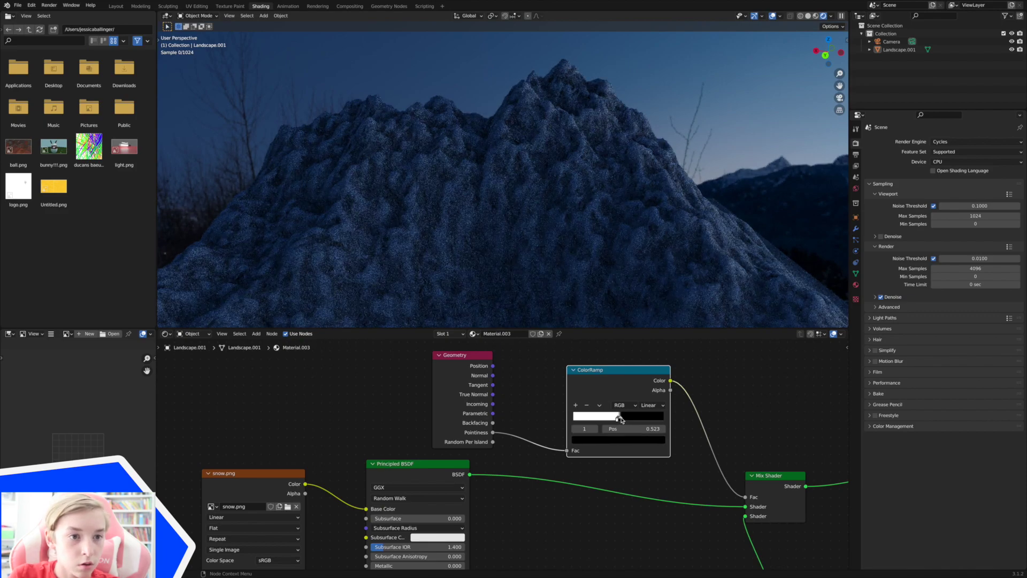
Examine the mountain's snow and rock blend from several angles and look over the material's node tree
middle_drag(621, 149, 628, 151)
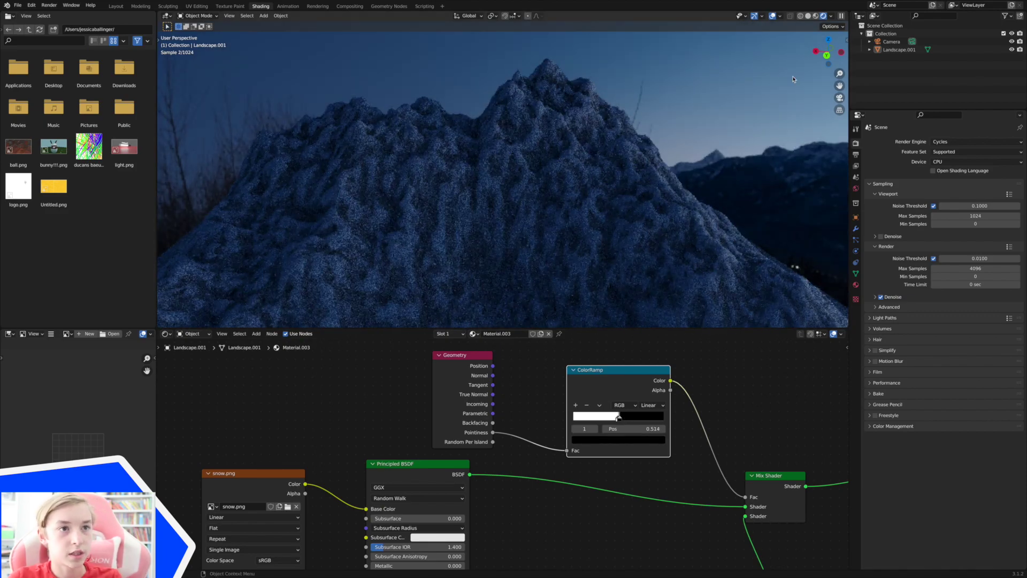
drag(839, 74, 839, 107)
middle_drag(727, 140, 723, 139)
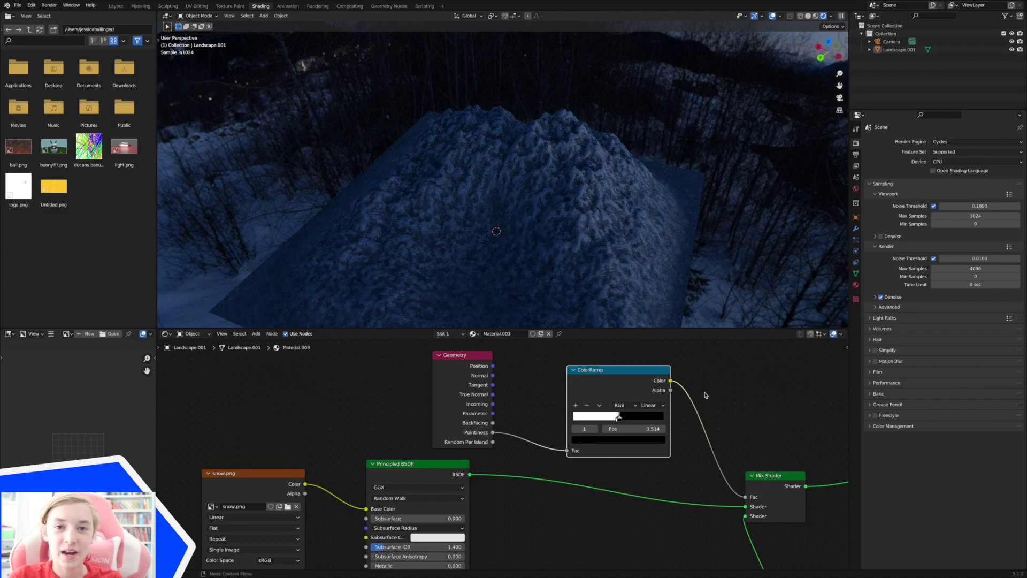
scroll(704, 395, left, 5)
scroll(704, 395, down, 6)
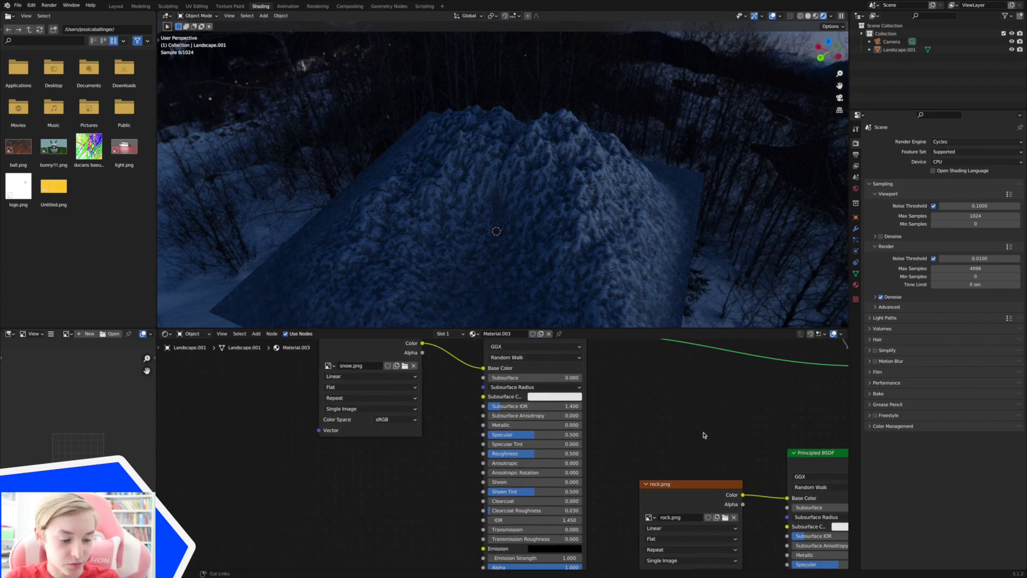
scroll(708, 412, down, 5)
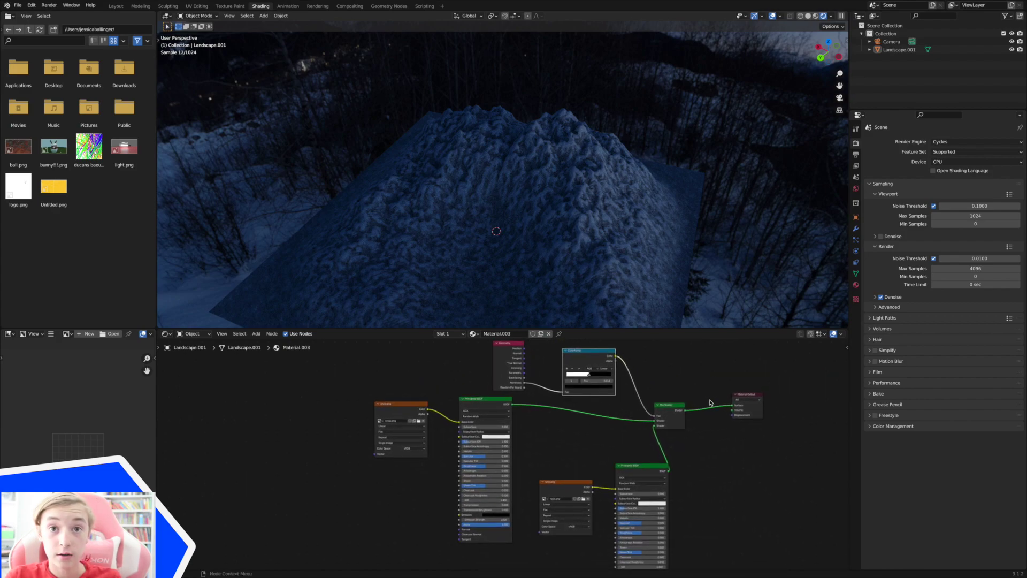
scroll(583, 444, up, 4)
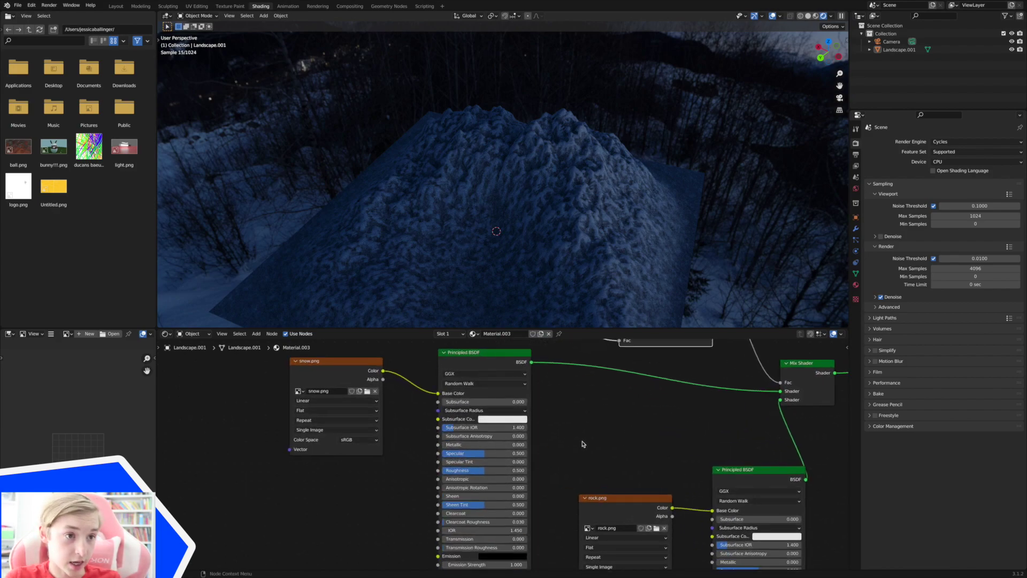
scroll(583, 443, down, 3)
scroll(583, 443, left, 2)
scroll(583, 444, down, 2)
scroll(583, 444, left, 1)
scroll(583, 442, up, 1)
scroll(627, 293, down, 3)
scroll(626, 293, left, 2)
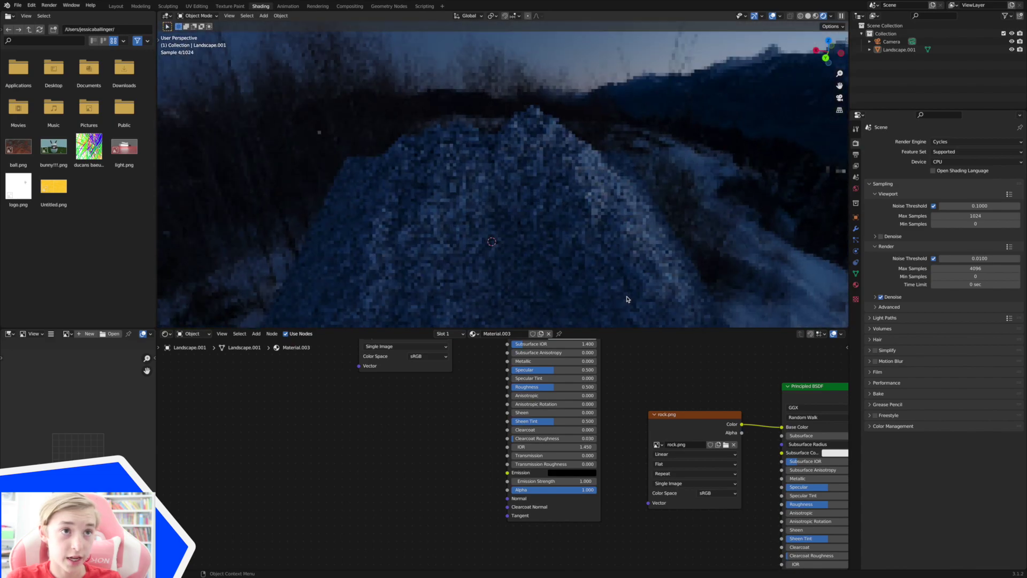
scroll(624, 145, up, 5)
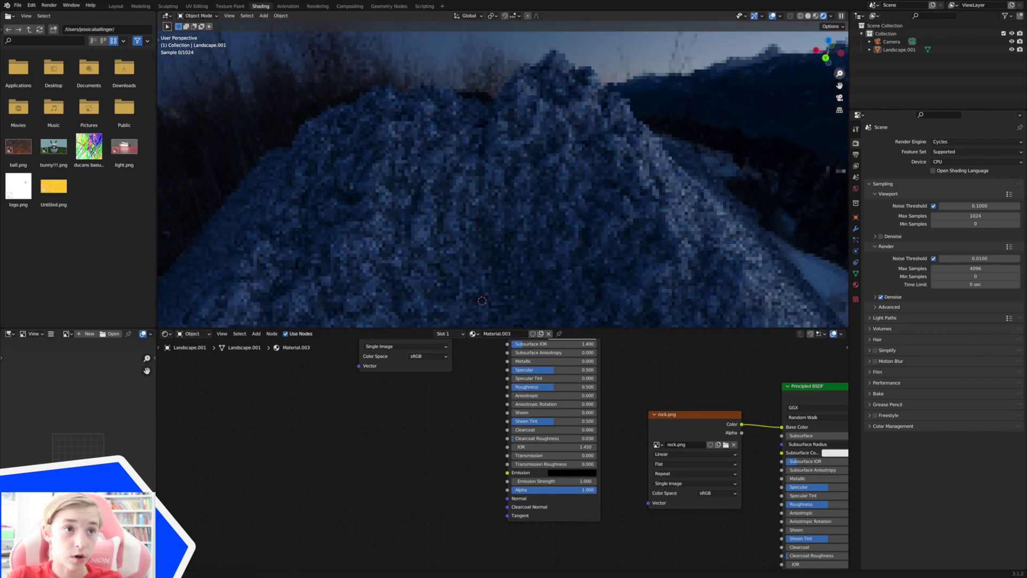
scroll(642, 259, up, 2)
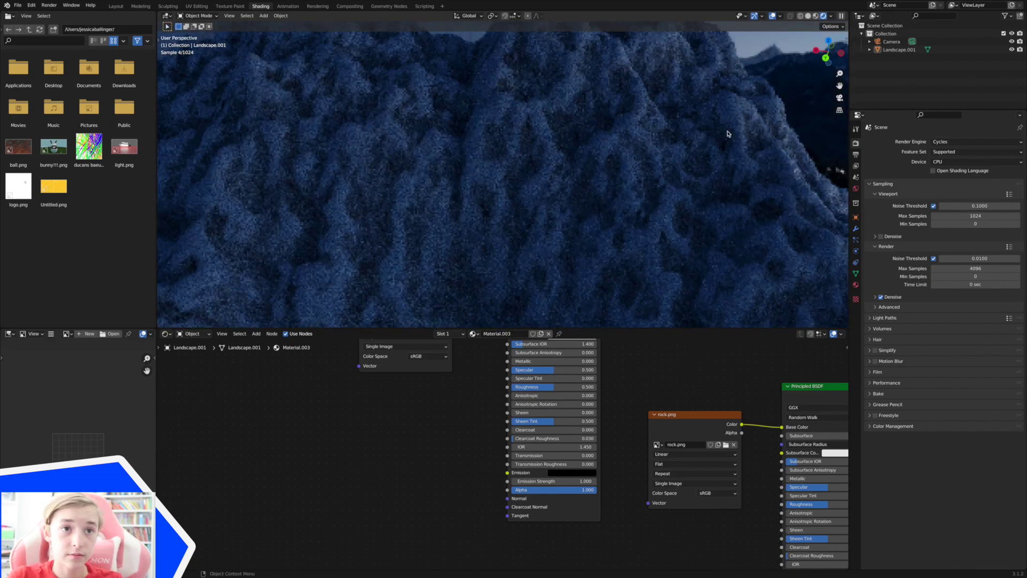
scroll(395, 498, up, 5)
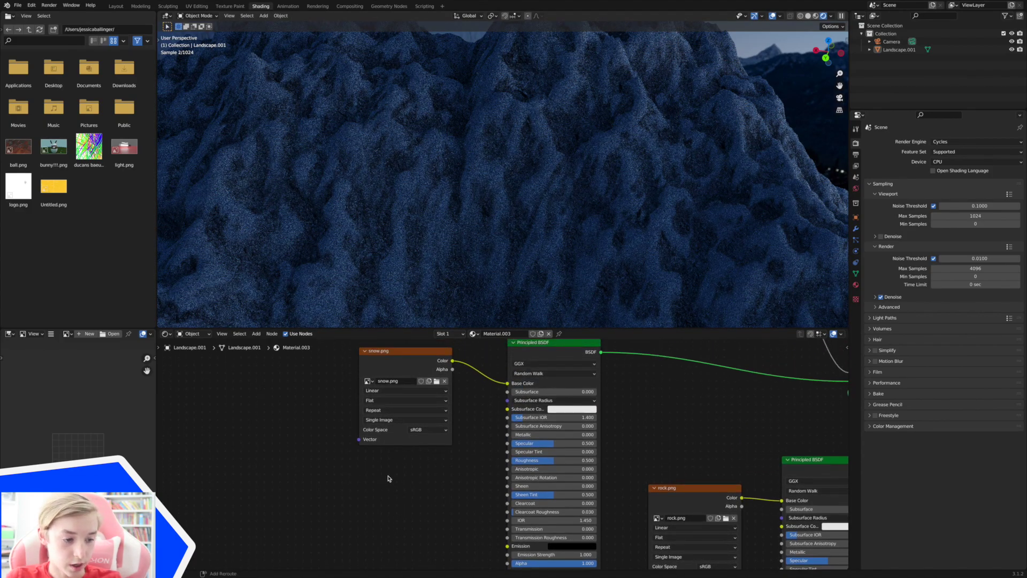
Duplicate the rock.png image texture node and place the copy below the original, beside the rock Principled BSDF
click(384, 352)
scroll(705, 485, down, 2)
click(705, 485)
scroll(690, 444, down, 3)
scroll(673, 388, down, 3)
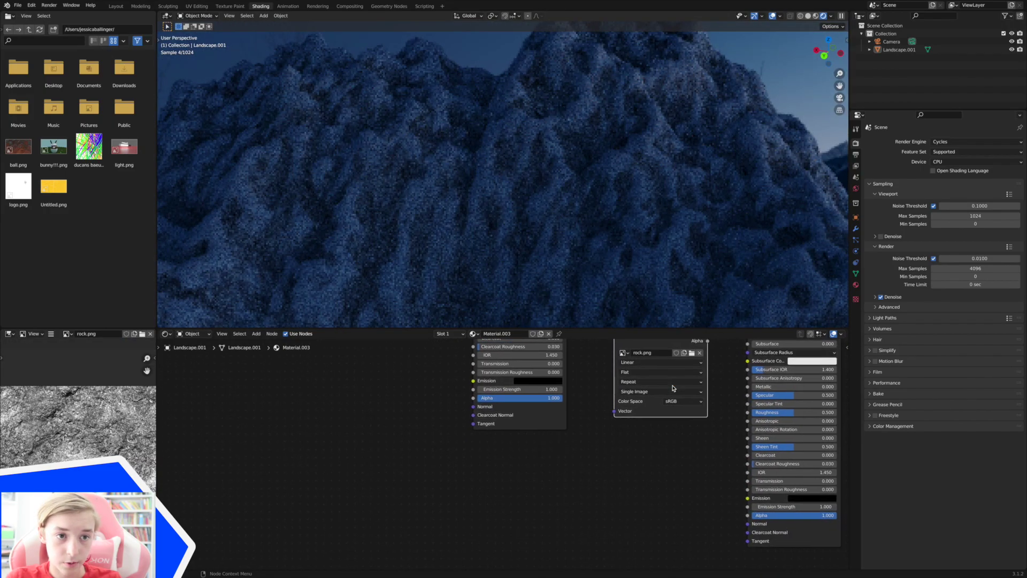
key(shift+d)
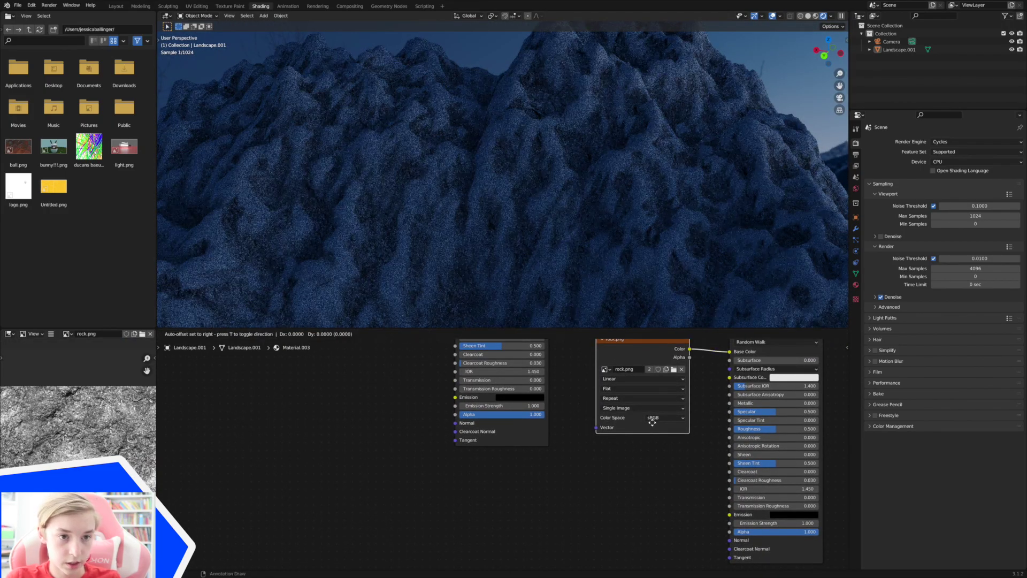
click(569, 466)
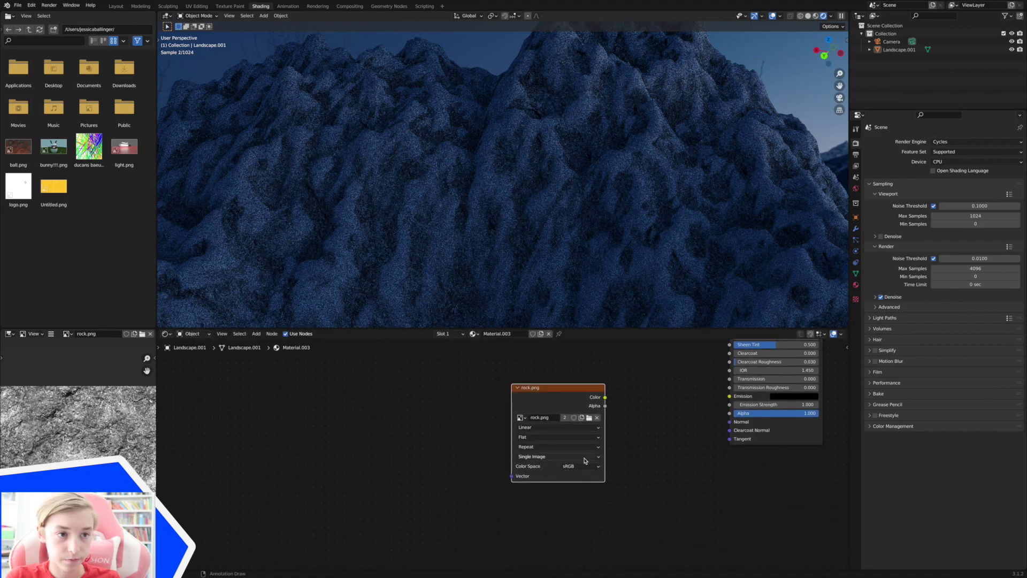
Connect the duplicated rock.png node's Color output to the Normal input of the rock Principled BSDF
drag(607, 398, 514, 401)
click(718, 418)
click(610, 396)
drag(607, 397, 730, 422)
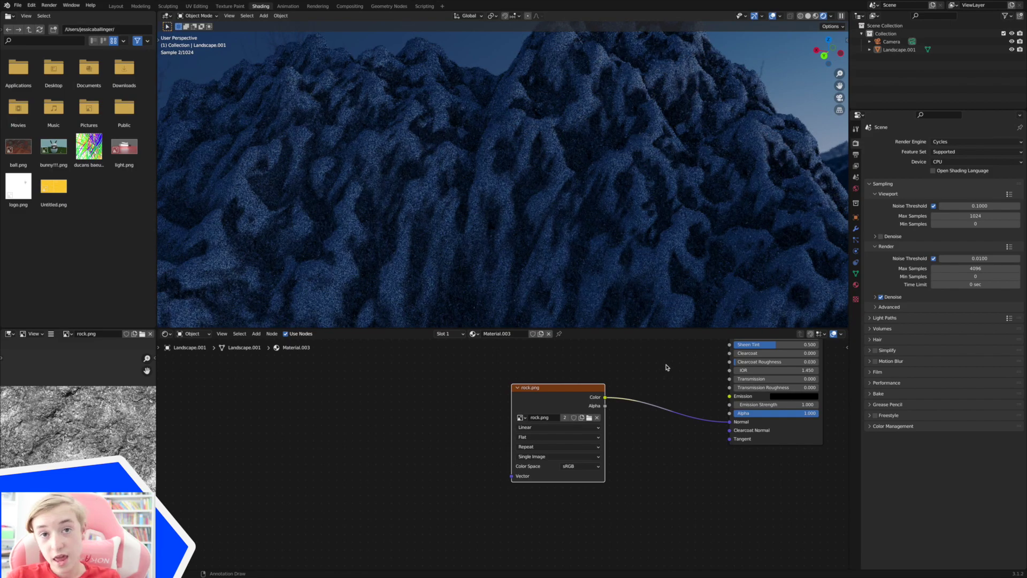
Insert a Bump node on the rock.png-to-Normal link, feed the image Color into its Height, and disconnect its Normal input
key(shift+a)
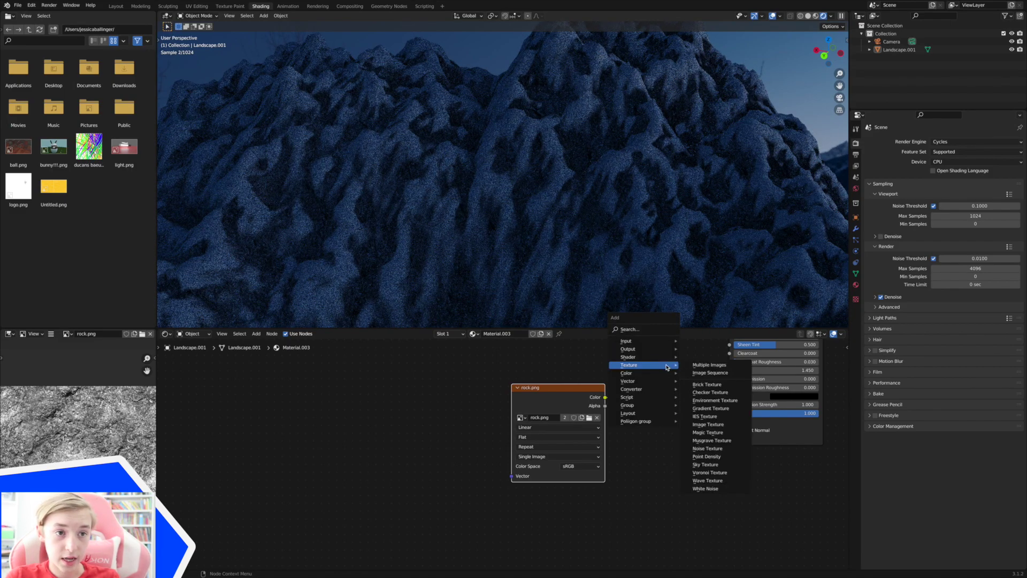
mouse_move(667, 381)
click(699, 384)
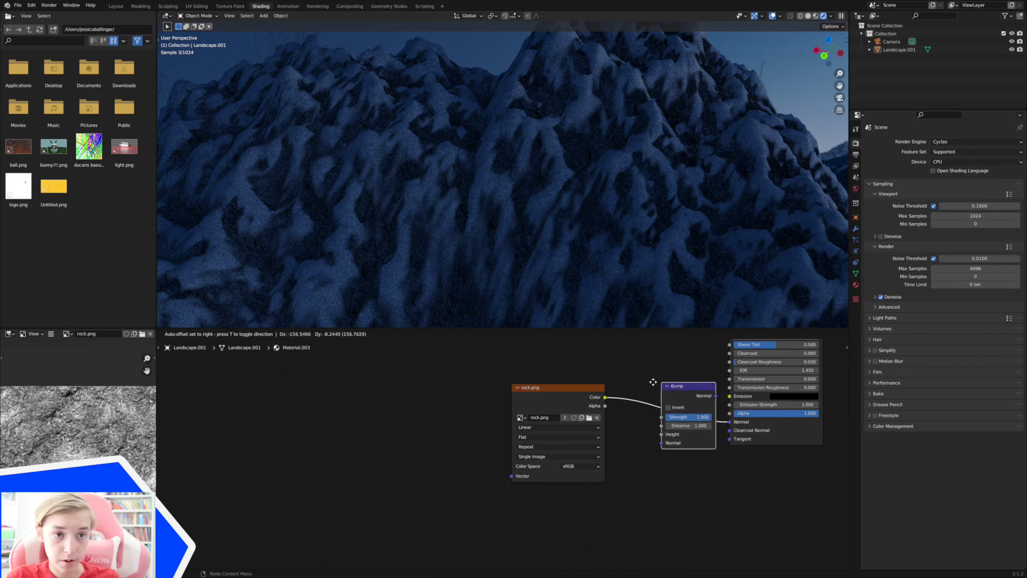
click(644, 381)
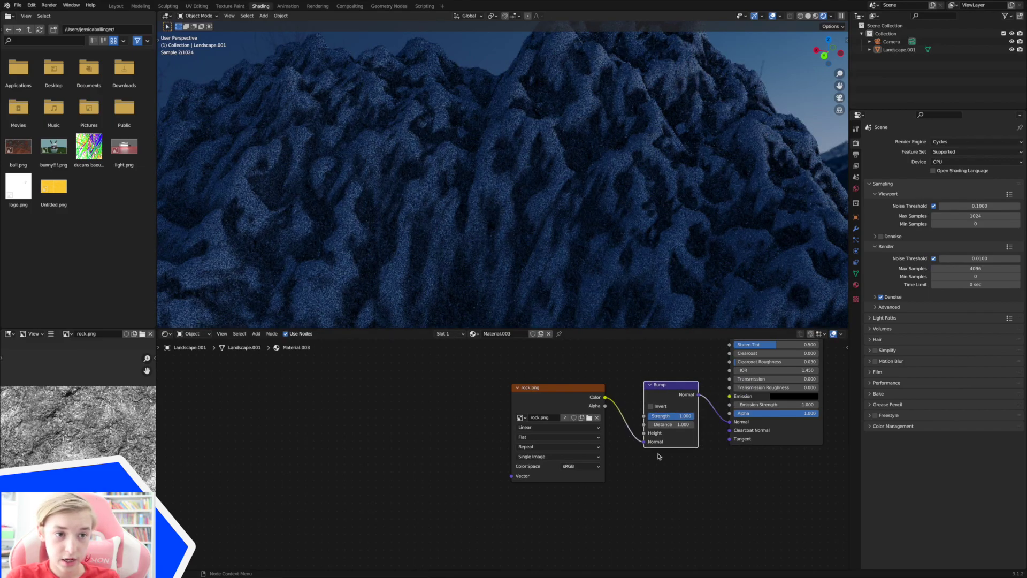
drag(644, 433, 605, 398)
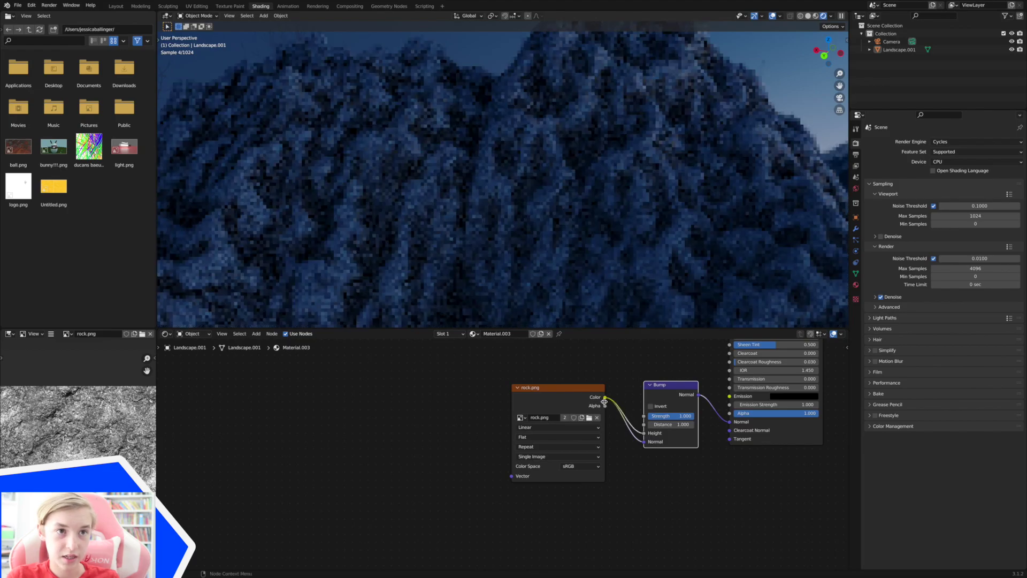
drag(645, 442, 625, 448)
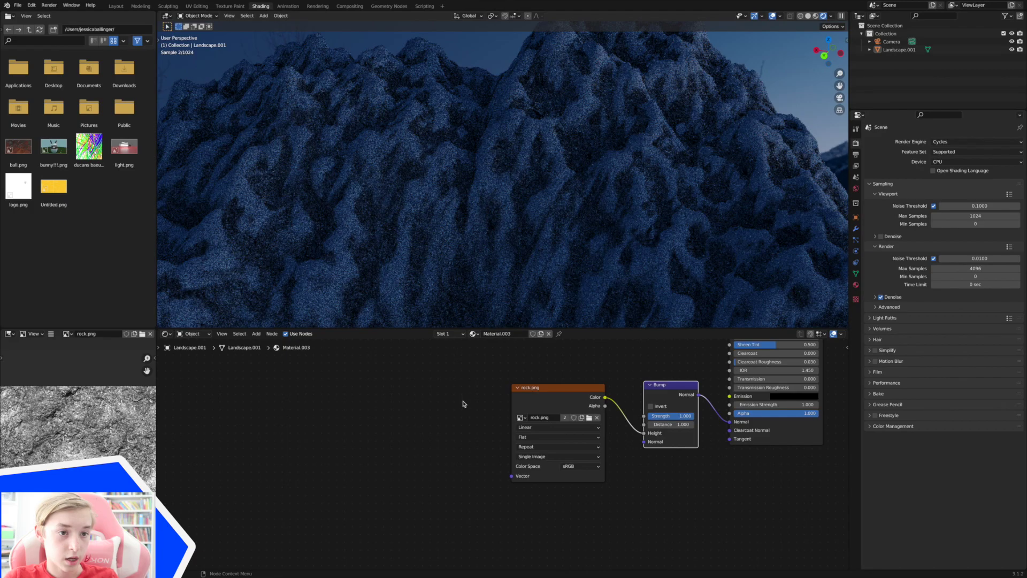
Add a Texture Coordinate node and connect its Object output to the Vector input of the duplicated rock.png node
key(shift+a)
mouse_move(482, 388)
click(539, 511)
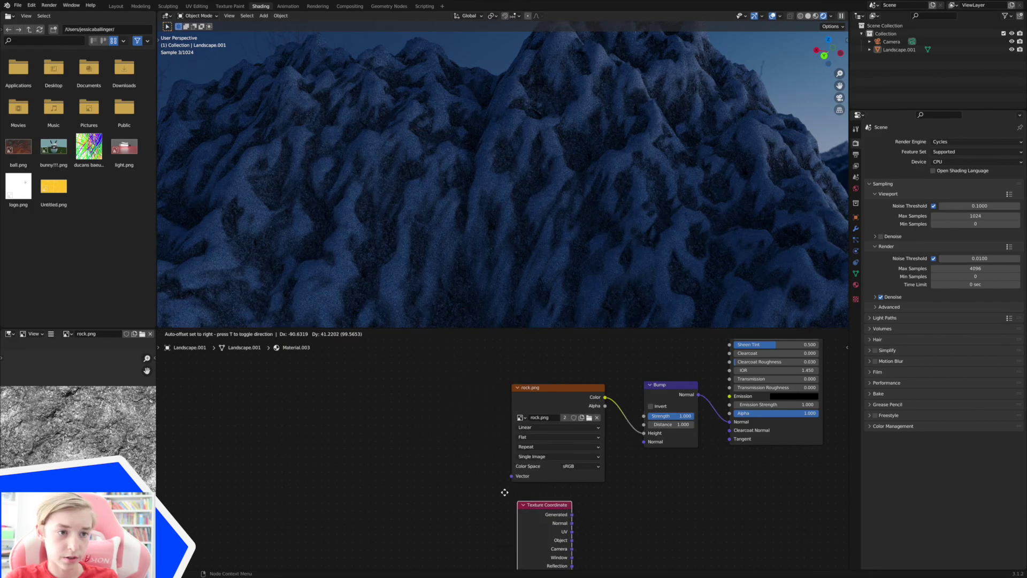
click(465, 433)
drag(470, 430, 512, 478)
scroll(512, 479, down, 1)
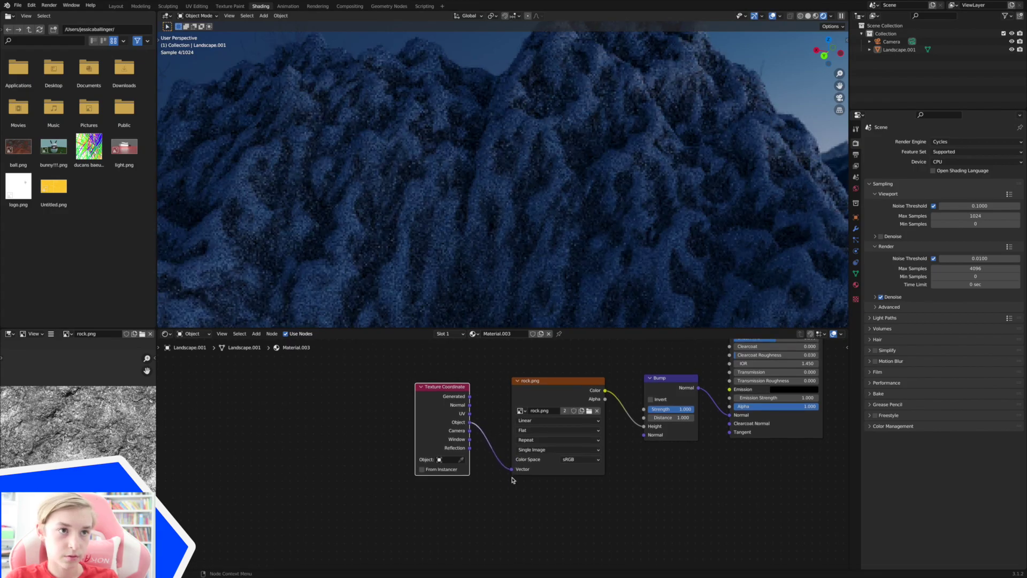
Examine the bump-mapped rock surface on the mountain close up and from a distance
drag(839, 73, 839, 107)
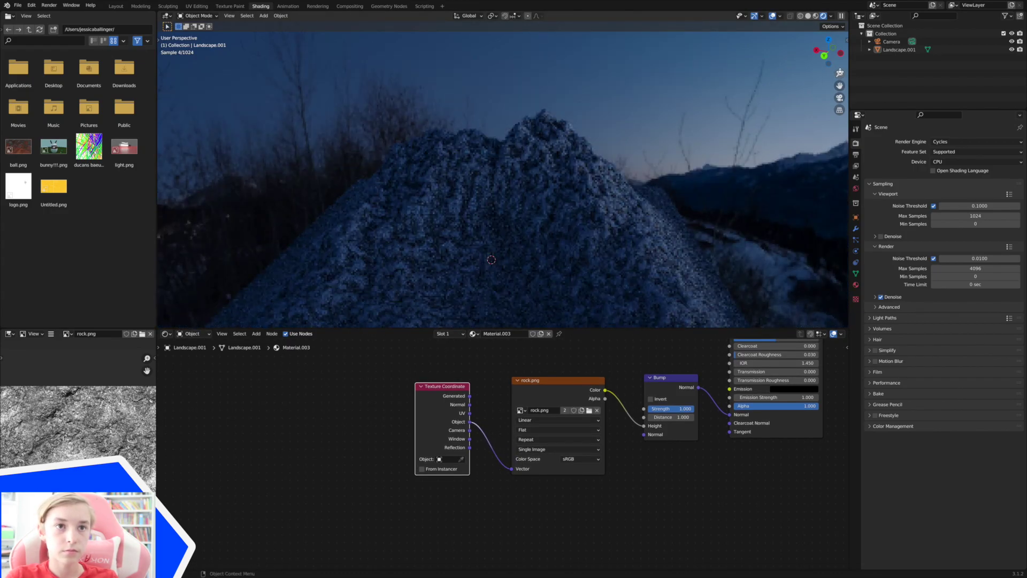
scroll(644, 89, down, 4)
drag(840, 73, 774, 89)
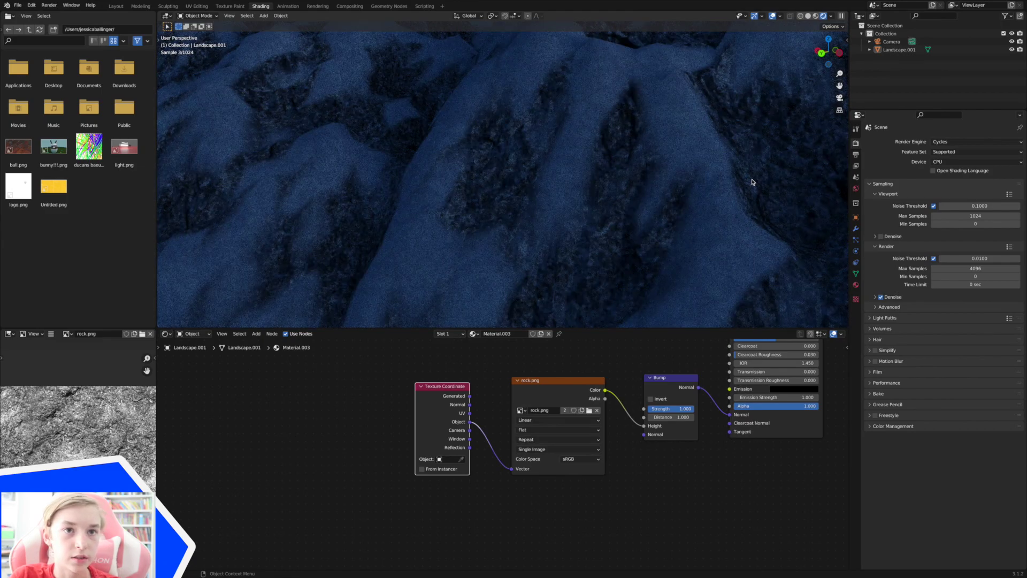
drag(837, 85, 765, 103)
drag(840, 73, 839, 124)
drag(839, 73, 839, 123)
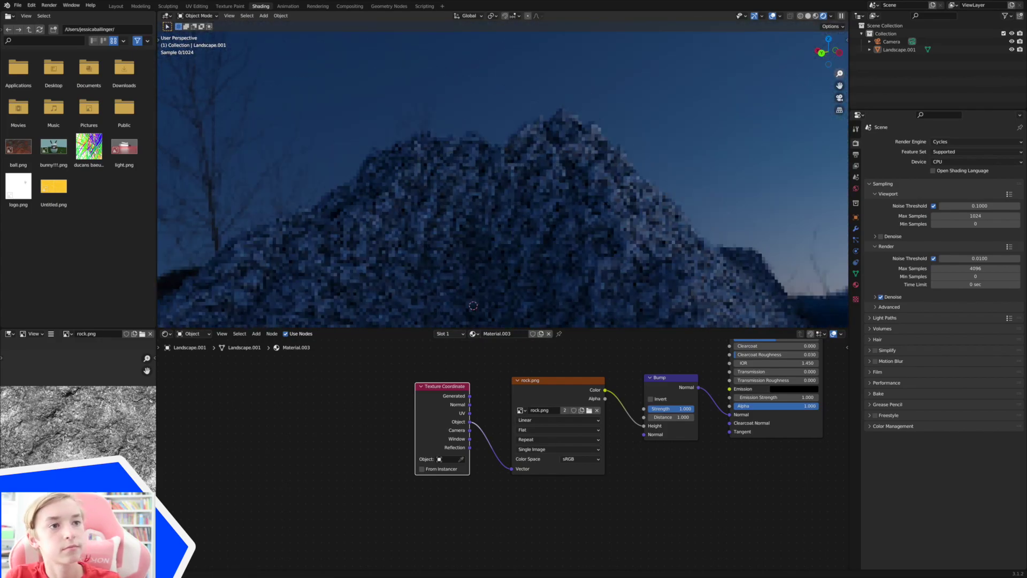
Shift the snow Principled BSDF slightly away from its snow.png node and select the snow.png node
scroll(516, 457, up, 10)
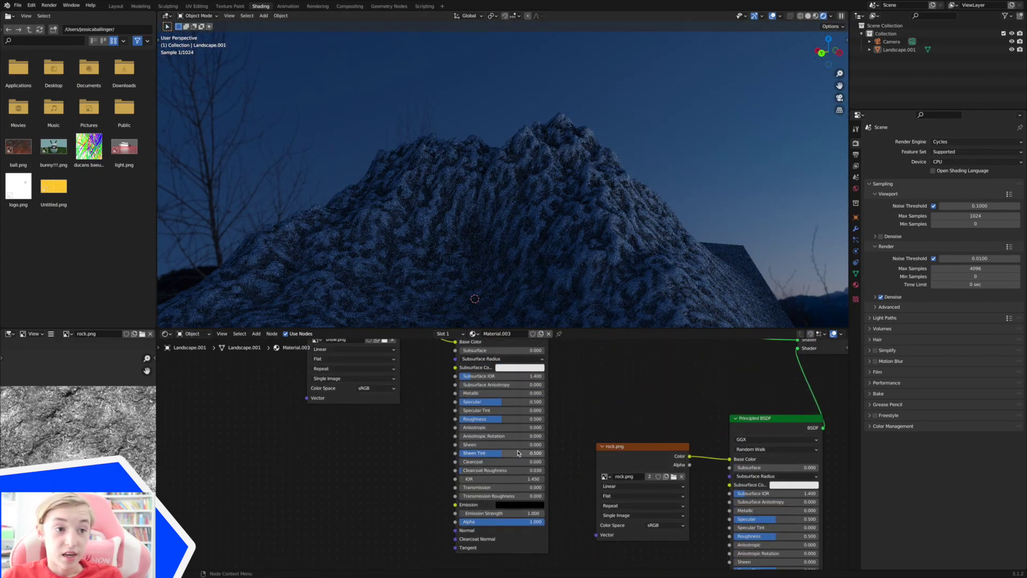
scroll(517, 456, up, 2)
scroll(518, 454, down, 2)
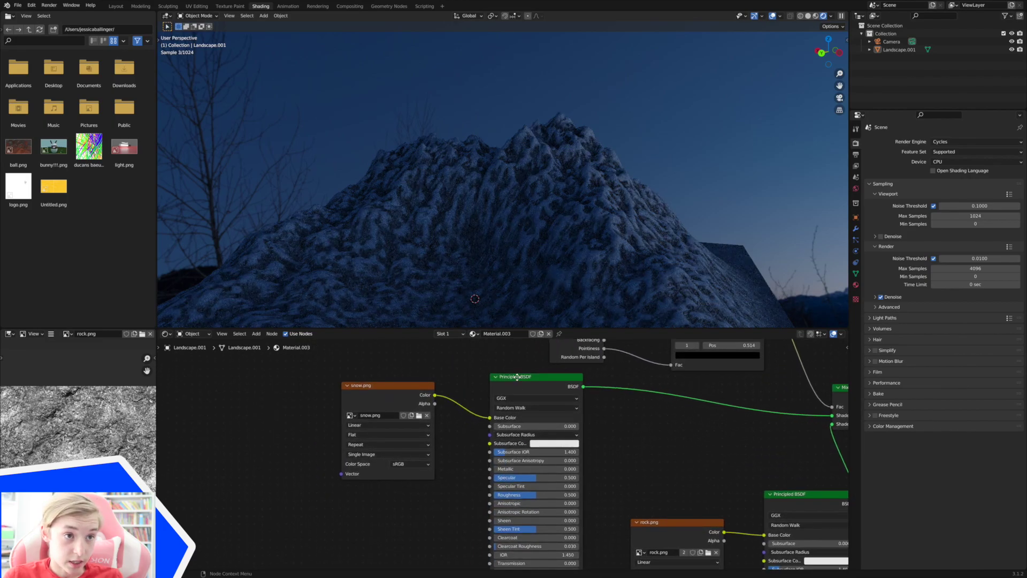
drag(518, 378, 526, 415)
click(422, 406)
scroll(438, 438, down, 5)
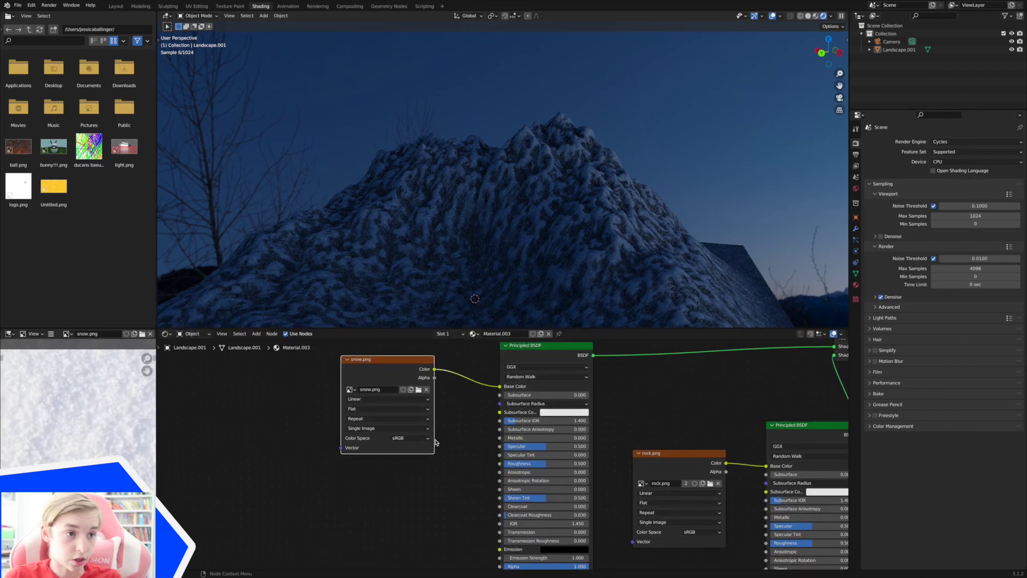
Set the Strength of the rock shader's Bump node to 0.5
scroll(438, 439, down, 6)
scroll(518, 428, up, 2)
scroll(519, 429, left, 2)
click(779, 441)
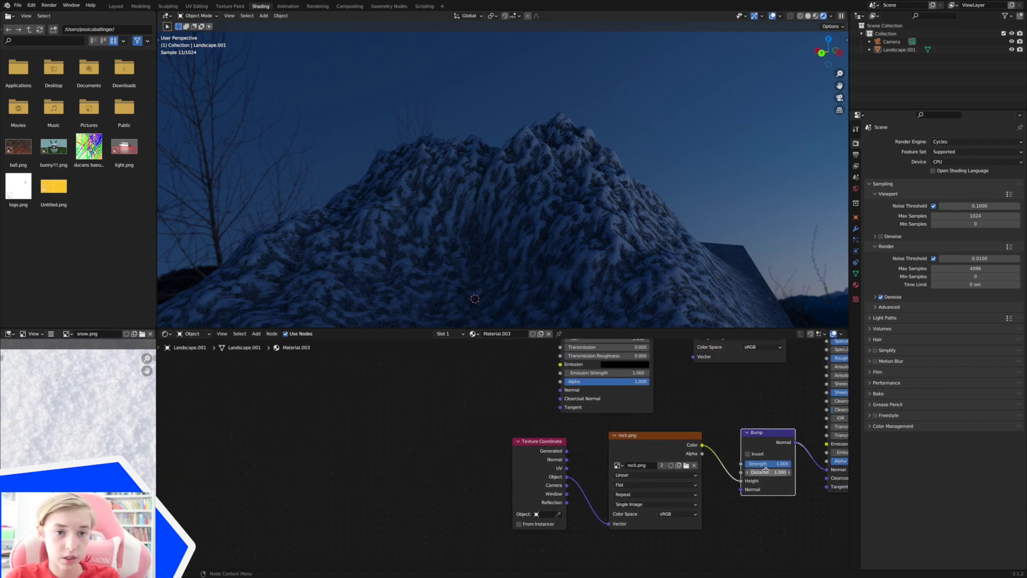
drag(840, 72, 758, 66)
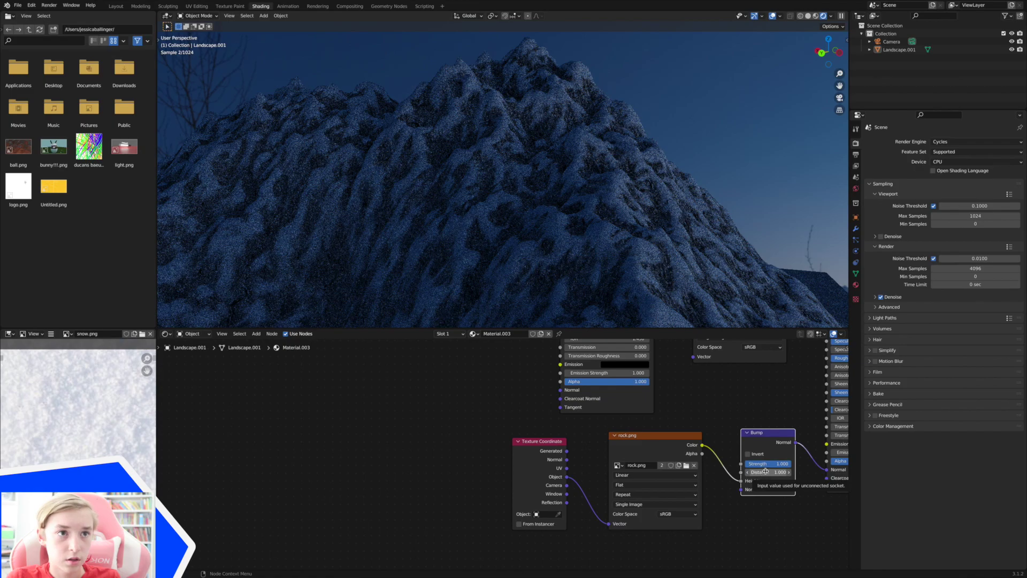
click(769, 465)
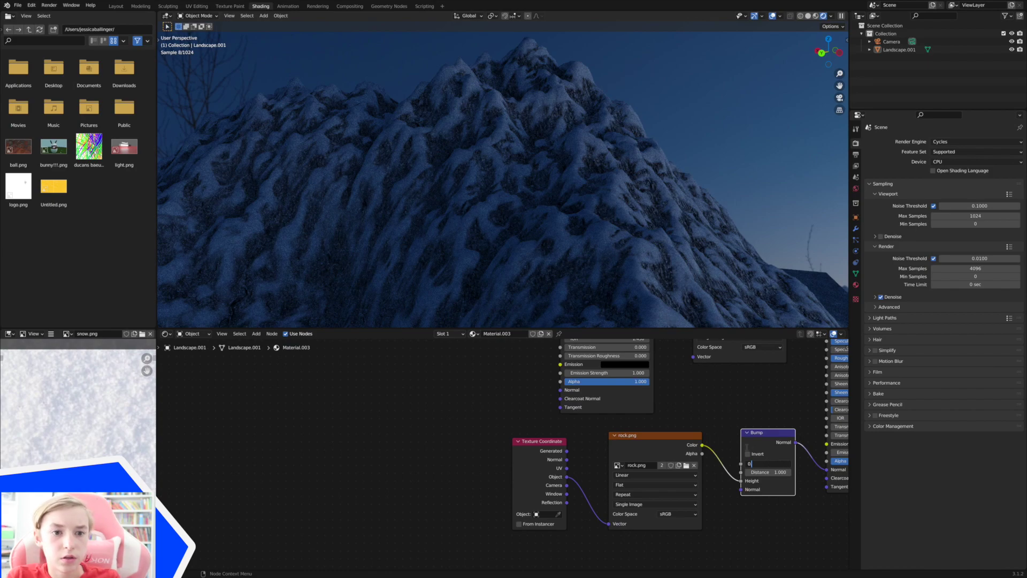
key(Return)
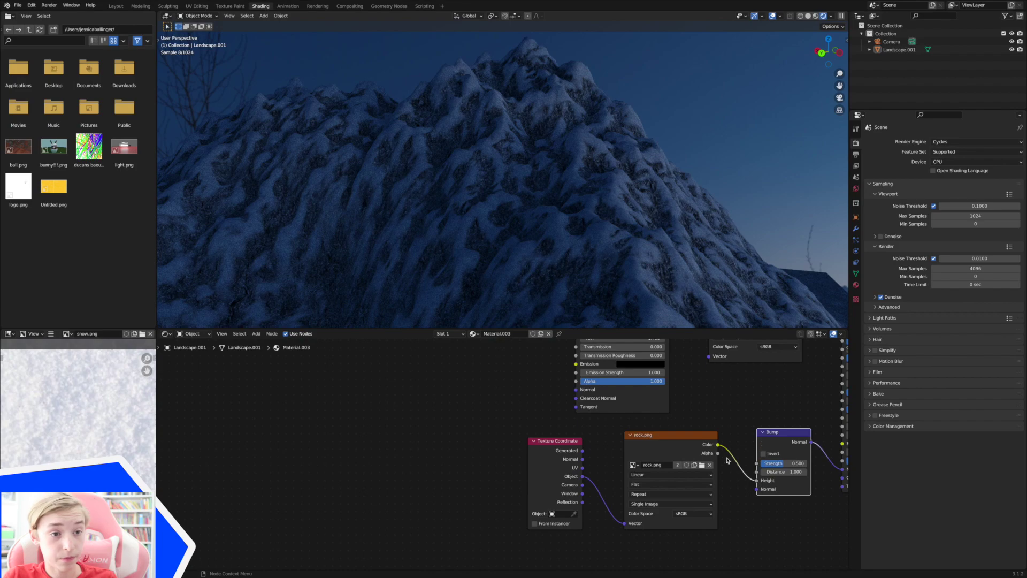
Duplicate the Texture Coordinate, rock.png and Bump nodes and connect the copied Bump to the snow Principled BSDF's Normal input
drag(508, 419, 794, 493)
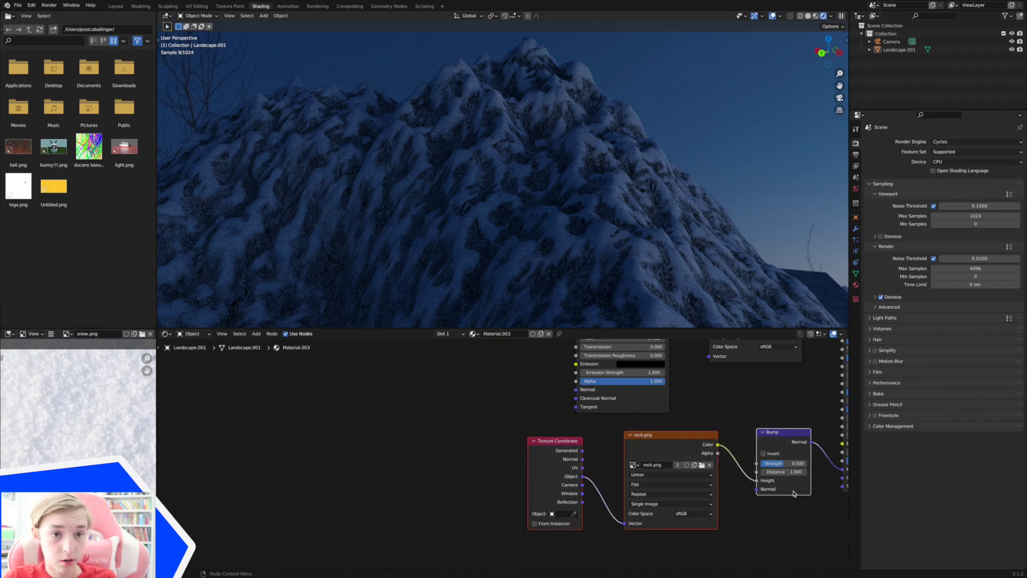
key(shift+d)
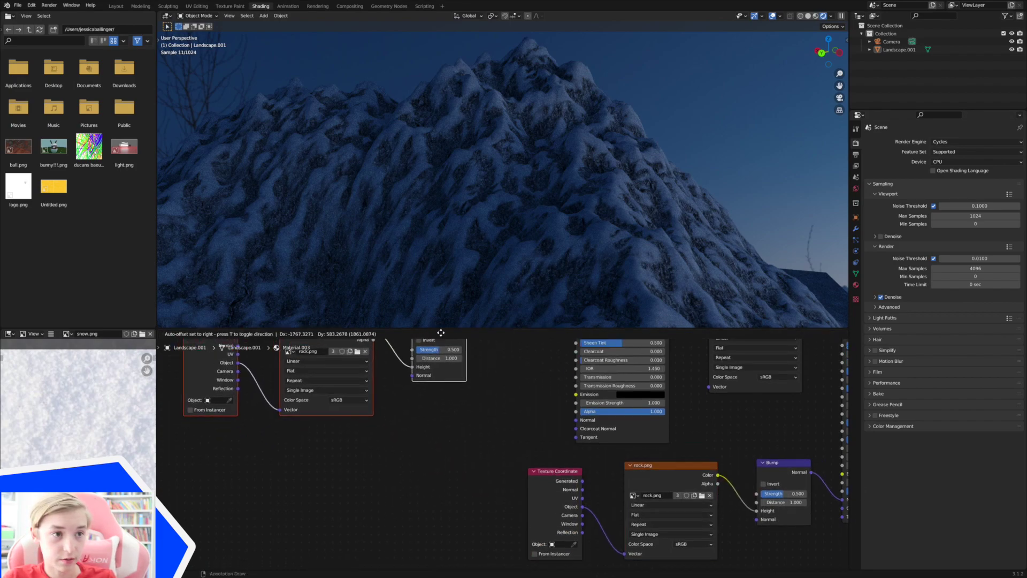
click(505, 548)
middle_drag(505, 548, 517, 477)
drag(550, 469, 589, 511)
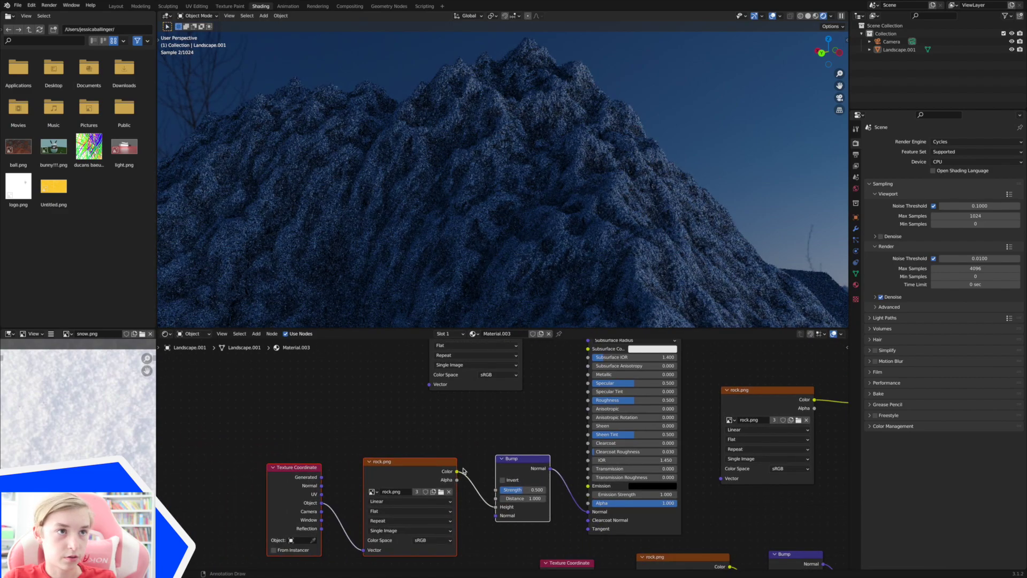
Replace the image in the duplicated rock.png node of the snow bump chain with snow.png
click(437, 466)
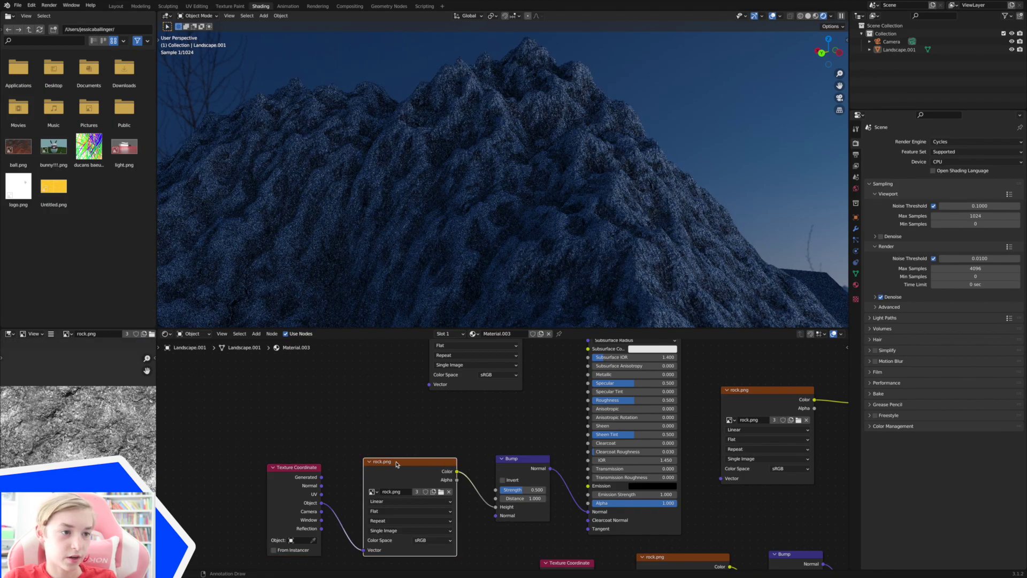
click(442, 491)
scroll(480, 458, down, 10)
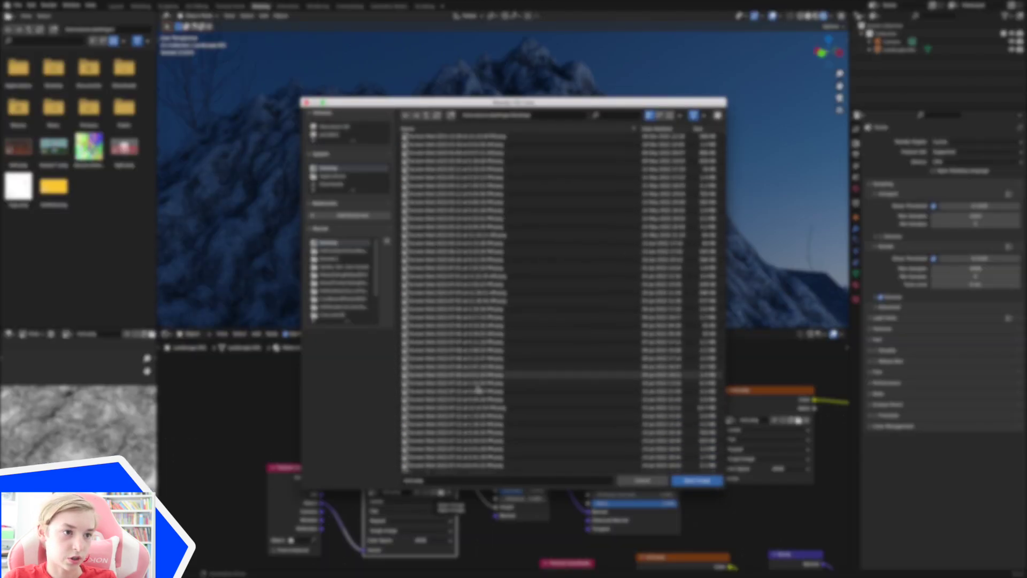
click(475, 435)
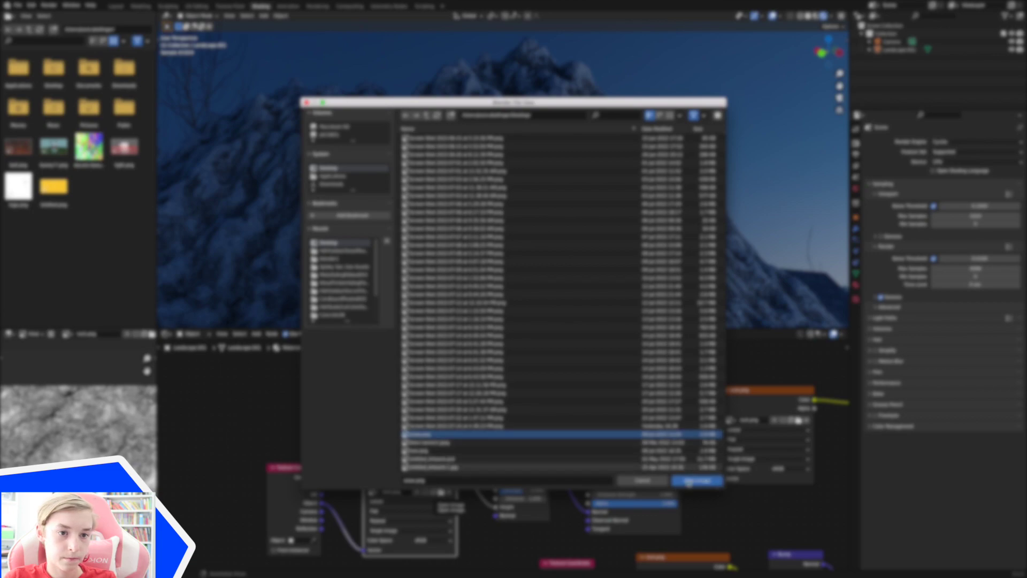
click(697, 480)
Set the Strength of the snow shader's Bump node to 0.04
scroll(557, 257, up, 3)
scroll(573, 241, up, 3)
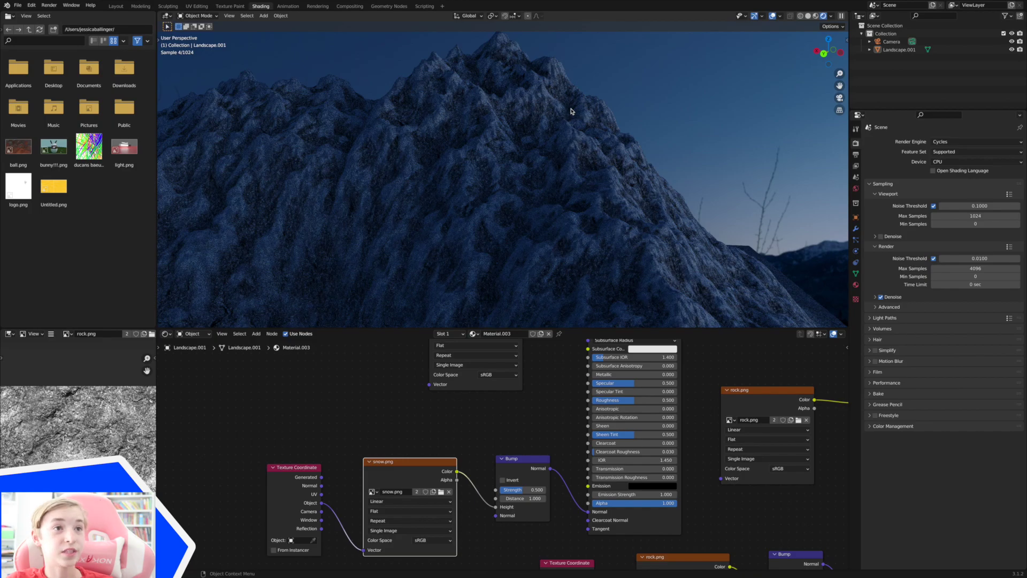
scroll(569, 136, down, 1)
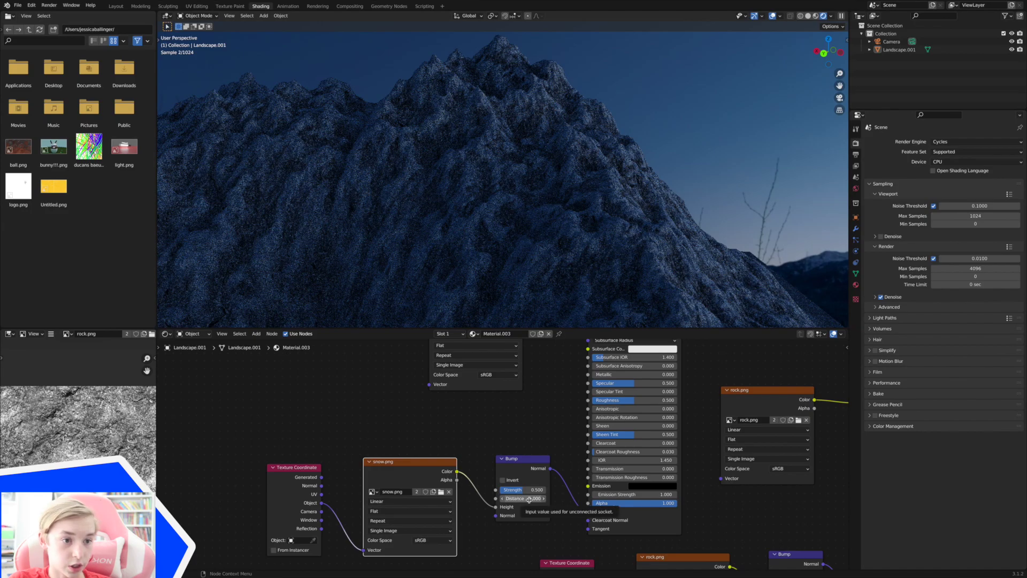
click(530, 489)
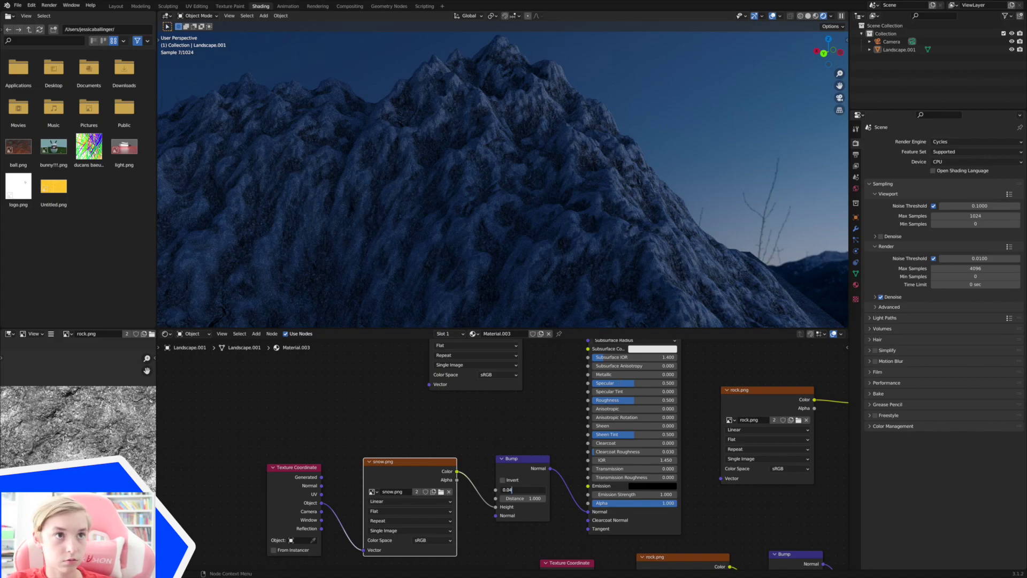
key(Return)
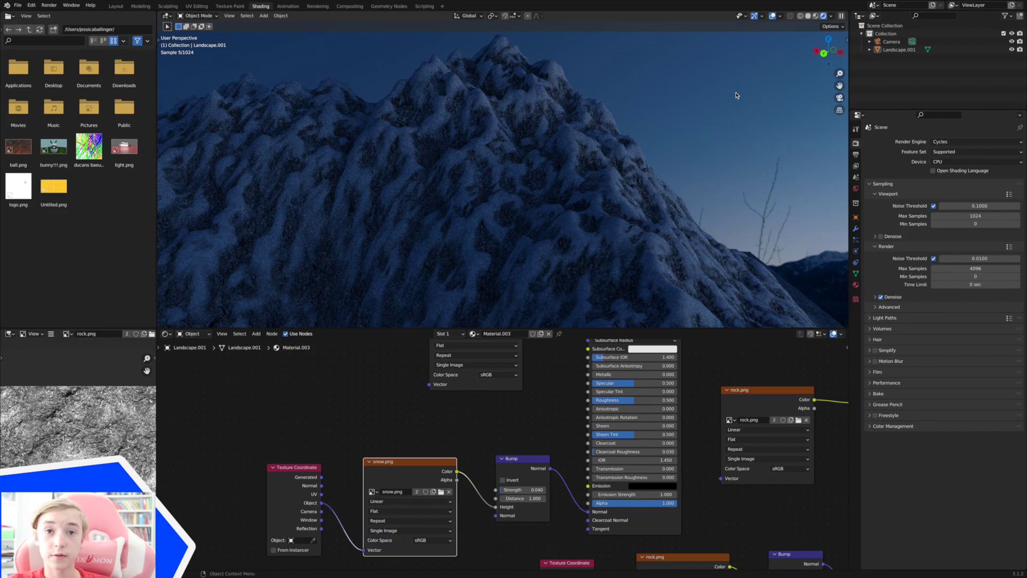
Lower the Roughness of the snow Principled BSDF to 0.214
drag(839, 73, 840, 117)
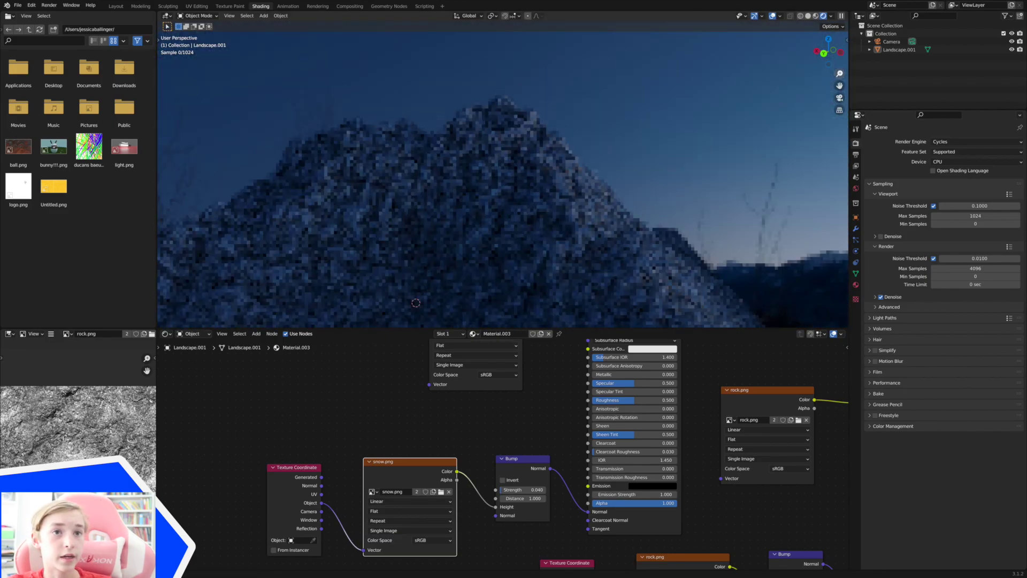
scroll(509, 401, up, 5)
scroll(509, 401, right, 5)
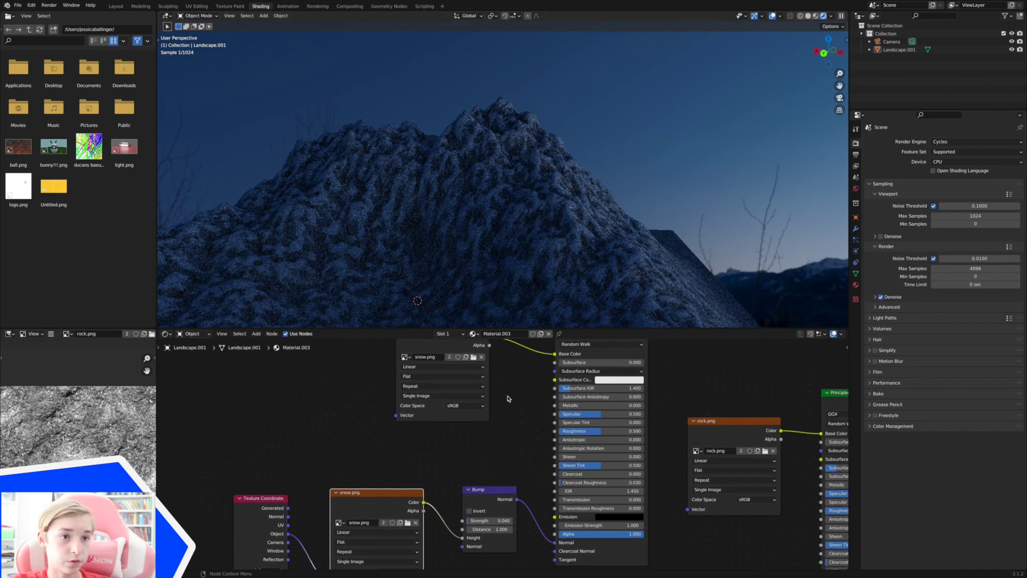
scroll(575, 512, down, 3)
drag(543, 452, 539, 452)
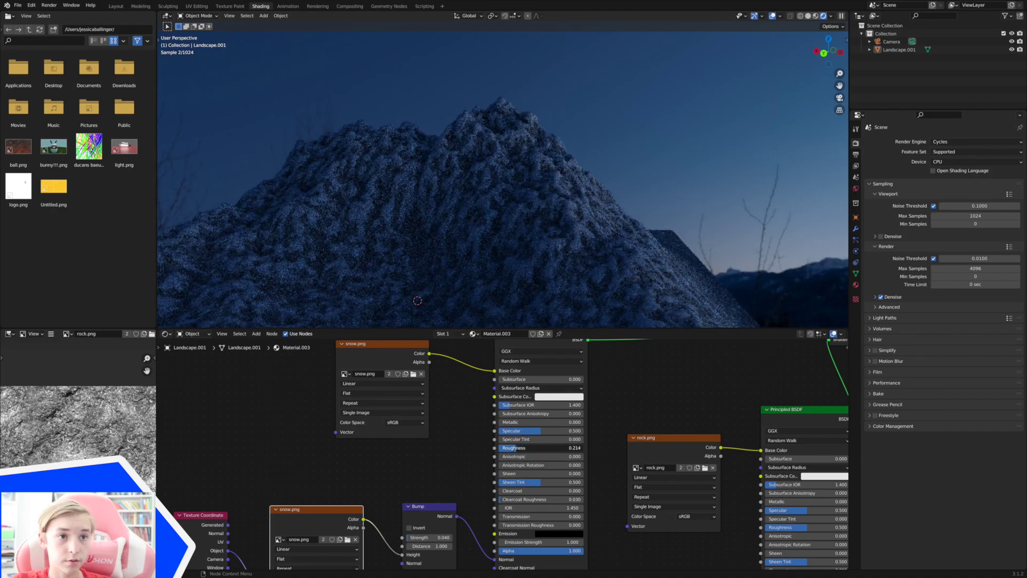
Raise the Roughness of the rock Principled BSDF to about 0.9
middle_drag(576, 311, 621, 303)
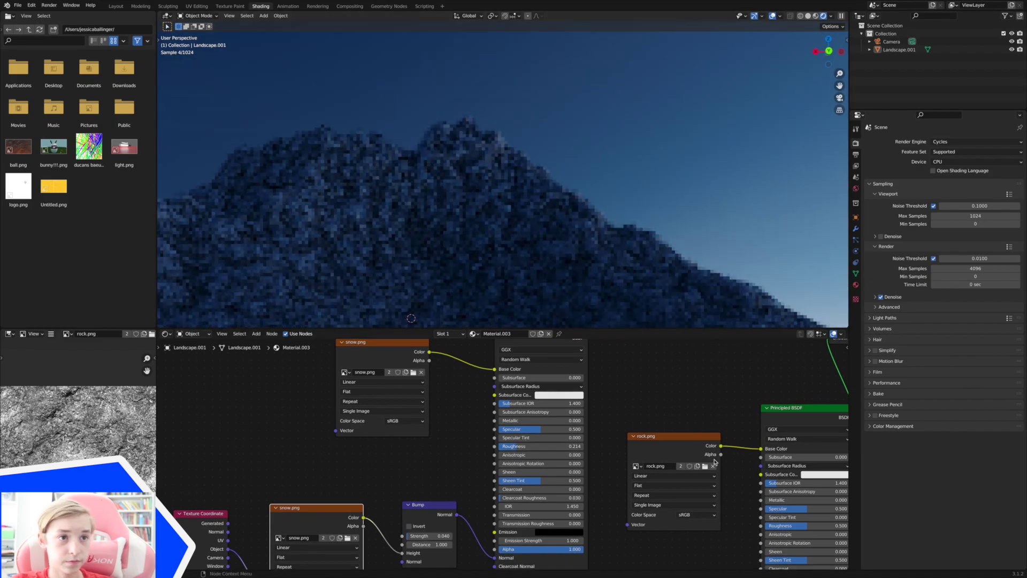
scroll(712, 463, right, 7)
scroll(704, 464, down, 2)
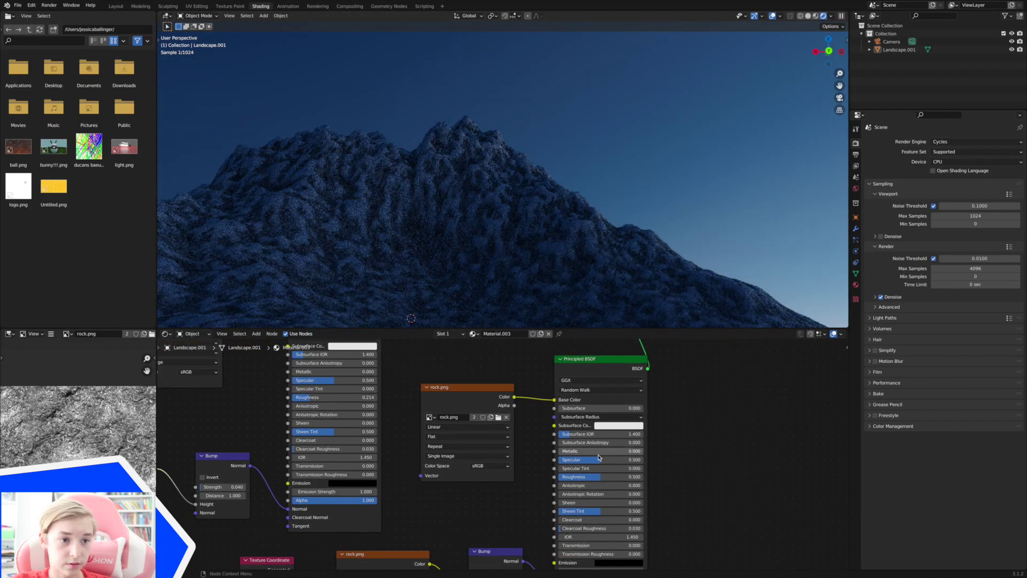
drag(604, 477, 640, 477)
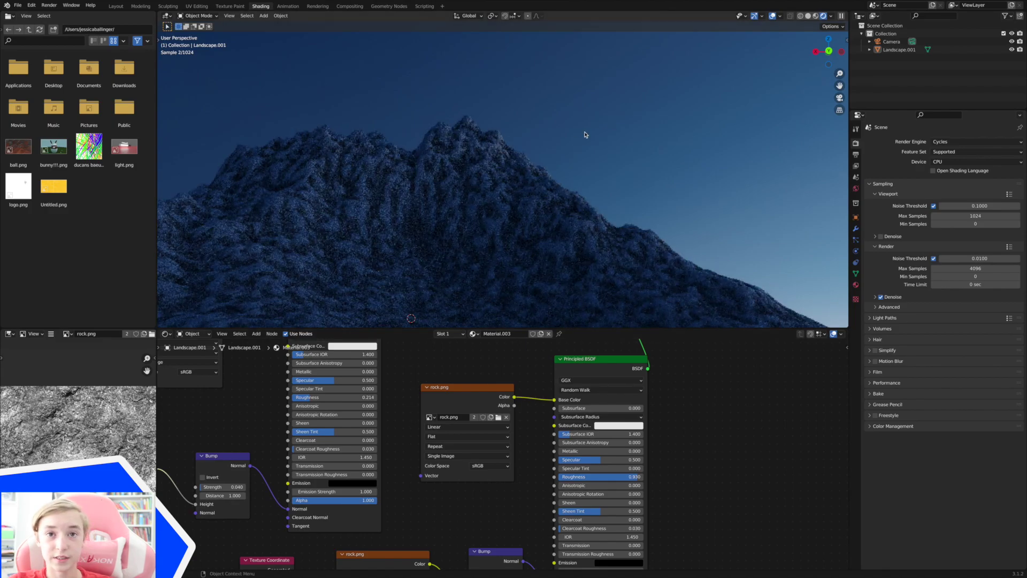
Examine the whole mountain through the camera and from several angles in the rendered viewport
click(839, 97)
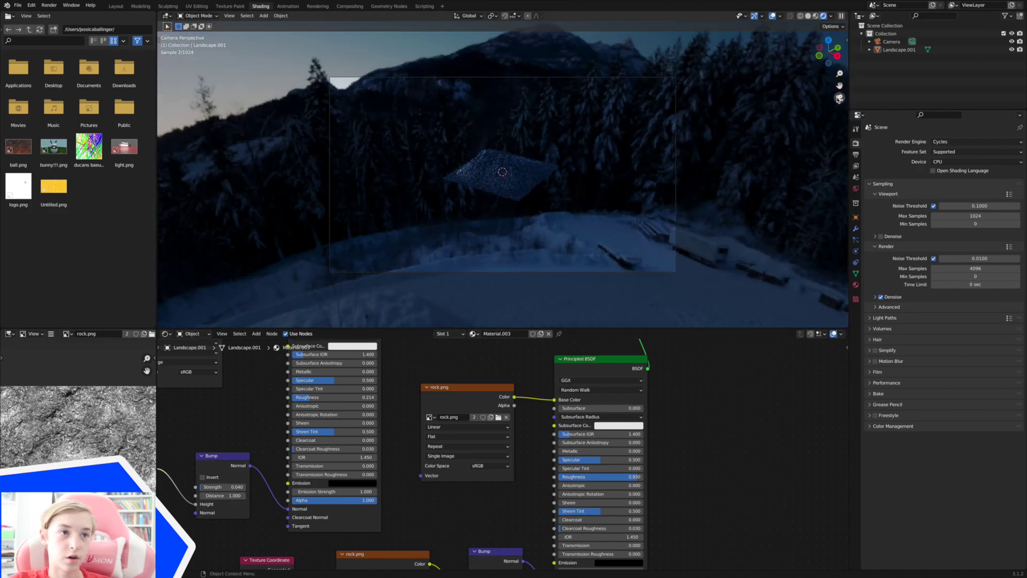
scroll(787, 165, down, 10)
scroll(787, 165, up, 10)
scroll(790, 157, right, 5)
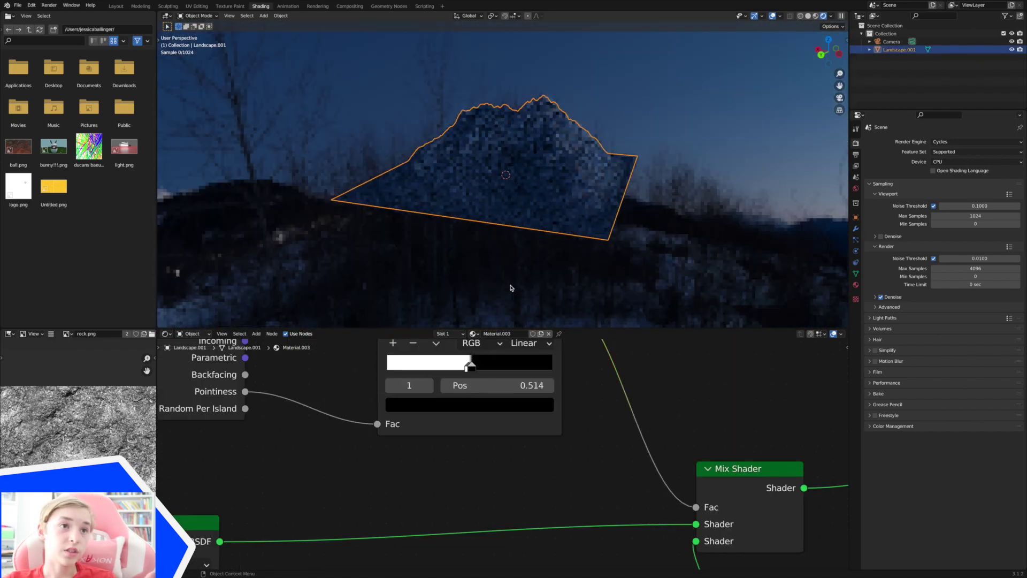
scroll(511, 286, down, 5)
scroll(511, 286, right, 1)
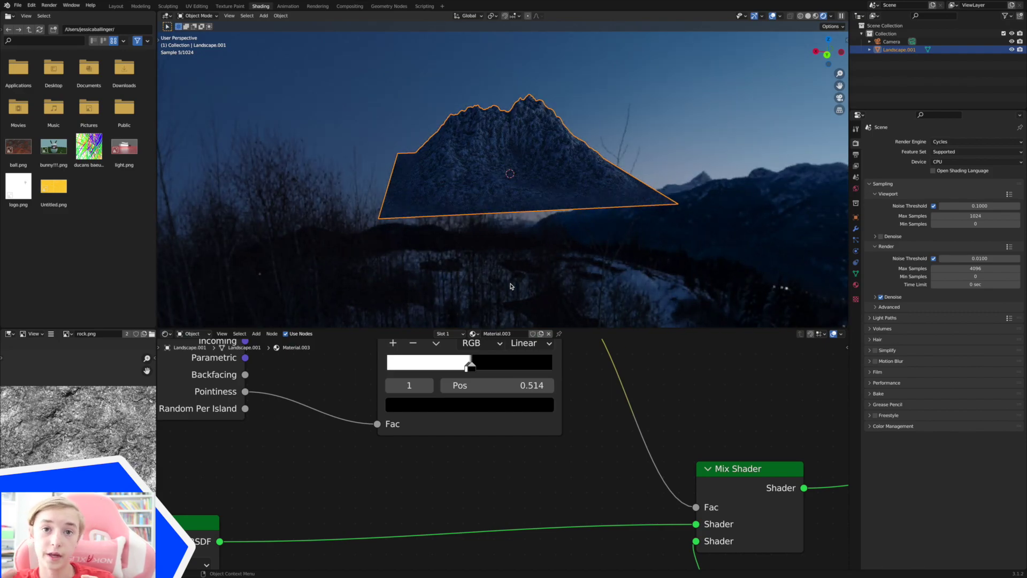
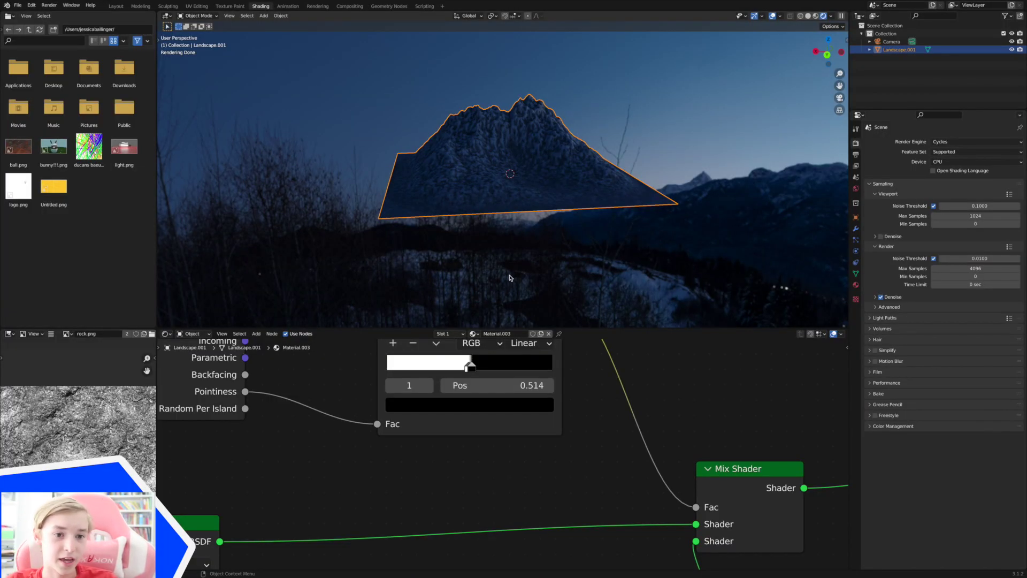
scroll(493, 291, down, 5)
Move the rock Principled BSDF with its texture and bump nodes to a free area below the snow nodes
scroll(576, 428, down, 5)
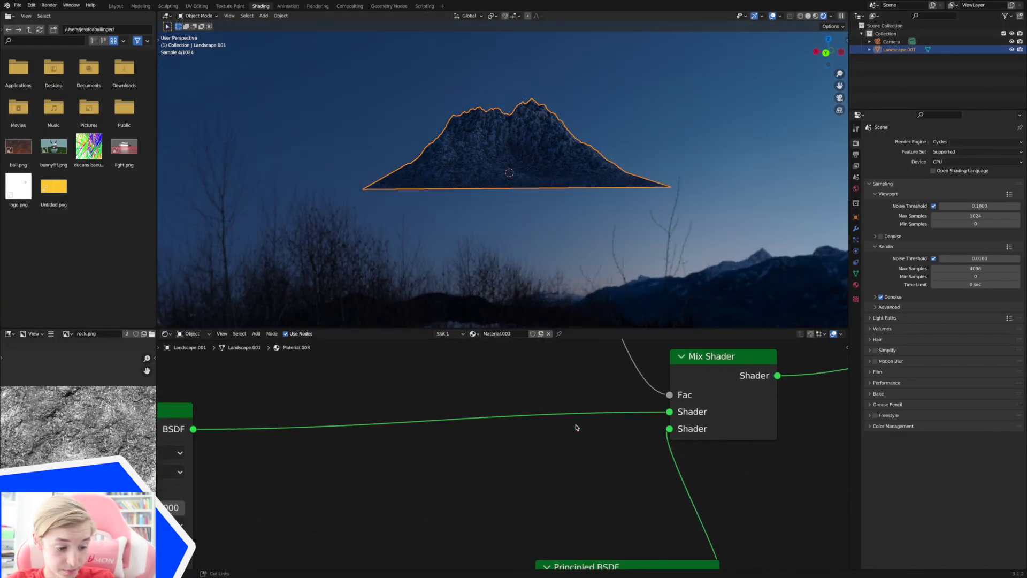
scroll(576, 429, down, 8)
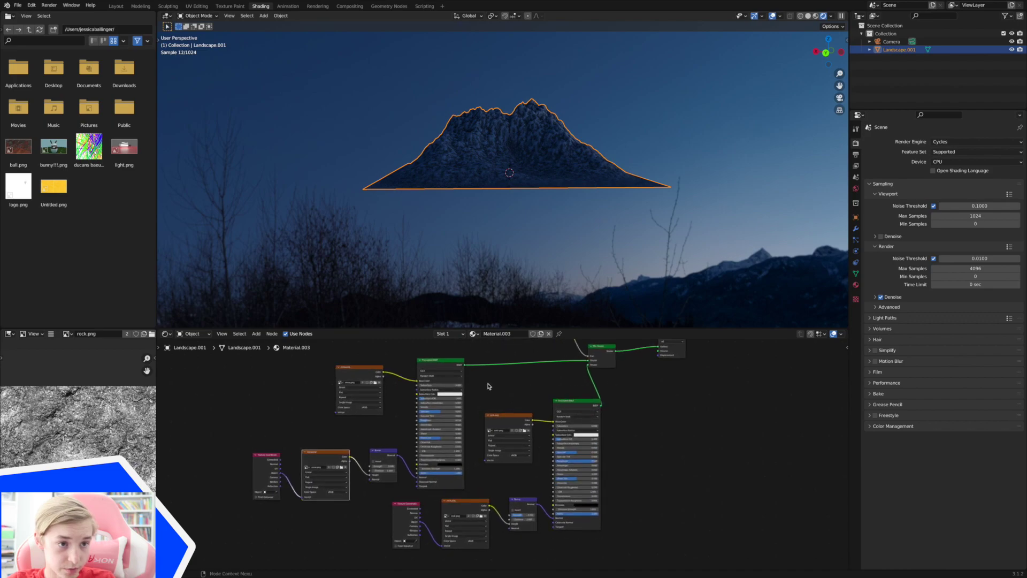
drag(480, 393, 659, 546)
drag(370, 502, 417, 537)
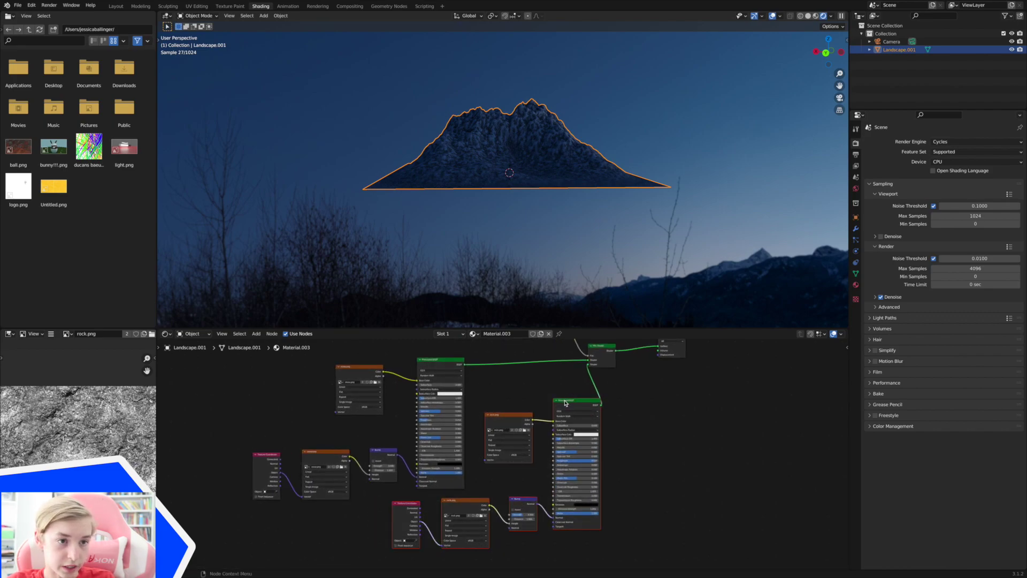
drag(559, 409, 483, 440)
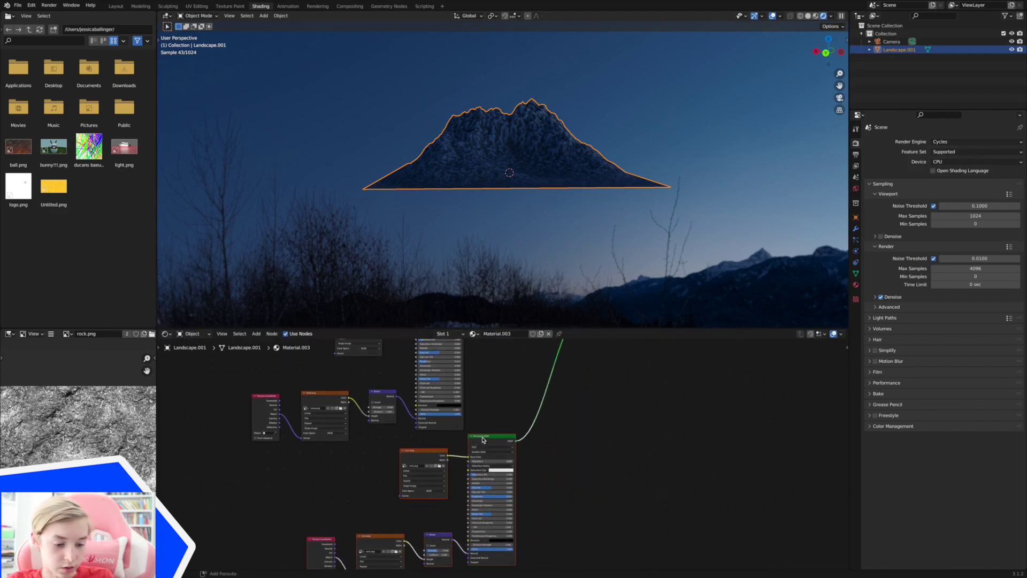
Duplicate the rock shader's node group and place the copy beside the original
key(shift+d)
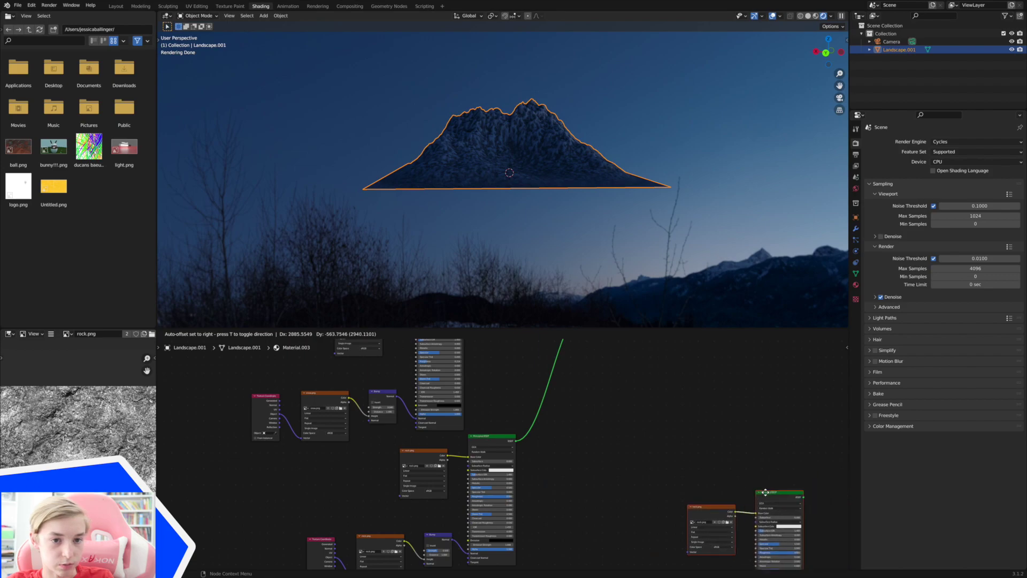
click(696, 455)
scroll(721, 457, right, 3)
scroll(720, 456, up, 5)
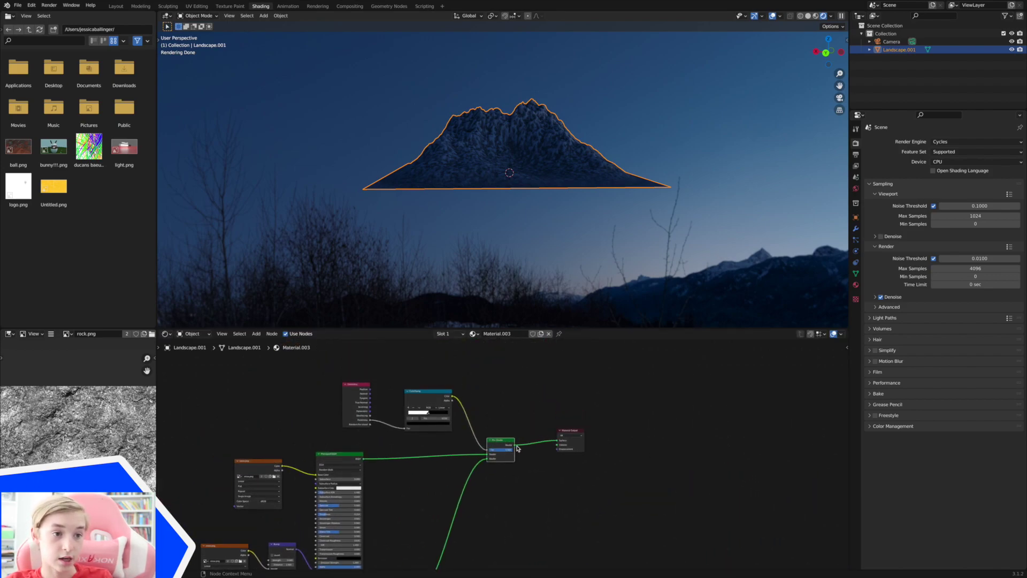
Duplicate the Mix Shader and insert the copy into the link between the rock Principled BSDF and the first Mix Shader
key(shift+d)
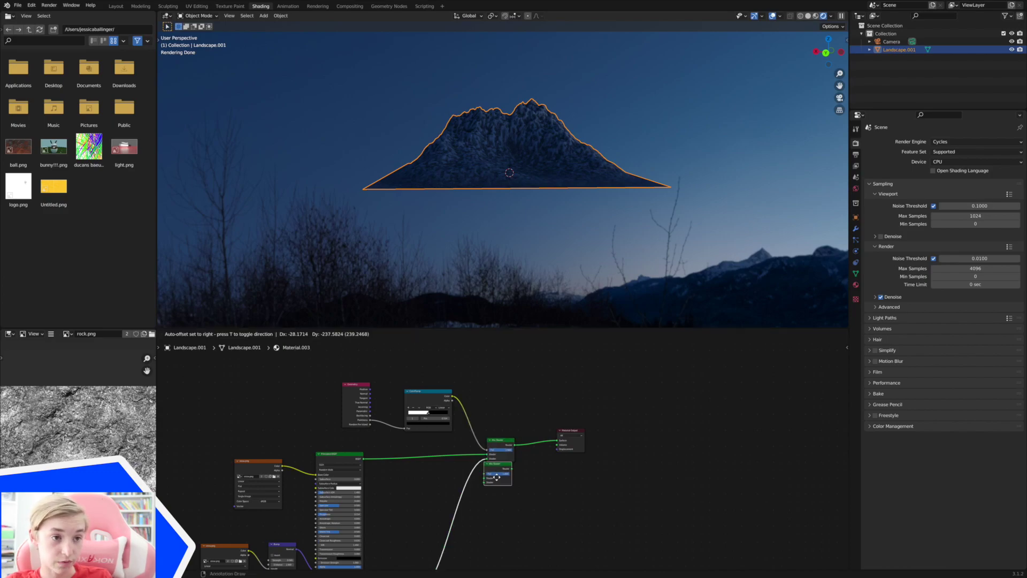
click(467, 496)
scroll(545, 493, down, 5)
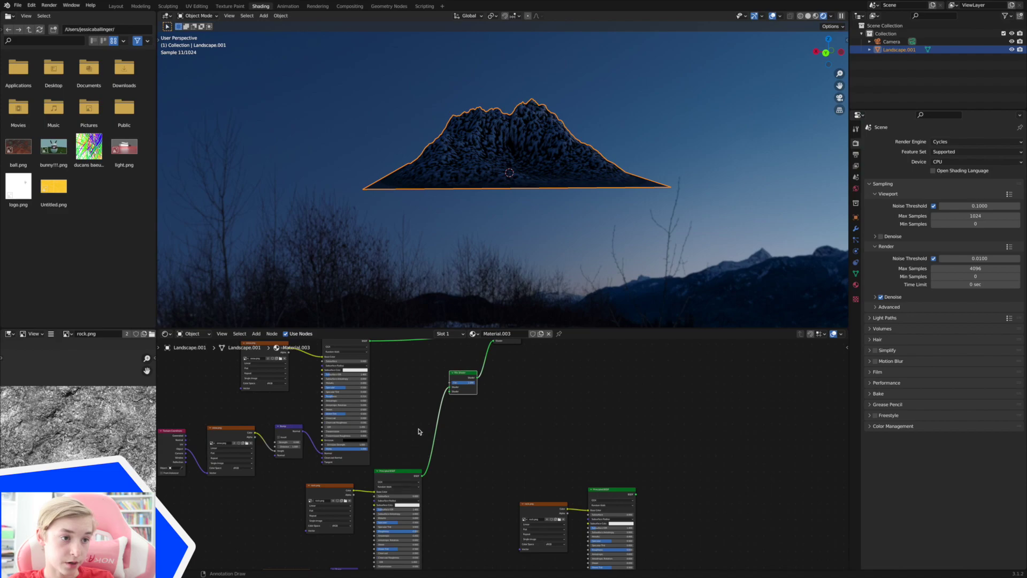
Connect the duplicated Principled BSDF to the second shader input of the new Mix Shader and check the mountain in the rendered viewport
scroll(424, 416, up, 3)
scroll(424, 415, right, 1)
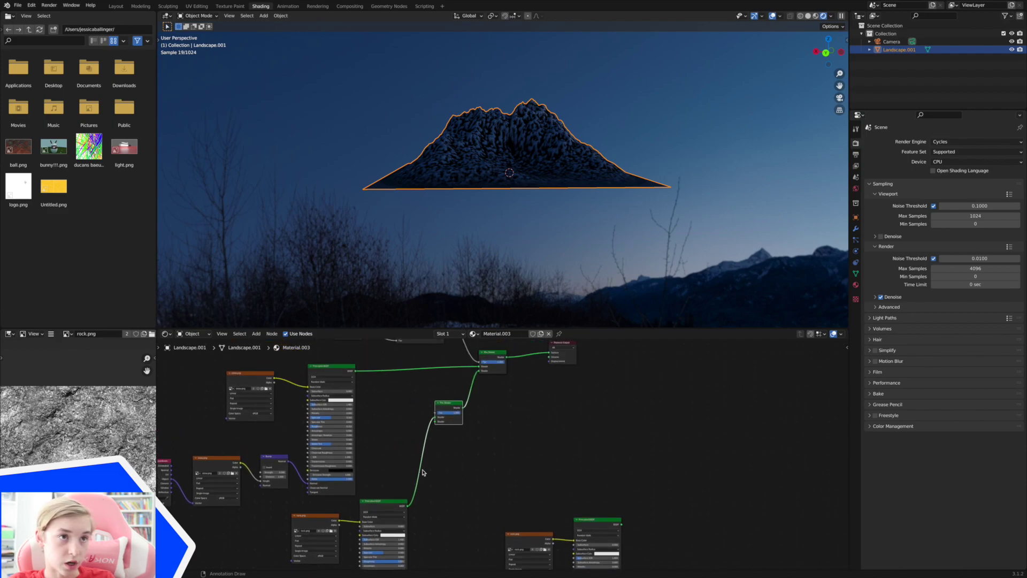
drag(453, 470, 622, 524)
scroll(621, 524, down, 3)
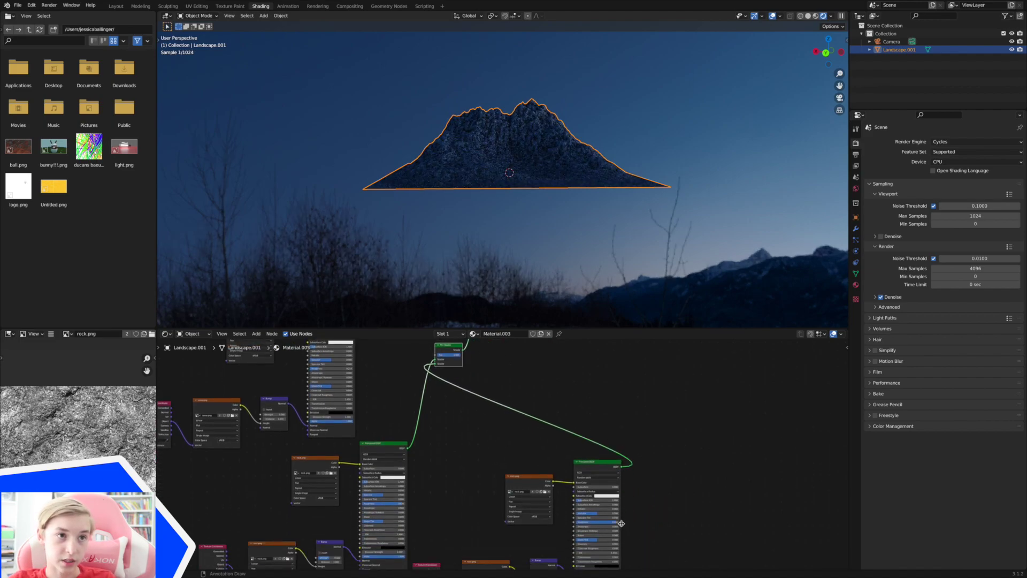
scroll(621, 514, down, 3)
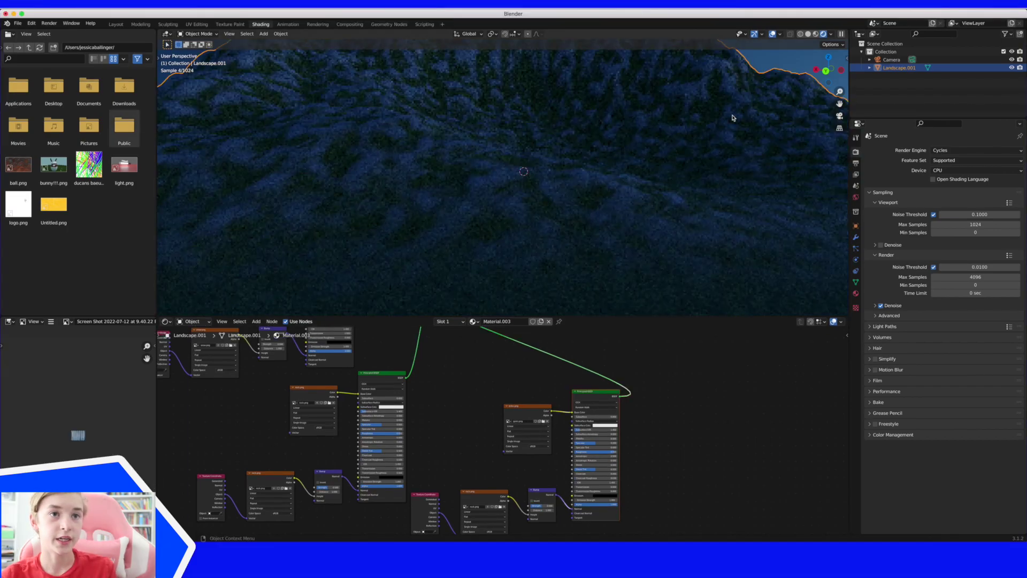
scroll(734, 118, down, 3)
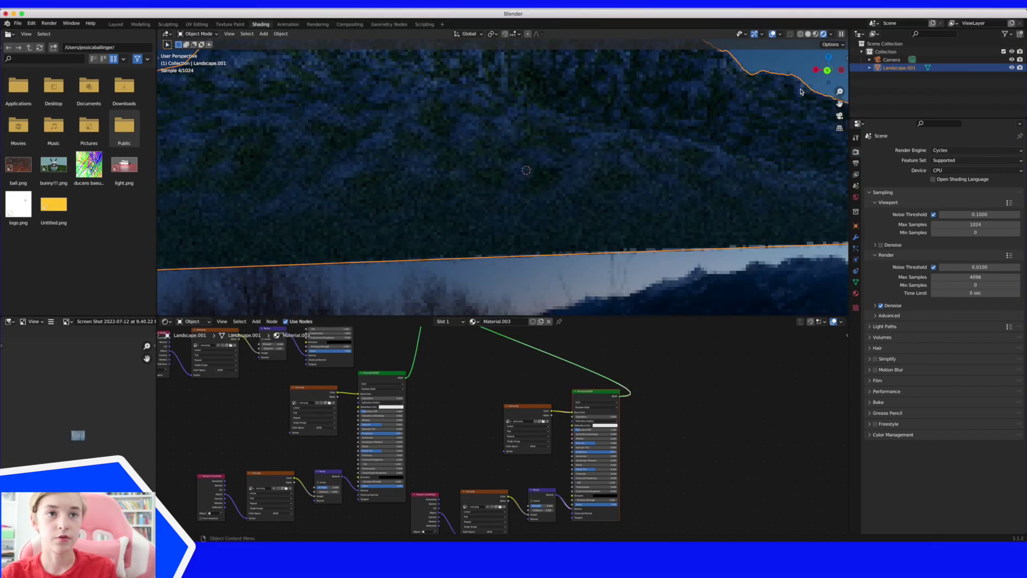
drag(839, 92, 837, 257)
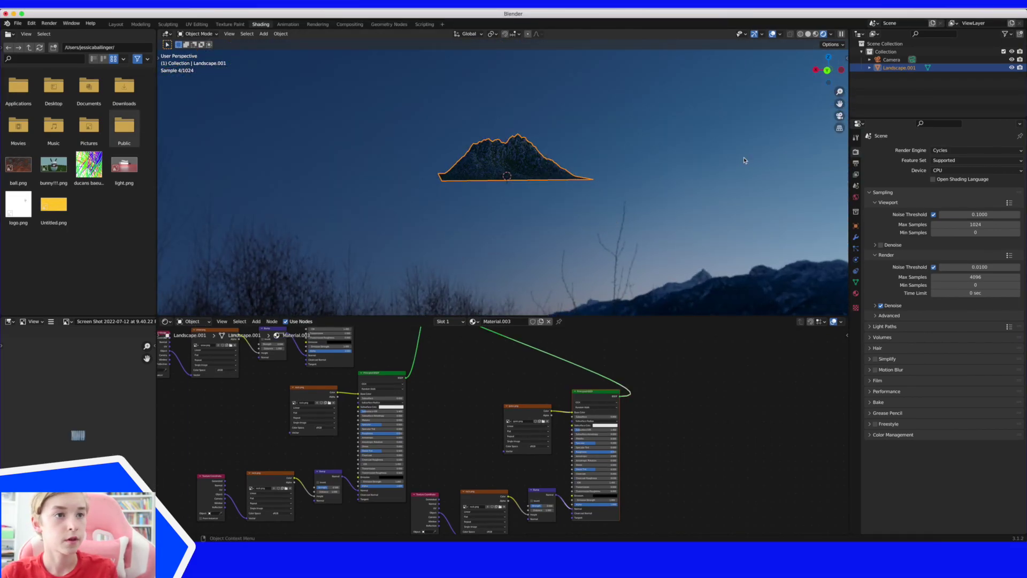
drag(840, 92, 838, 21)
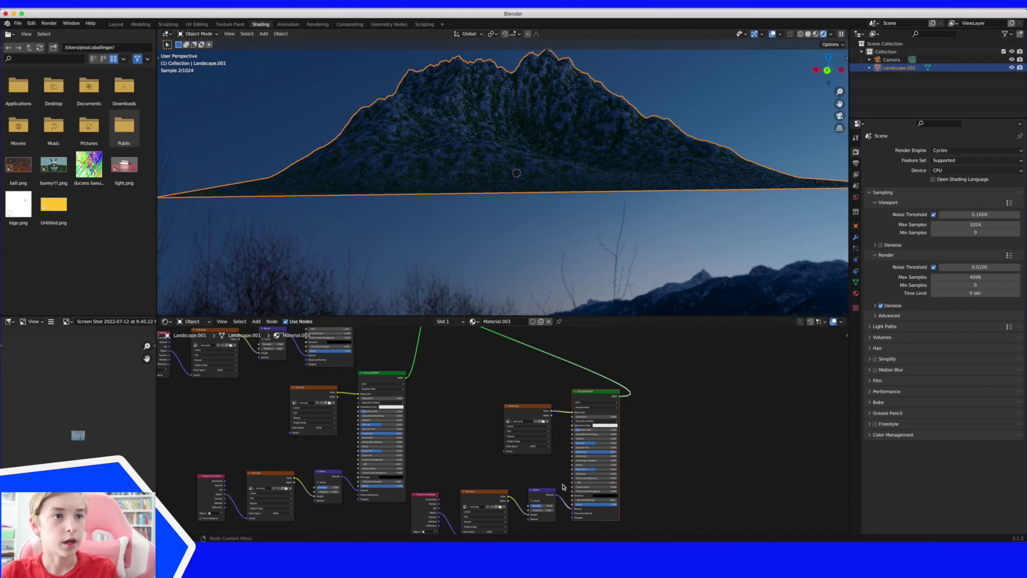
scroll(555, 431, down, 3)
scroll(555, 431, down, 1)
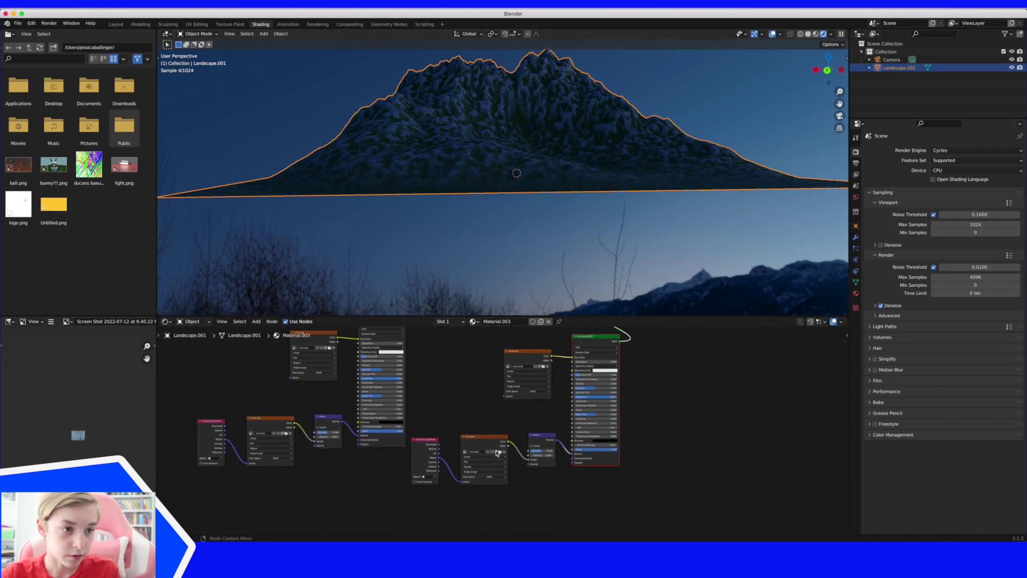
click(500, 453)
scroll(477, 280, down, 5)
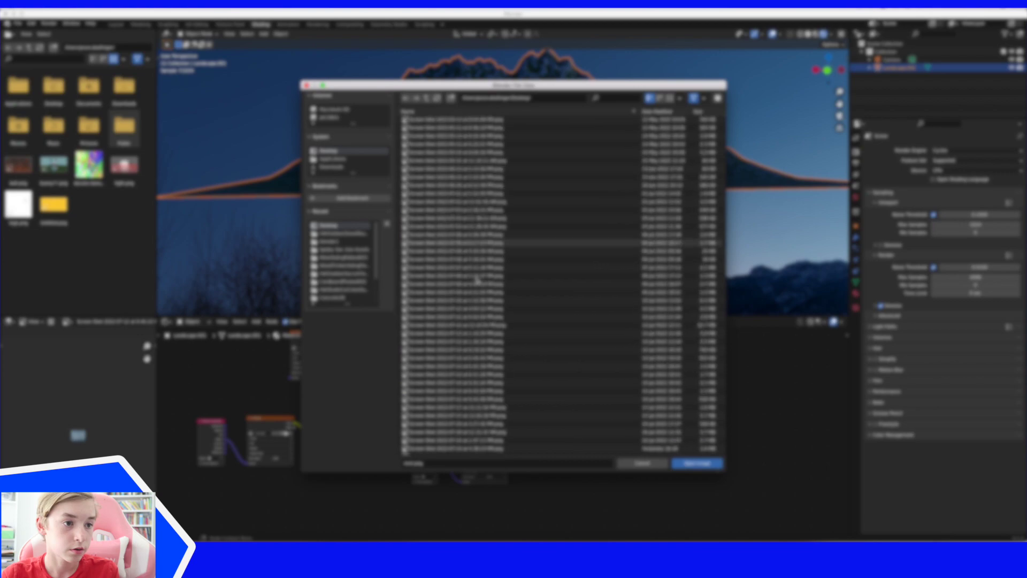
scroll(479, 358, up, 10)
click(645, 462)
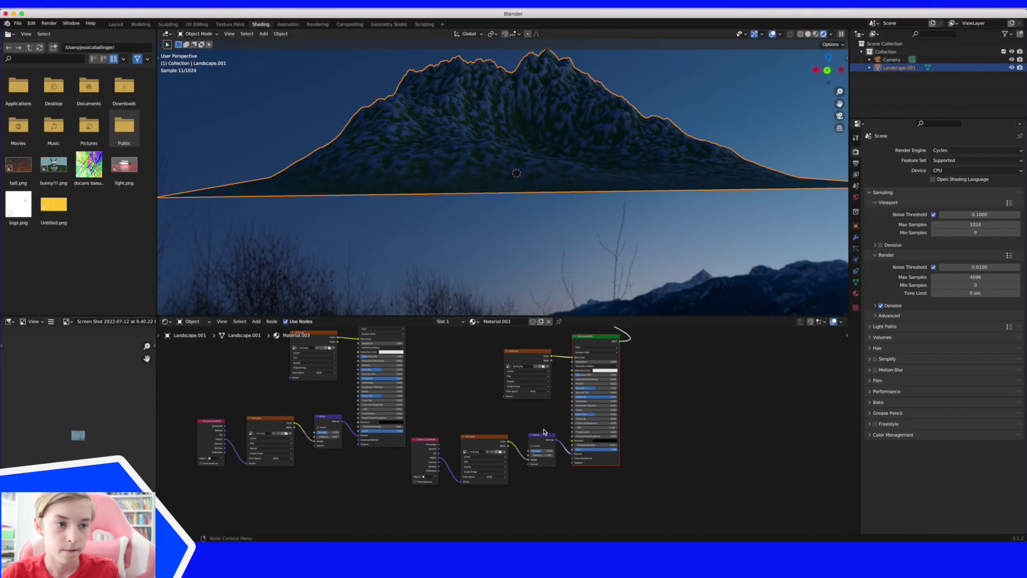
Replace the bump image texture in the duplicated shader group with a copy of its base colour texture and link the Texture Coordinate node to it
key(shift+d)
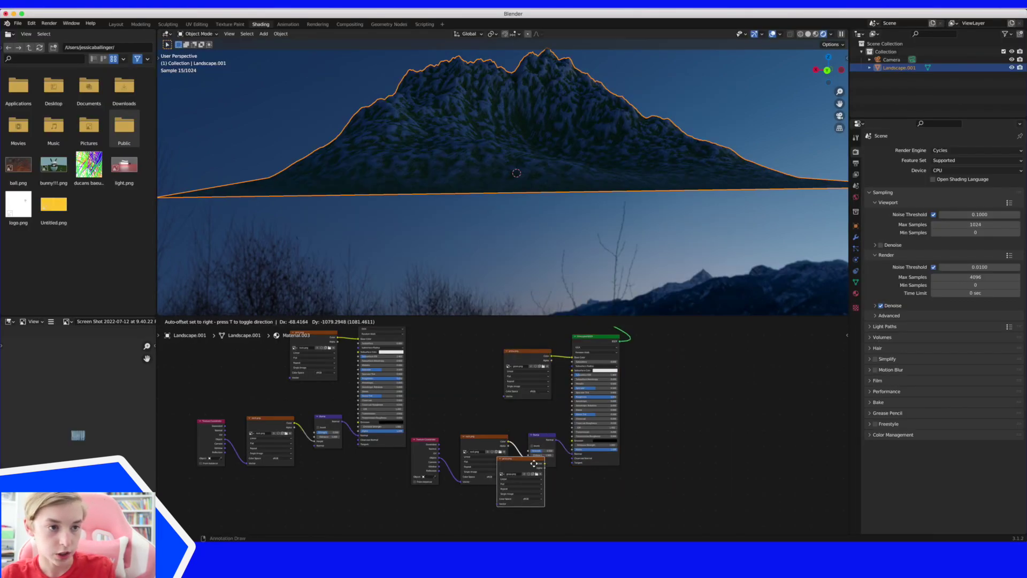
click(493, 438)
right_click(493, 438)
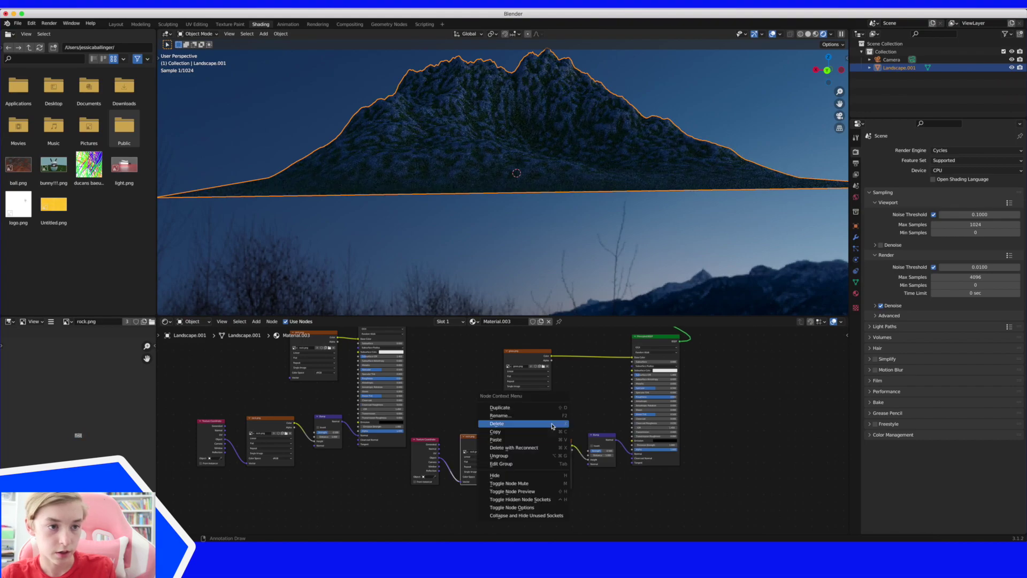
click(552, 424)
drag(441, 461, 524, 486)
scroll(533, 377, up, 3)
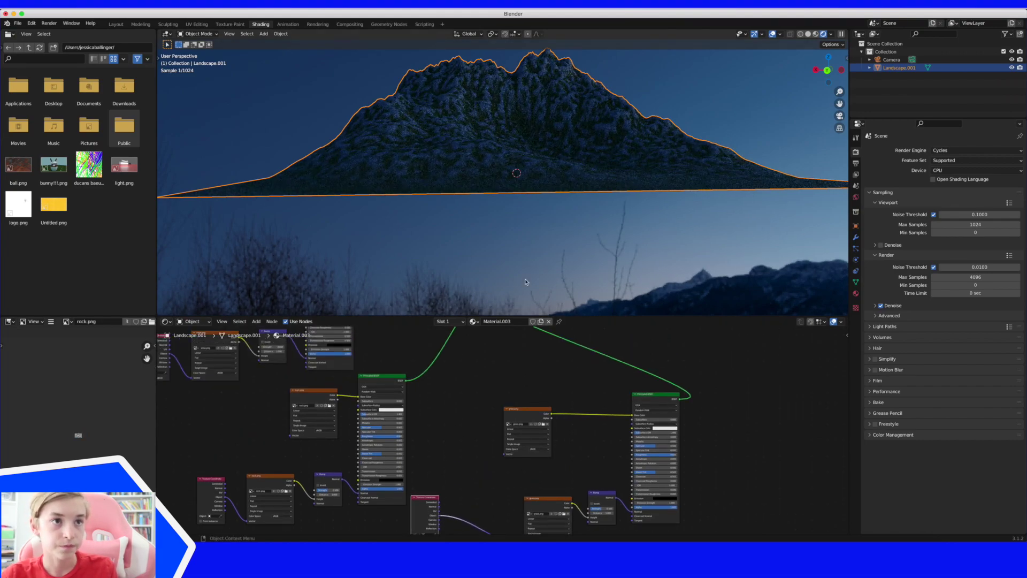
Duplicate the Geometry and ColorRamp nodes together and place the copies beside the new Mix Shader
scroll(674, 153, up, 10)
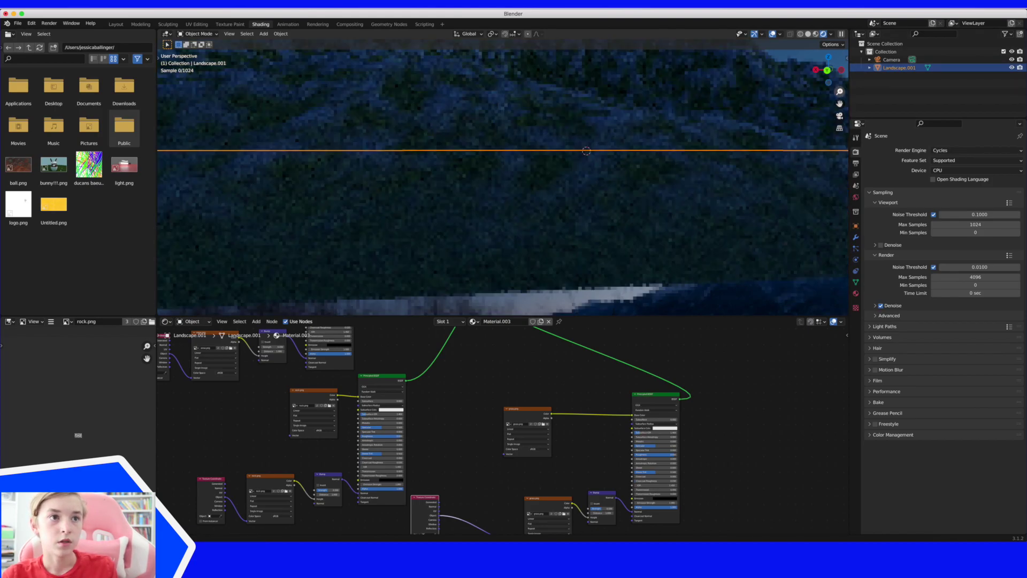
scroll(675, 153, down, 3)
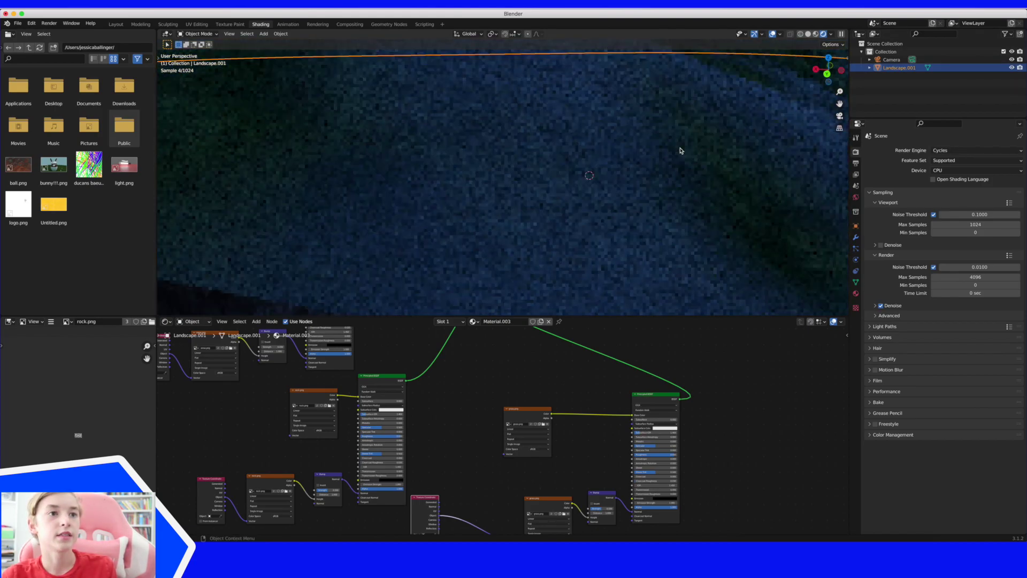
drag(839, 92, 839, 114)
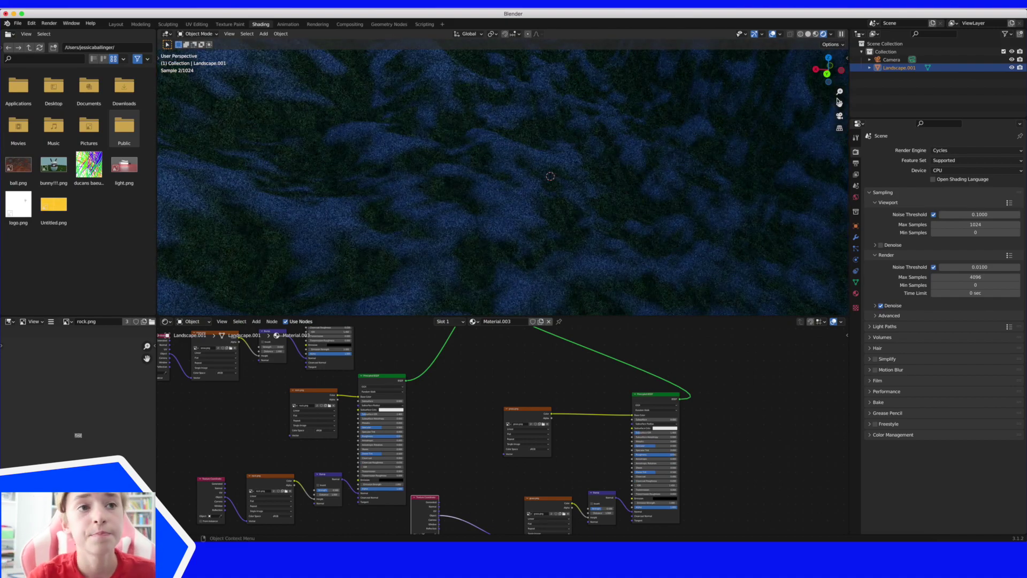
drag(839, 92, 839, 129)
click(722, 81)
scroll(518, 333, up, 10)
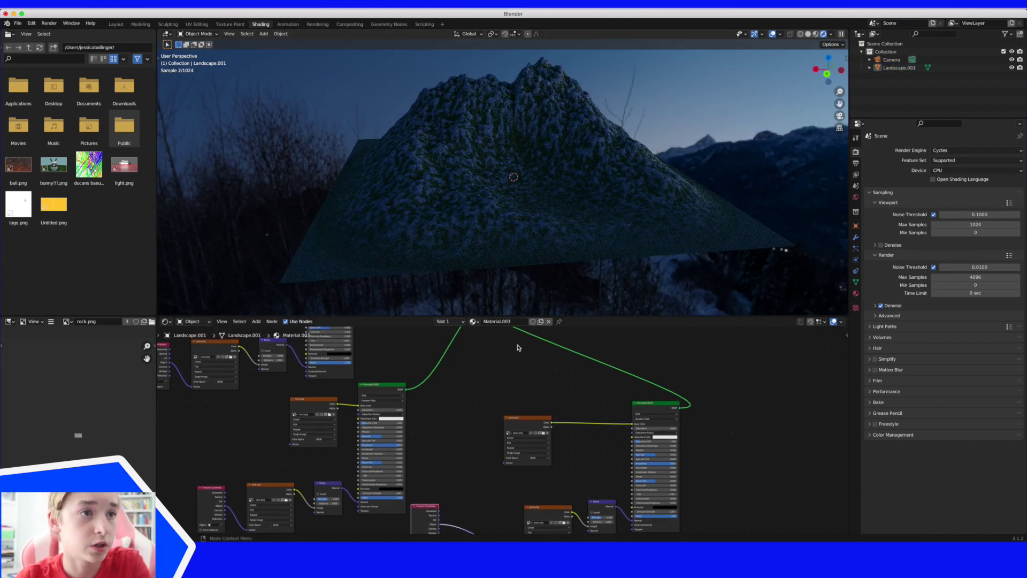
click(353, 377)
shift+click(437, 373)
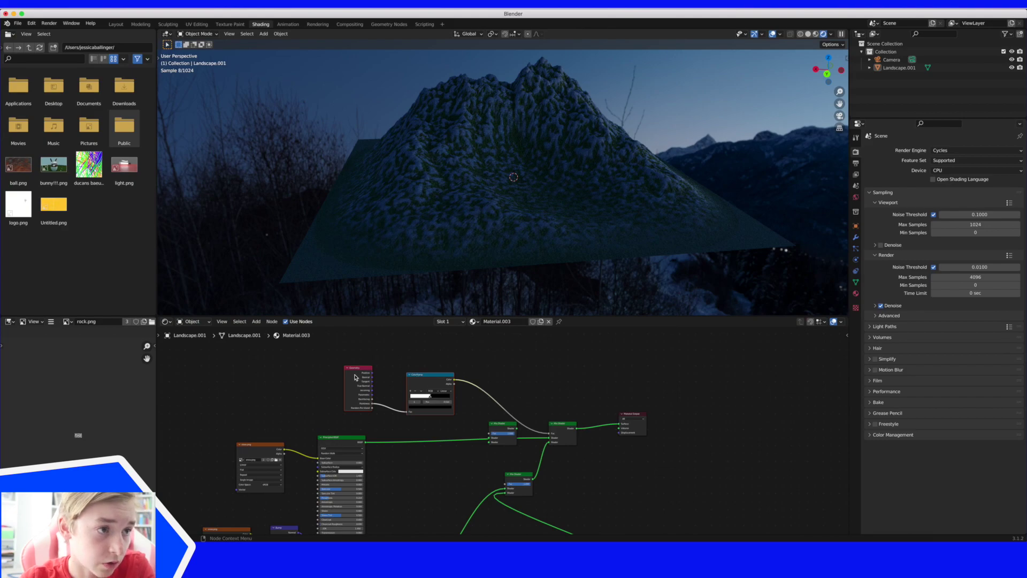
scroll(456, 412, down, 3)
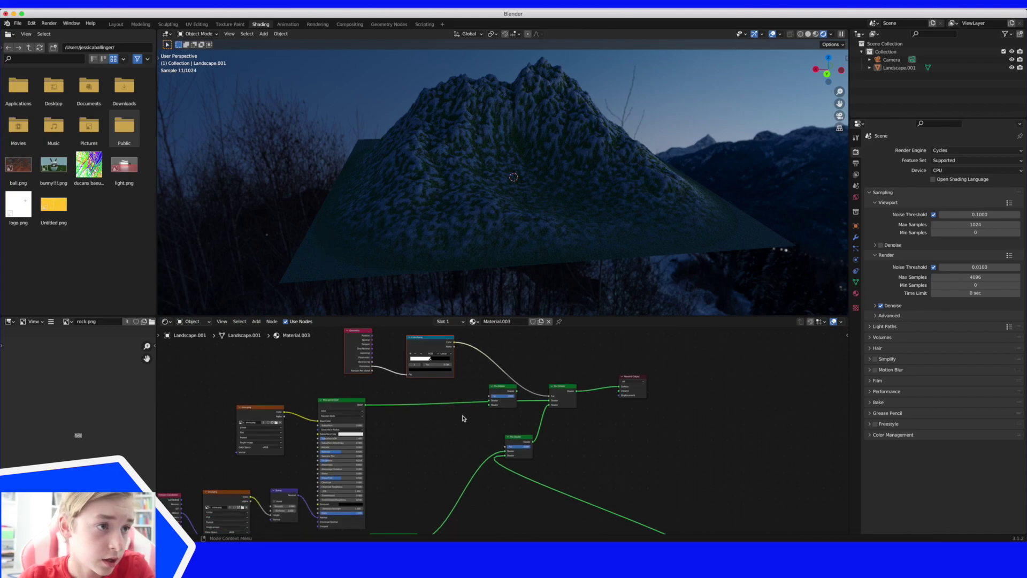
key(shift+d)
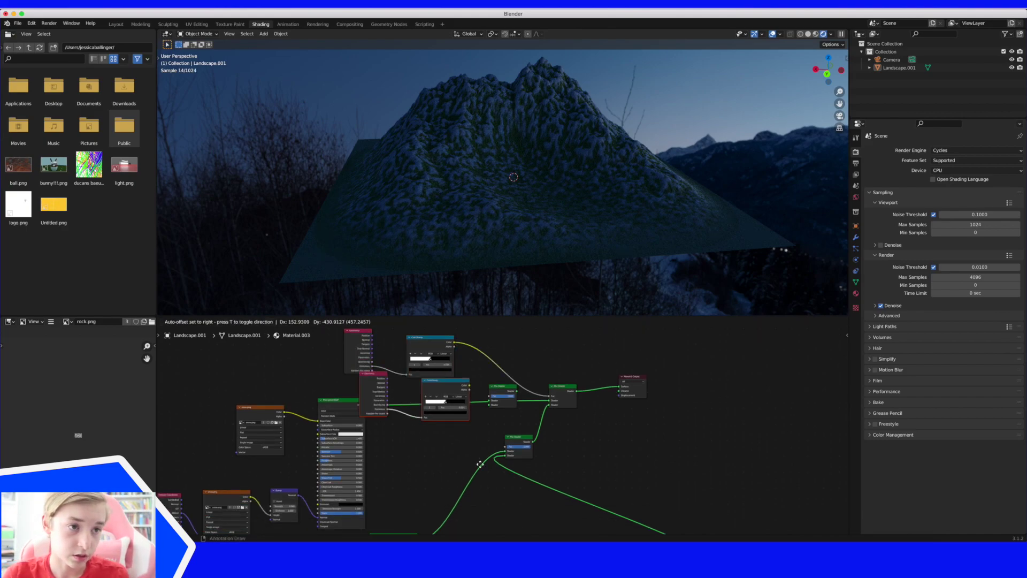
click(487, 498)
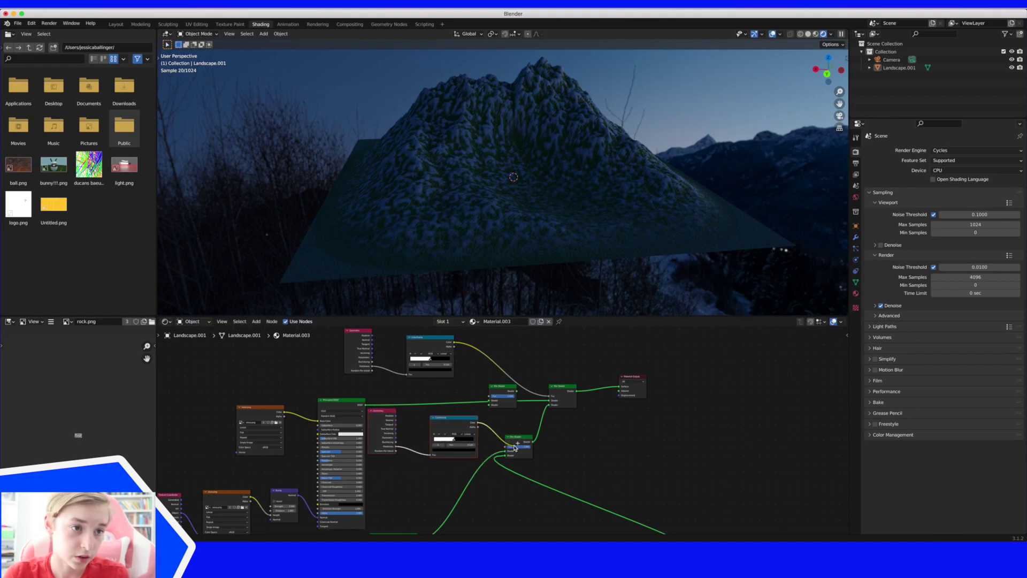
Connect the duplicated ColorRamp's Color output to the Fac input of the new Mix Shader and check the mountain up close
drag(504, 449, 506, 450)
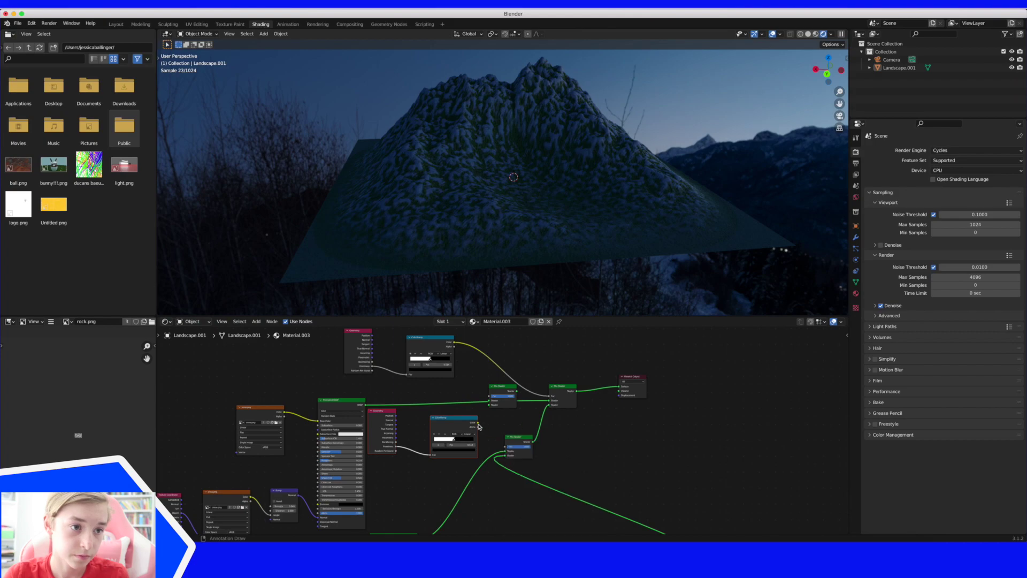
drag(507, 449, 506, 447)
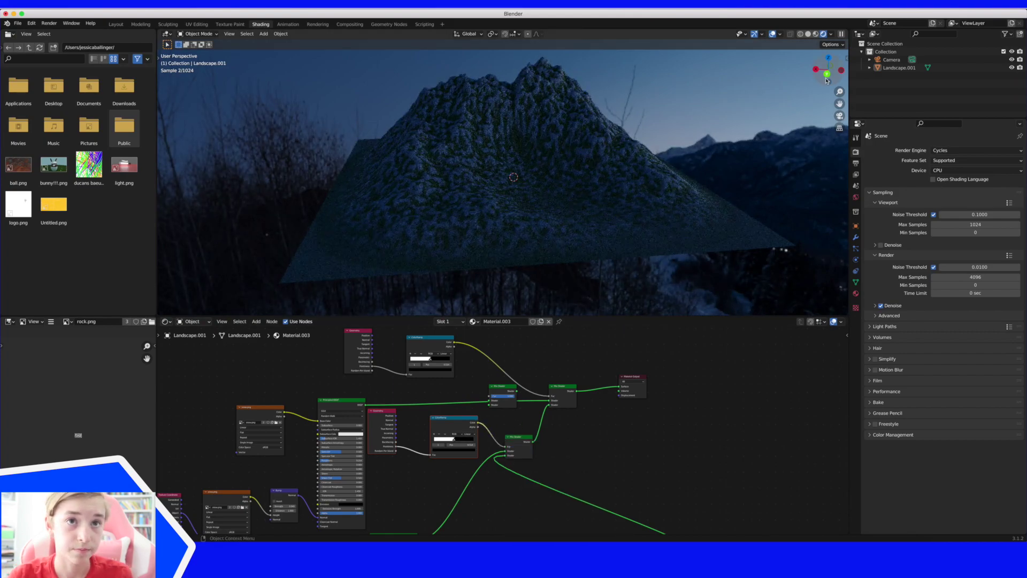
scroll(503, 182, up, 1)
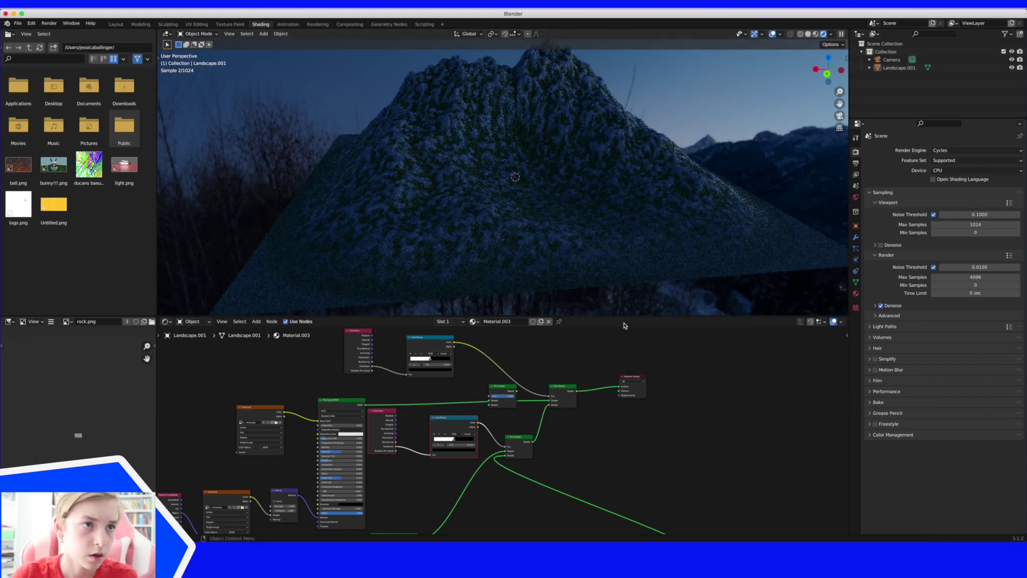
scroll(634, 360, down, 3)
mouse_move(839, 93)
mouse_down()
mouse_move(838, 64)
mouse_move(839, 96)
mouse_up()
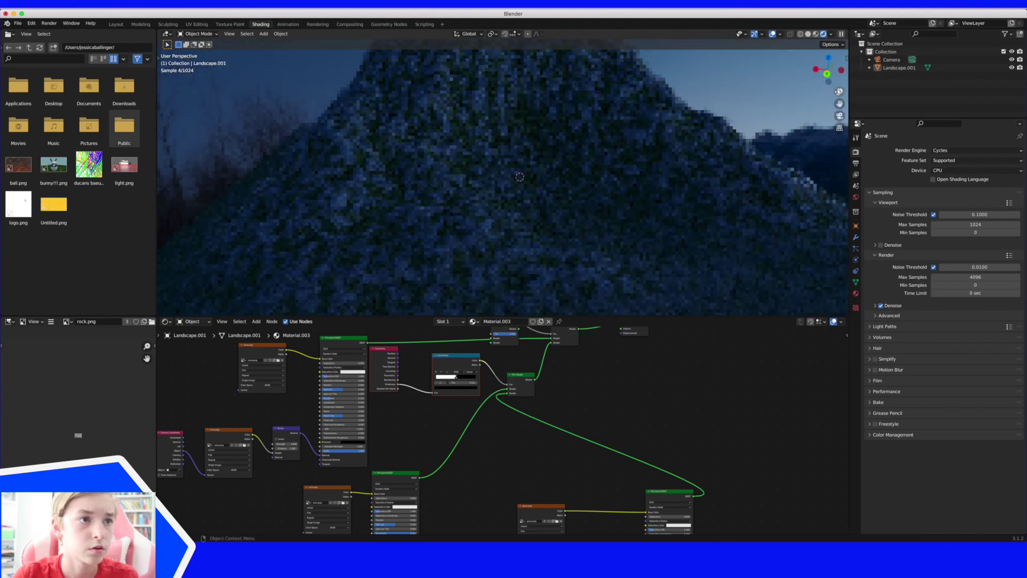
Reverse the duplicated ColorRamp to run from black to white, with the black stop at 0.214 and the white stop at 0.686
scroll(530, 409, up, 2)
scroll(530, 409, left, 2)
scroll(537, 411, up, 5)
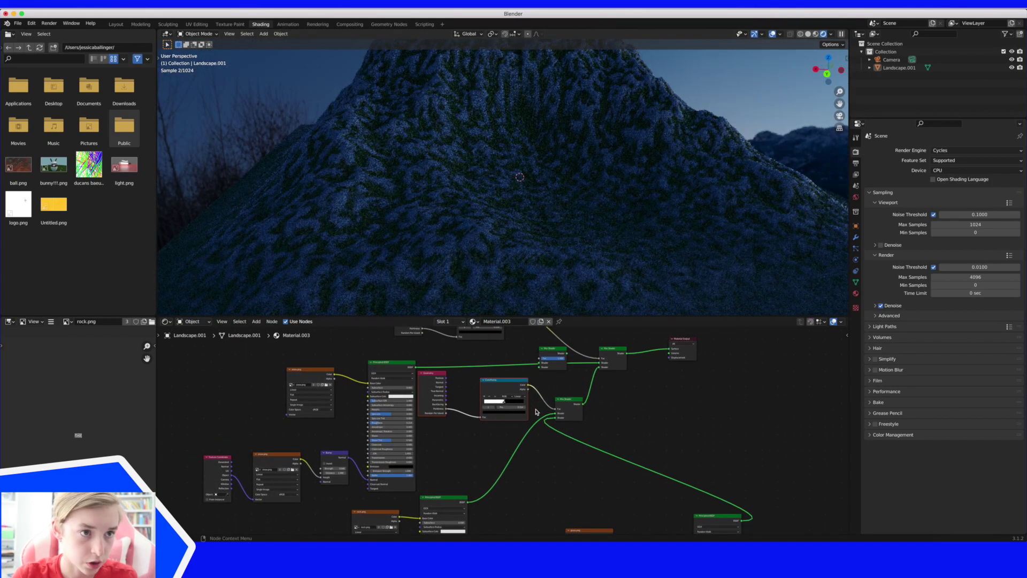
click(506, 395)
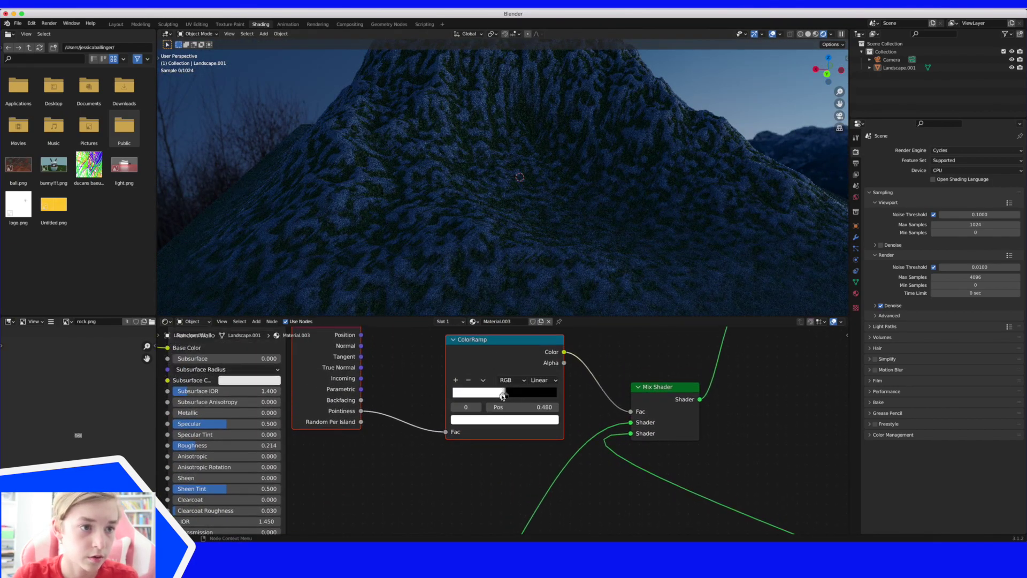
drag(505, 395, 425, 397)
drag(514, 396, 473, 400)
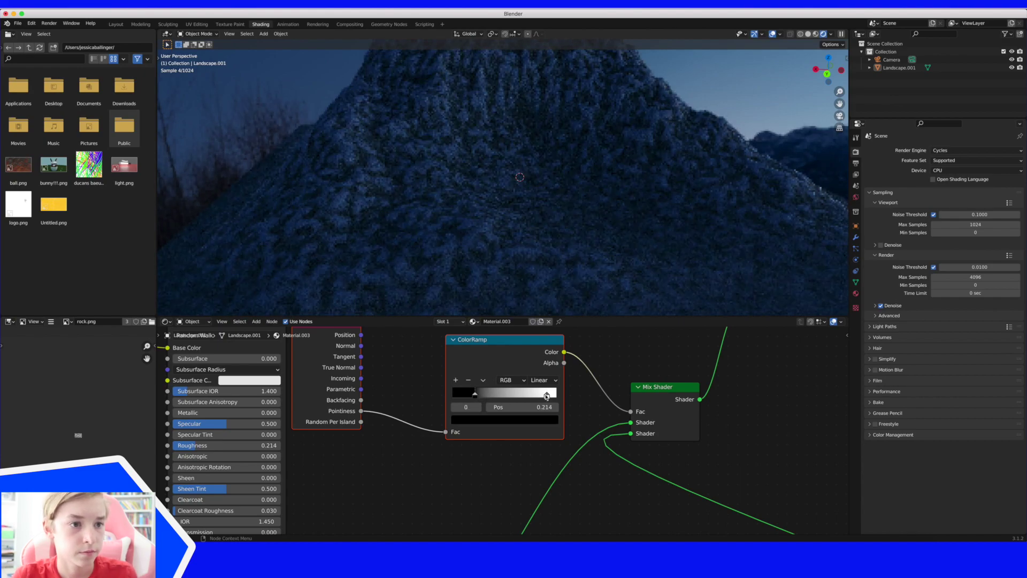
drag(546, 396, 538, 395)
scroll(525, 392, down, 1)
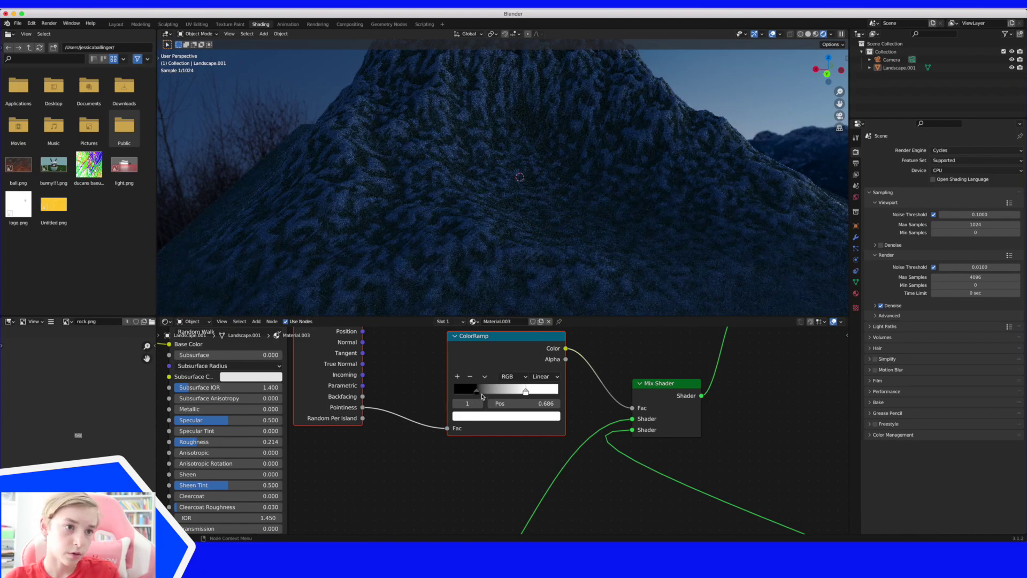
Tighten the duplicated ColorRamp's gradient by moving the black stop to 0.407 and the white stop to about 0.55
drag(479, 392, 488, 393)
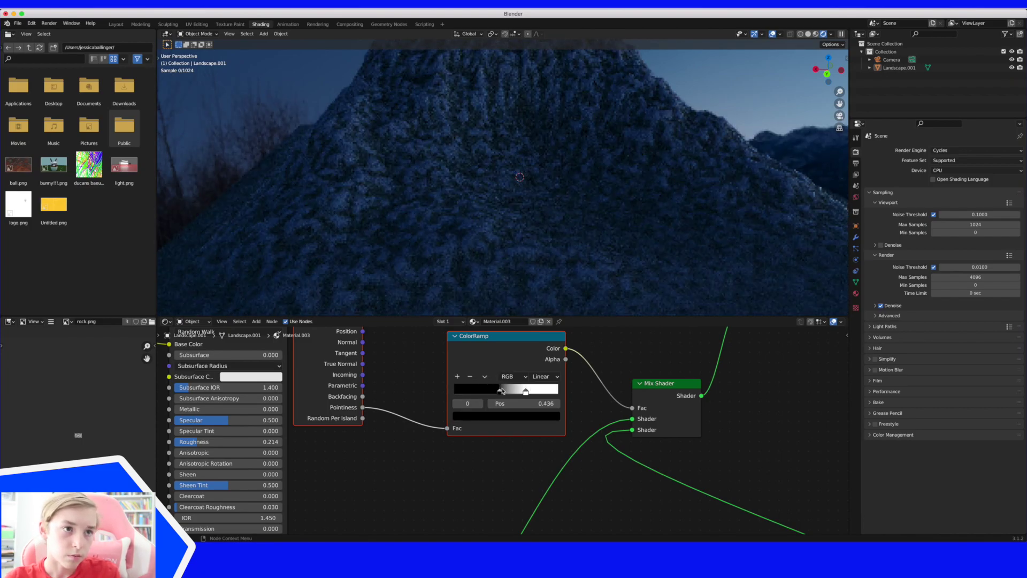
drag(502, 391, 506, 392)
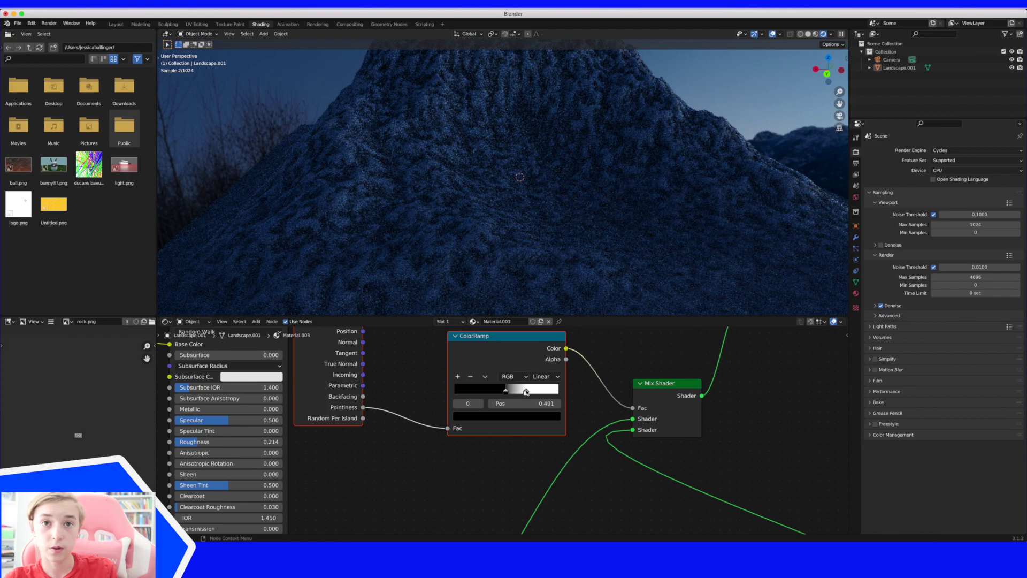
drag(528, 393, 515, 396)
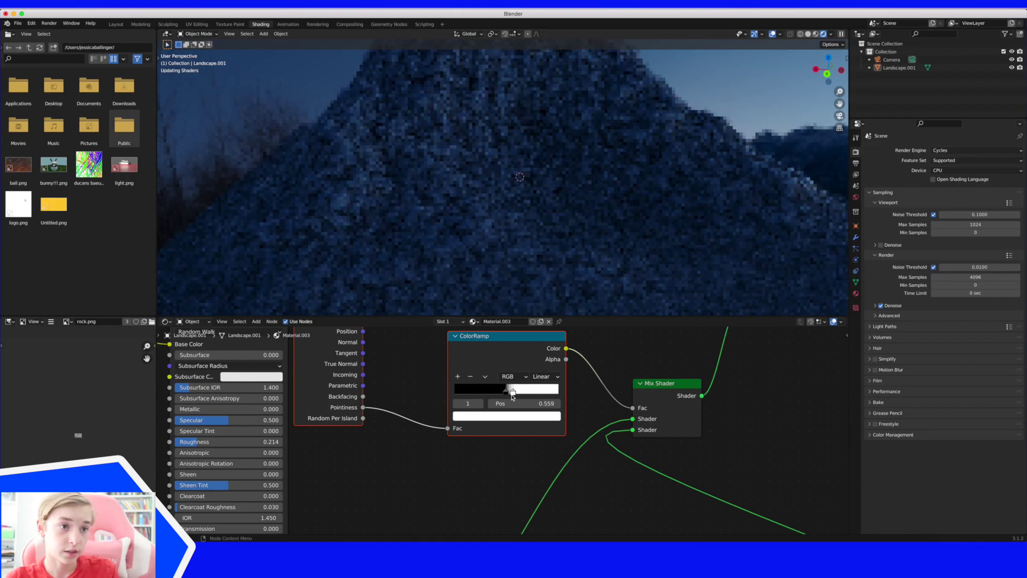
drag(505, 392, 493, 396)
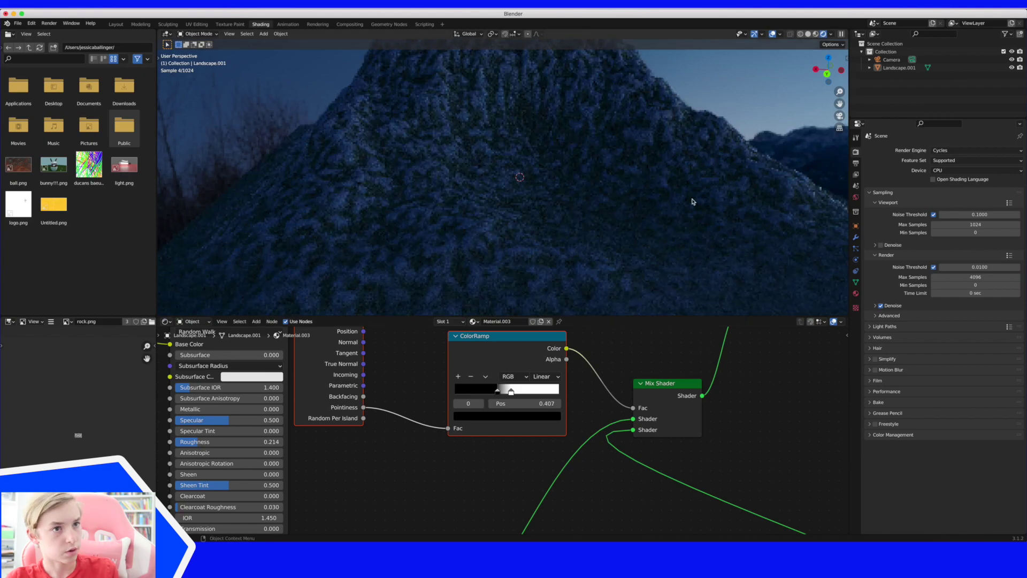
View the mountain from a distance and up close, and move the duplicated ColorRamp's white stop to 0.480
drag(840, 91, 839, 144)
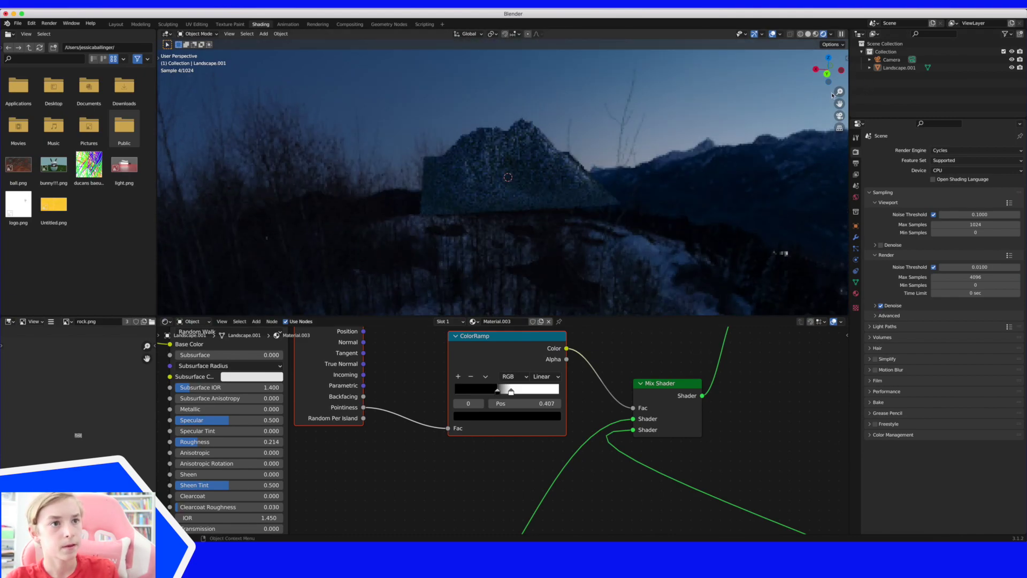
middle_drag(804, 147, 804, 111)
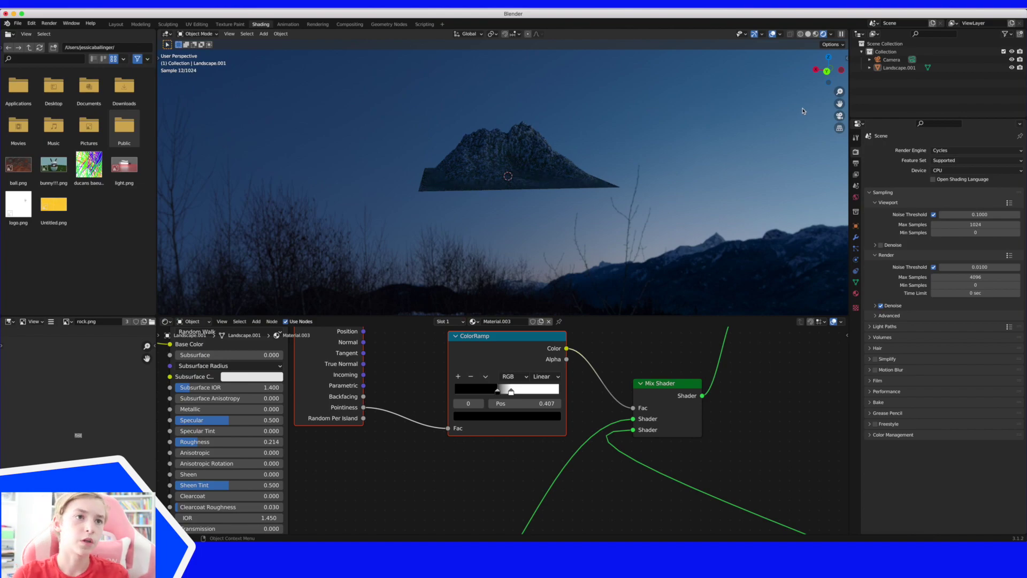
drag(840, 92, 839, 42)
drag(511, 391, 508, 393)
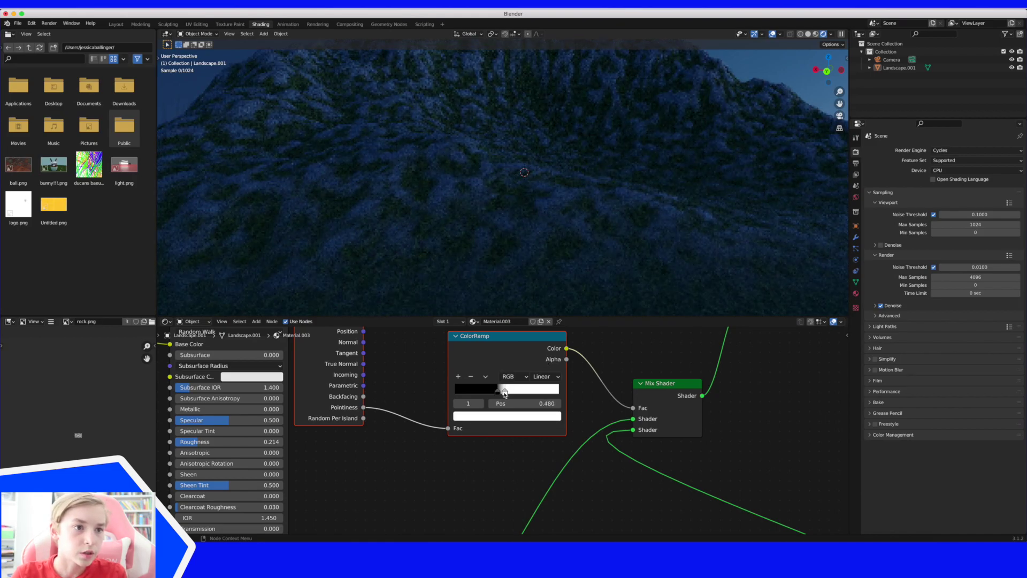
Move the duplicated ColorRamp's black stop to 0.480, right up against the white stop
click(500, 394)
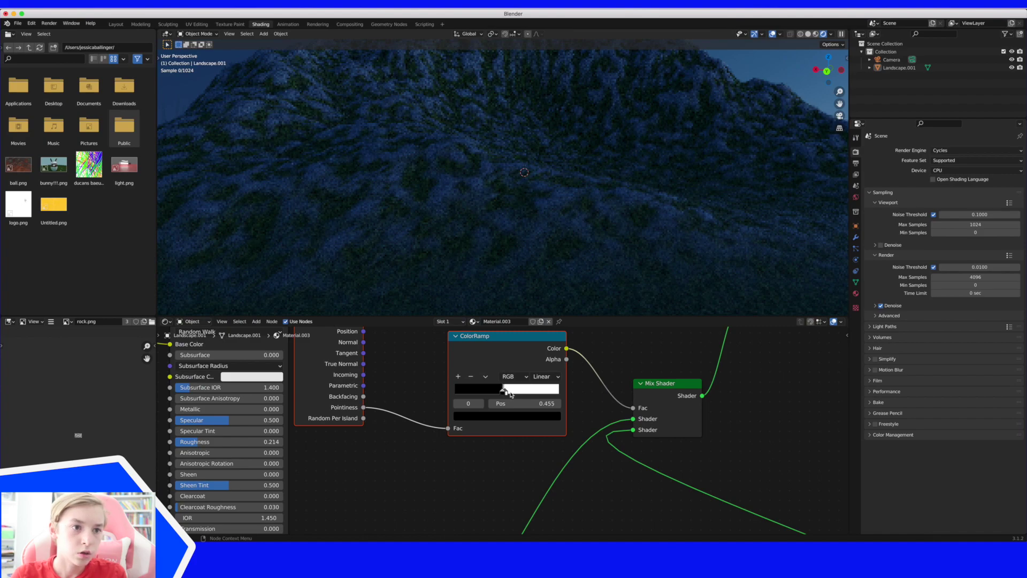
click(509, 393)
drag(505, 395, 507, 394)
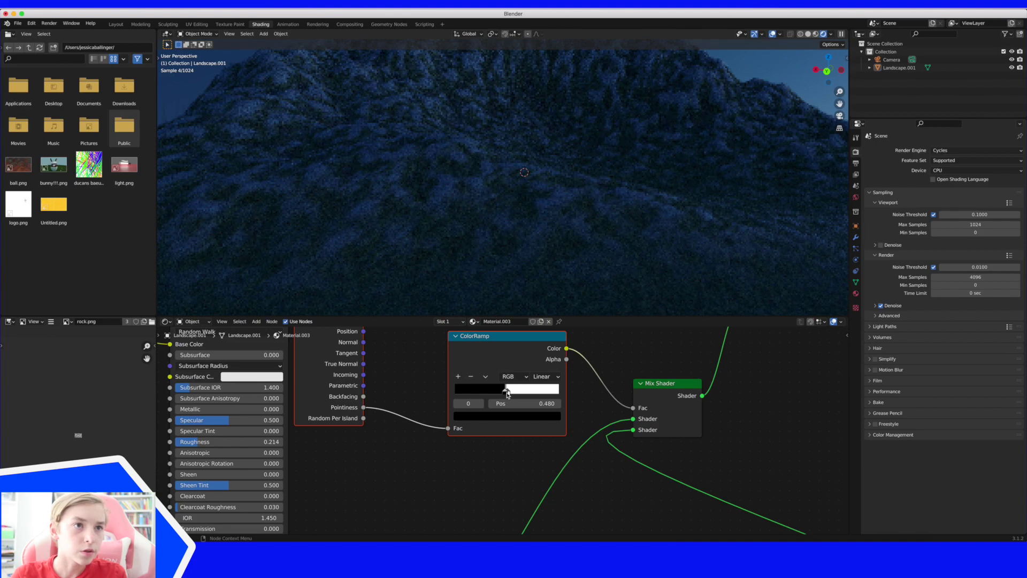
scroll(591, 175, up, 3)
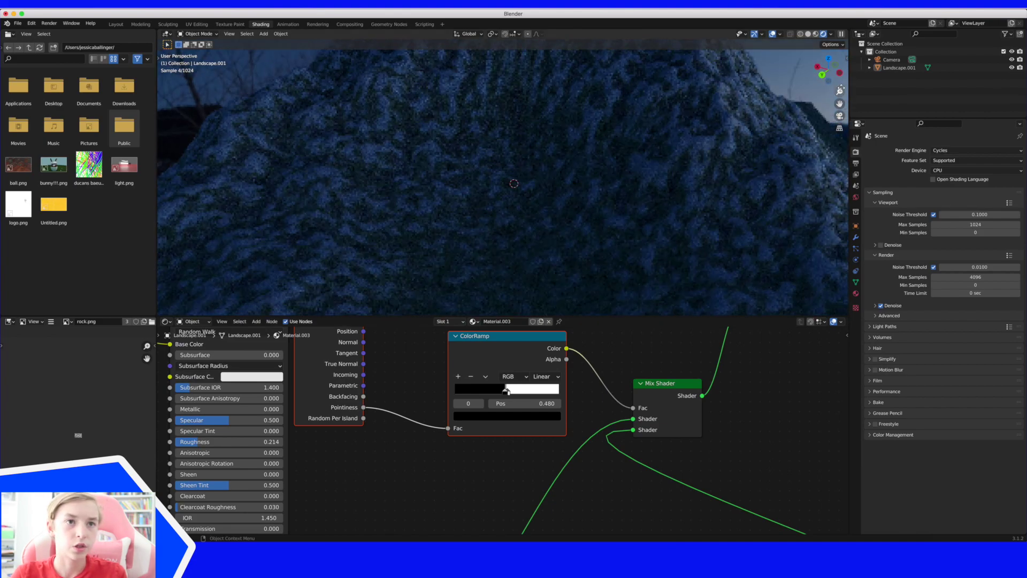
Set the upper ColorRamp's white stop to 0.480 and its black stop to 0.509
scroll(591, 215, down, 5)
middle_drag(535, 241, 581, 241)
scroll(577, 356, up, 5)
scroll(577, 351, up, 5)
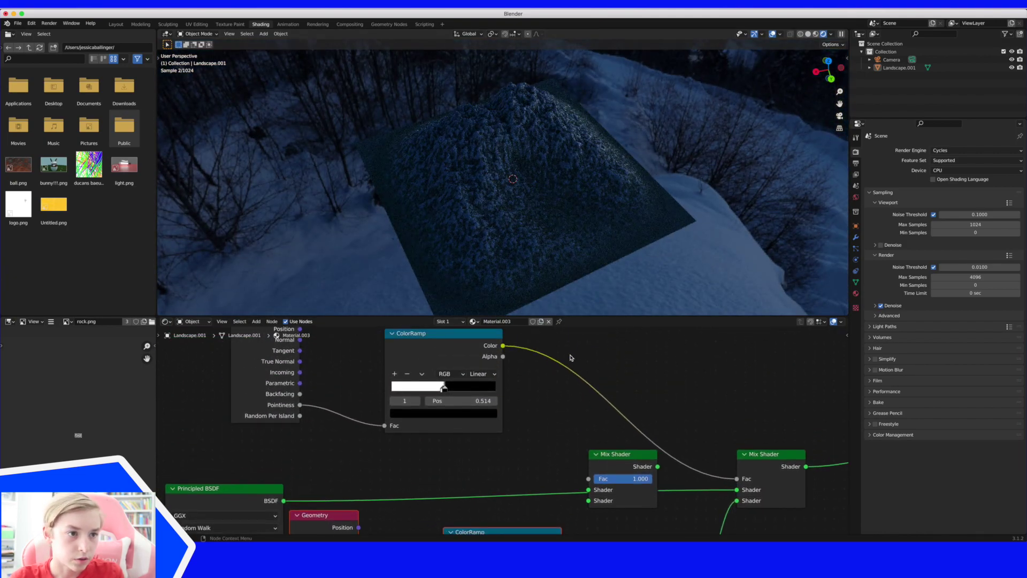
scroll(541, 230, up, 4)
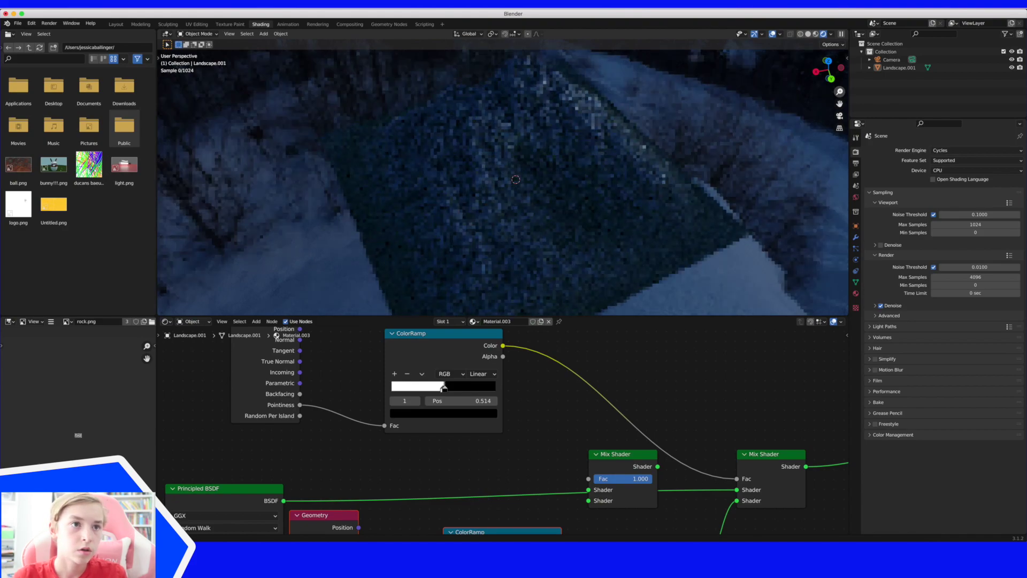
click(442, 388)
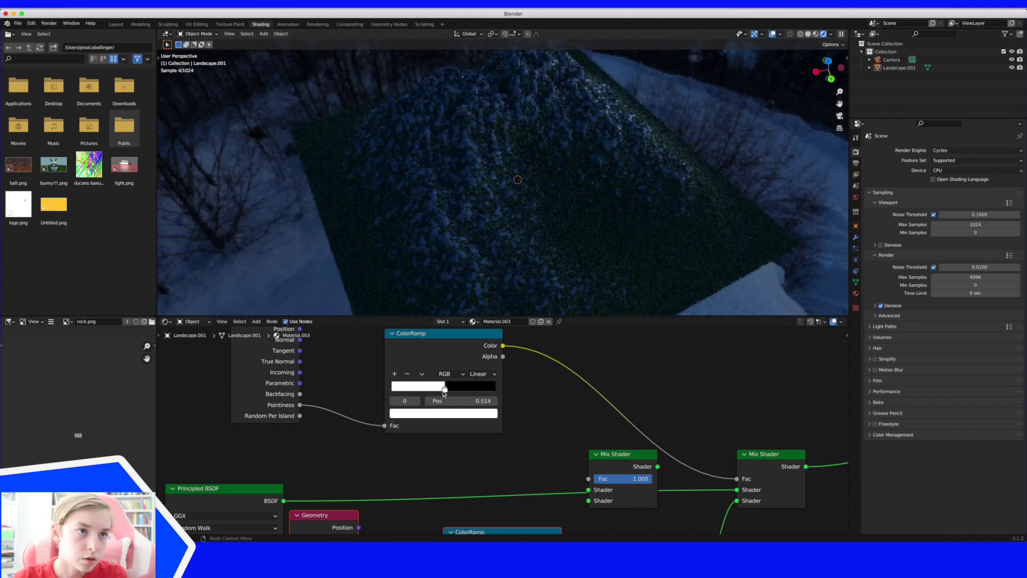
drag(444, 393, 446, 391)
drag(445, 391, 444, 391)
click(446, 390)
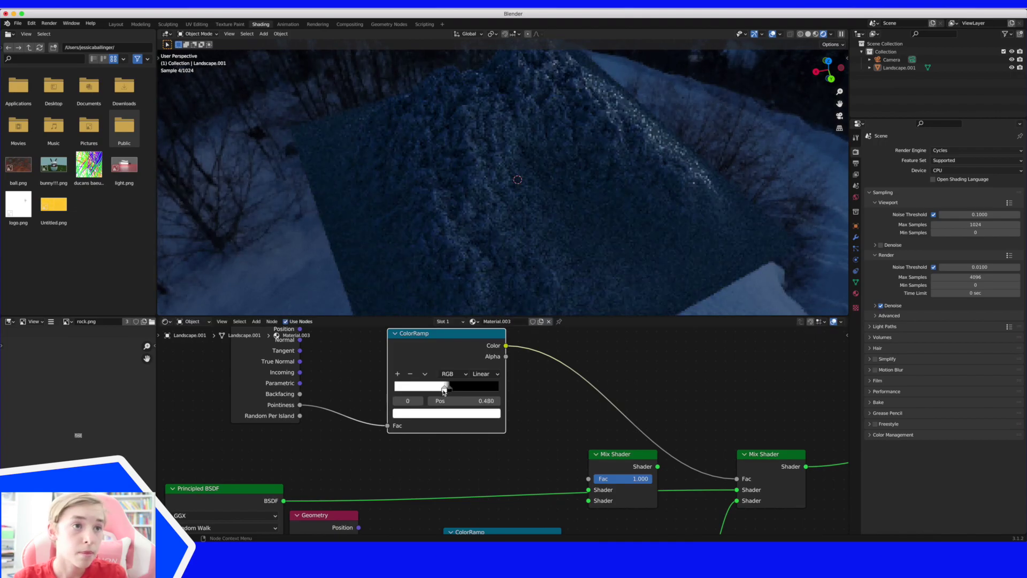
click(448, 388)
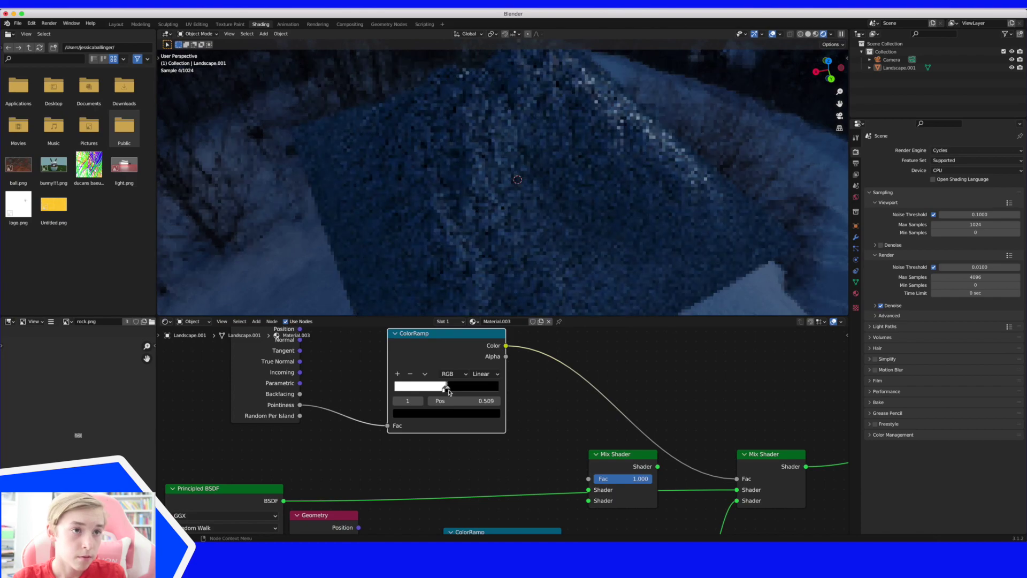
Delete the unused Mix Shader with Fac 1.000 that sits in front of the final Mix Shader
scroll(582, 214, down, 5)
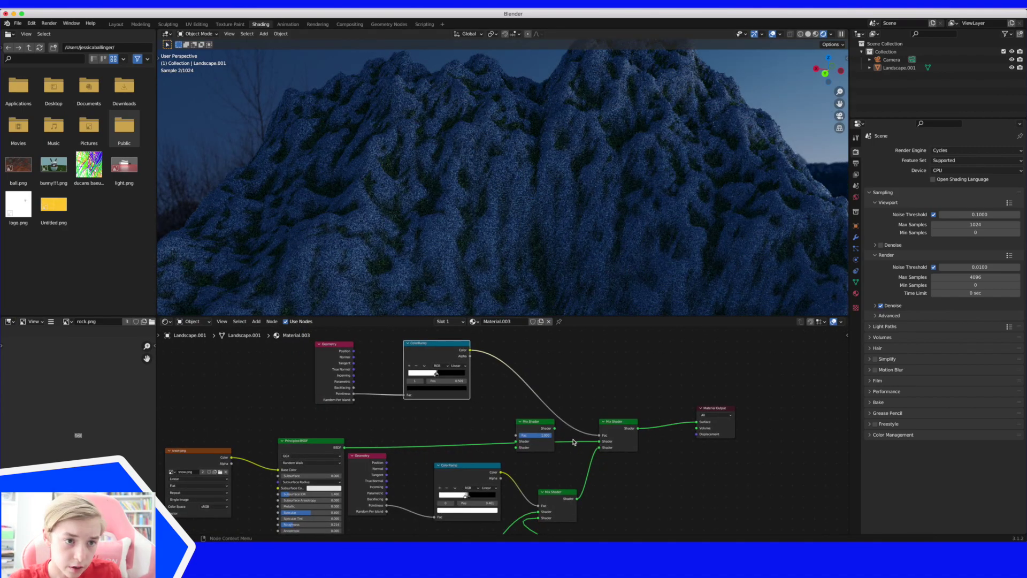
scroll(543, 427, down, 4)
drag(539, 374, 691, 446)
scroll(697, 447, down, 1)
right_click(715, 445)
click(714, 444)
scroll(630, 395, down, 1)
scroll(605, 396, up, 5)
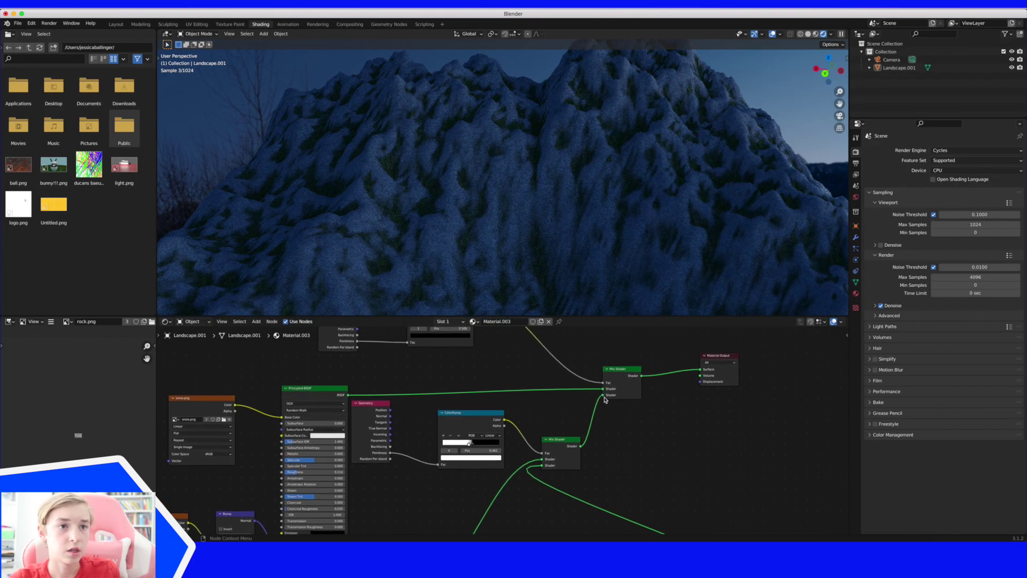
scroll(598, 390, up, 1)
scroll(725, 187, left, 2)
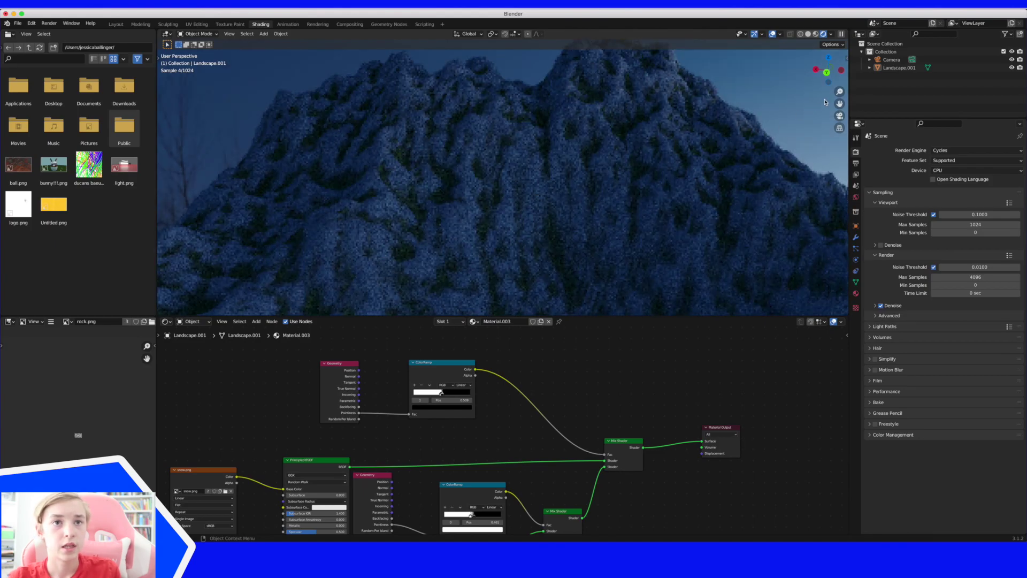
Check the mountain from afar and up close, and move the lower ColorRamp's black stop closer to its white stop
scroll(519, 121, down, 6)
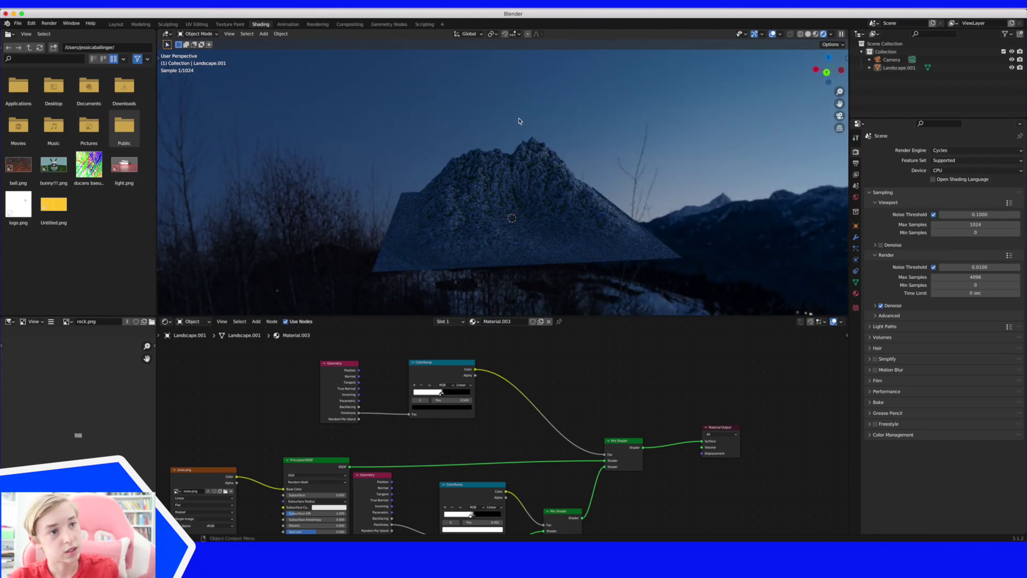
scroll(386, 134, down, 5)
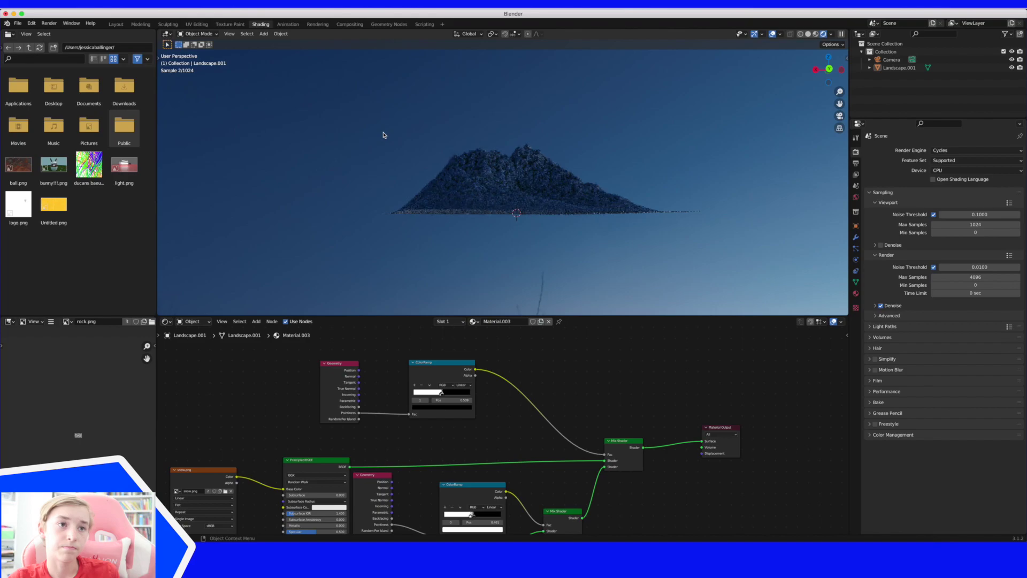
scroll(387, 132, up, 2)
scroll(503, 182, up, 8)
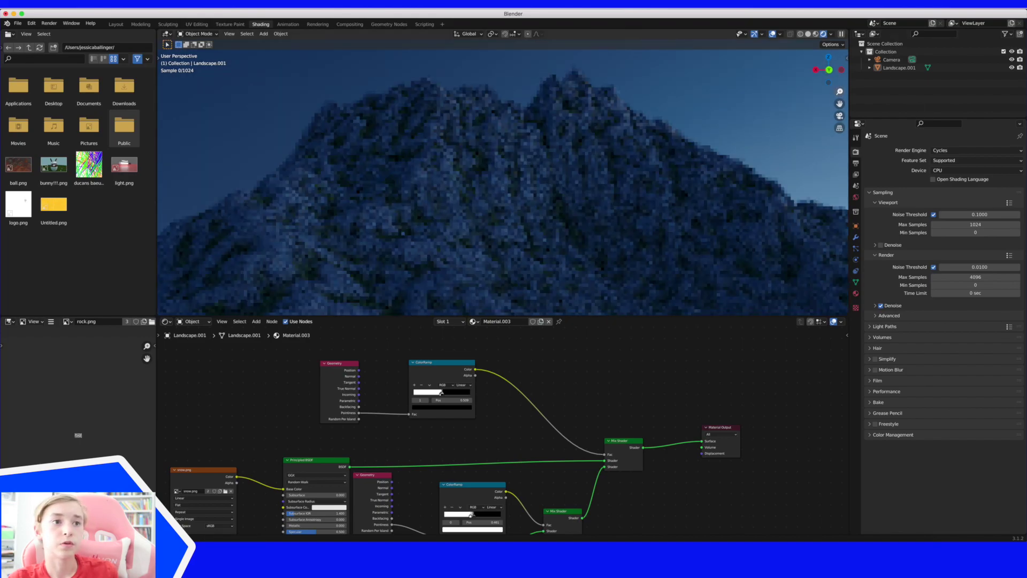
scroll(407, 495, down, 3)
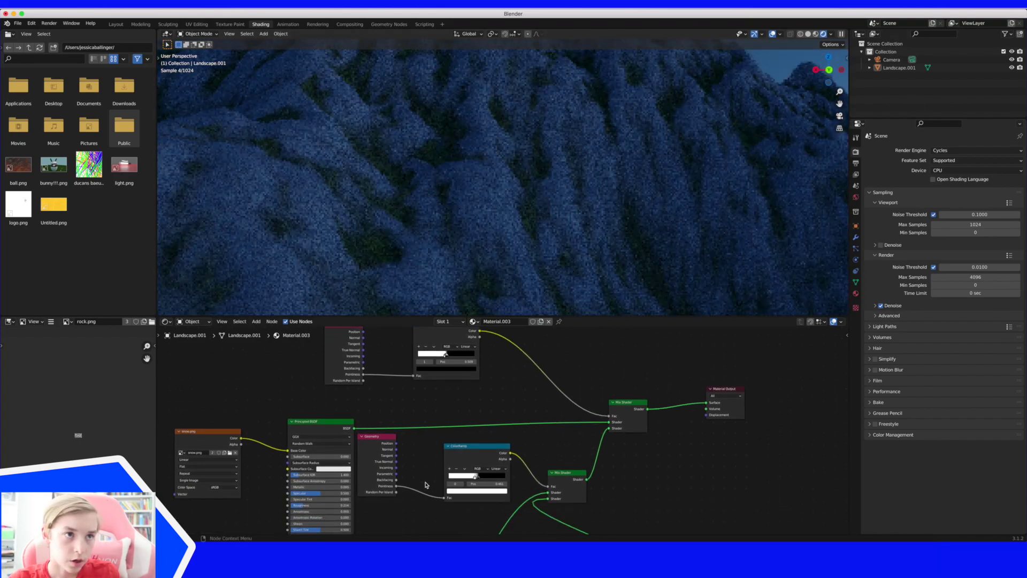
scroll(541, 374, up, 5)
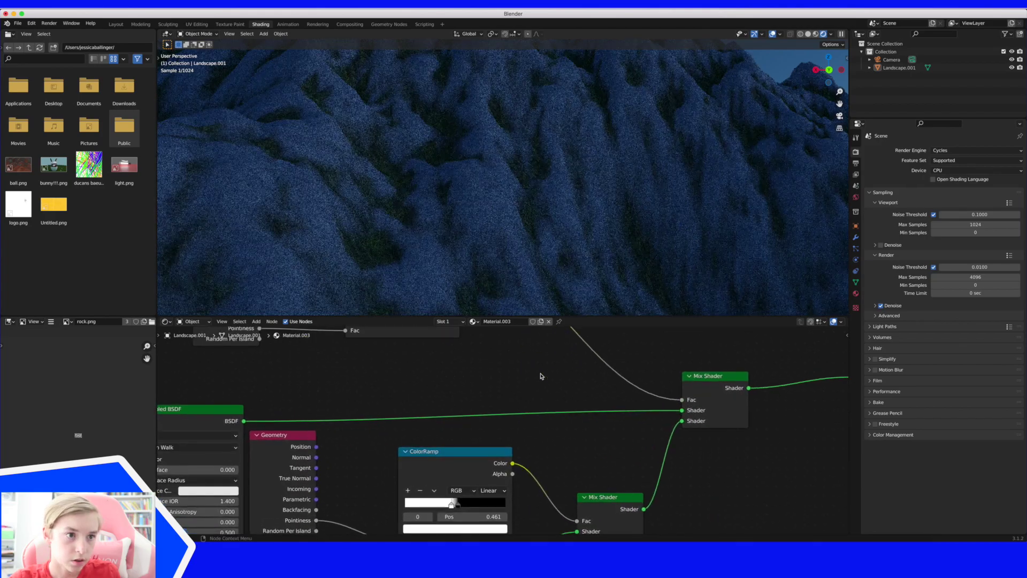
scroll(540, 377, left, 4)
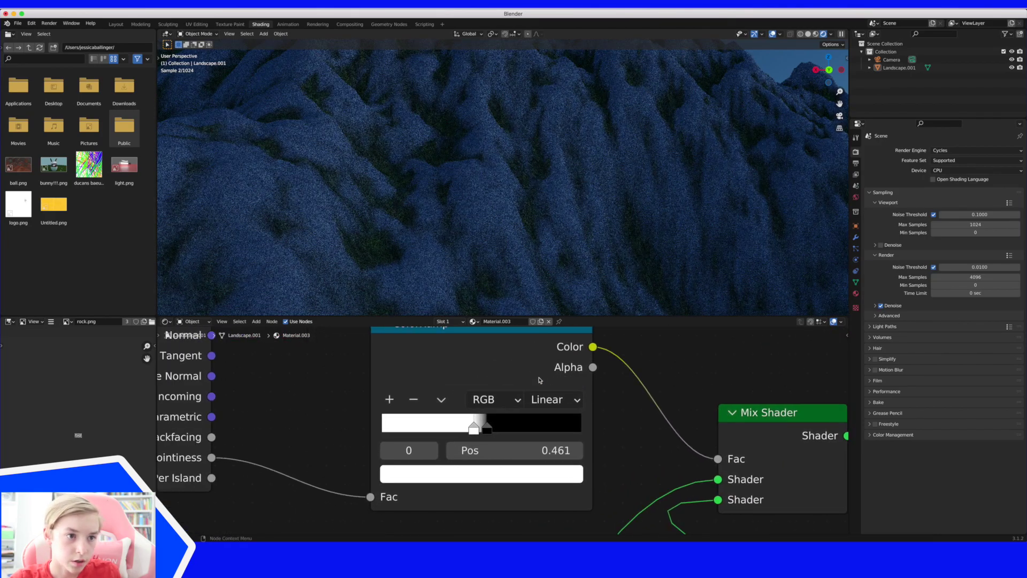
click(488, 426)
drag(487, 426, 477, 427)
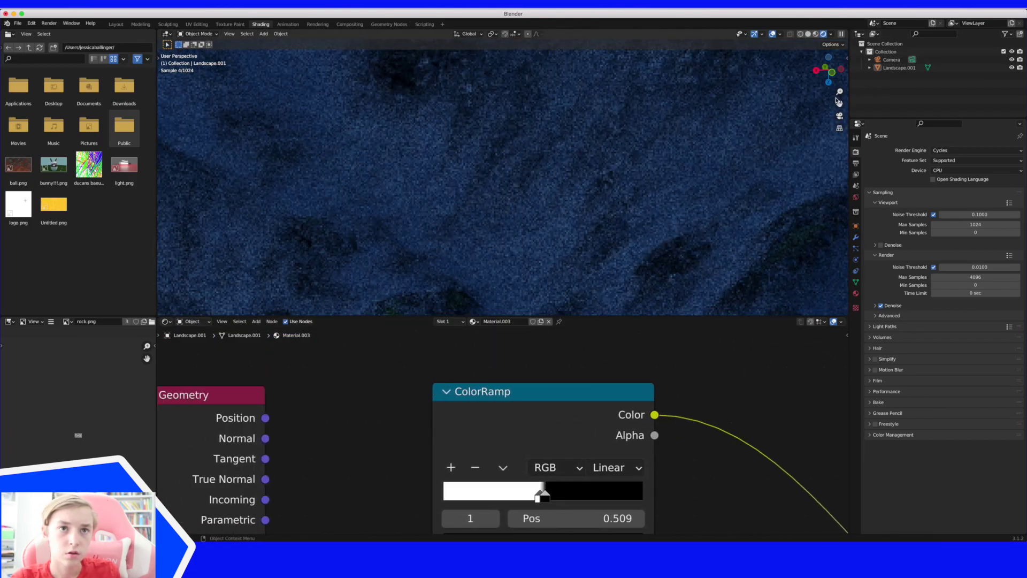
Inspect the rendered mountain from above and from the front, and switch the viewport to solid shading
scroll(766, 167, down, 10)
scroll(765, 167, up, 8)
scroll(766, 167, down, 15)
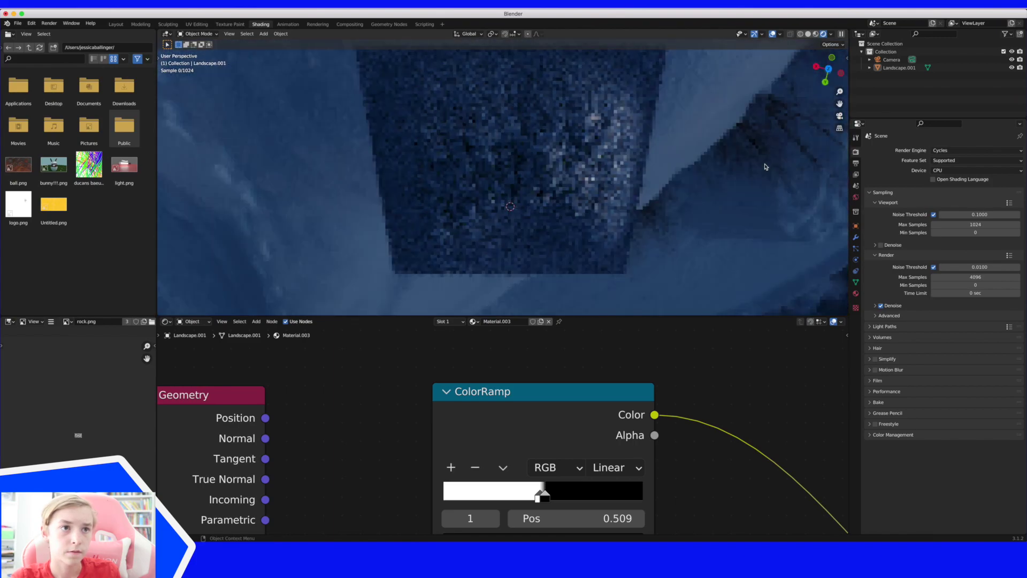
scroll(766, 166, up, 5)
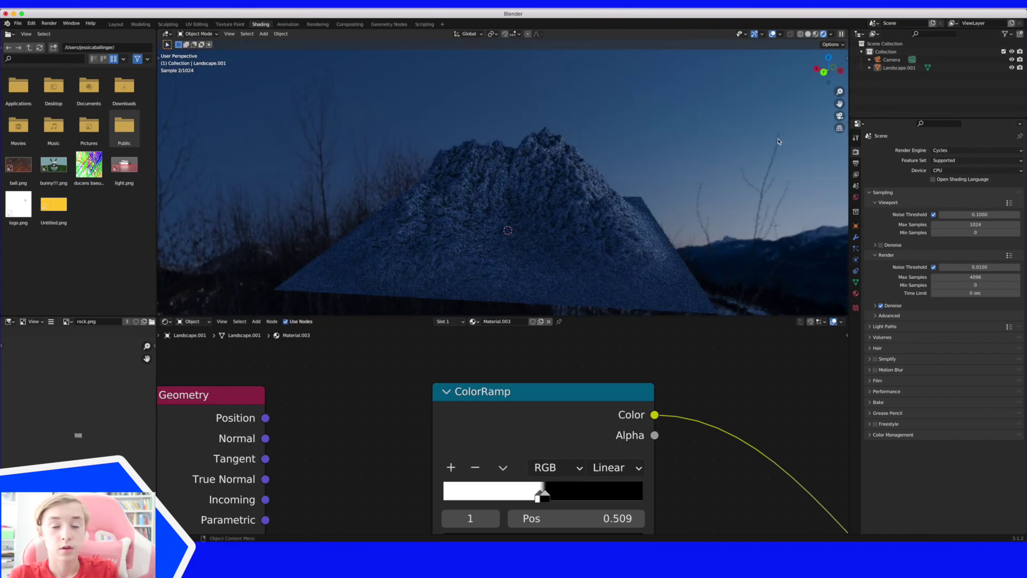
drag(828, 71, 839, 48)
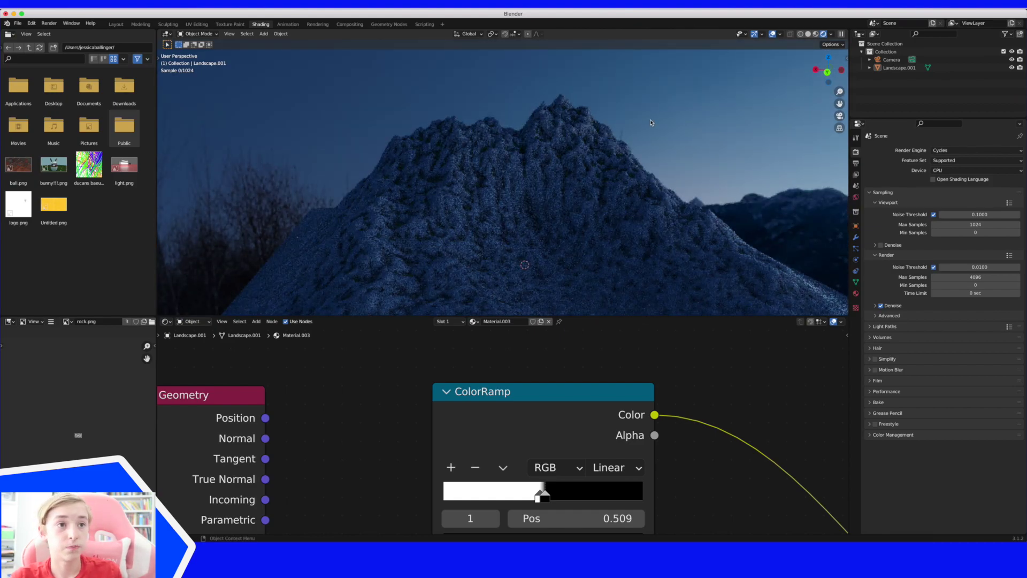
scroll(651, 122, down, 3)
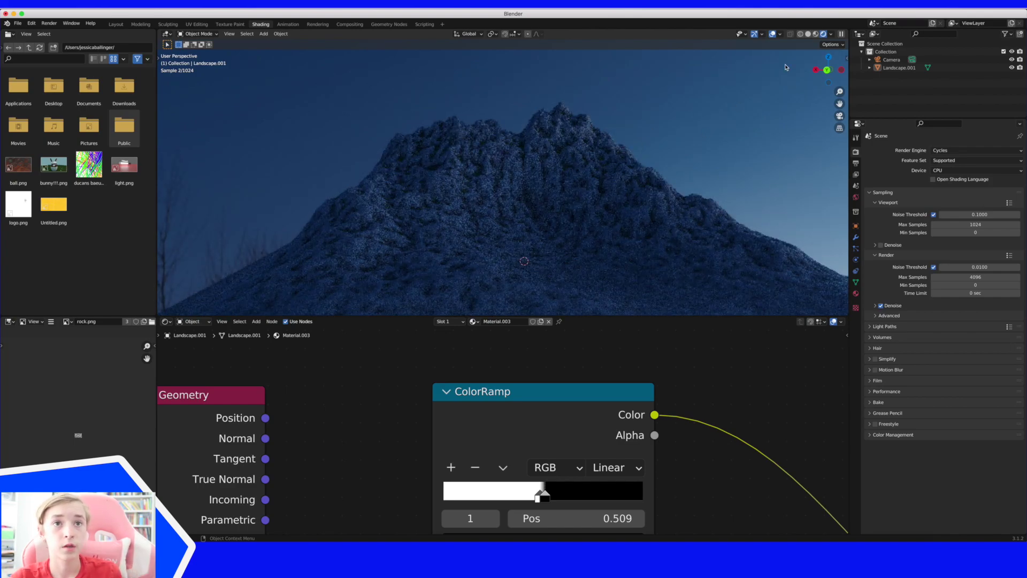
click(808, 34)
scroll(796, 202, up, 5)
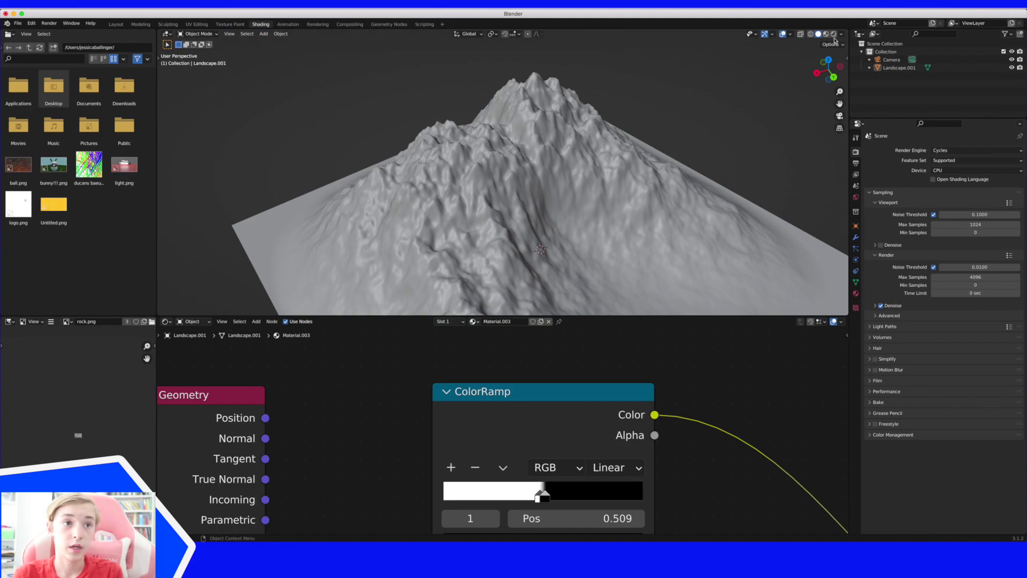
middle_drag(644, 257, 622, 235)
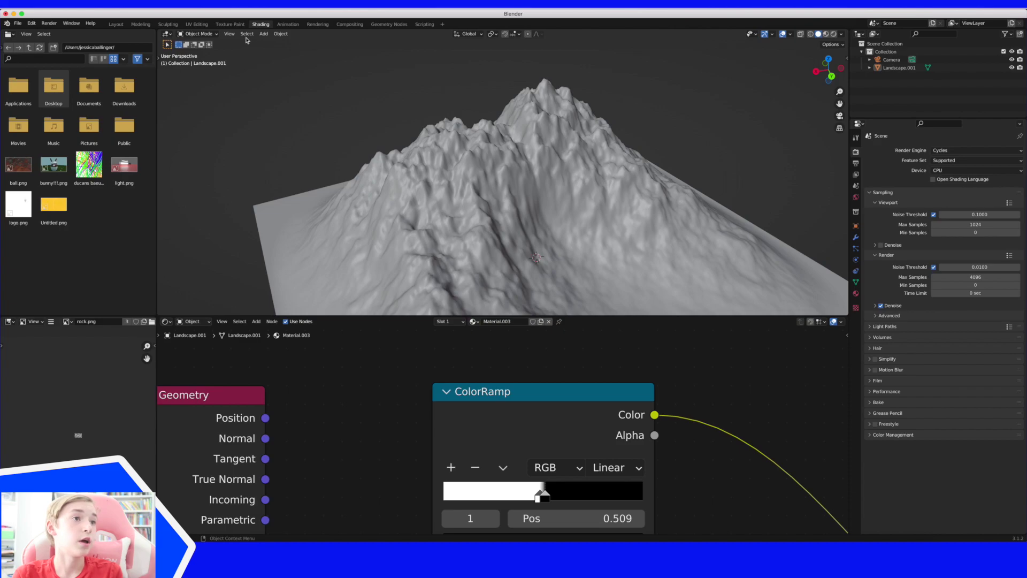
Add a cube mesh that encloses the landscape and view it as a whole
click(263, 34)
mouse_move(270, 45)
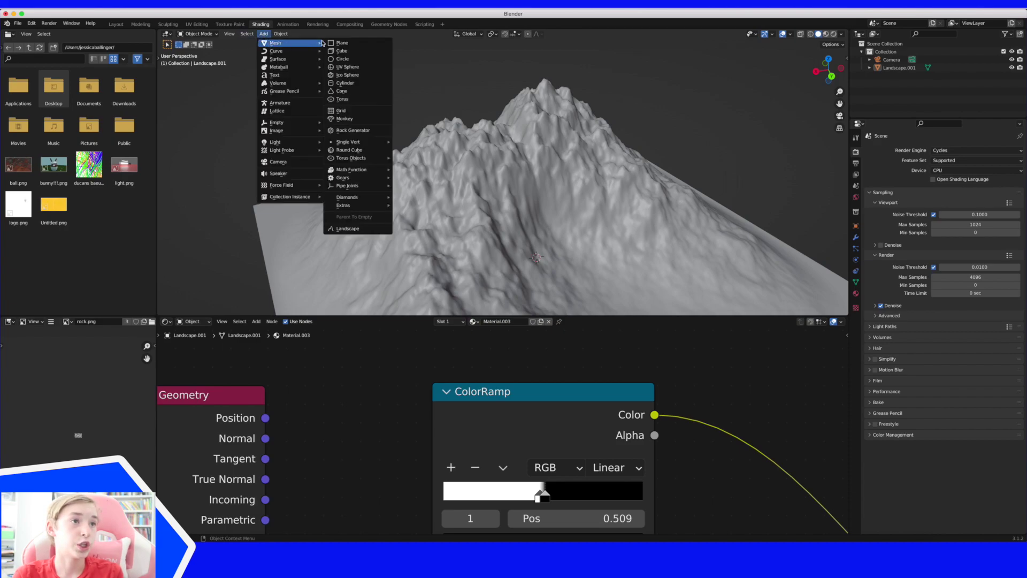
click(338, 51)
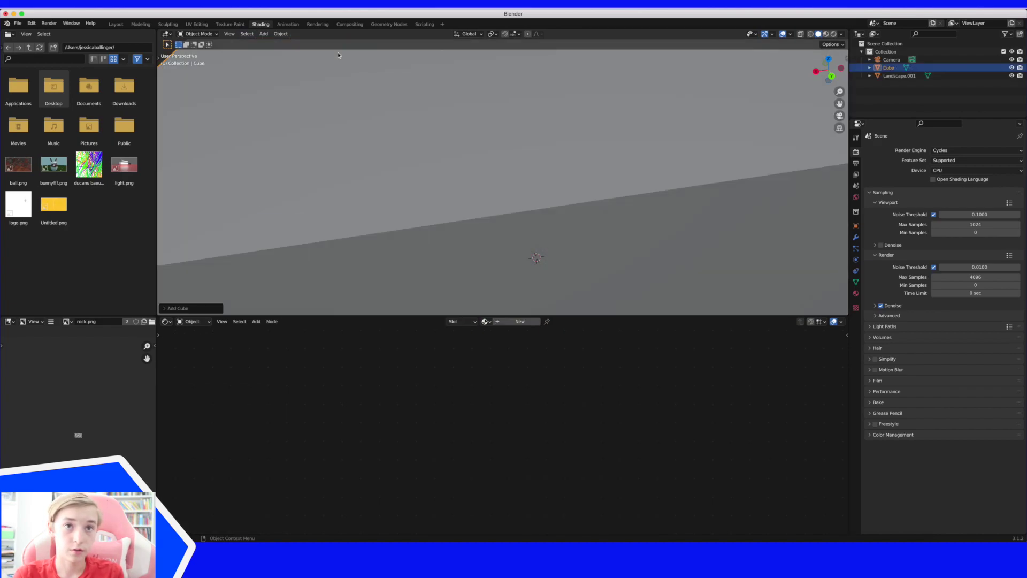
drag(840, 89, 717, 136)
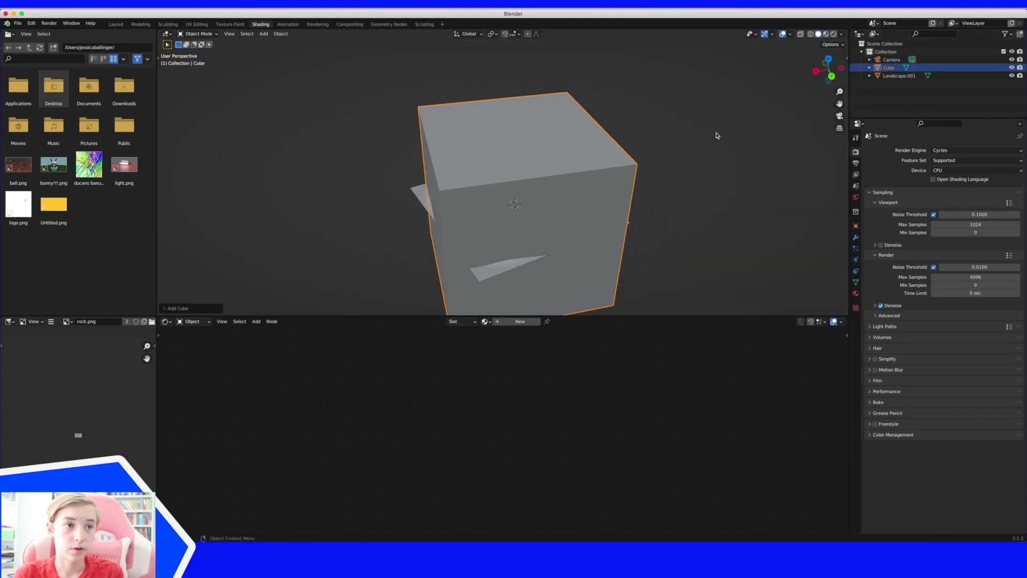
scroll(717, 135, down, 5)
Flatten the cube along the Z axis into a low slab around the mountain's base and start moving it
key(s)
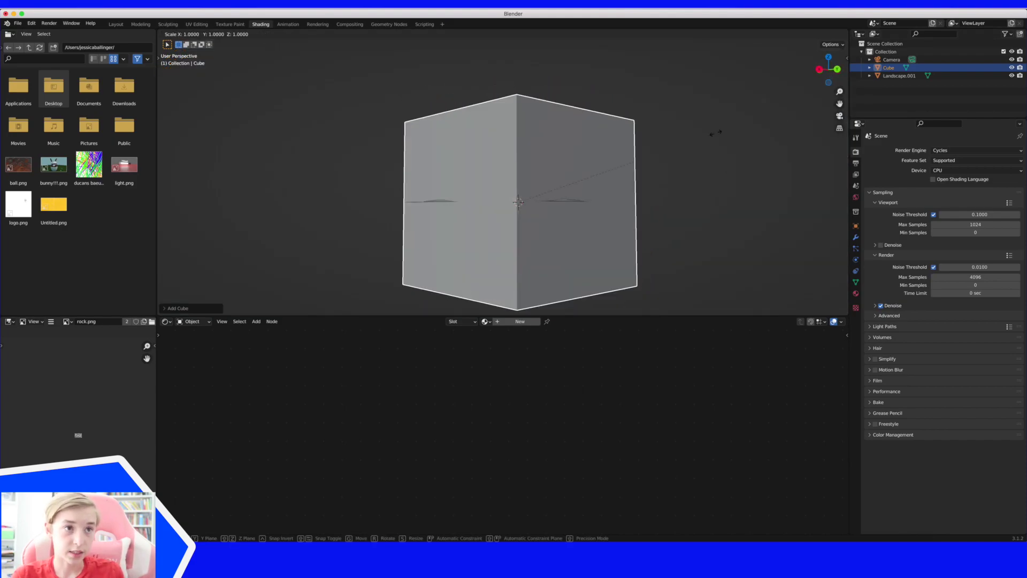
key(z)
click(557, 233)
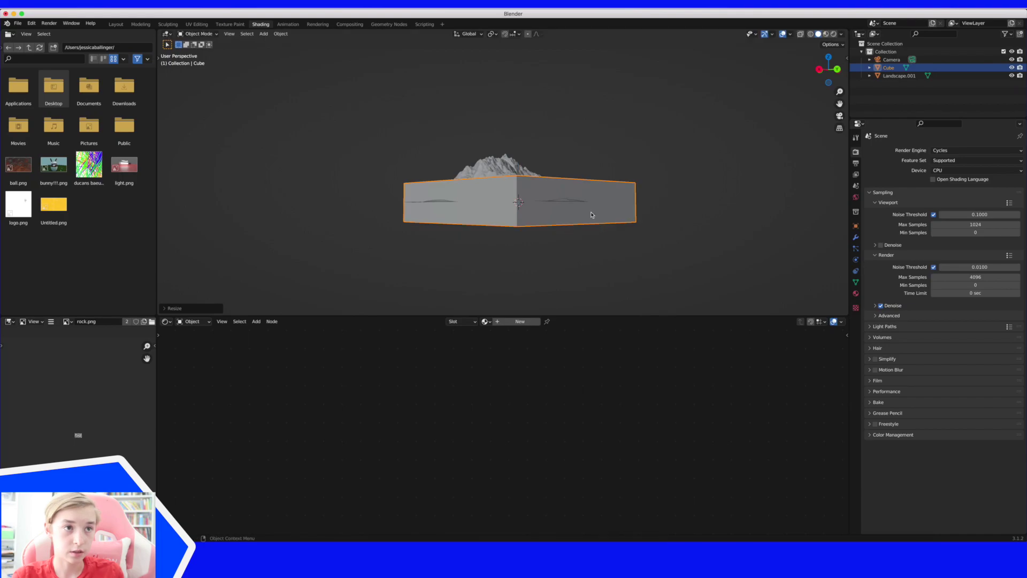
scroll(591, 216, up, 5)
scroll(591, 215, down, 3)
key(g)
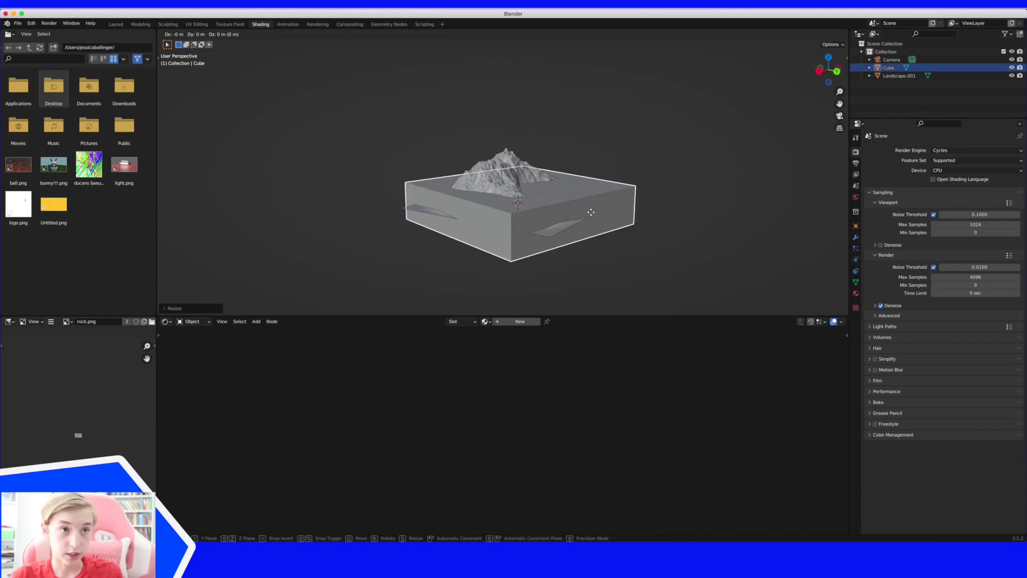
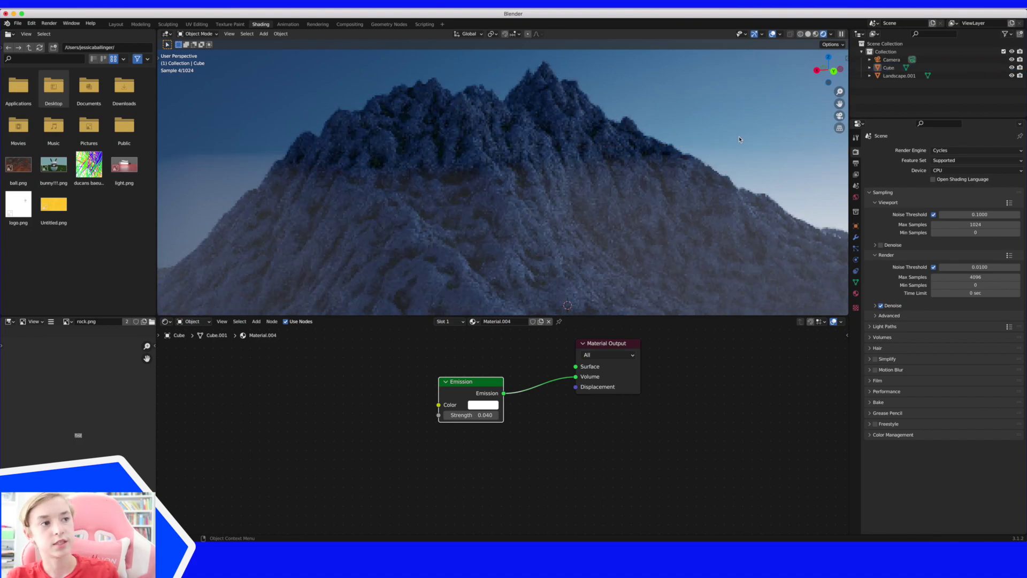
Select the fog cube and shift it slightly sideways around the mountain
click(731, 192)
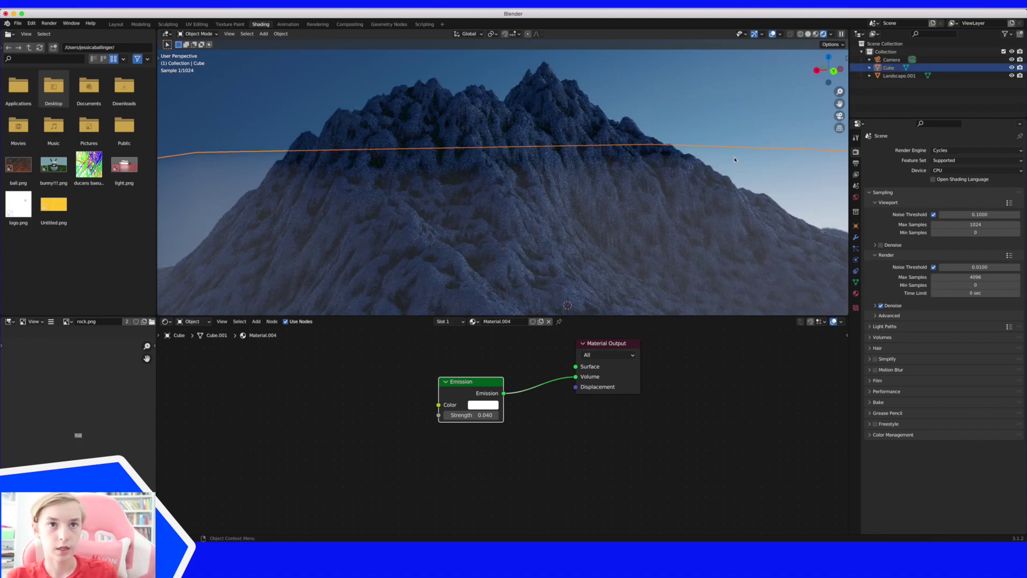
key(g)
click(684, 157)
click(696, 130)
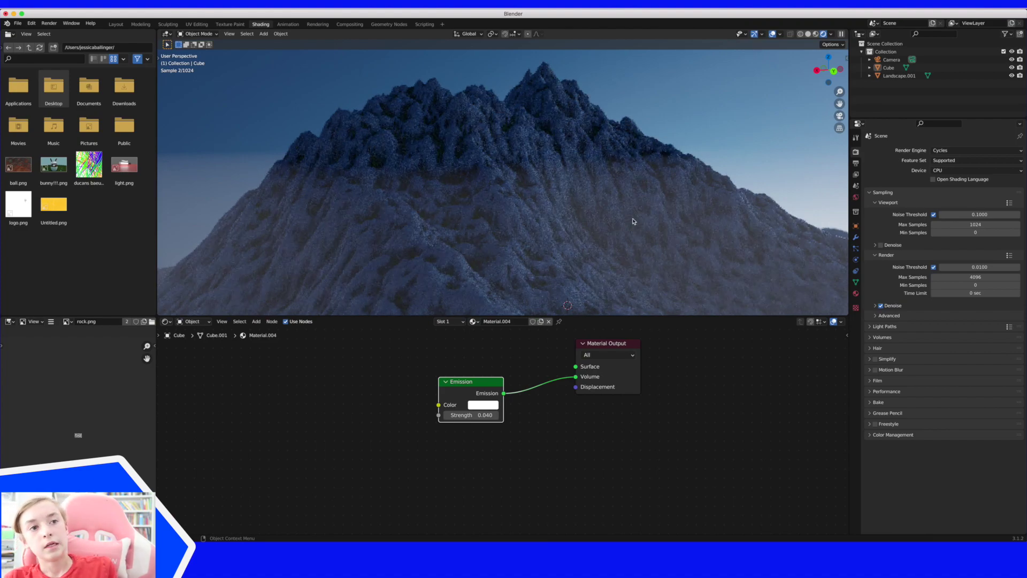
Lower the fog cube's Emission strength, trying 0.009 and settling on 0.02
click(707, 227)
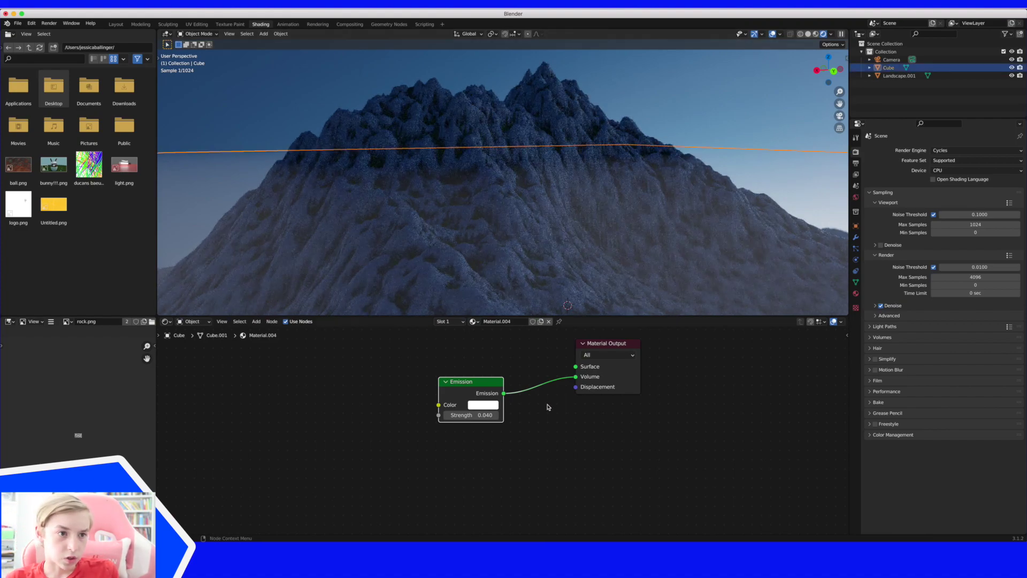
click(485, 416)
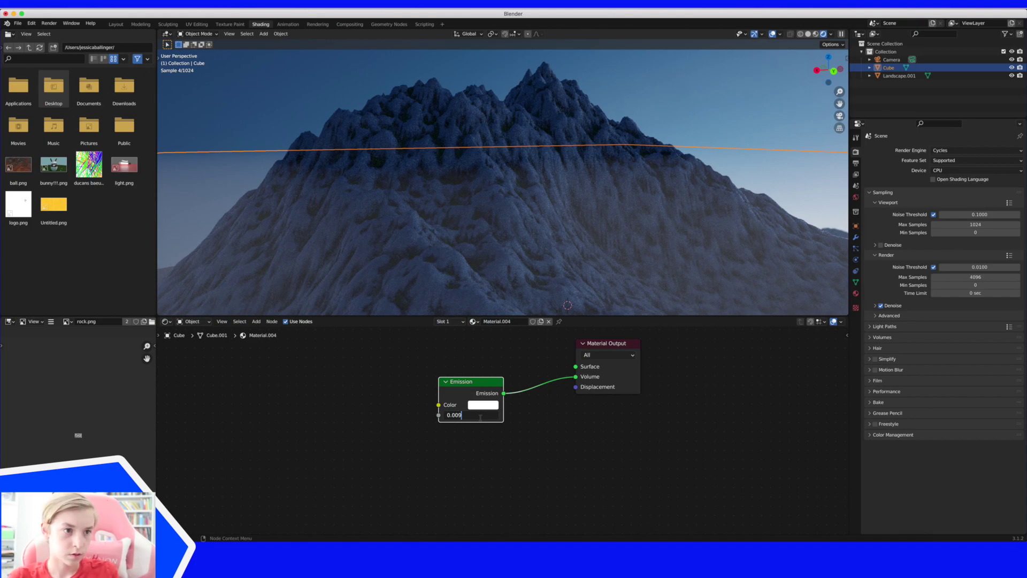
text(0.009)
key(Return)
click(458, 415)
click(475, 417)
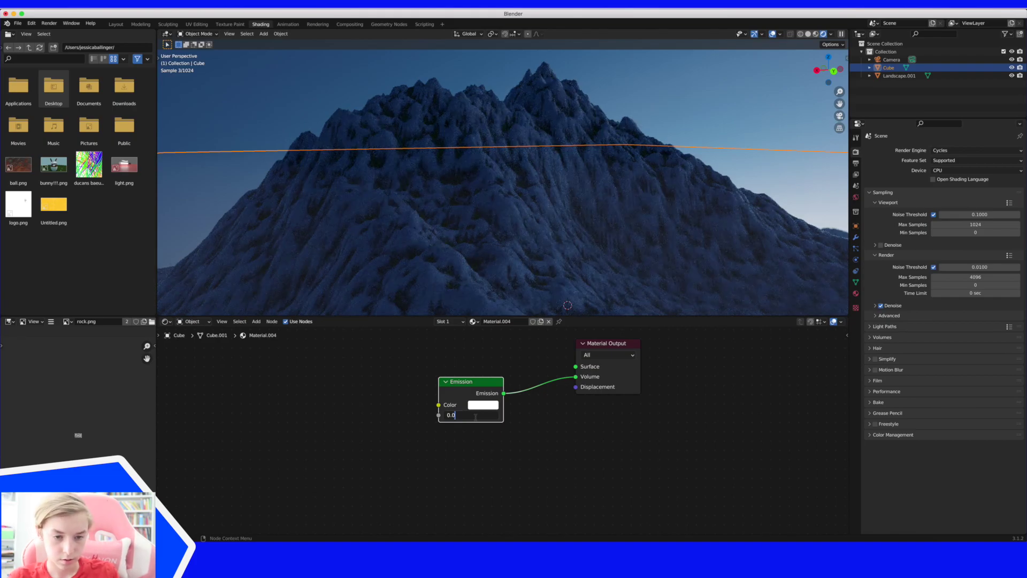
text(0.02)
key(Return)
click(687, 112)
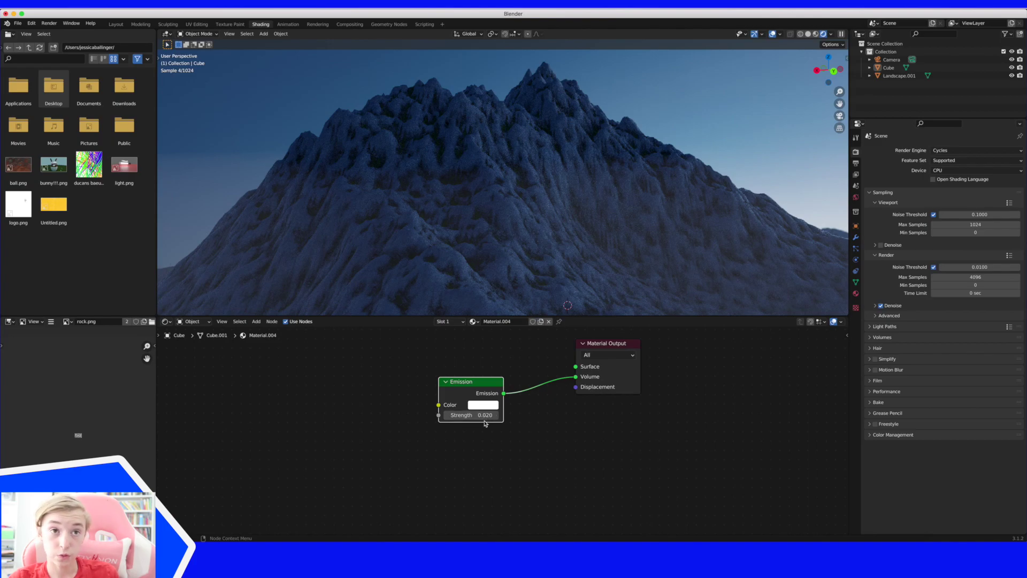
Rotate the fog cube about the global Z axis around the landscape
scroll(484, 423, down, 1)
scroll(664, 134, up, 5)
drag(829, 70, 840, 165)
scroll(785, 121, down, 3)
scroll(785, 122, down, 5)
click(564, 226)
key(r)
key(z)
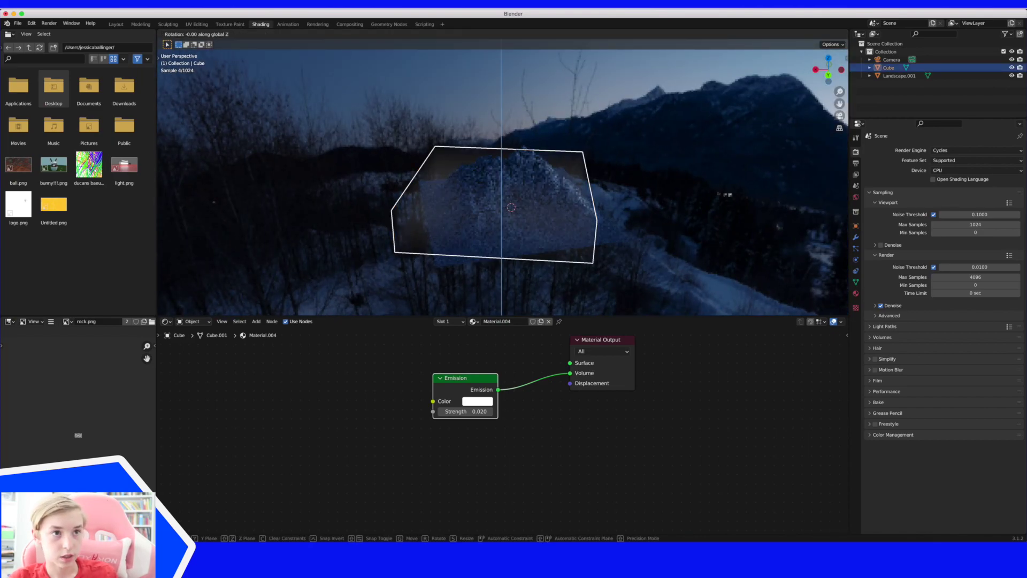
click(678, 168)
click(704, 154)
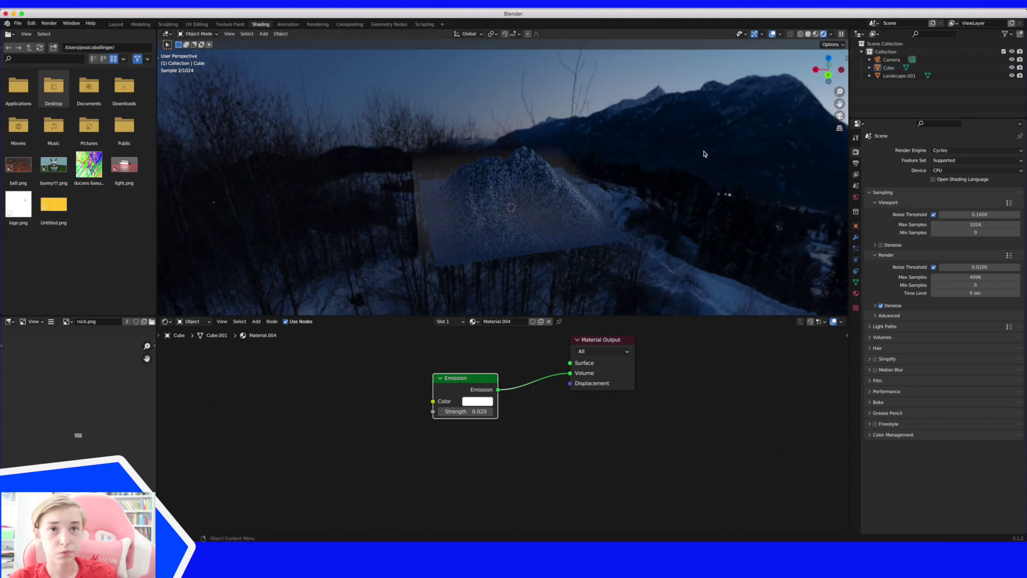
Show the World nodes in the shader editor and set the Background strength to 9
drag(840, 93, 840, 75)
scroll(710, 209, down, 3)
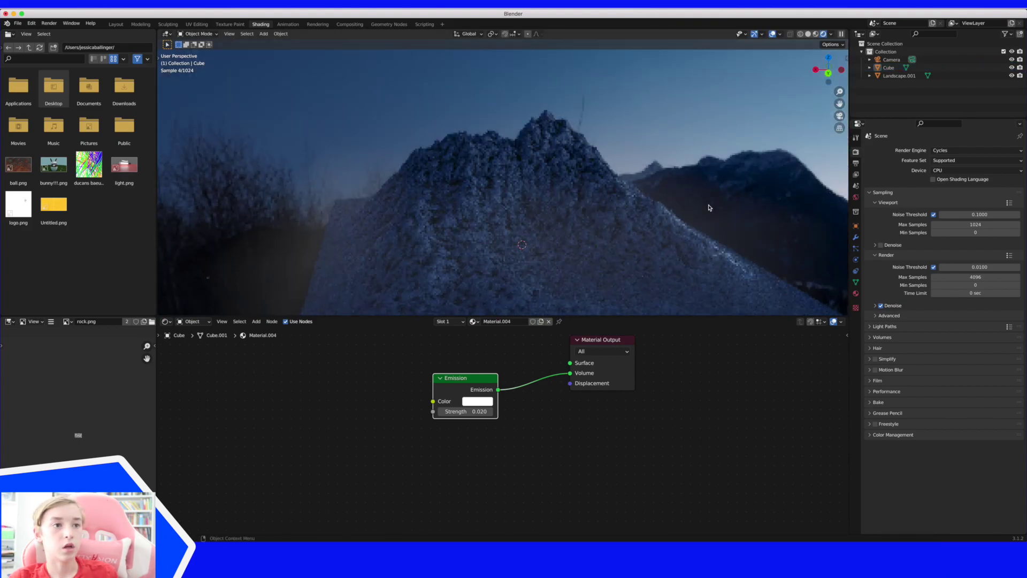
click(714, 170)
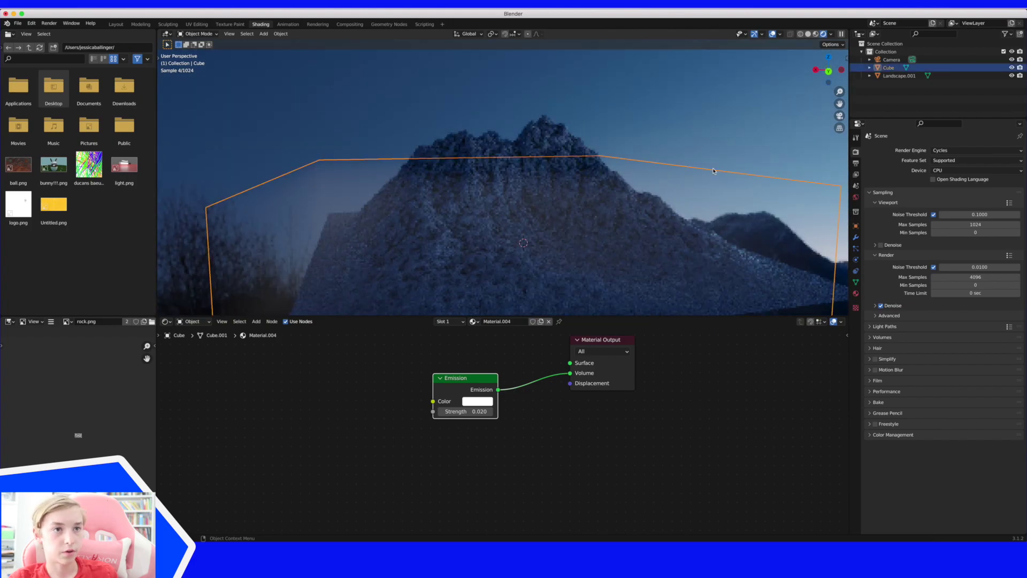
click(194, 322)
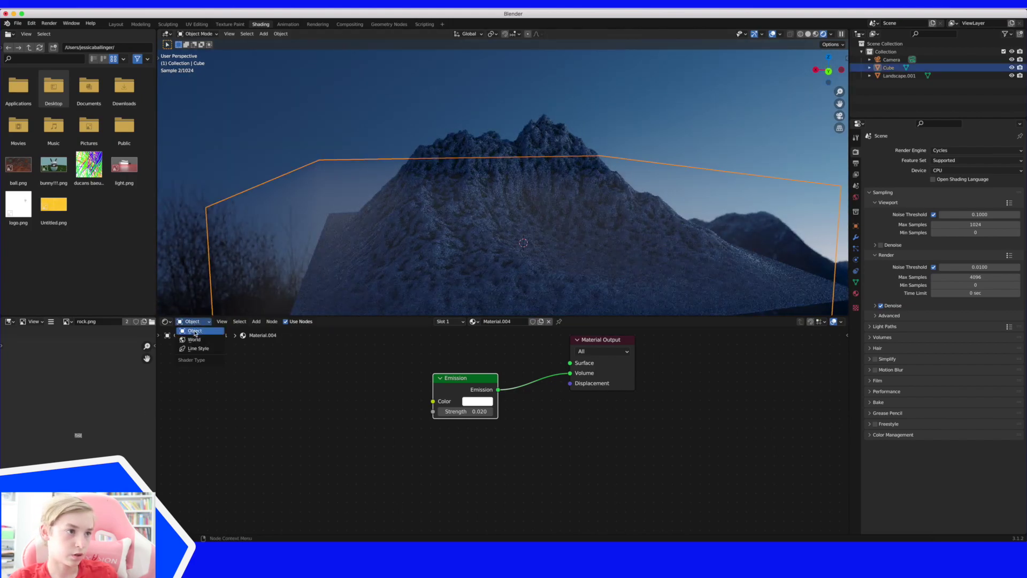
click(196, 340)
middle_drag(478, 436, 504, 416)
click(499, 399)
text(9)
key(Return)
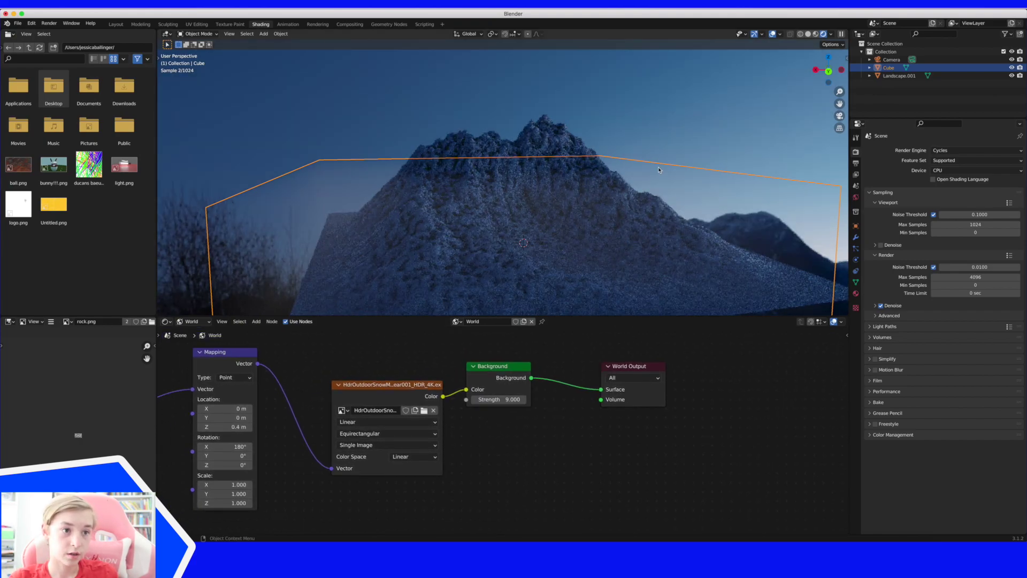
click(654, 126)
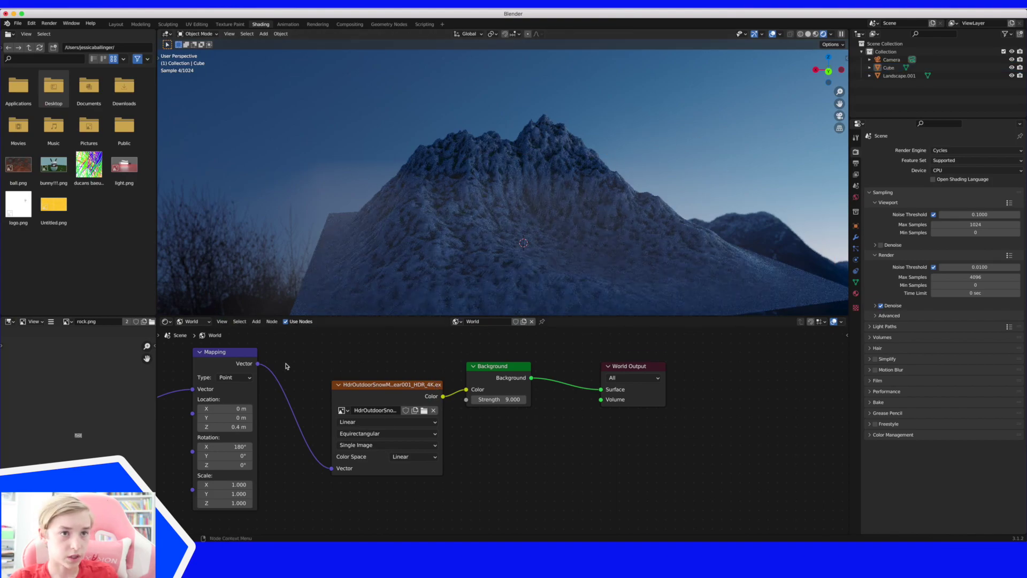
Set the Z location of the world's Mapping node to 0.5 m
middle_drag(257, 350, 280, 359)
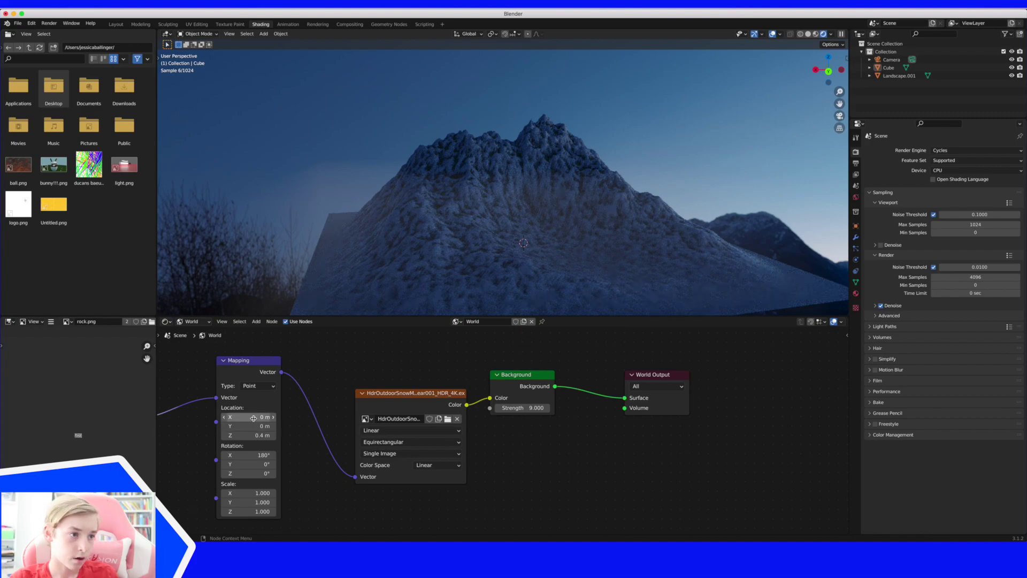
click(242, 437)
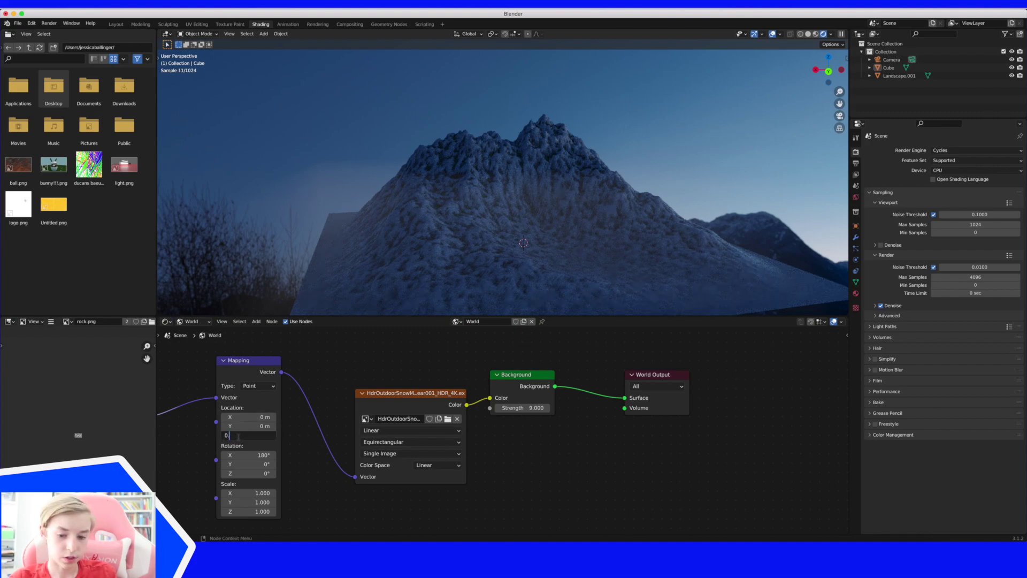
key(Return)
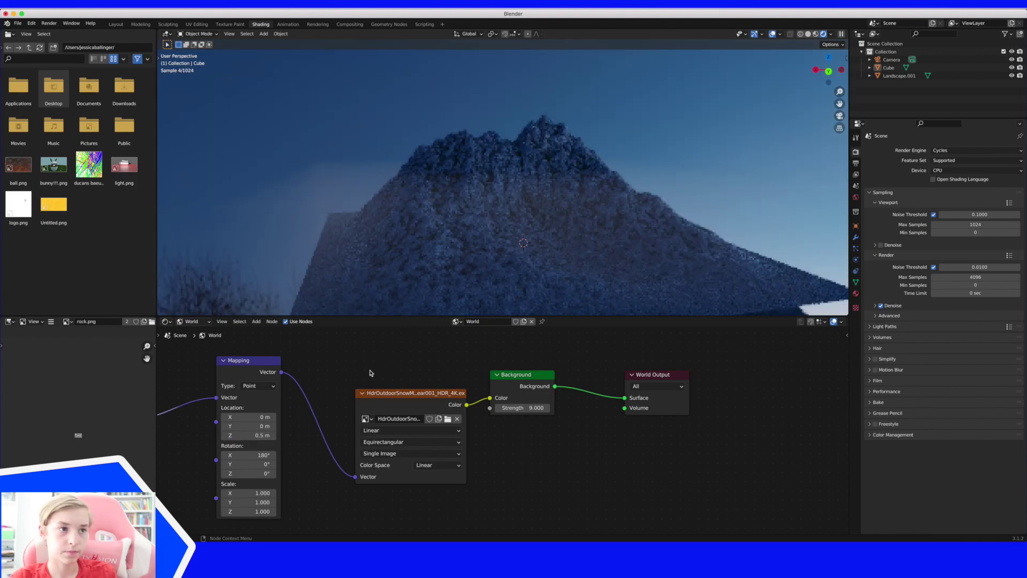
Rotate the fog cube freely with a trackball rotation around the mountain
click(380, 184)
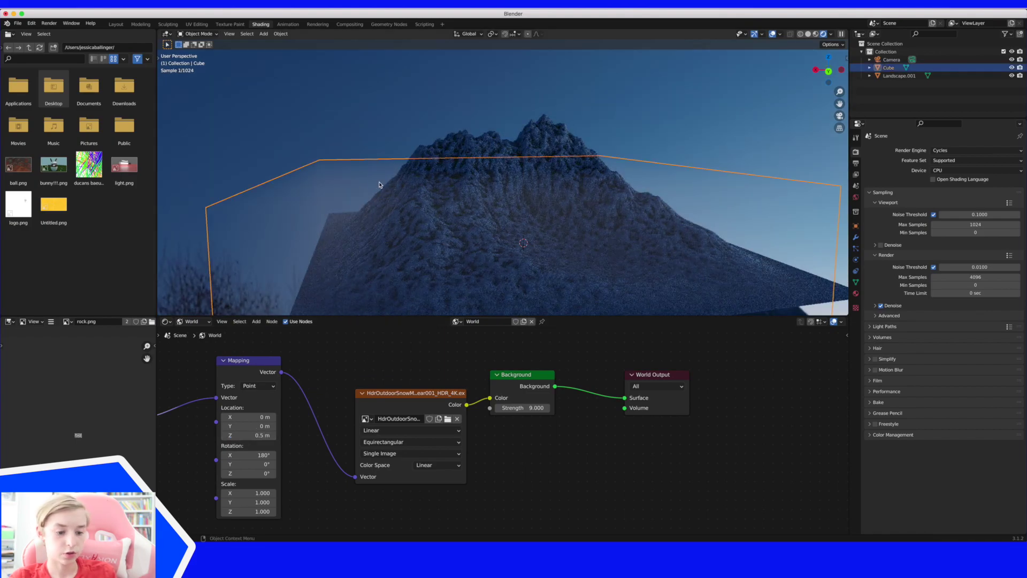
key(r)
key(r)
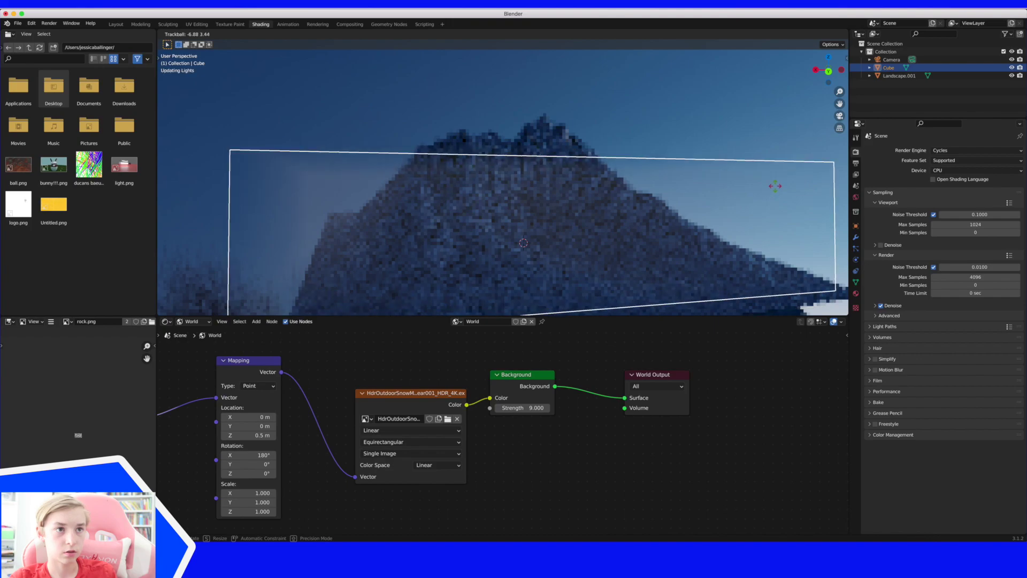
click(775, 162)
click(778, 156)
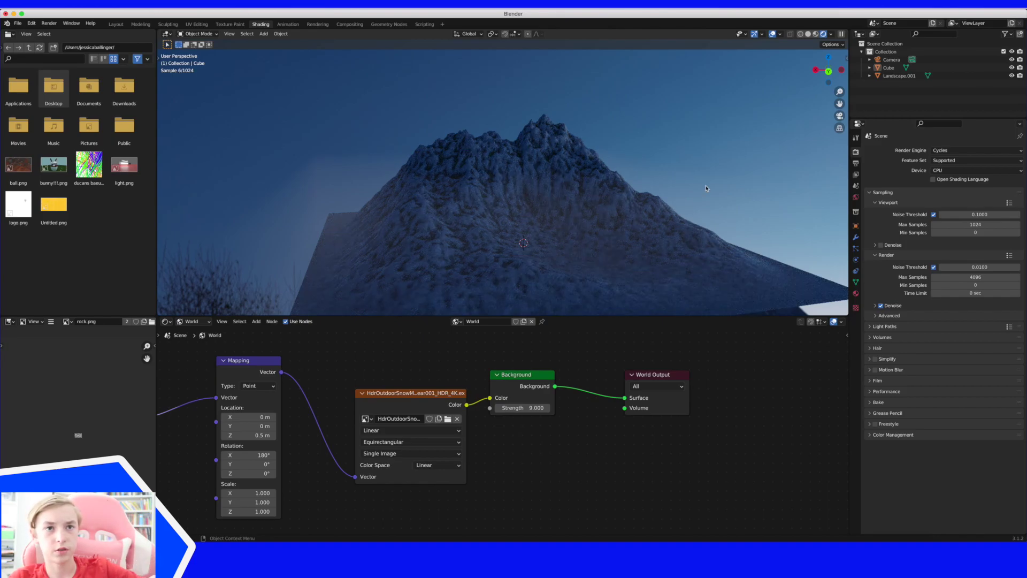
Inspect the rendered mountain's slopes and fog up close from the front
drag(839, 92, 839, 76)
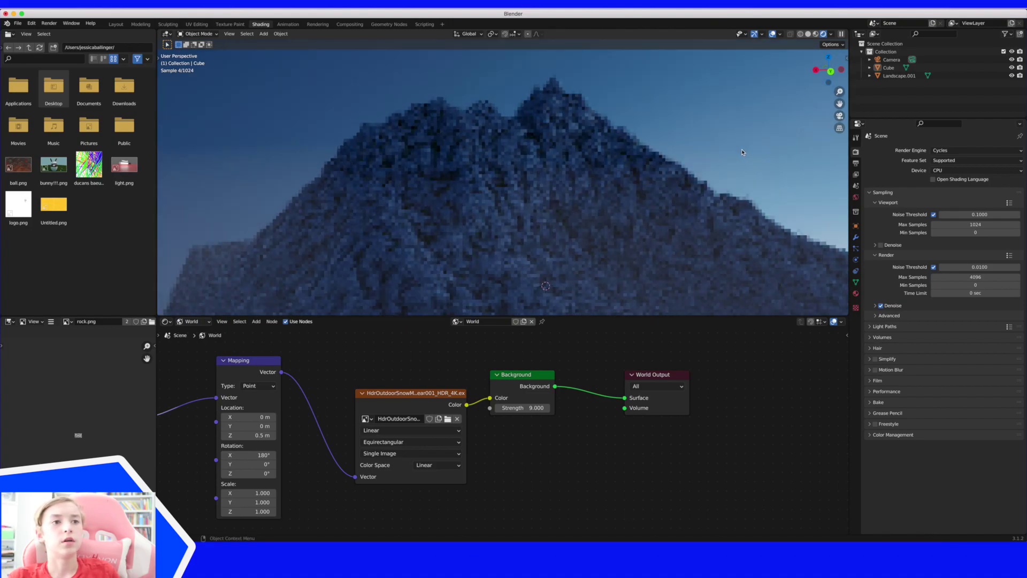
drag(839, 104, 815, 96)
middle_drag(796, 163, 782, 157)
drag(840, 92, 839, 78)
scroll(809, 129, left, 3)
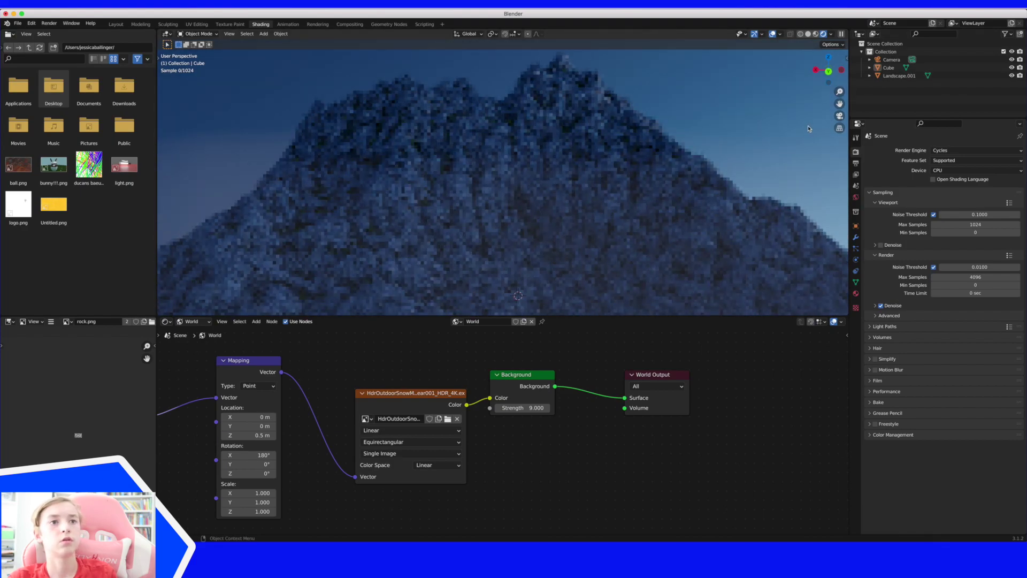
scroll(808, 129, left, 3)
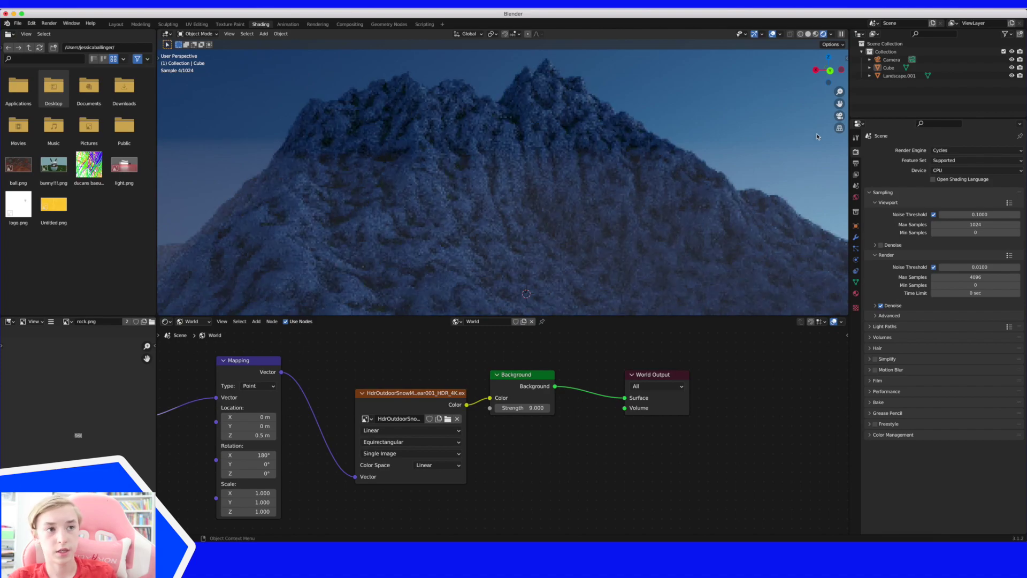
Look through the scene camera and compare its view in solid and rendered shading
click(839, 116)
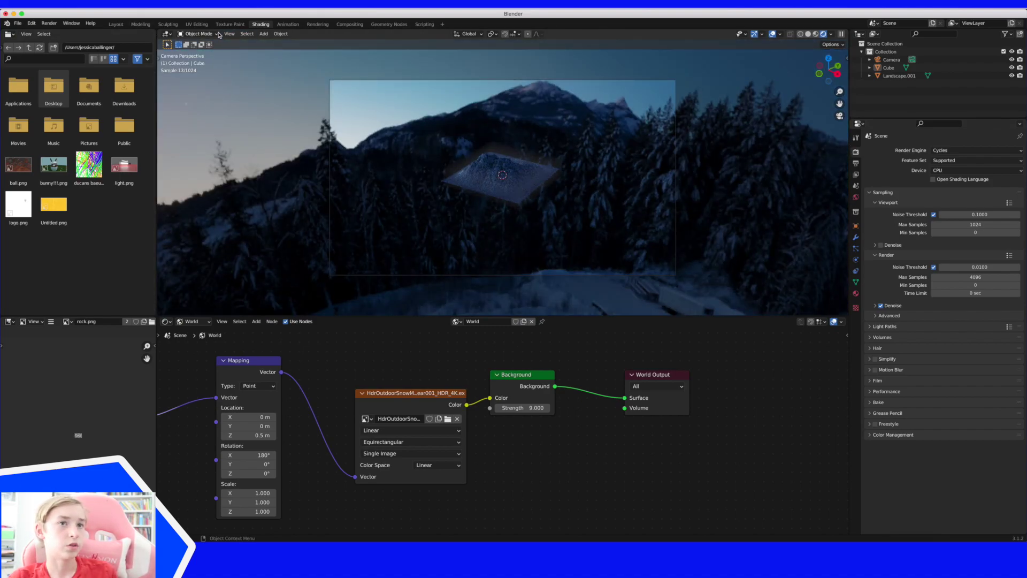
click(808, 35)
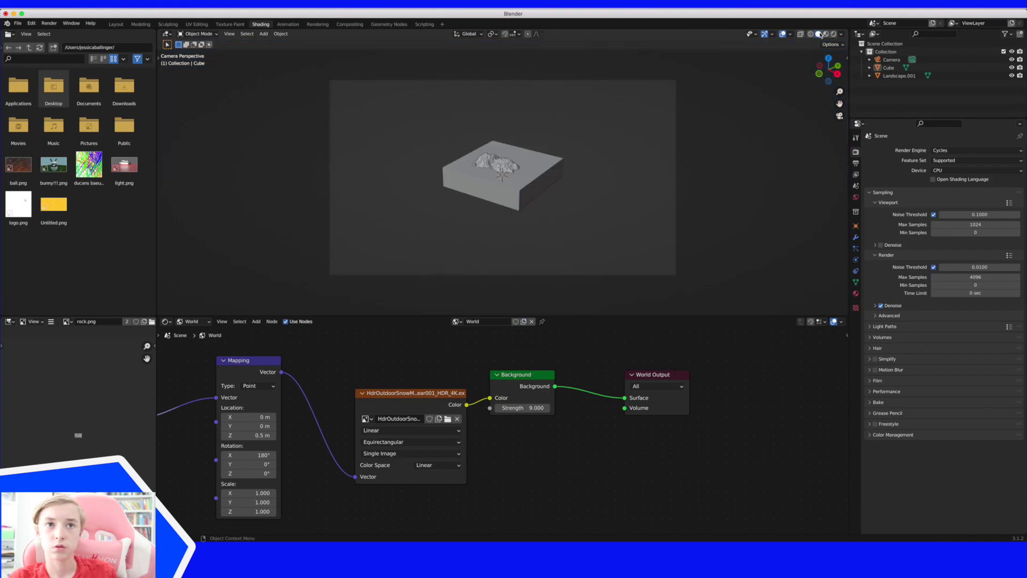
click(833, 34)
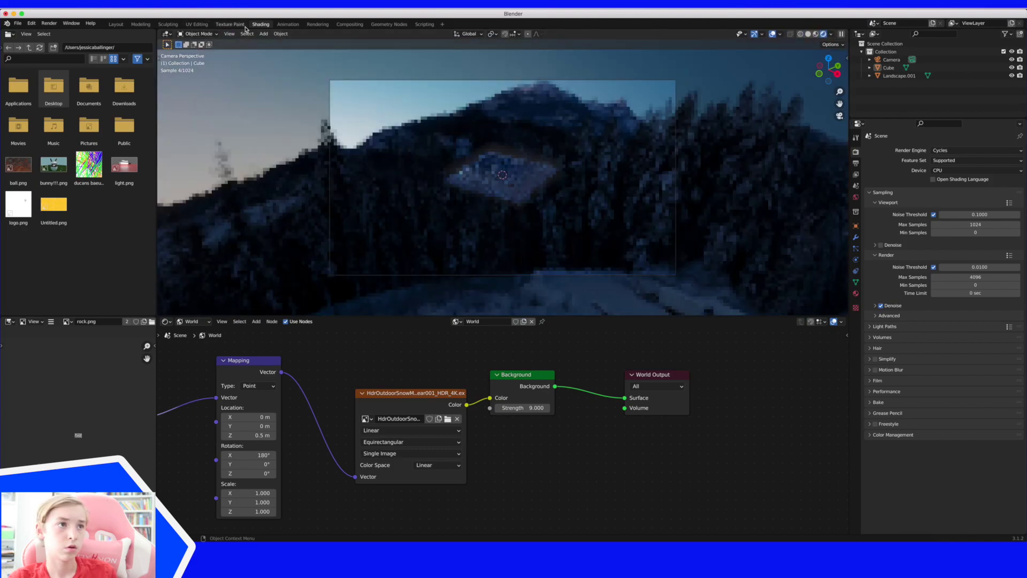
Start walk navigation in the camera view and carry the camera sideways around to another side of the mountain
click(229, 34)
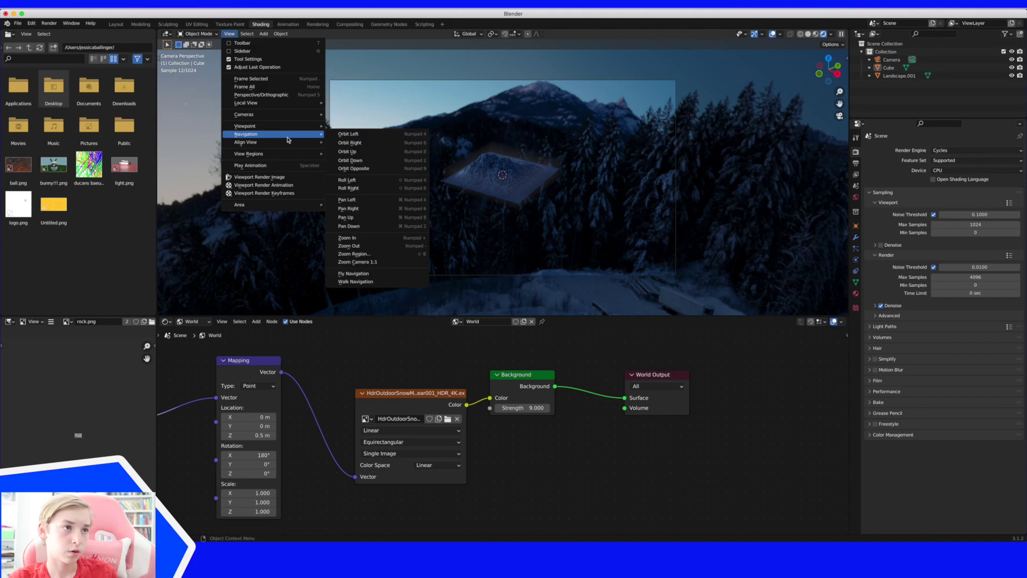
mouse_move(268, 134)
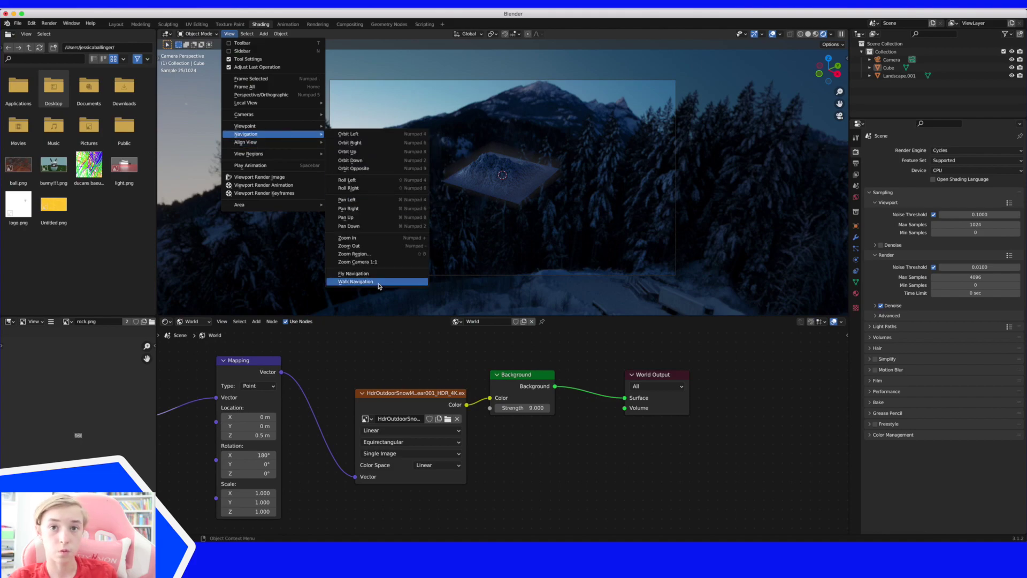
click(369, 282)
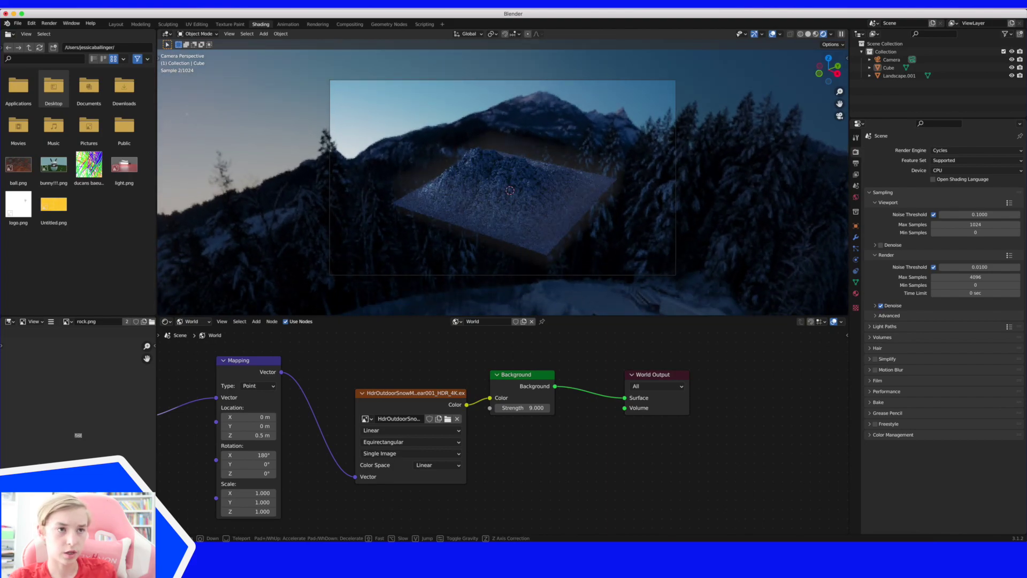
key(d)
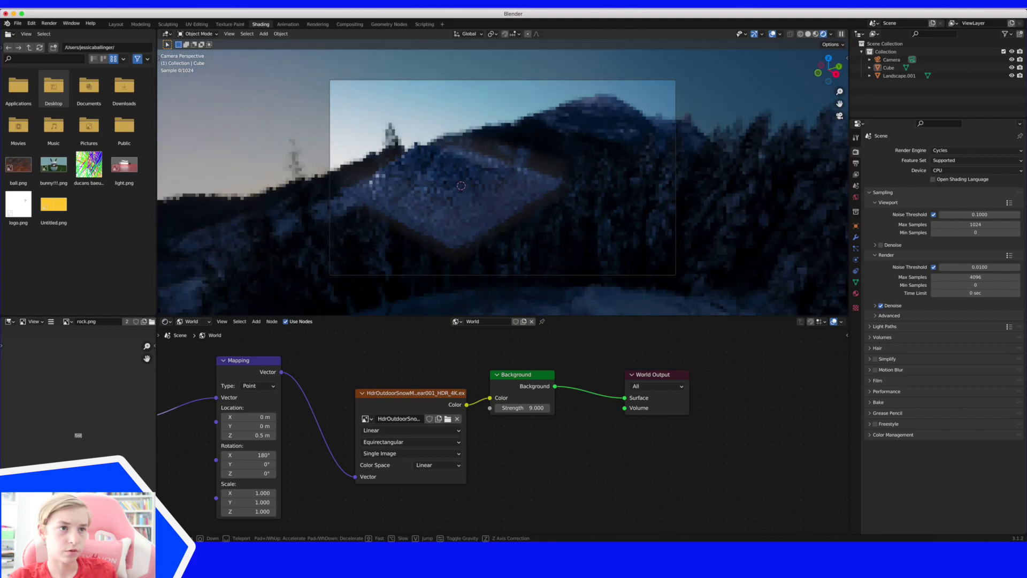
key(d)
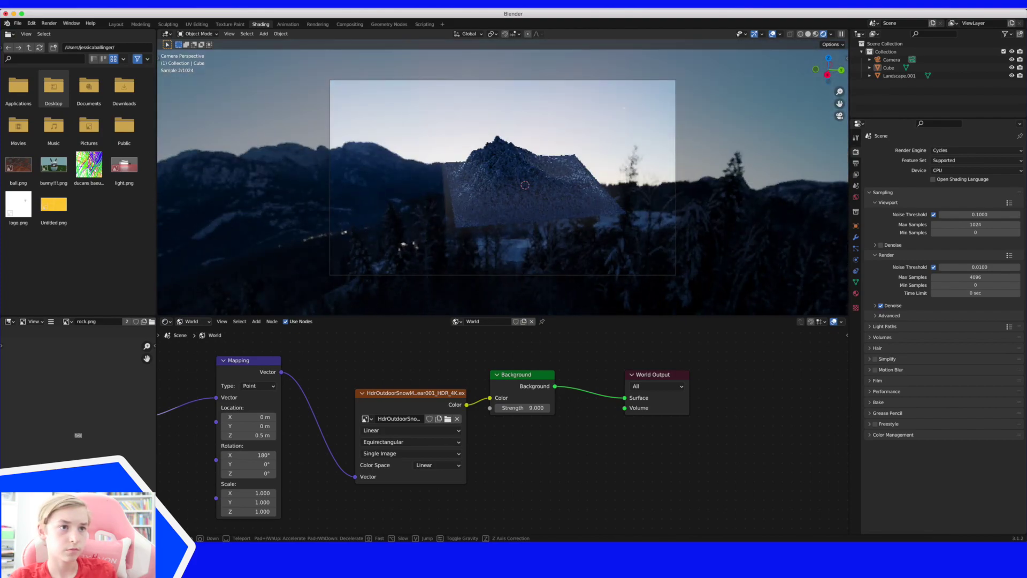
key(d)
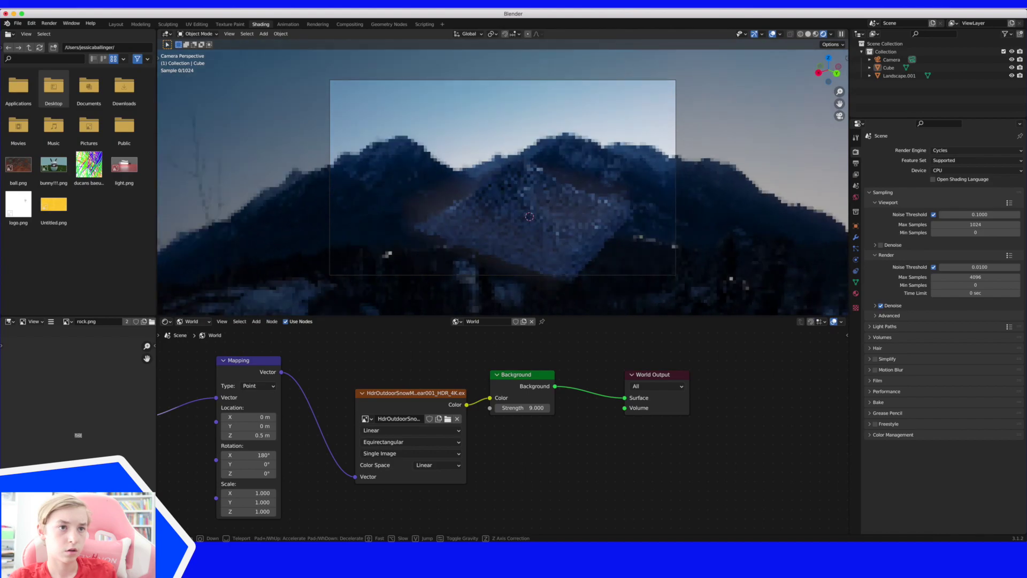
key(d)
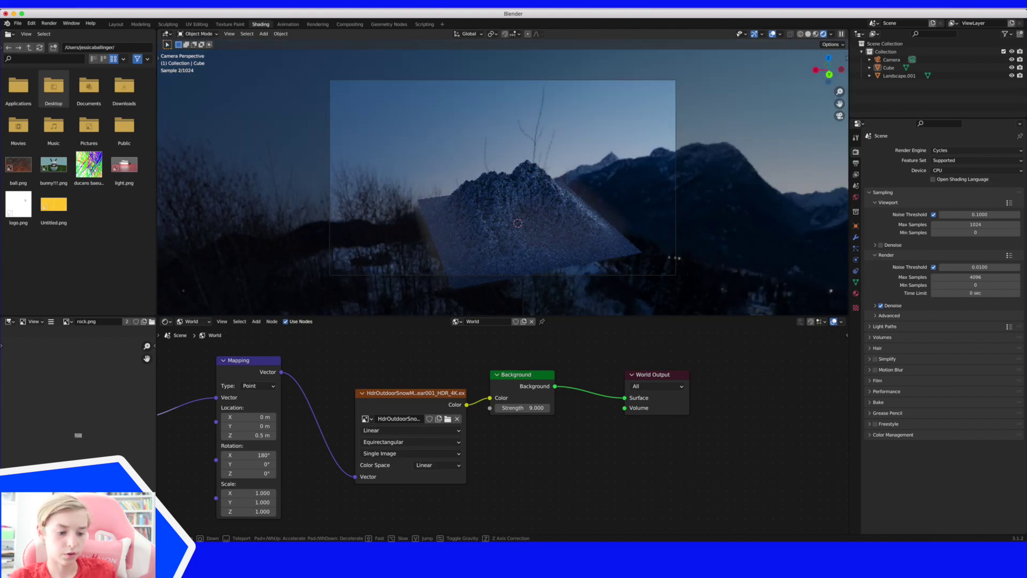
key(d)
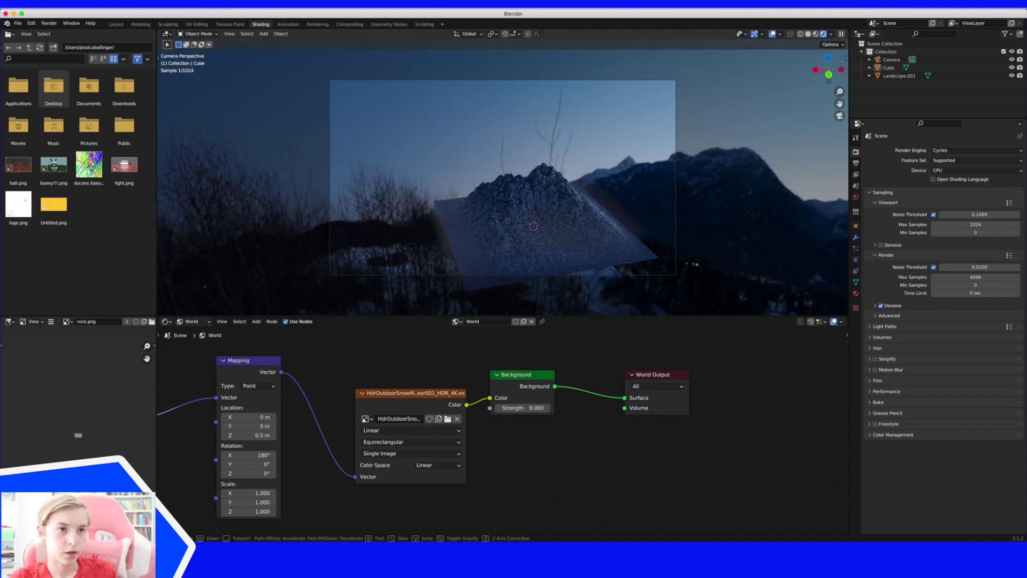
Walk the camera closer and adjust its height until the mountain fills the frame, keeping that camera position
key(q)
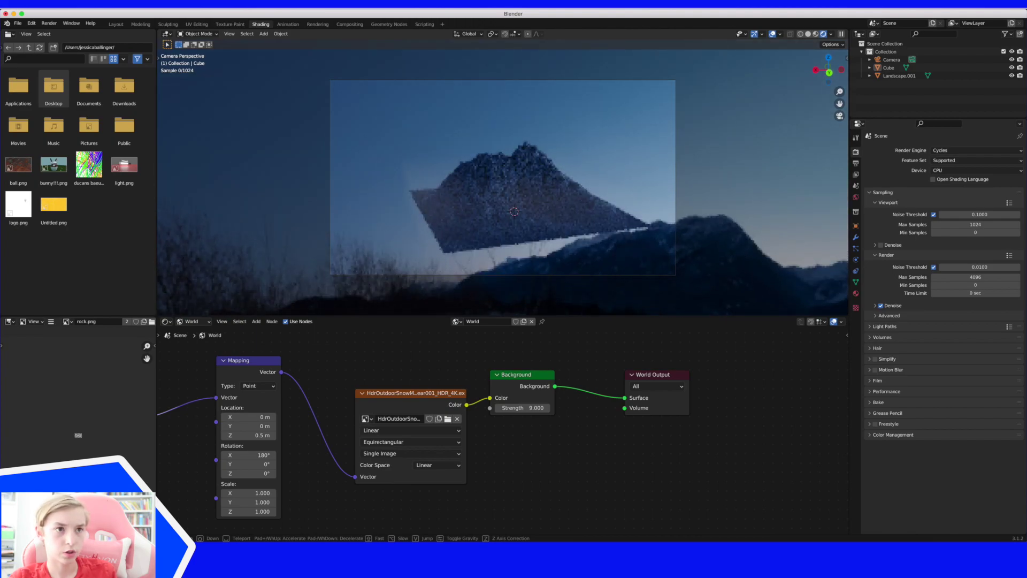
key(w)
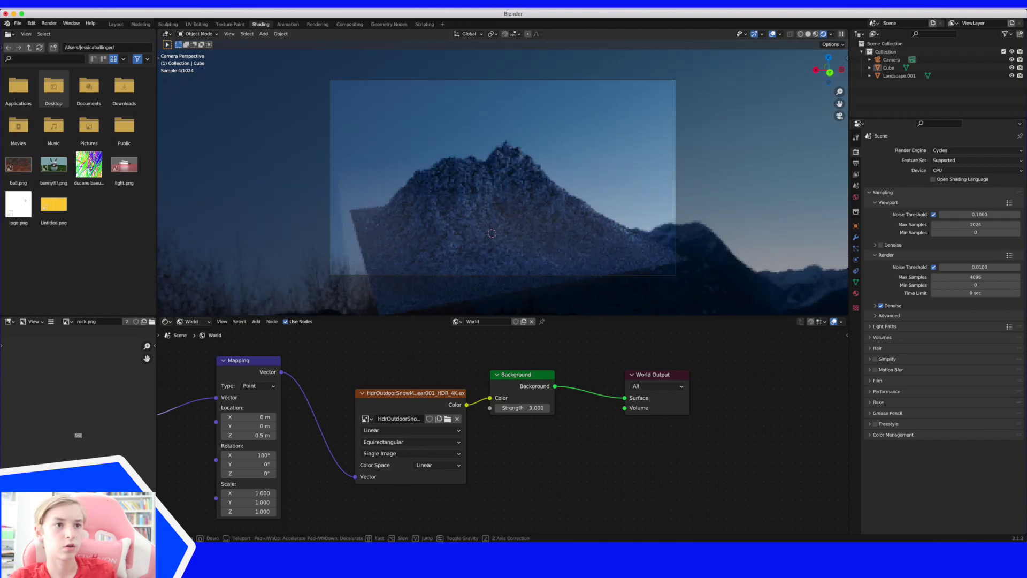
key(w)
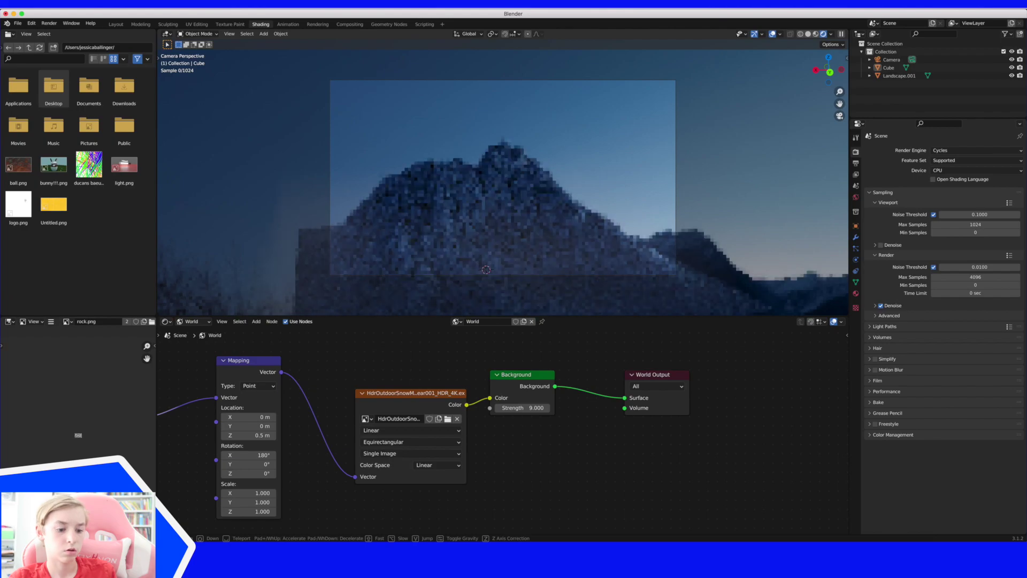
key(s)
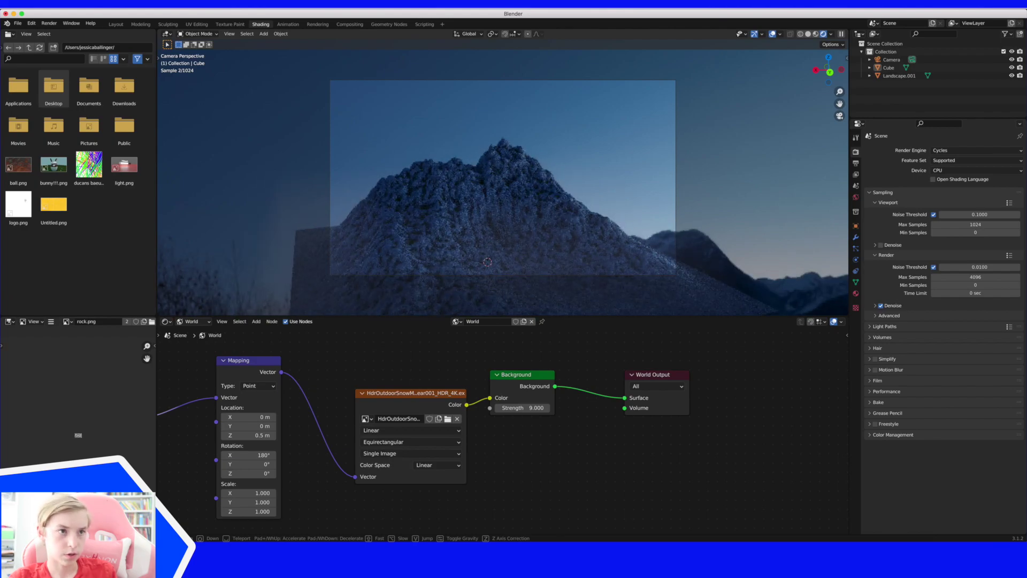
key(q)
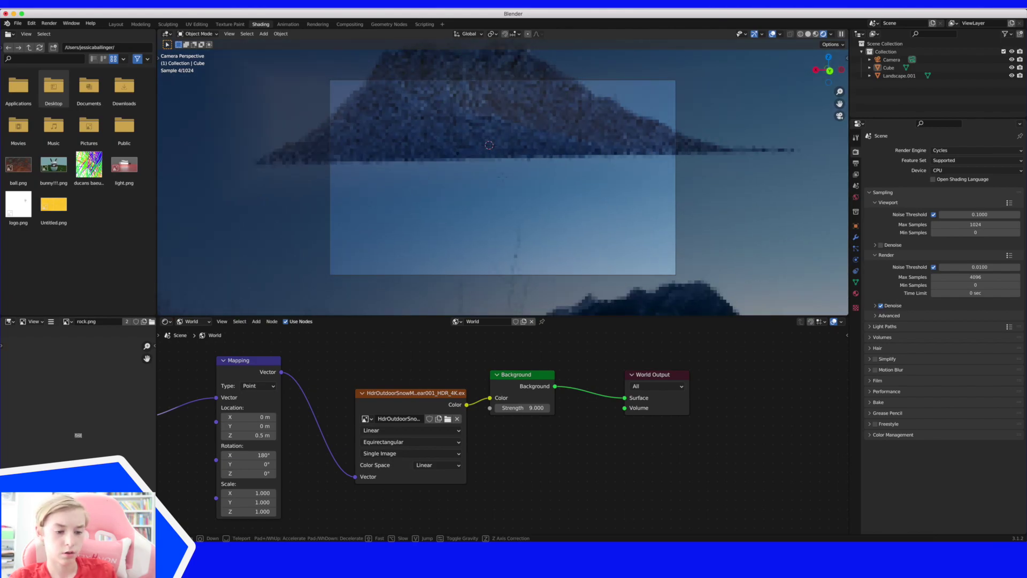
key(e)
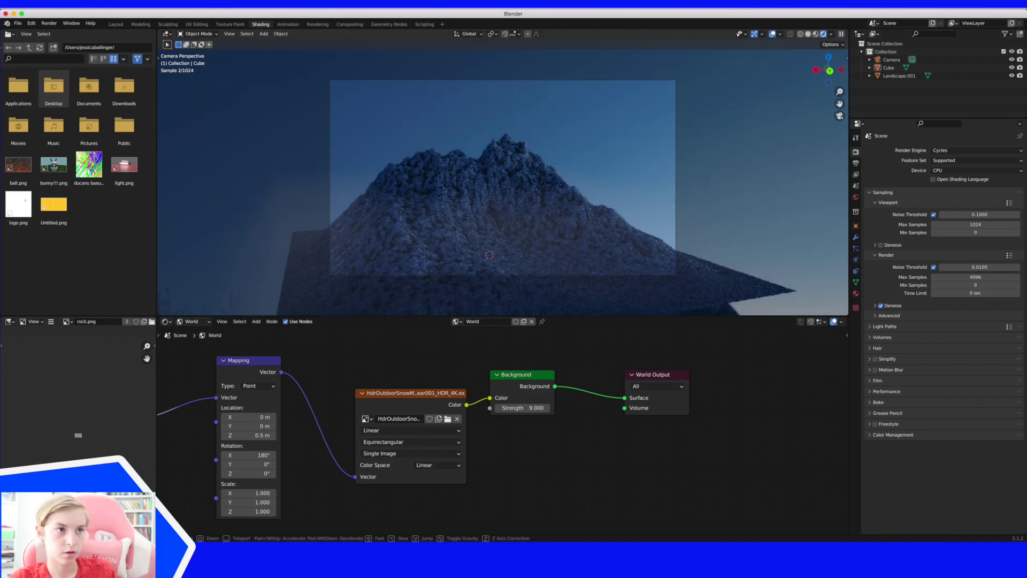
key(q)
key(e)
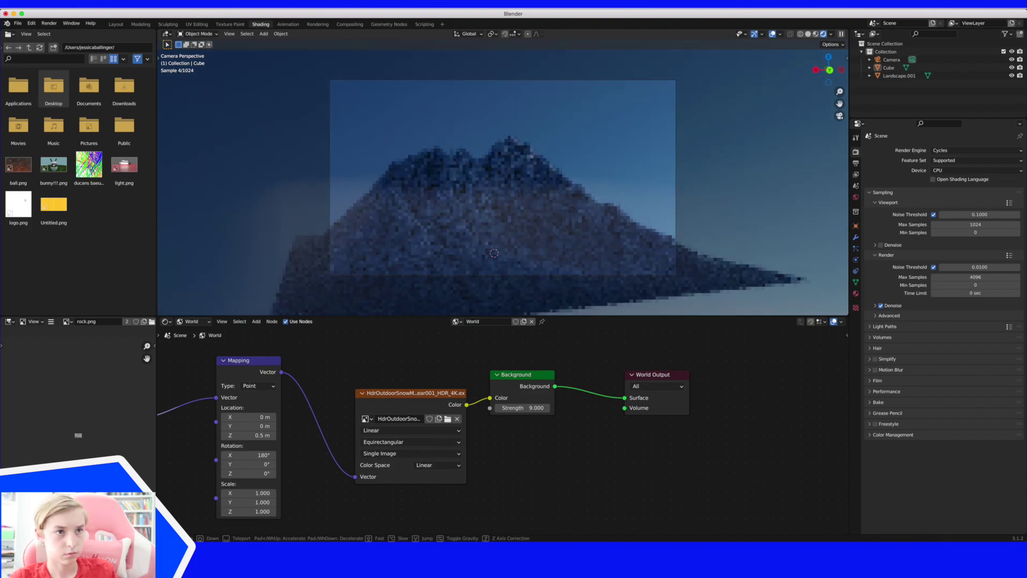
click(503, 182)
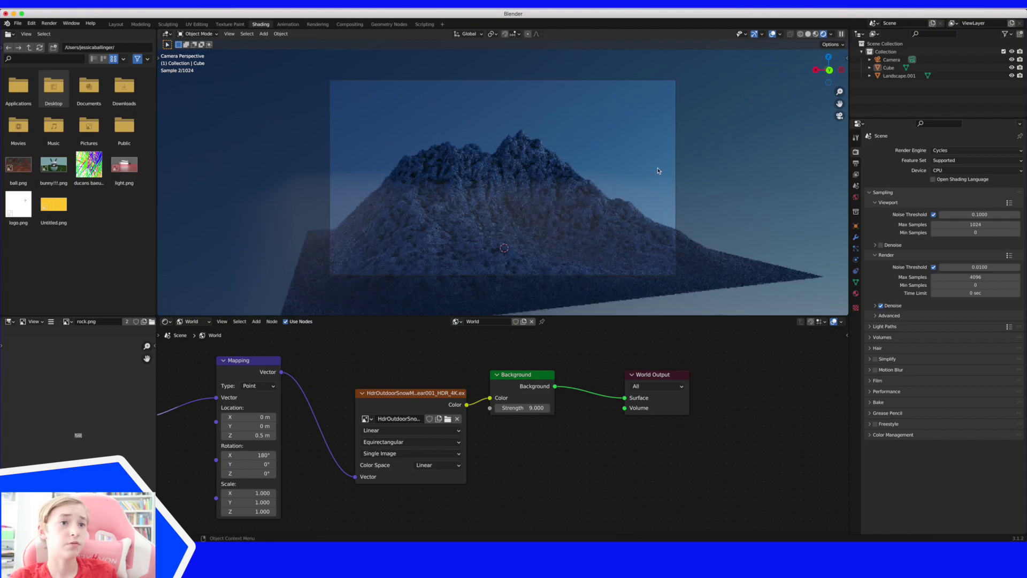
Rotate the fog cube slightly with a trackball rotation of about -1.15 and -2.29, and deselect it
click(370, 190)
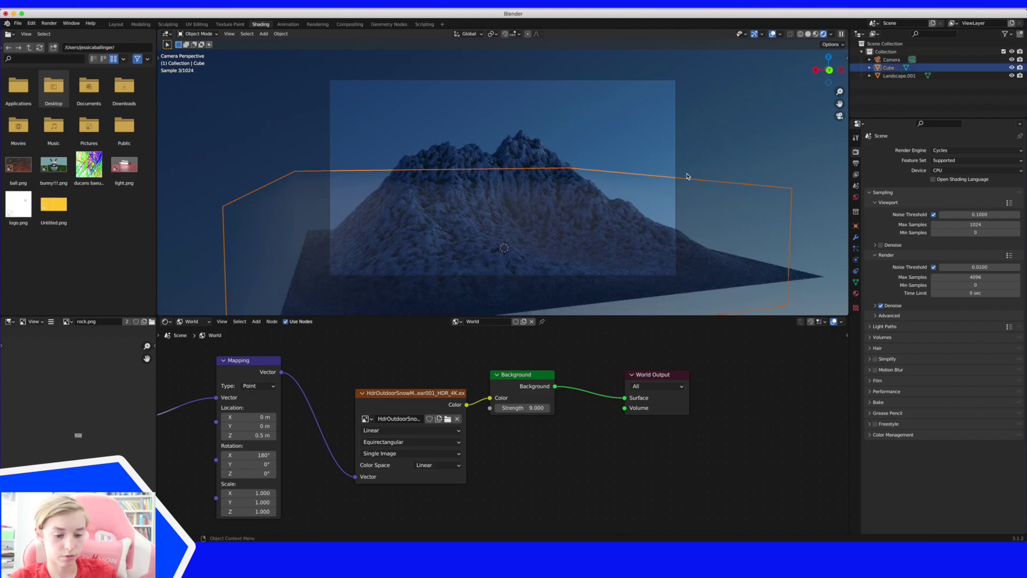
key(r)
key(r)
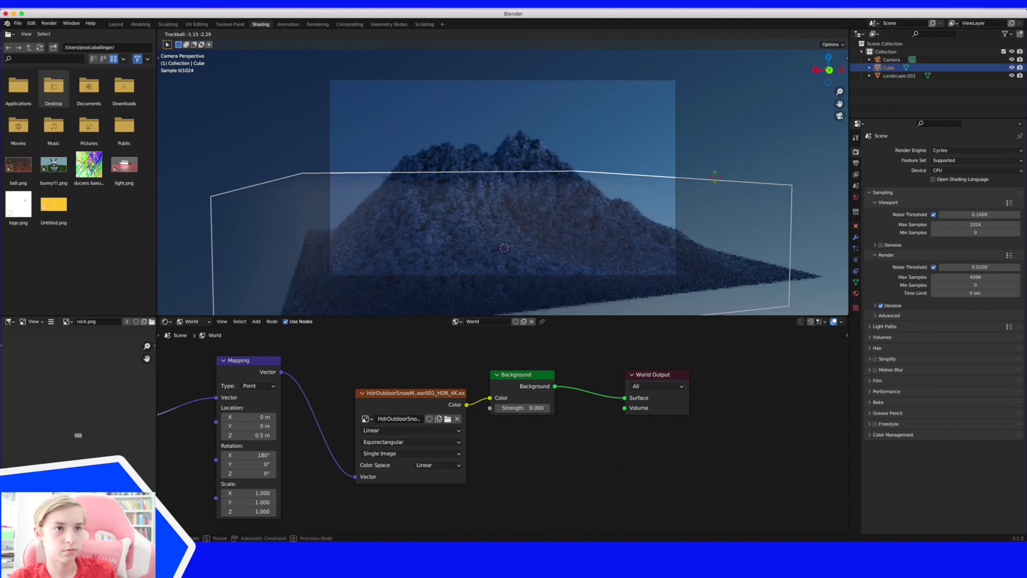
click(714, 172)
click(717, 168)
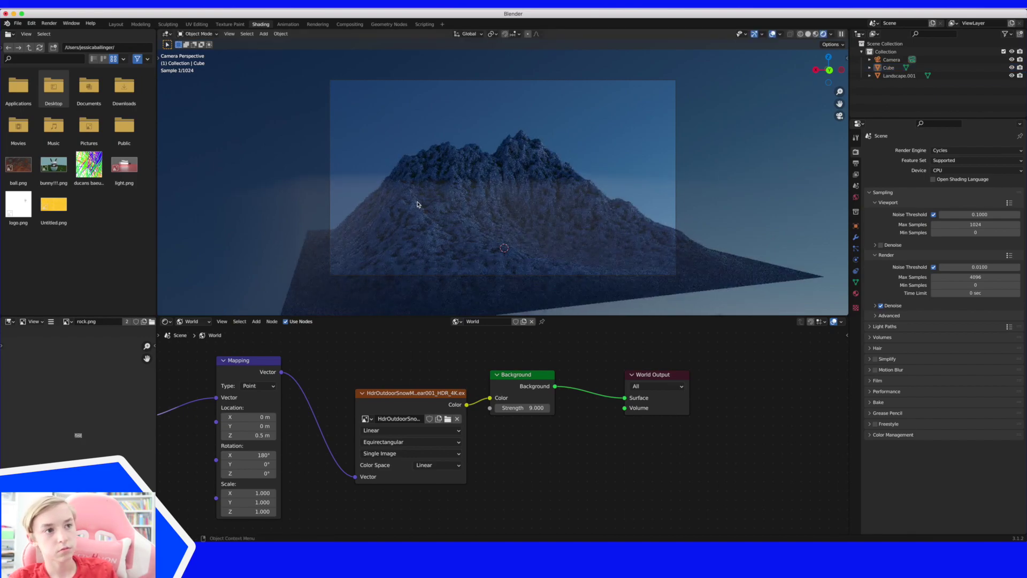
Open the fog cube's material nodes for editing and move the Emission node farther from the Material Output
click(370, 191)
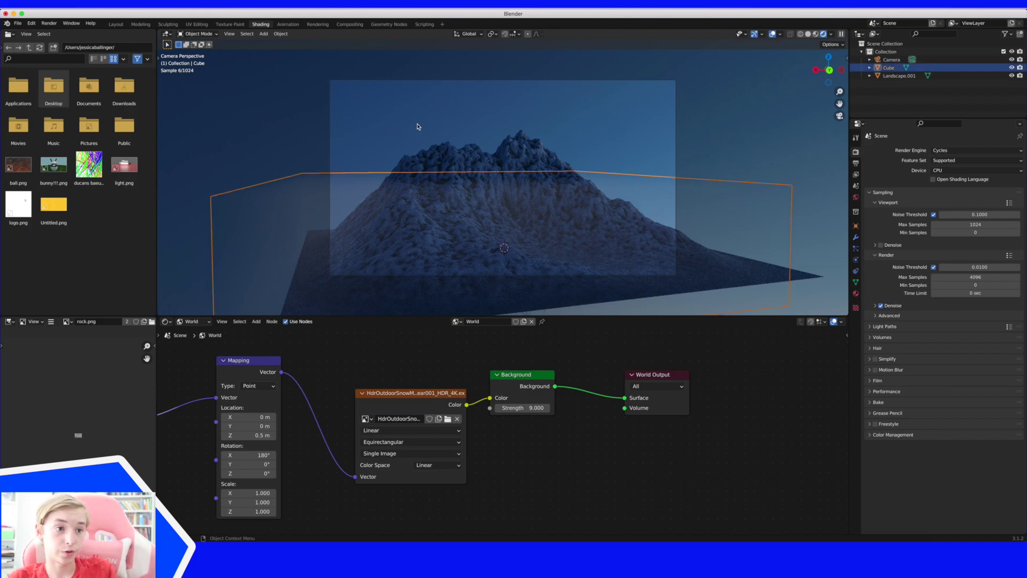
click(191, 322)
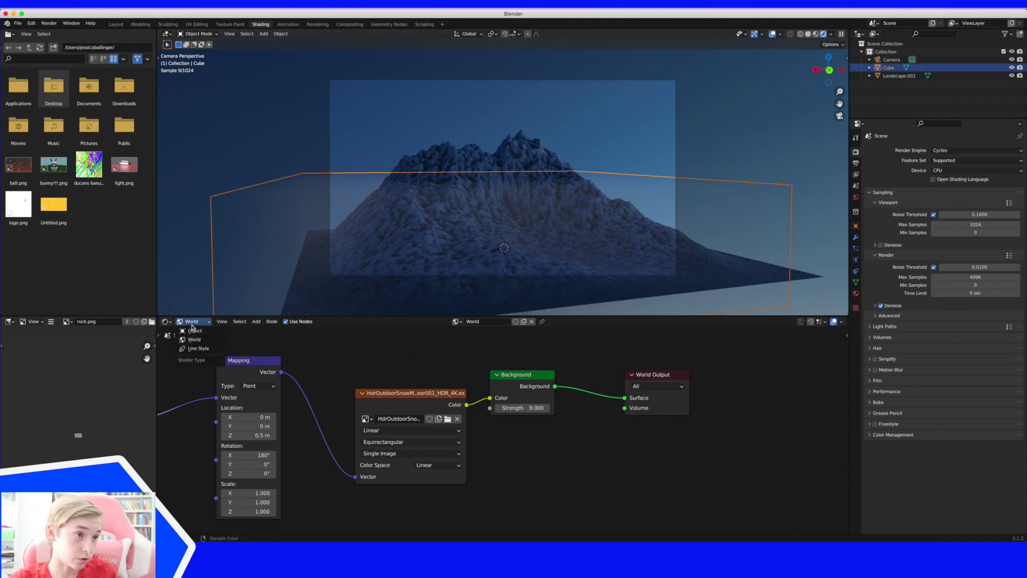
click(194, 331)
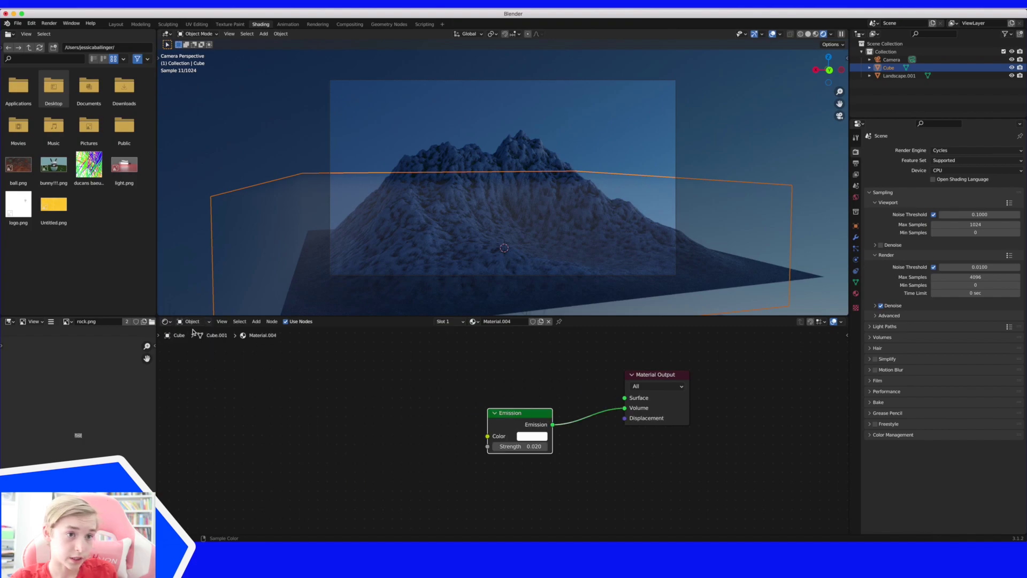
drag(523, 416, 497, 389)
click(581, 415)
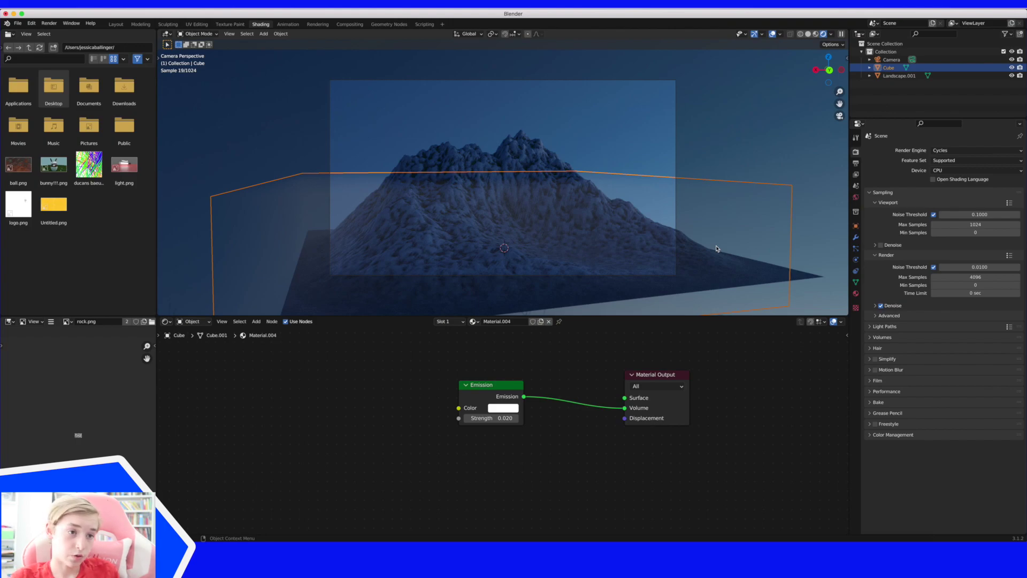
Add a Noise Texture node before the Emission node in the fog cube's material
key(shift+a)
mouse_move(422, 425)
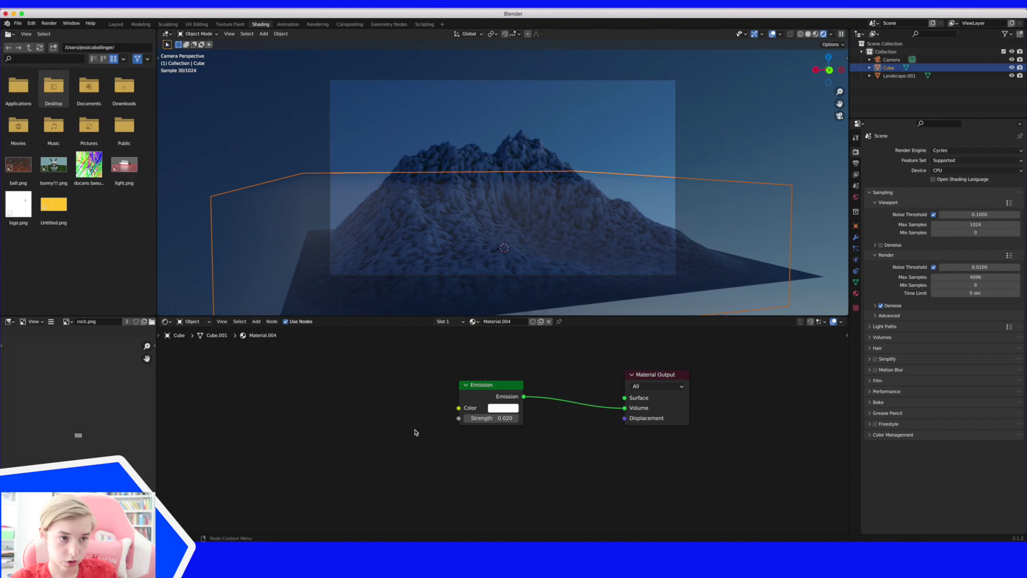
key(shift+a)
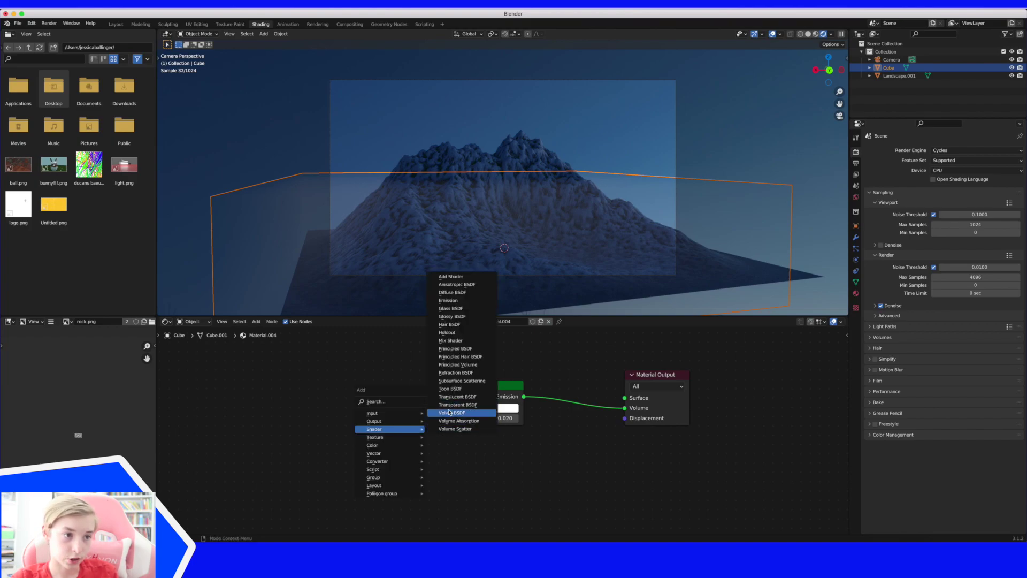
mouse_move(380, 438)
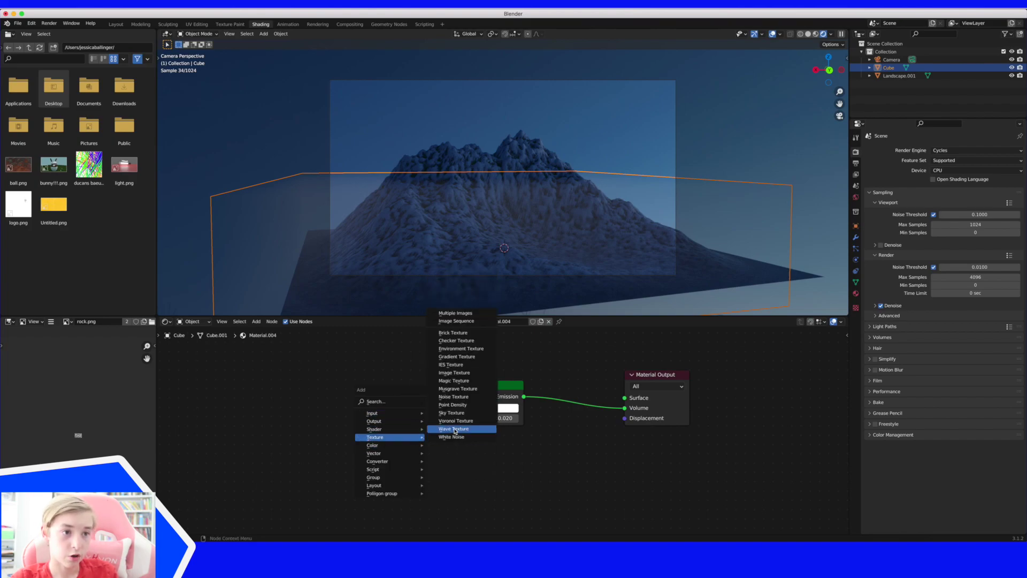
click(453, 397)
click(337, 372)
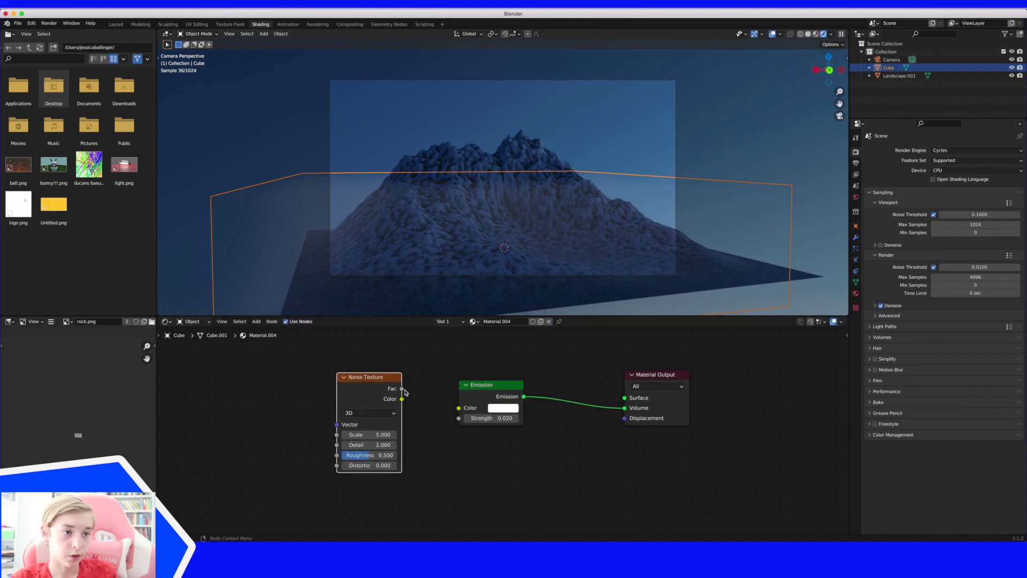
Feed the noise Fac into the Emission Strength and set the noise Scale to -4.4, Roughness to 0 and Distortion to -18.6
drag(404, 389, 458, 418)
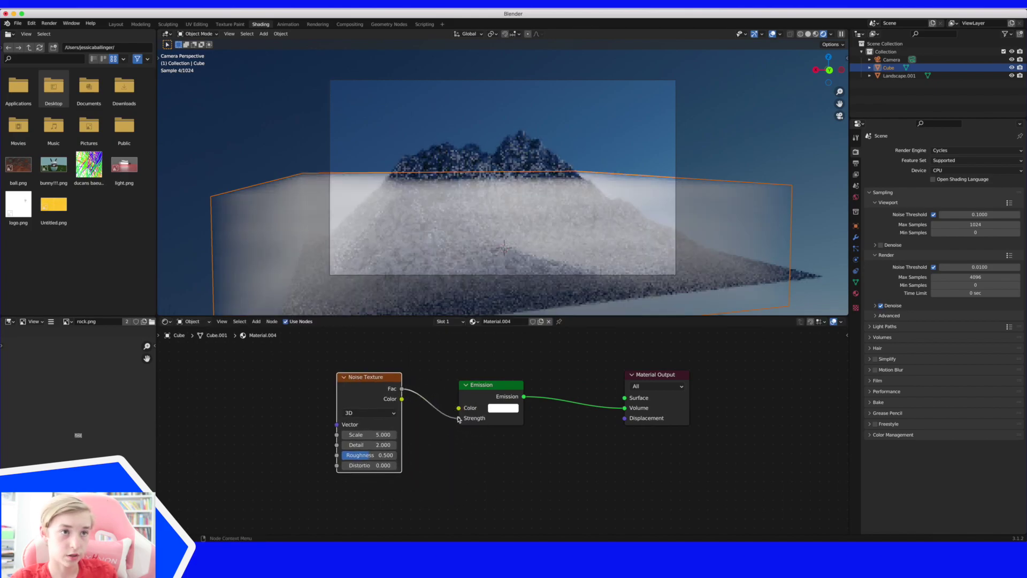
scroll(345, 435, right, 1)
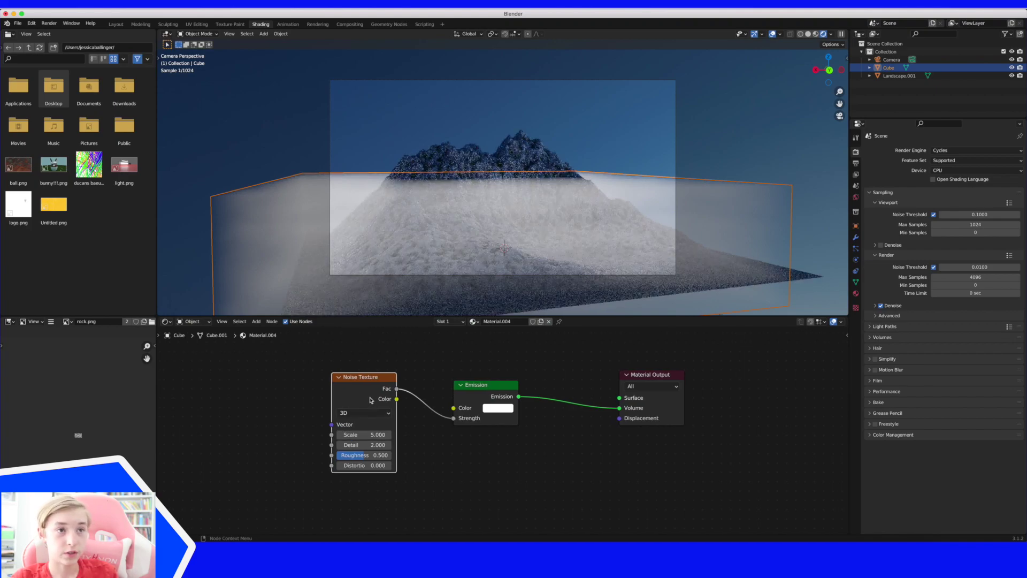
drag(363, 436, 342, 466)
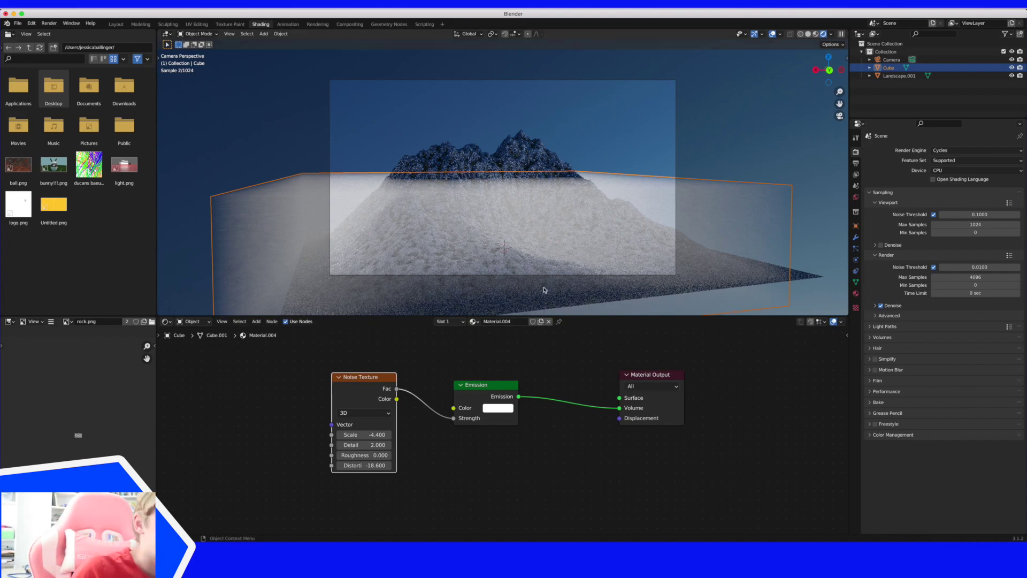
Darken the fog's Emission color from white to a near-black grey
click(498, 407)
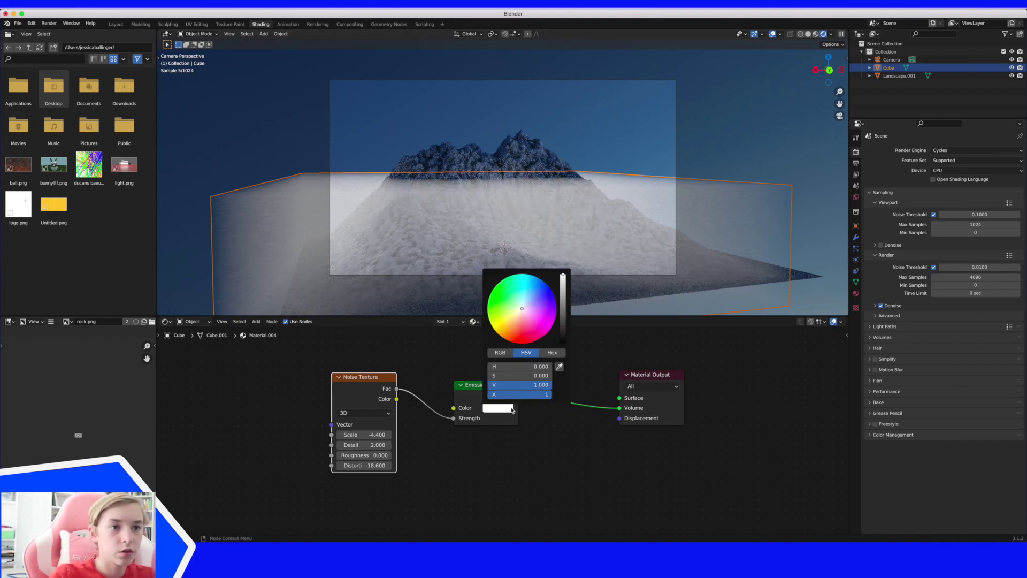
drag(563, 277, 563, 319)
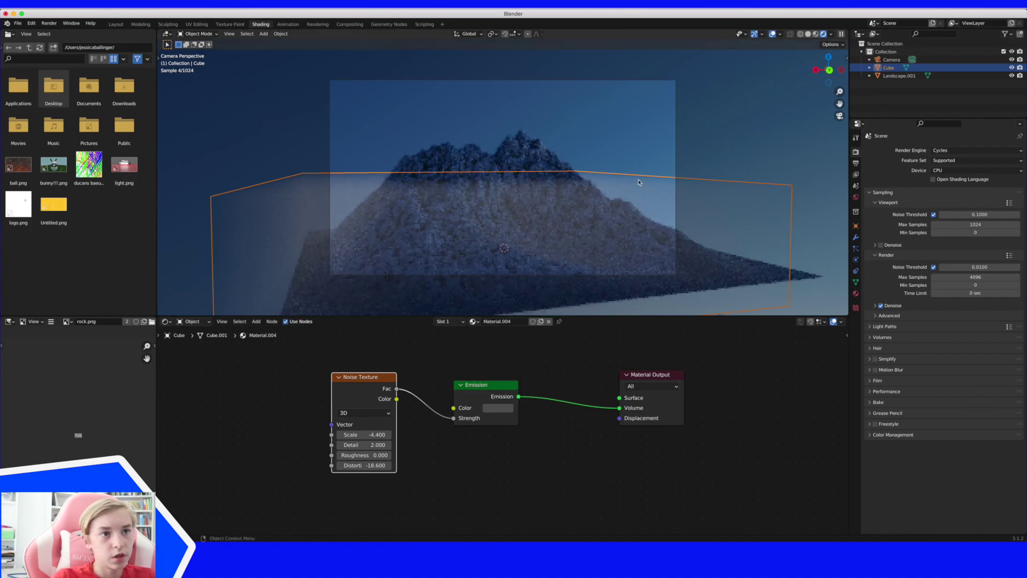
click(492, 408)
drag(563, 321, 563, 334)
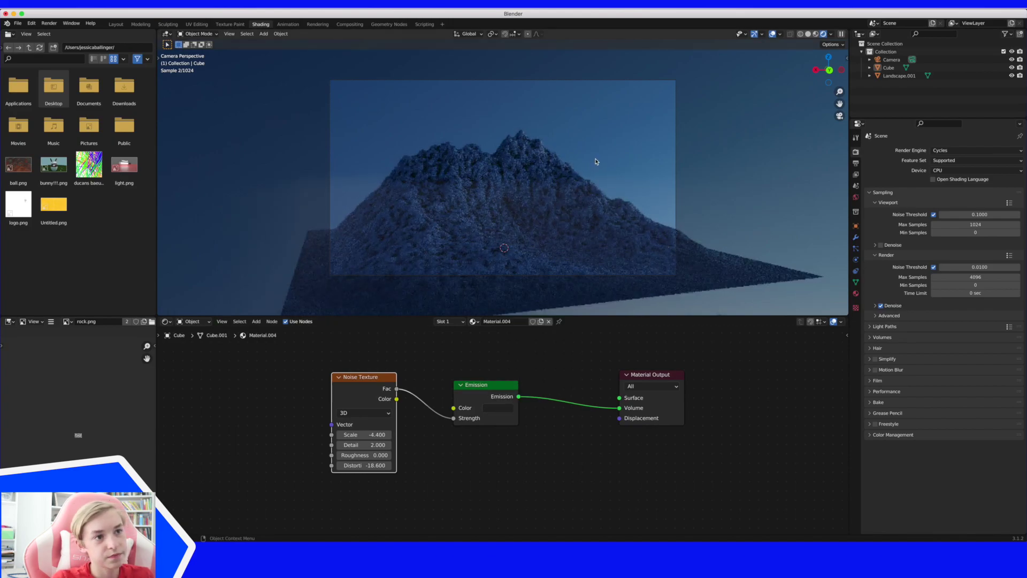
Switch the node editor from object materials to the World shader so the HDR background nodes can be edited
click(489, 224)
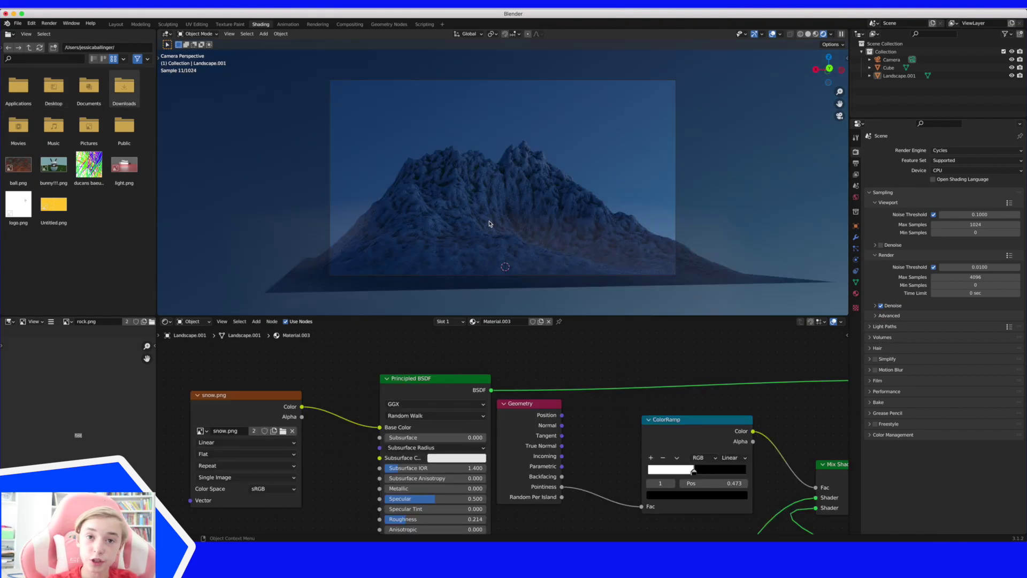
click(192, 321)
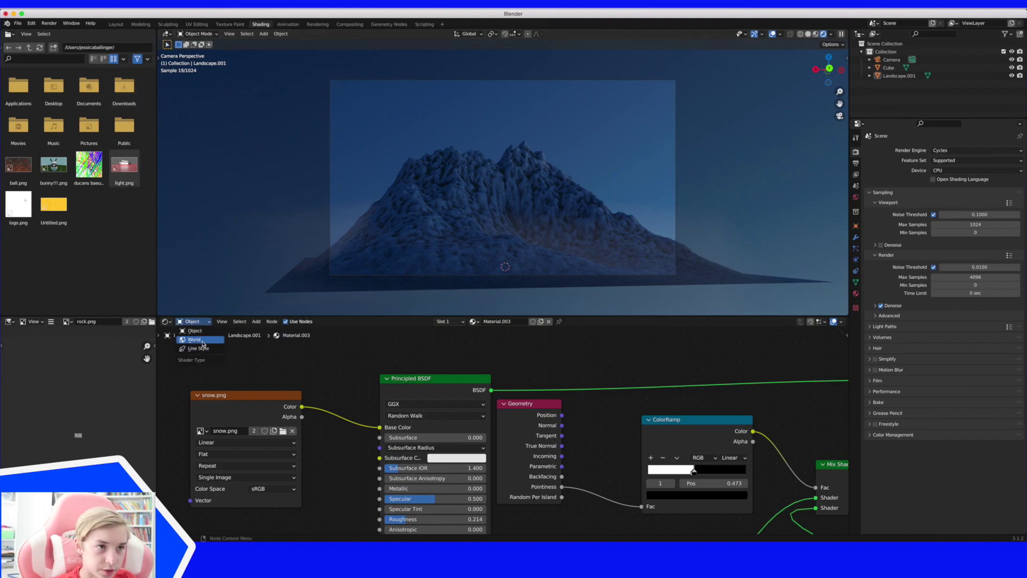
click(194, 343)
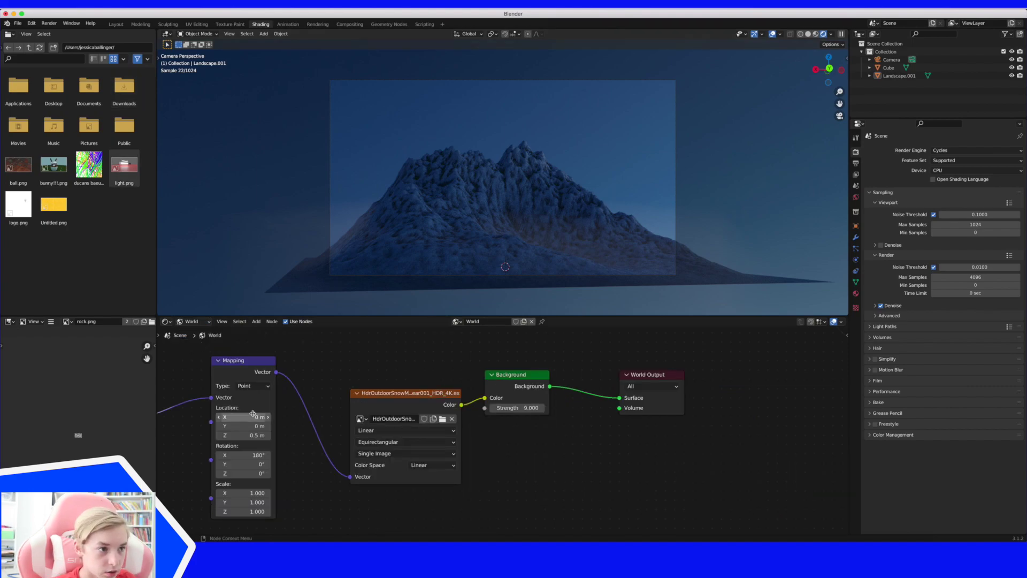
scroll(350, 432, left, 5)
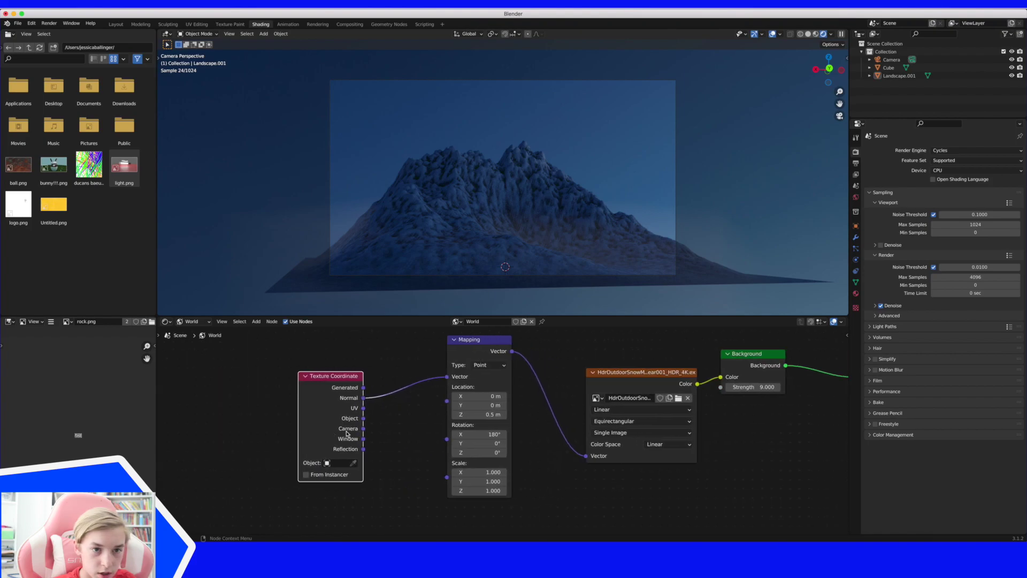
scroll(716, 375, right, 3)
Try World Background Strength values of 10 and 100 to brighten the HDR lighting
click(643, 387)
text(10)
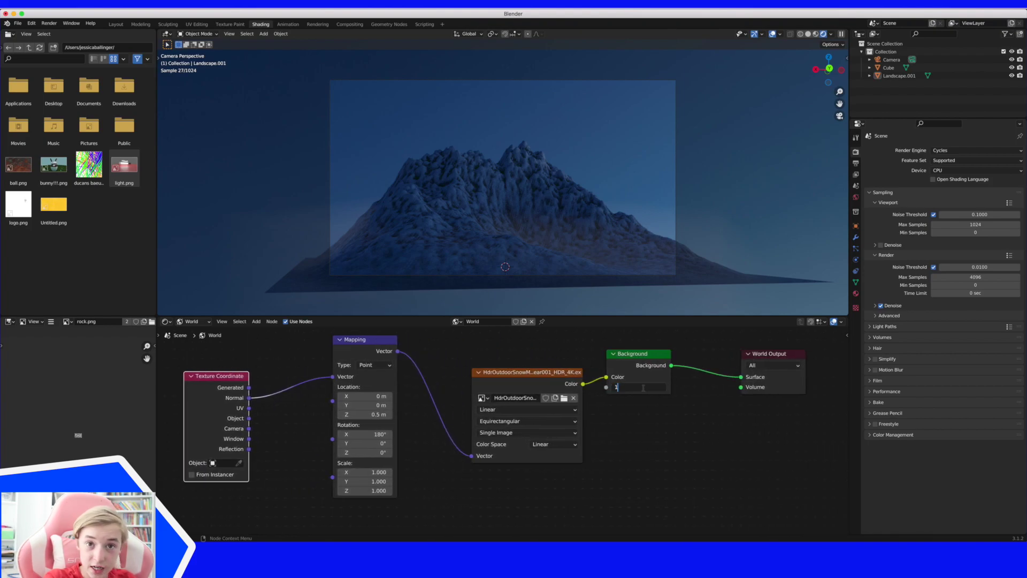
key(Return)
scroll(642, 406, right, 1)
click(643, 386)
text(1)
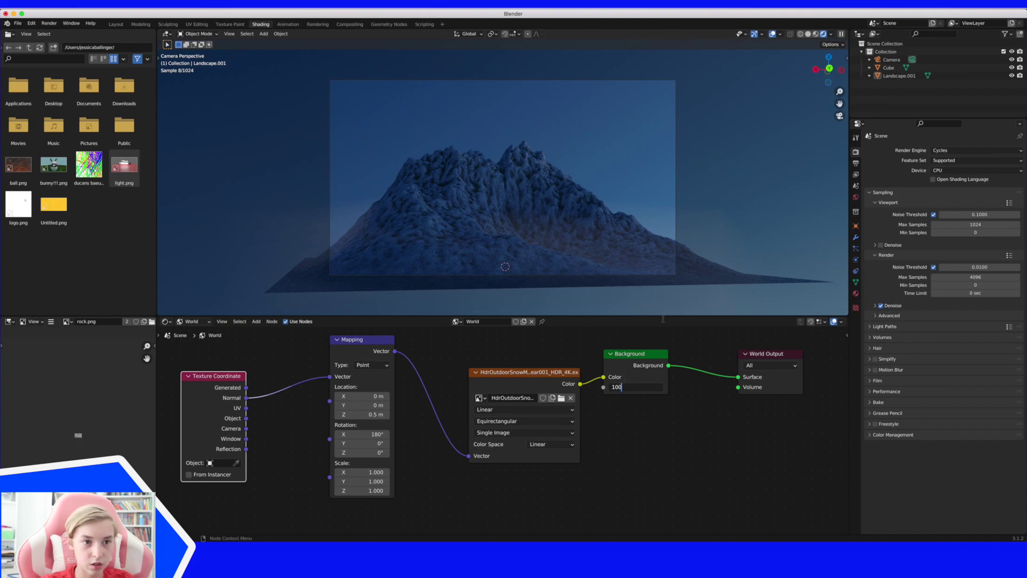
key(Return)
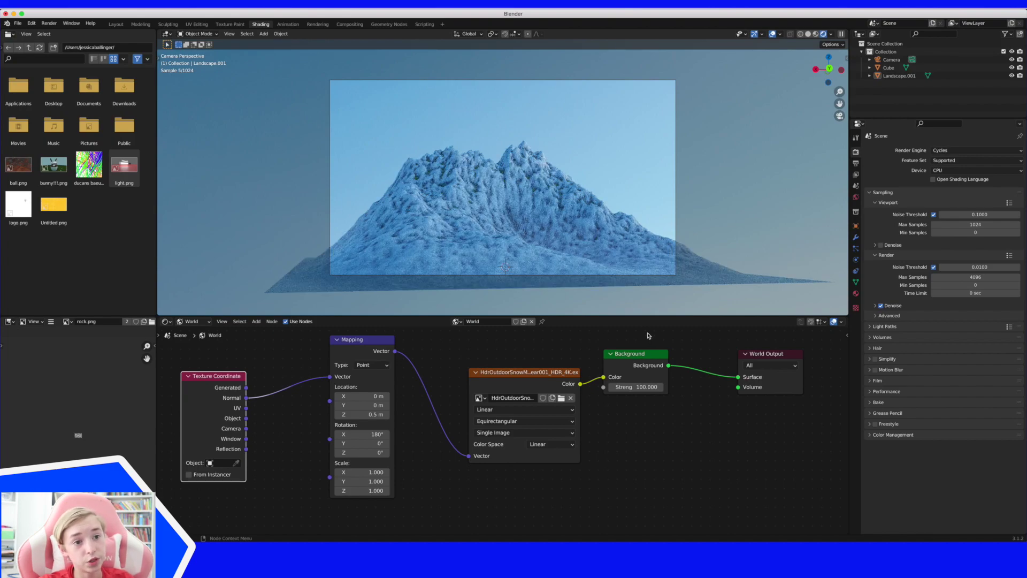
Set the World Background Strength to 50
click(632, 379)
click(636, 387)
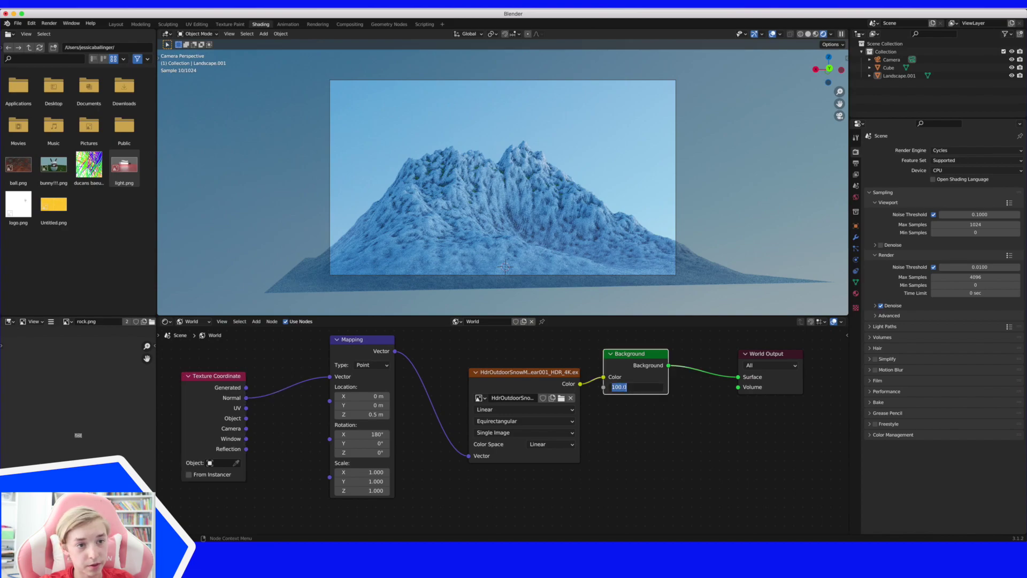
text(5)
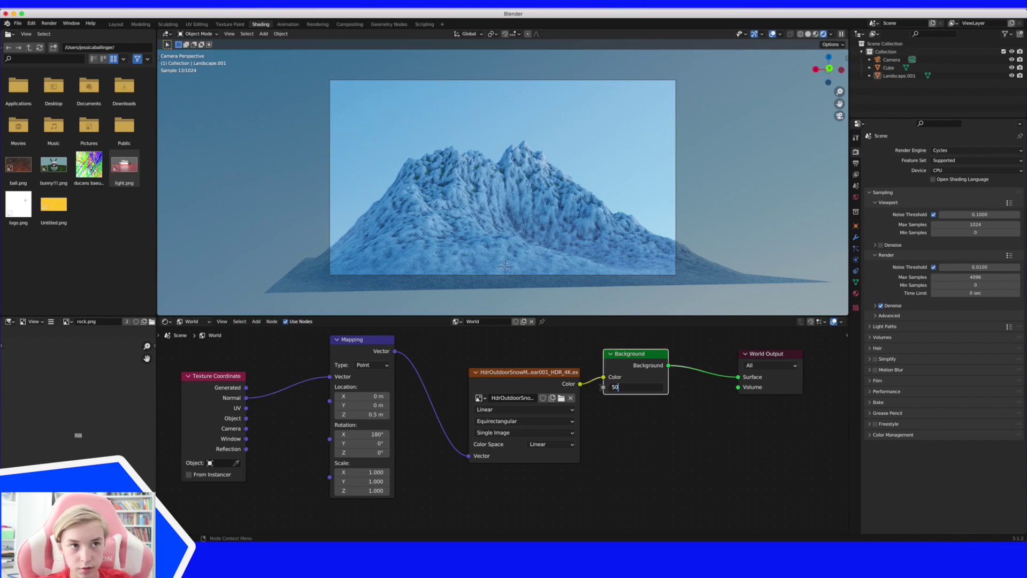
text(0)
key(Return)
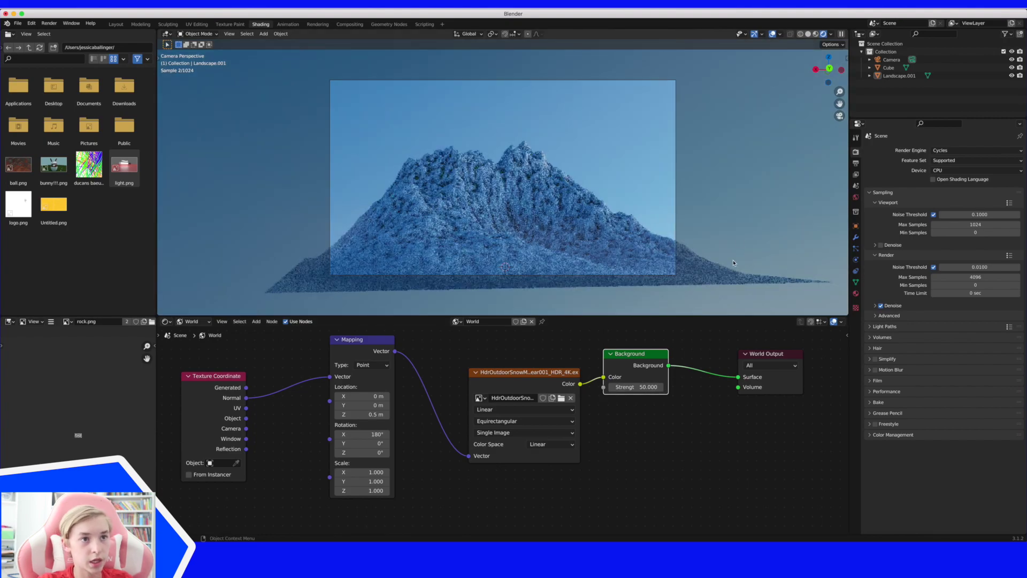
Select the fog cube and switch the node editor back to its object material
click(676, 155)
click(346, 222)
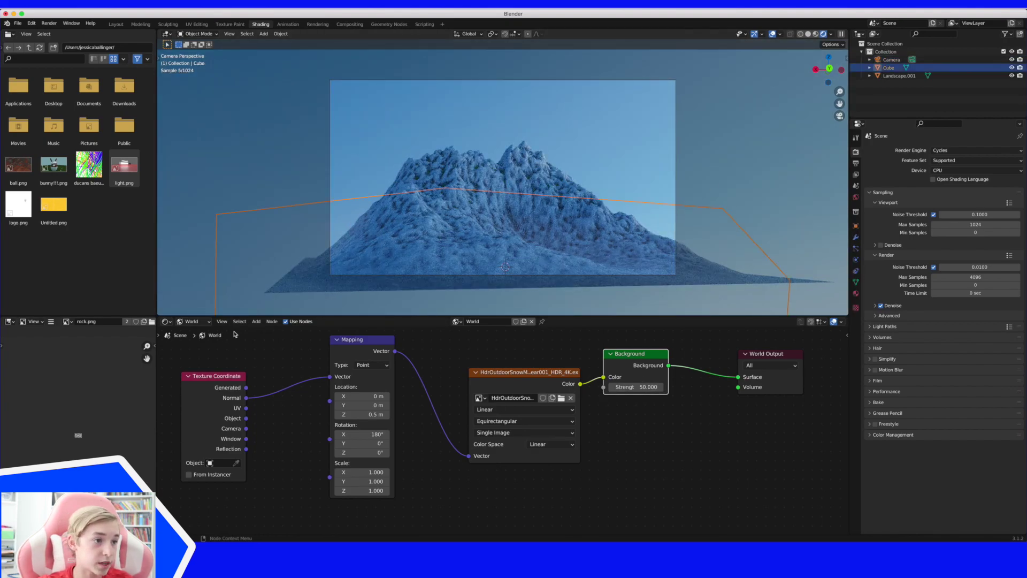
click(182, 323)
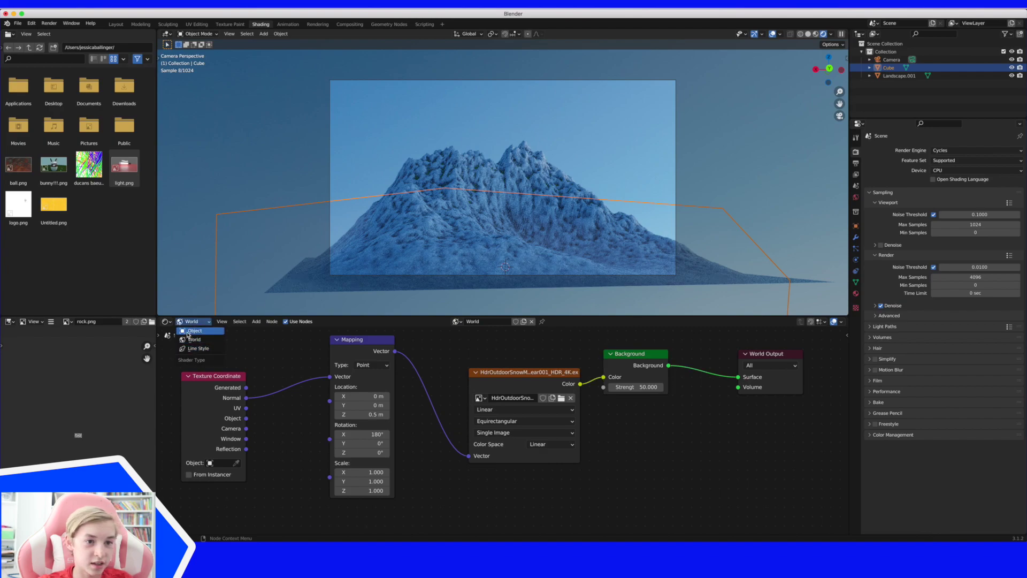
click(191, 331)
Lighten the fog's Emission color to a mid grey with a value of 0.199, and darken it slightly to a dark grey
click(631, 386)
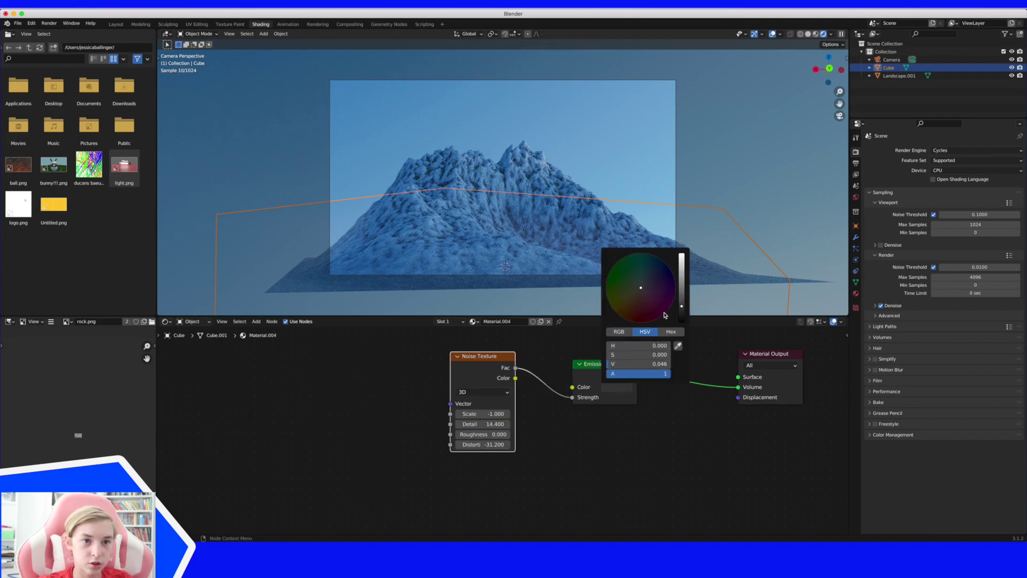
drag(680, 304, 683, 299)
click(682, 290)
click(602, 160)
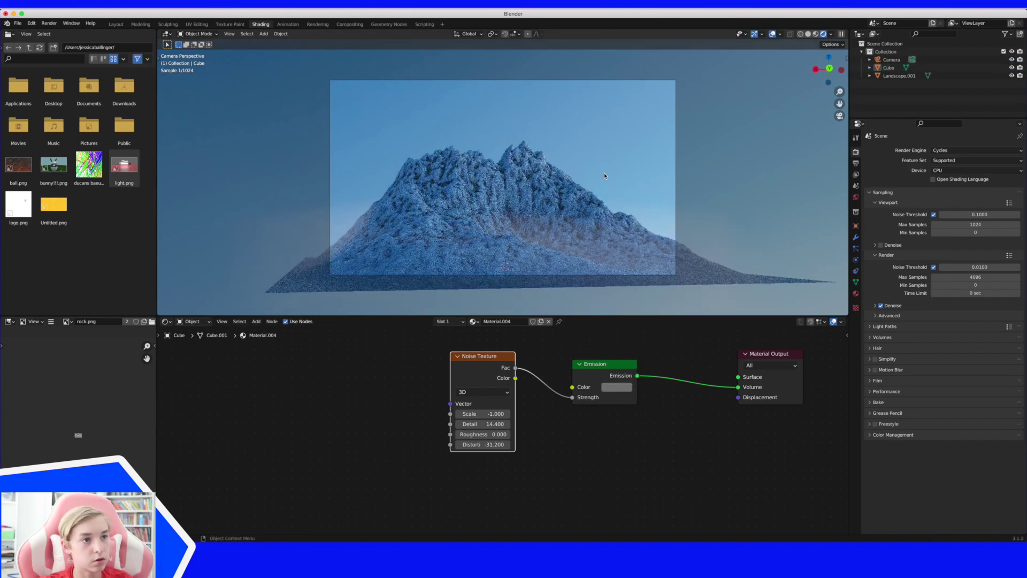
click(611, 389)
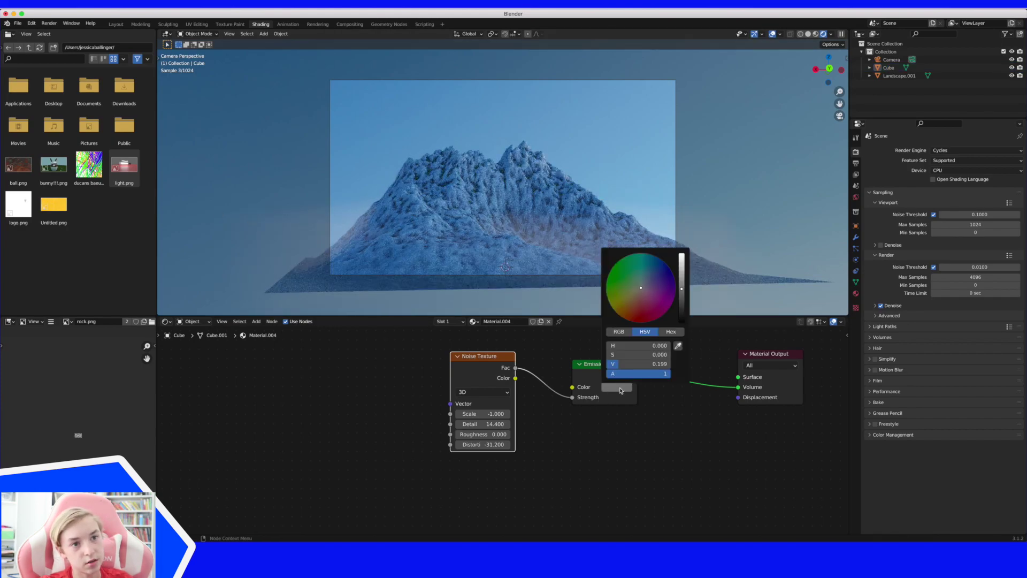
click(683, 295)
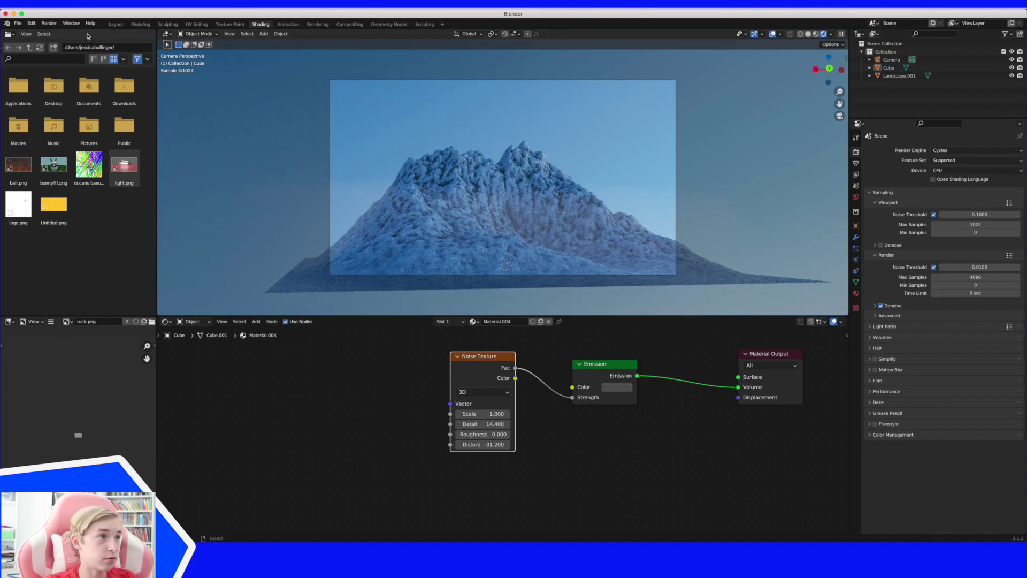
Render the mountain scene as a still image and view the render window full screen
click(48, 23)
click(61, 32)
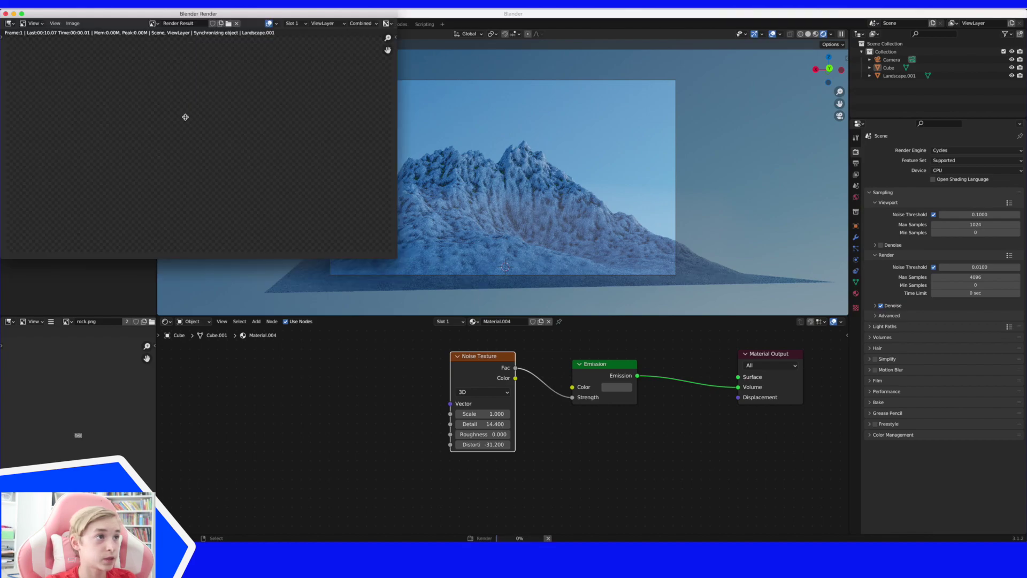
click(22, 14)
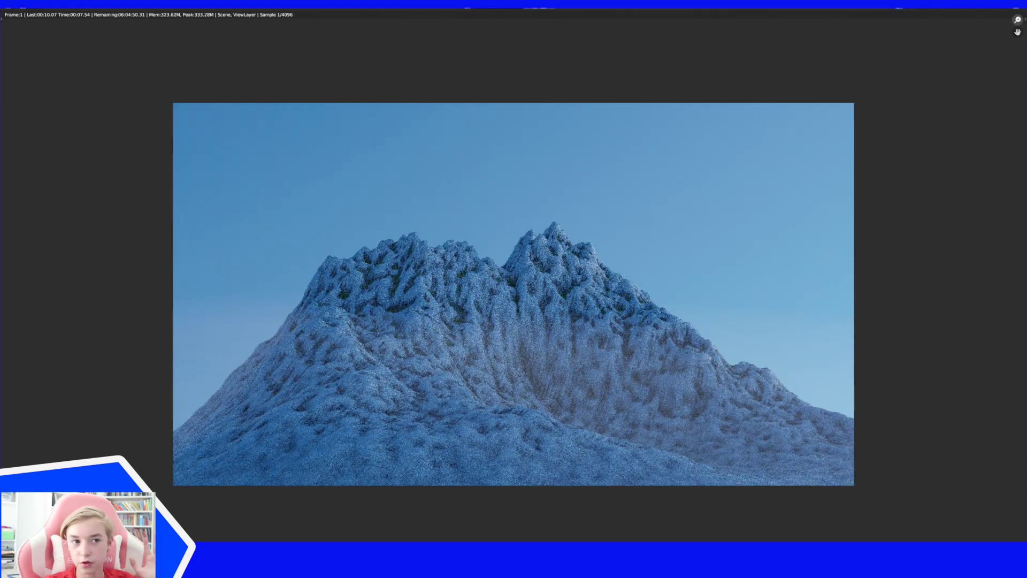
scroll(824, 207, up, 2)
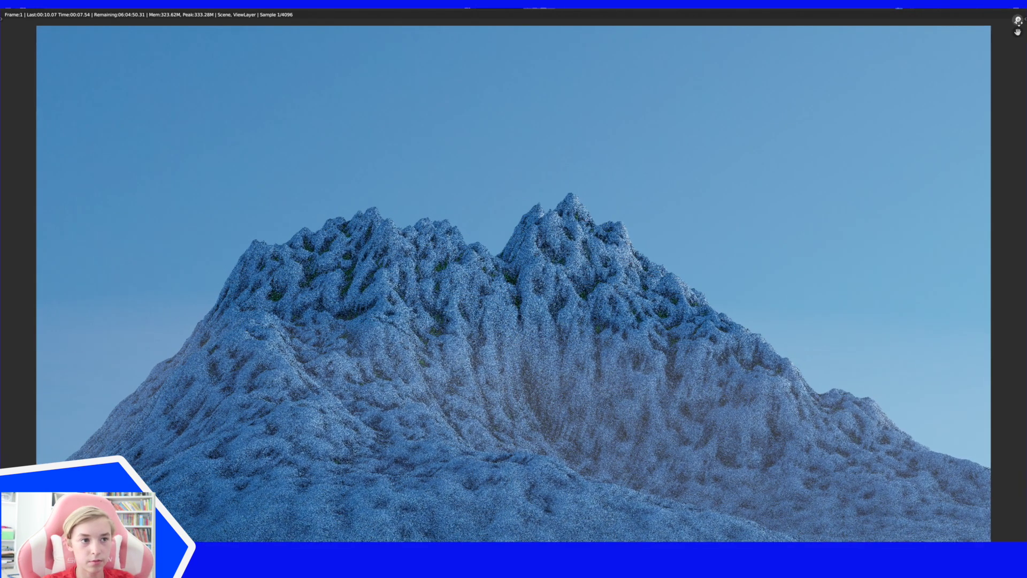